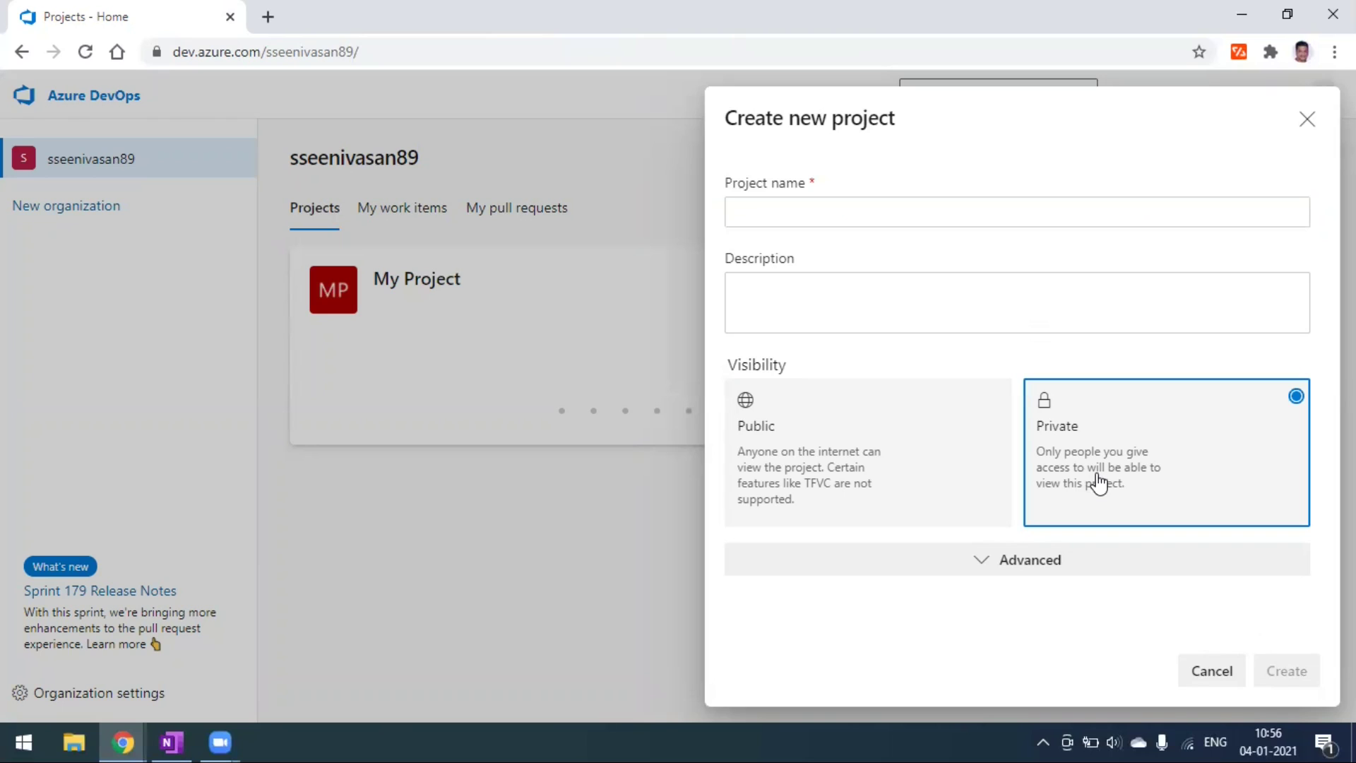
{"action": "left_click", "coordinate": [882, 484]}
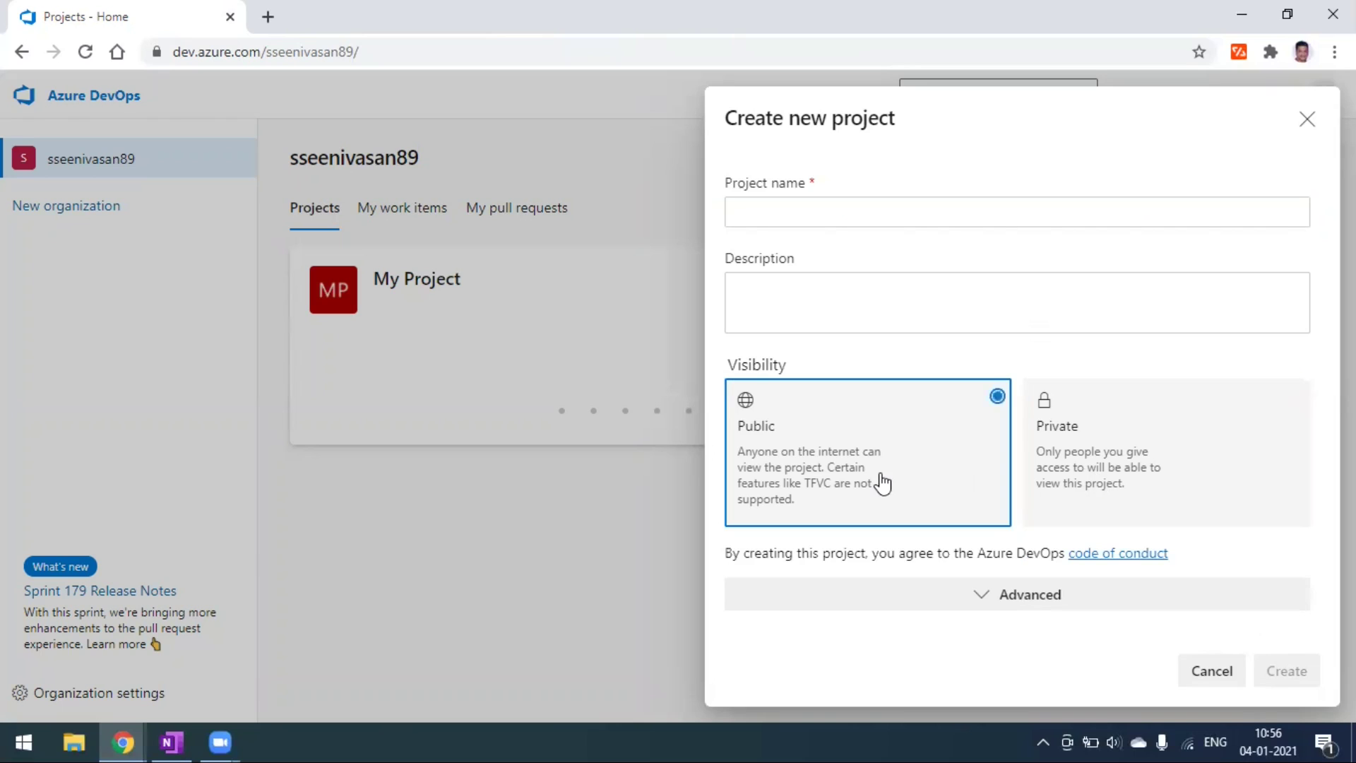
{"action": "left_click", "coordinate": [1178, 445]}
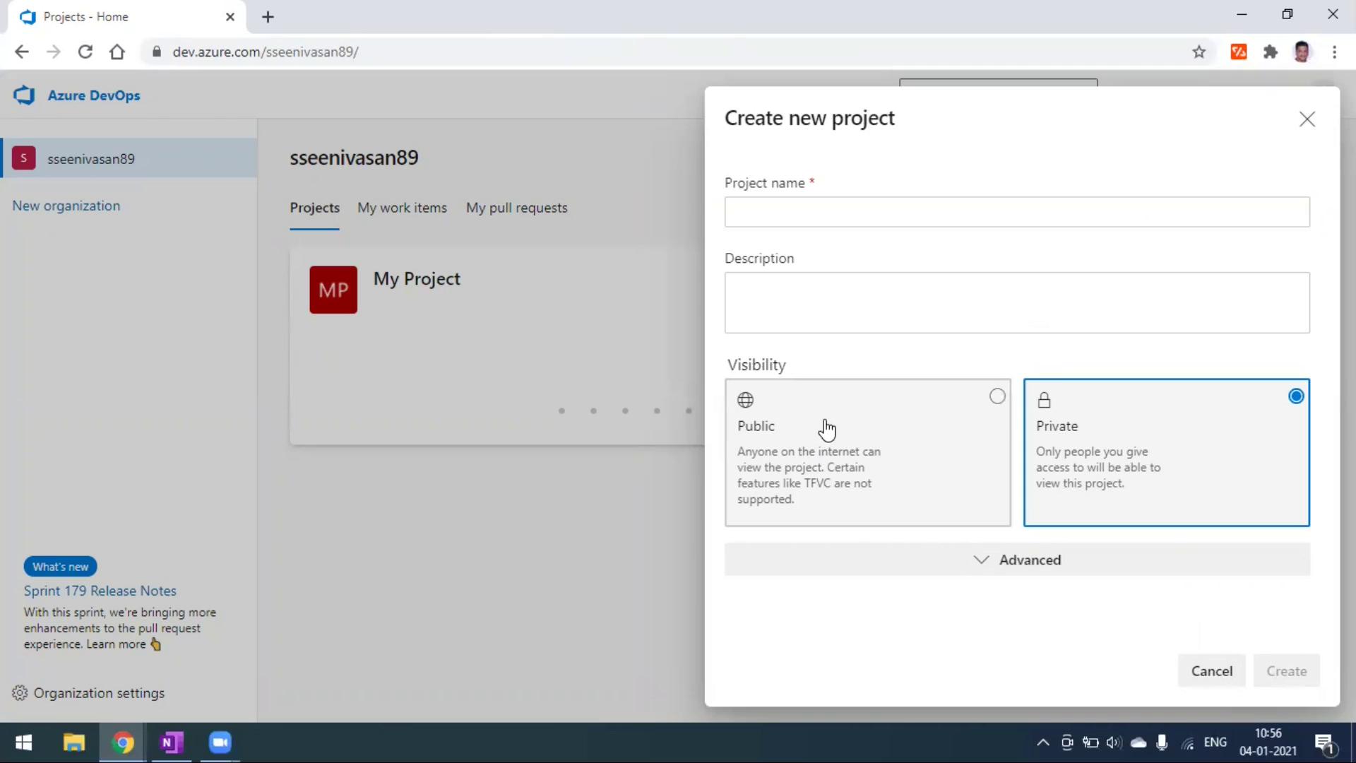
{"action": "left_click", "coordinate": [1307, 120]}
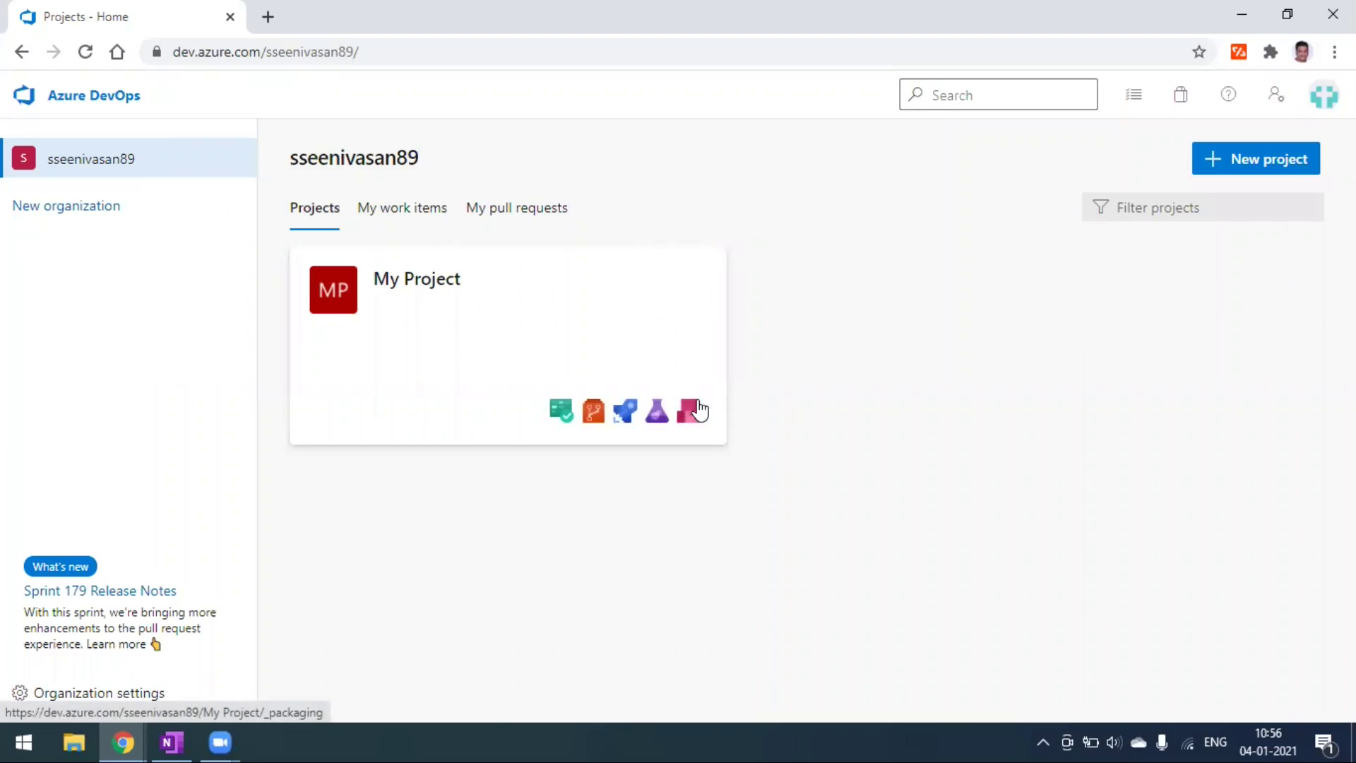
{"action": "left_click", "coordinate": [1249, 171]}
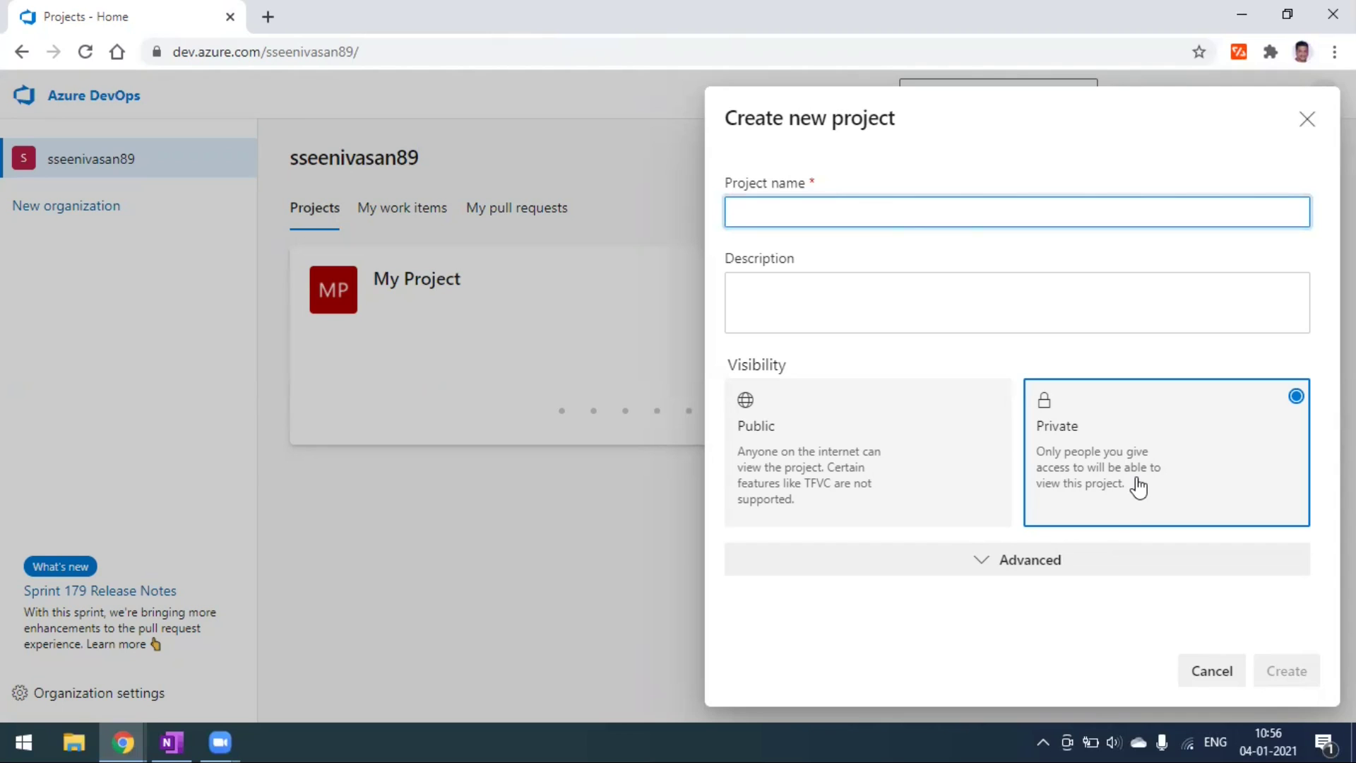
{"action": "left_click", "coordinate": [1308, 119]}
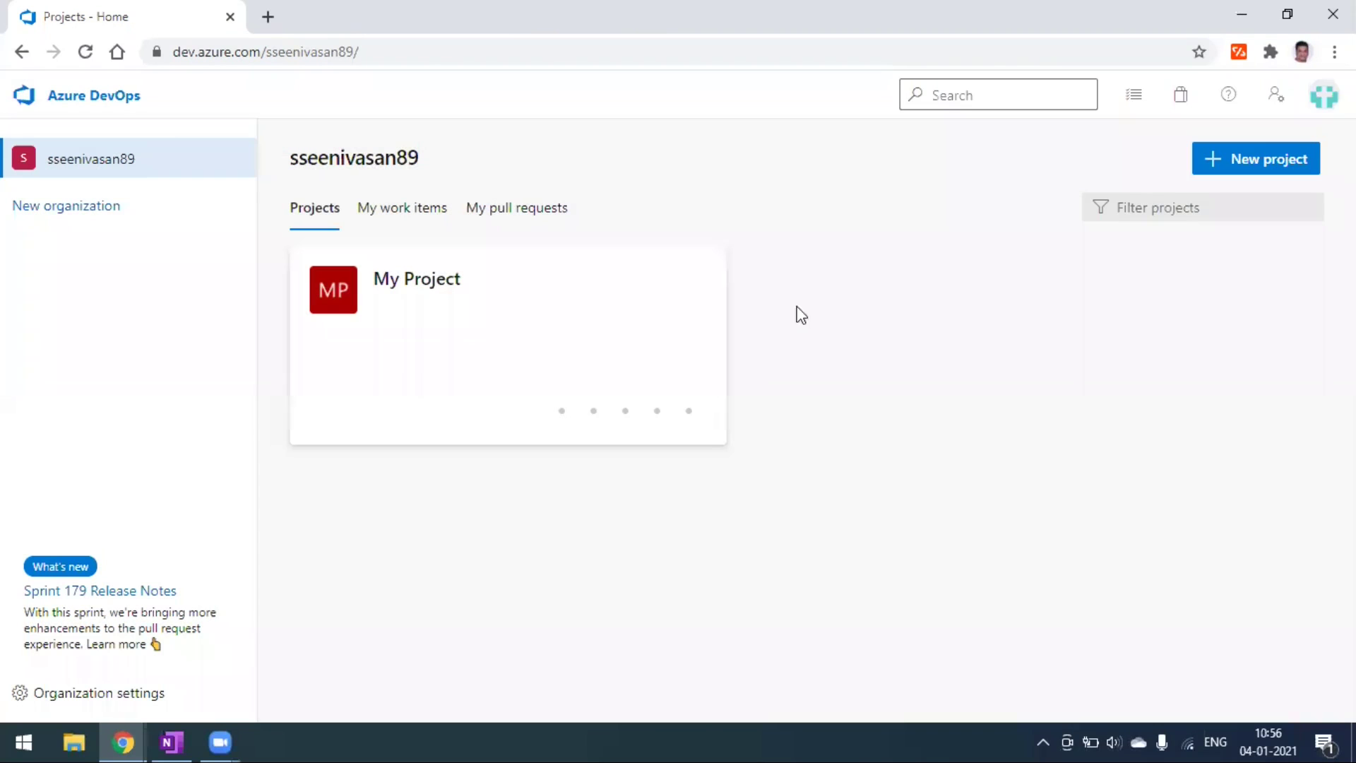
- Open My Project from the organization's project list
{"action": "left_click", "coordinate": [468, 330]}
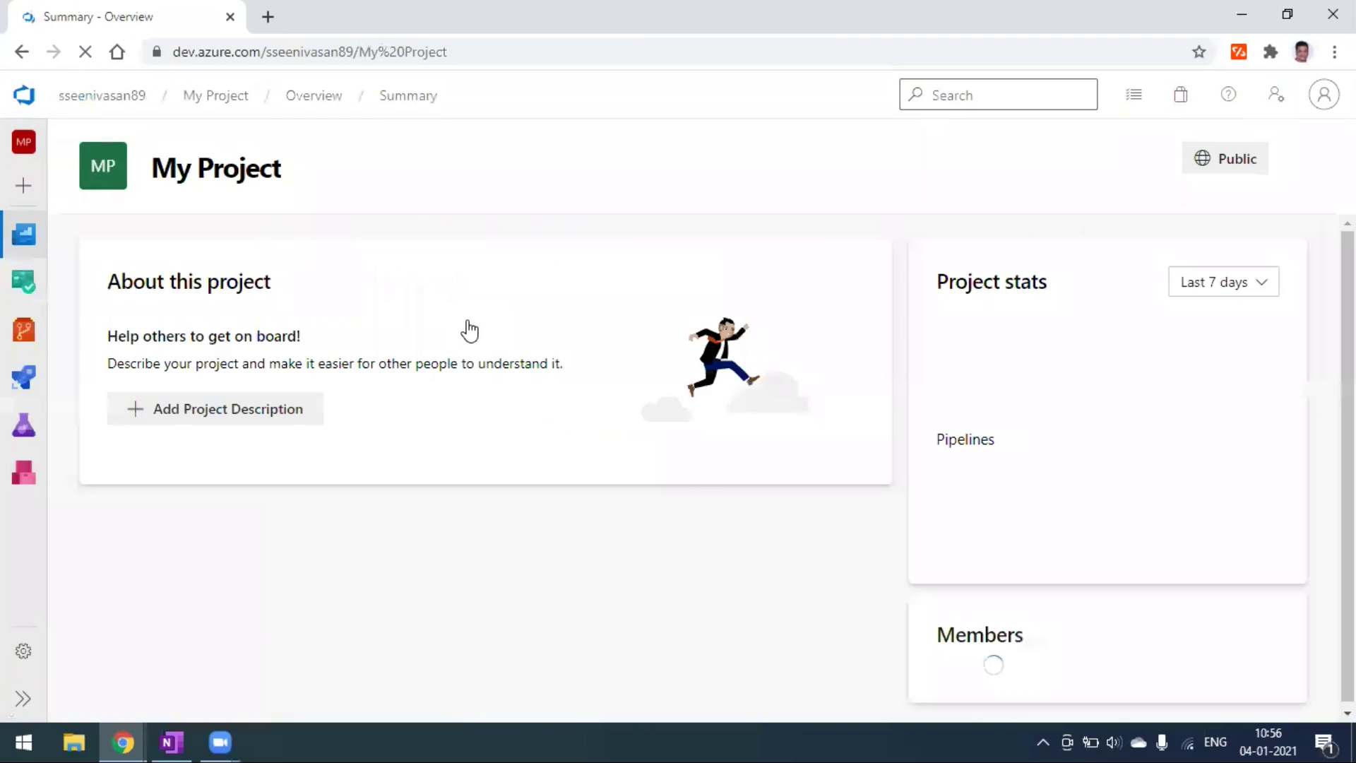
{"action": "key", "text": "alt+Tab"}
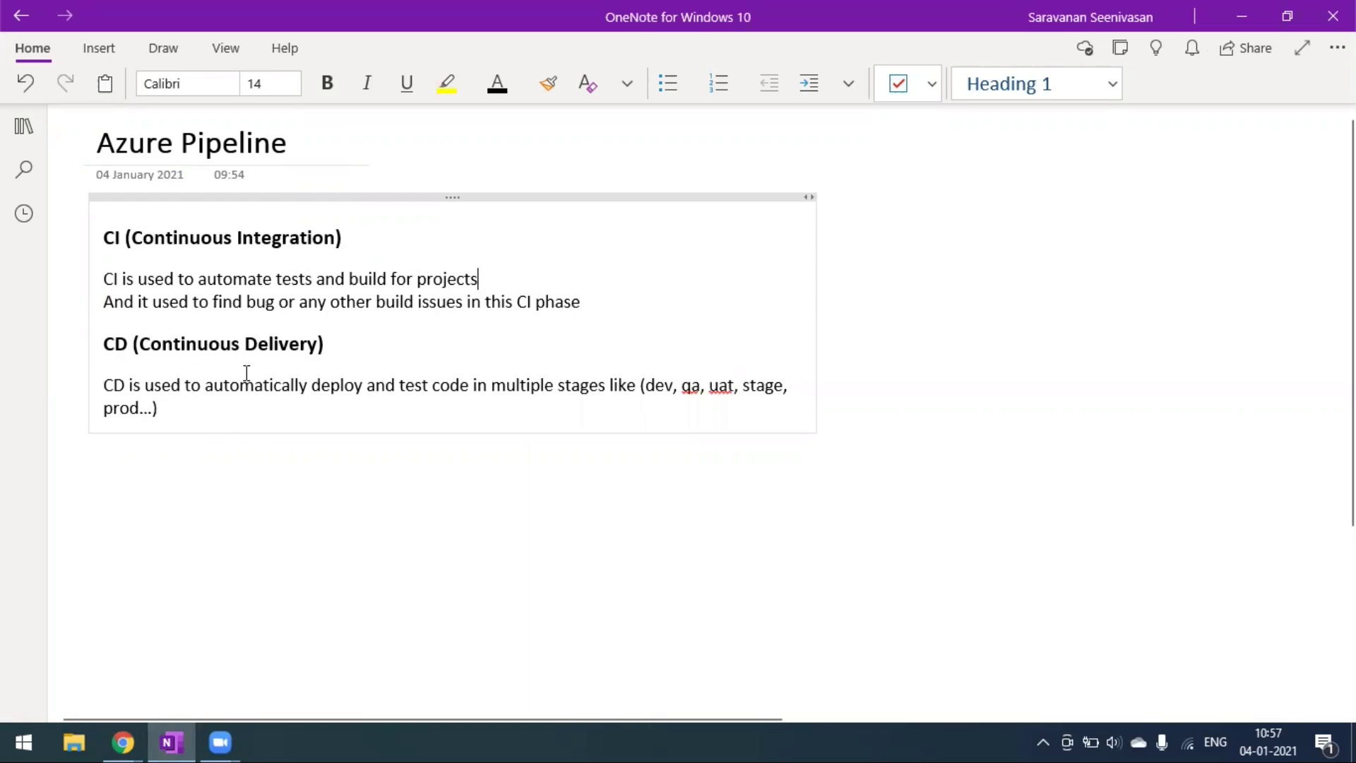
{"action": "mouse_move", "coordinate": [127, 740]}
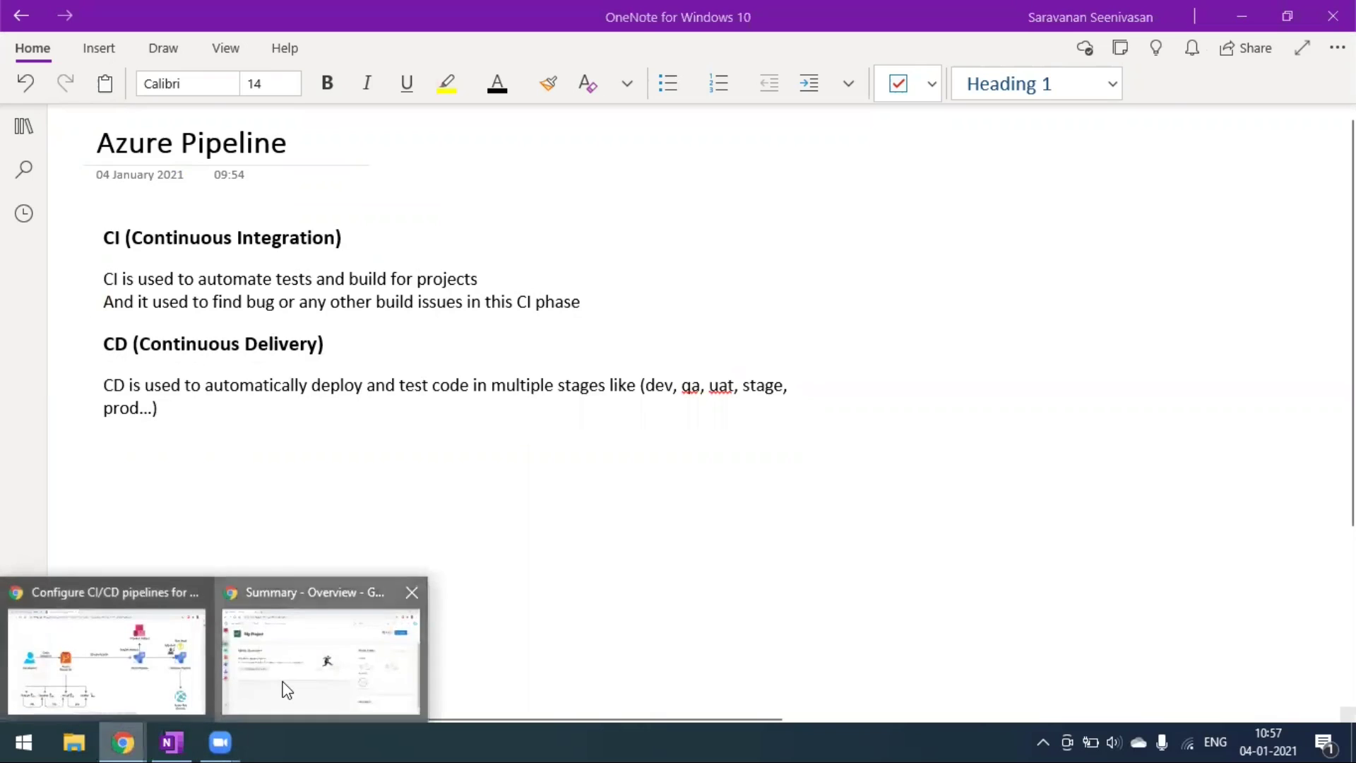
{"action": "left_click", "coordinate": [282, 687]}
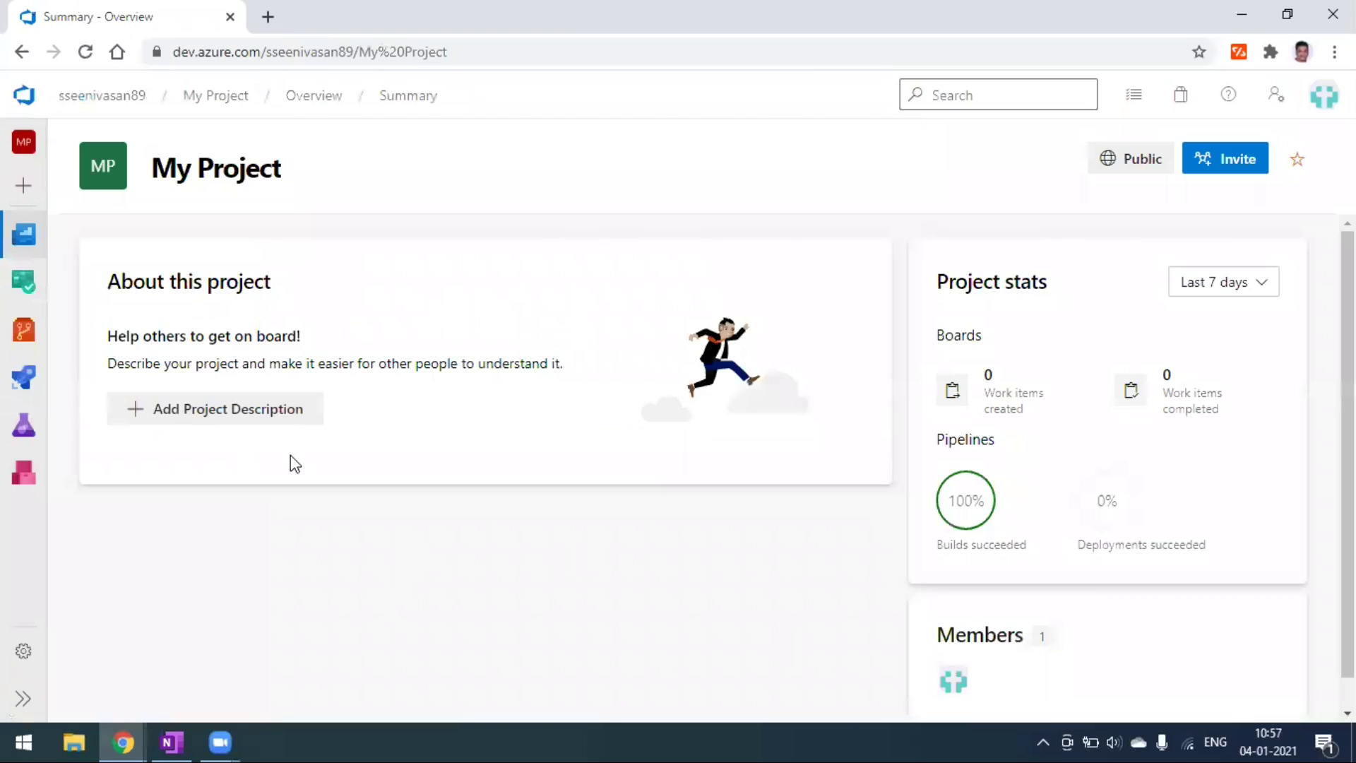
- Go to the project's pipelines and start creating a new pipeline
{"action": "mouse_move", "coordinate": [23, 243]}
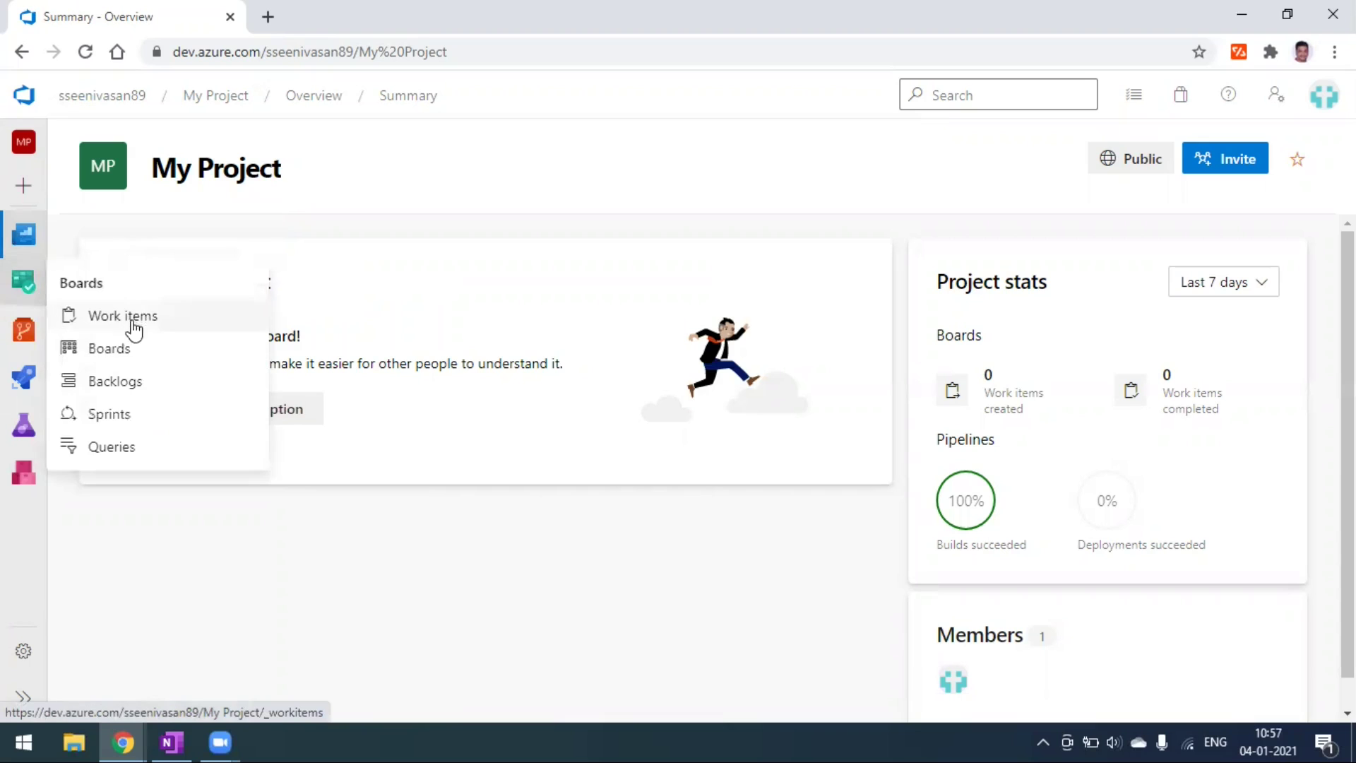
{"action": "mouse_move", "coordinate": [23, 282]}
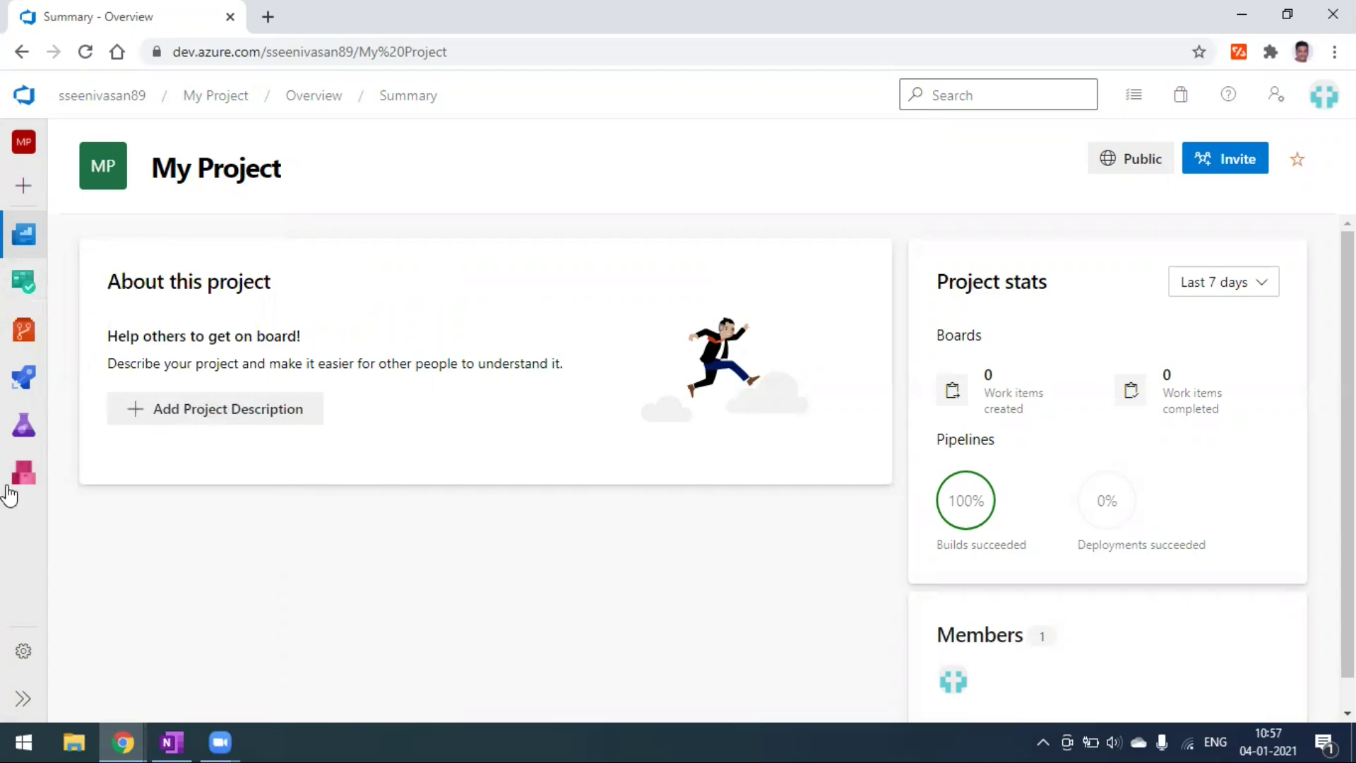
{"action": "mouse_move", "coordinate": [21, 386]}
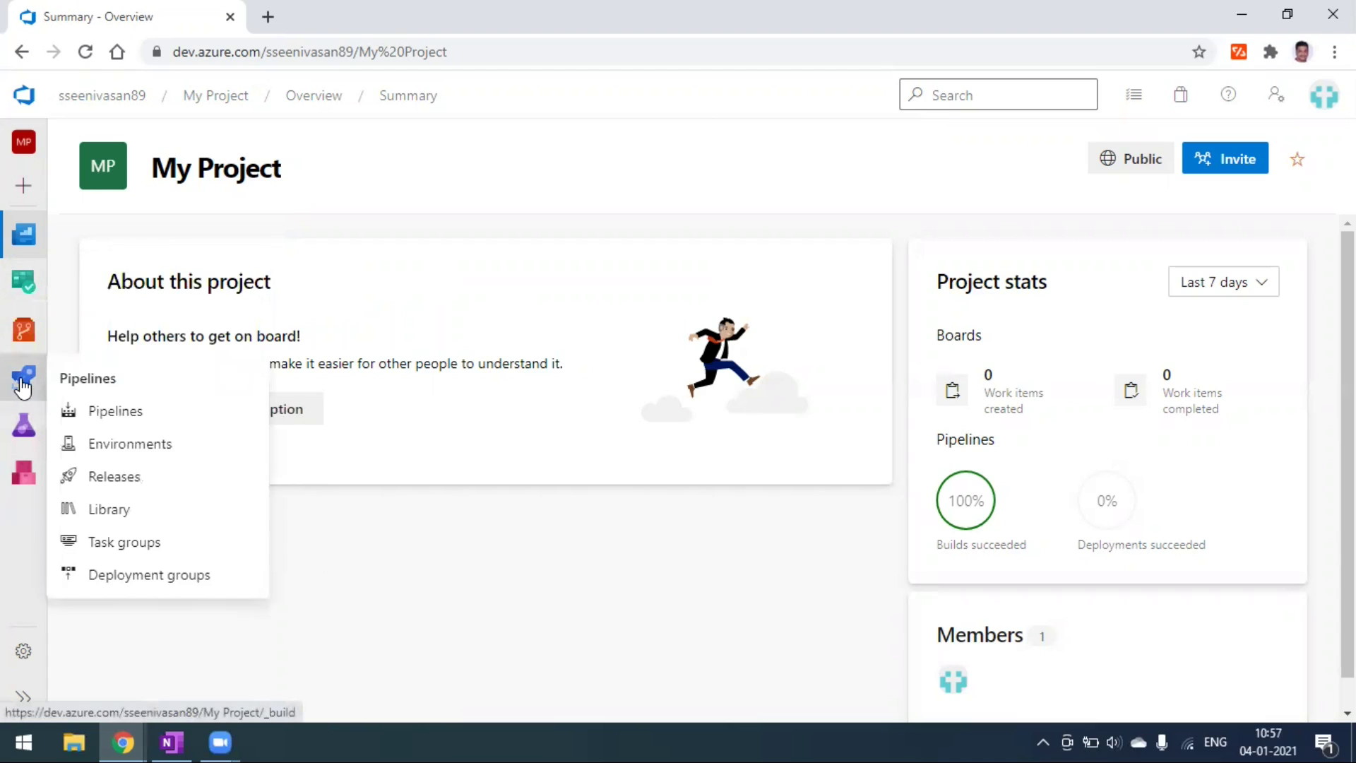
{"action": "left_click", "coordinate": [22, 386]}
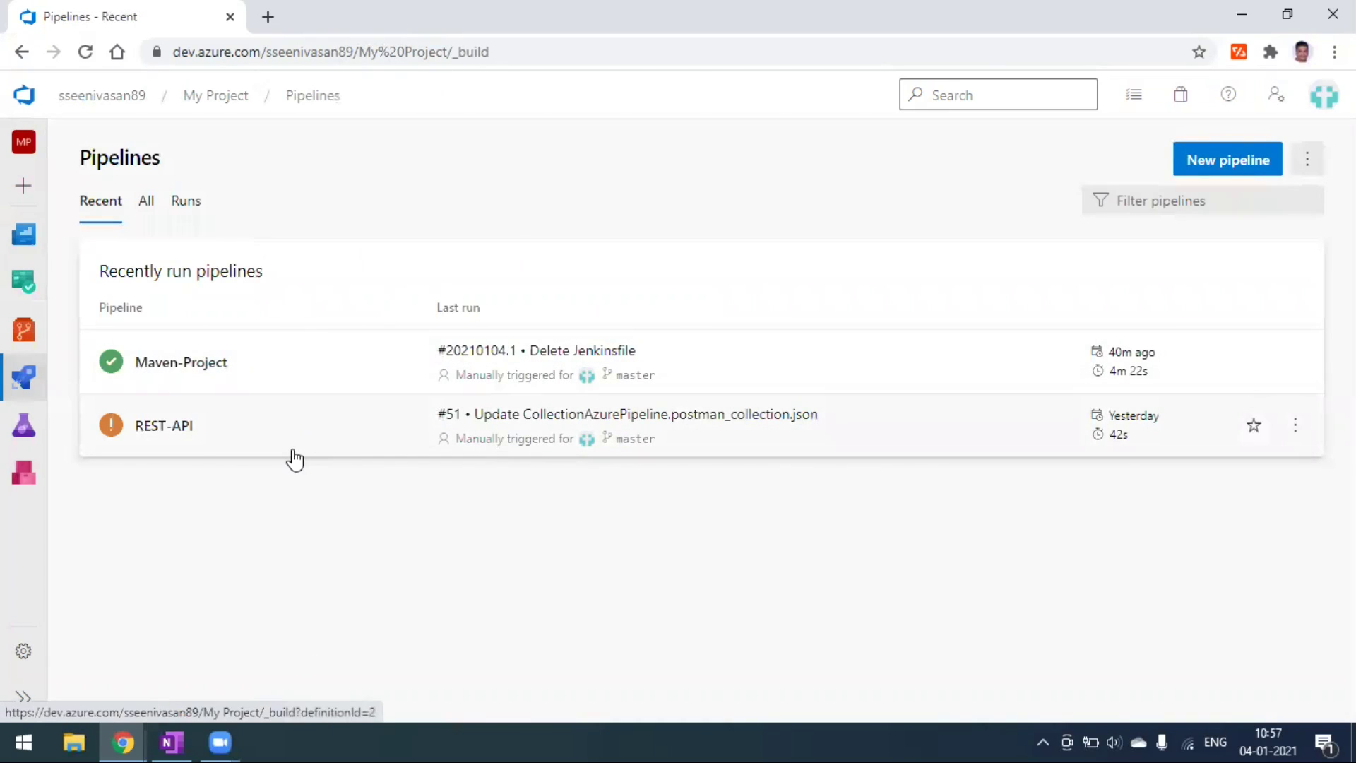
{"action": "left_click", "coordinate": [1236, 168]}
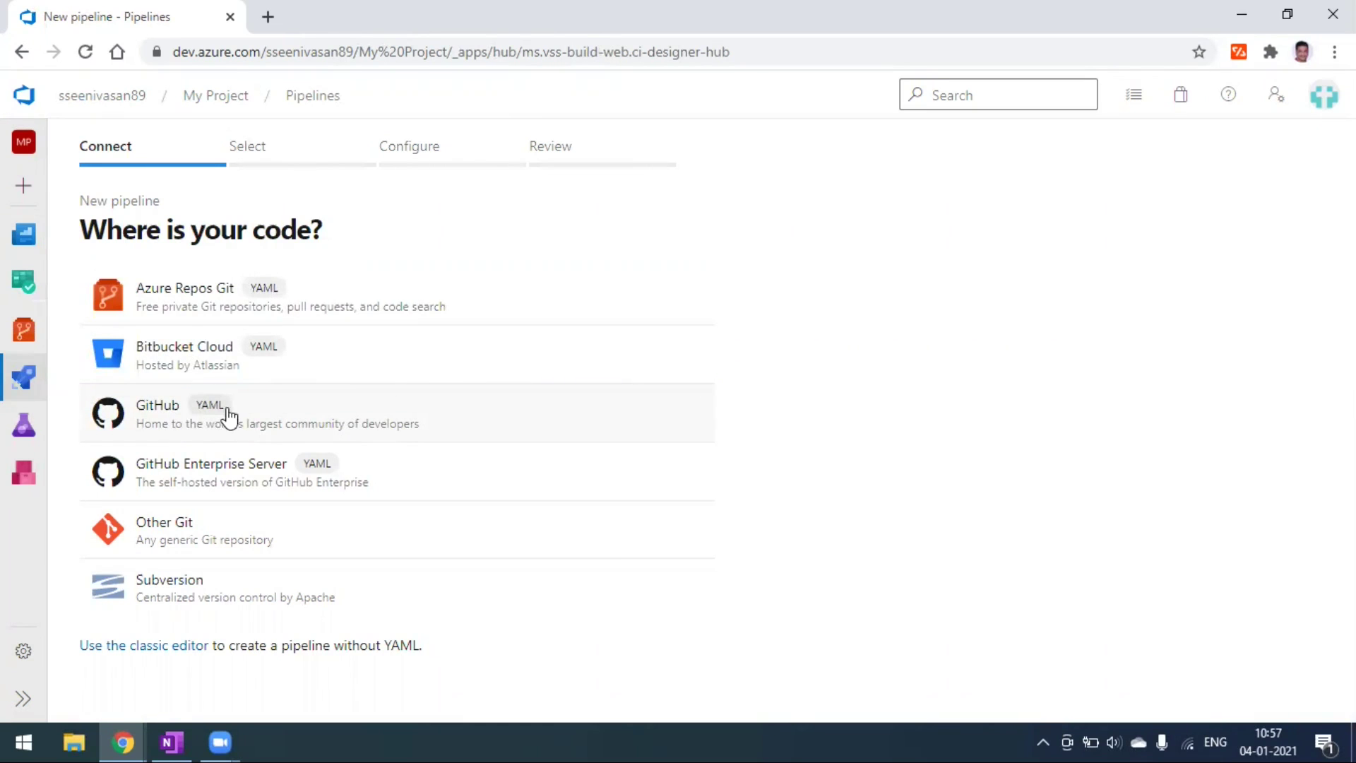
- Browse the GitHub repositories offered for a YAML pipeline and return to the choice of code source
{"action": "left_click", "coordinate": [304, 411]}
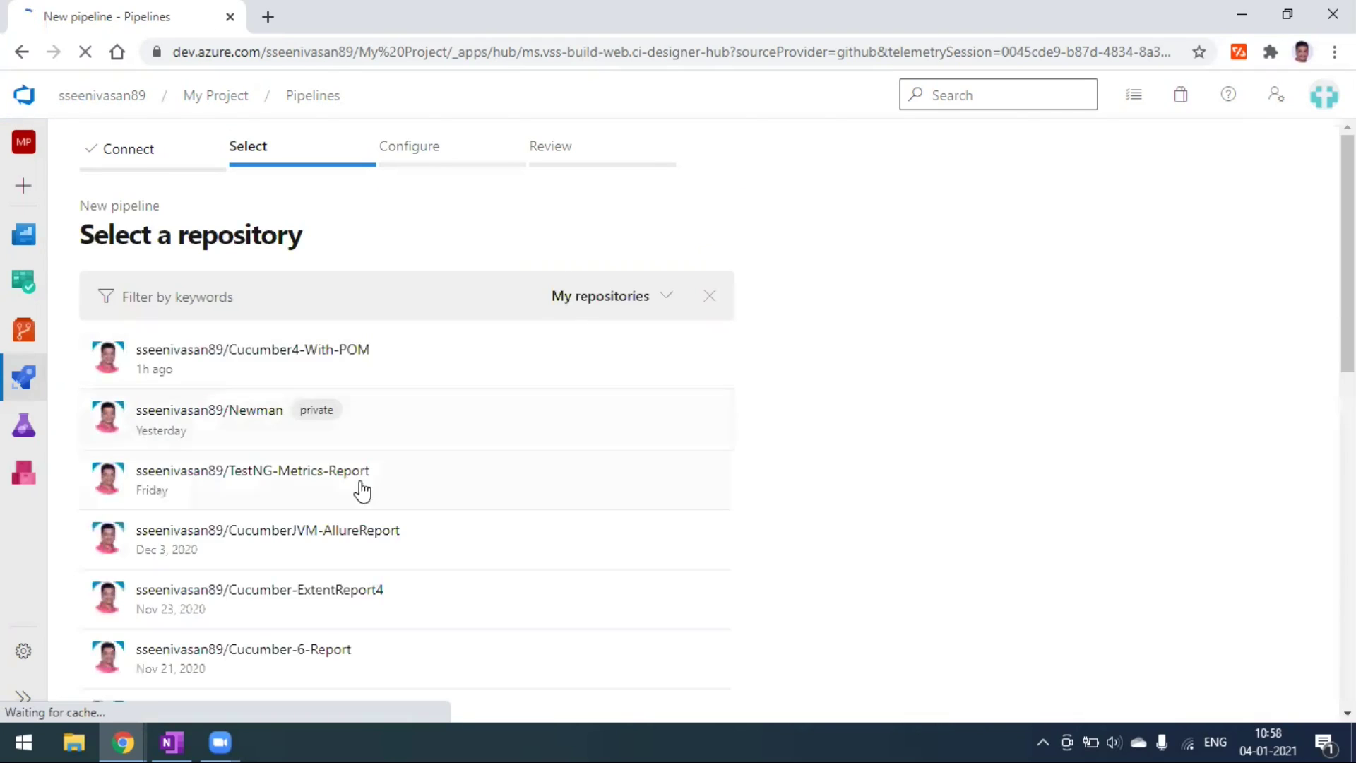
{"action": "scroll", "coordinate": [360, 484], "scroll_direction": "down", "scroll_amount": 5}
{"action": "scroll", "coordinate": [365, 523], "scroll_direction": "up", "scroll_amount": 5}
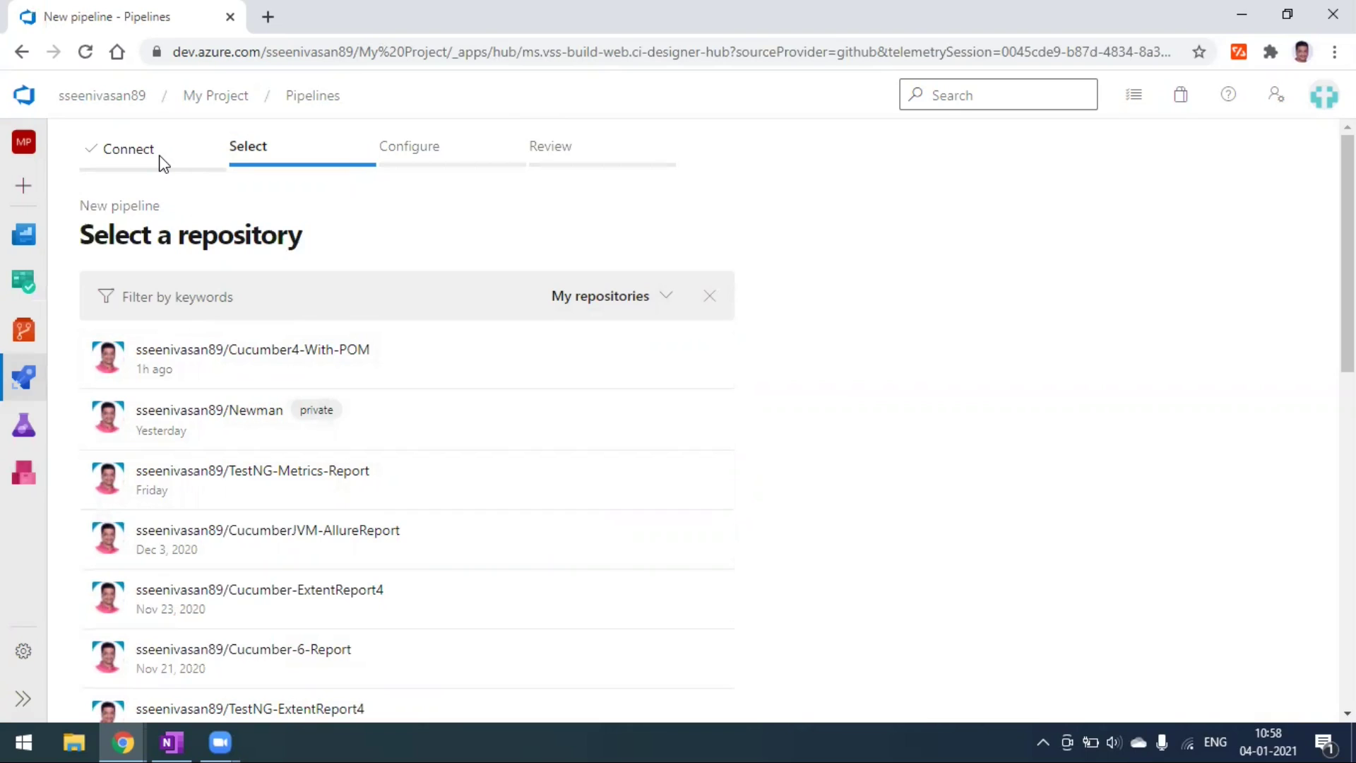
{"action": "left_click", "coordinate": [666, 309]}
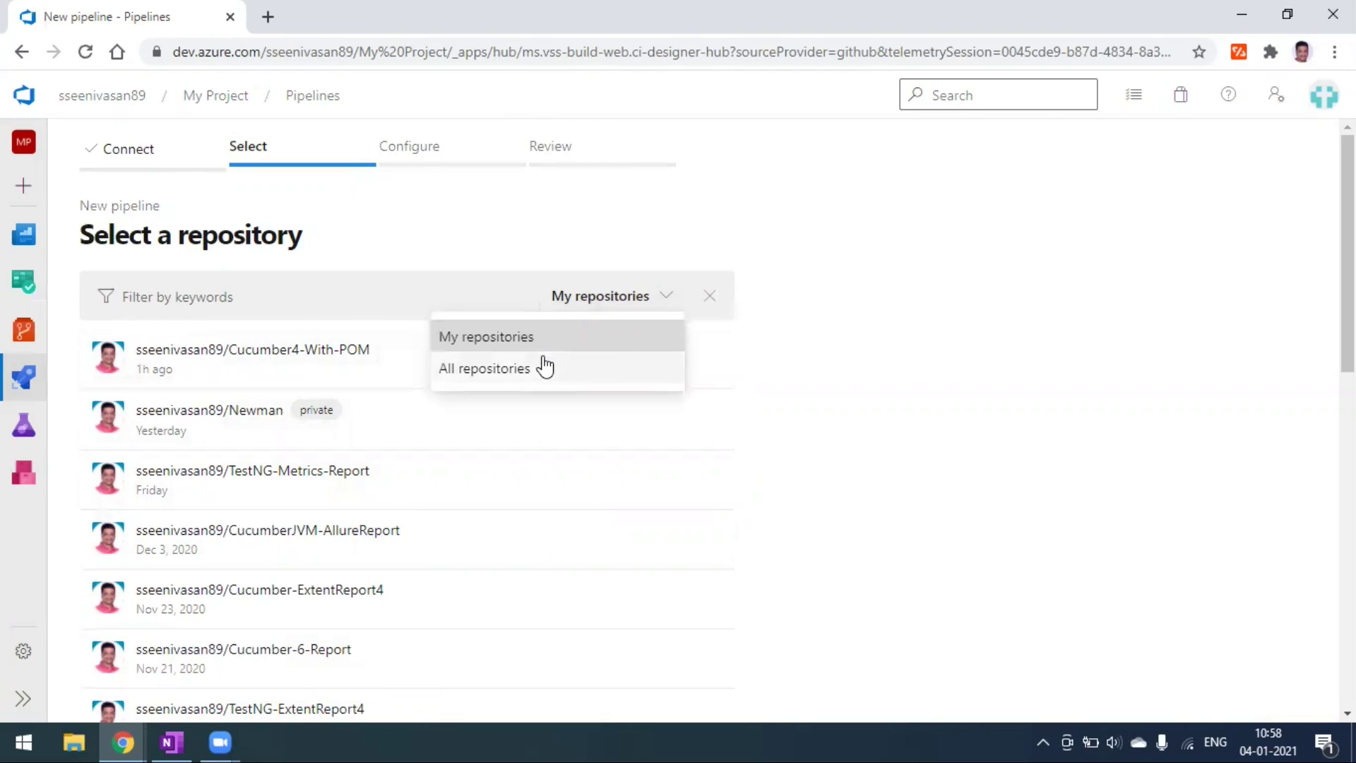
{"action": "key", "text": "Escape"}
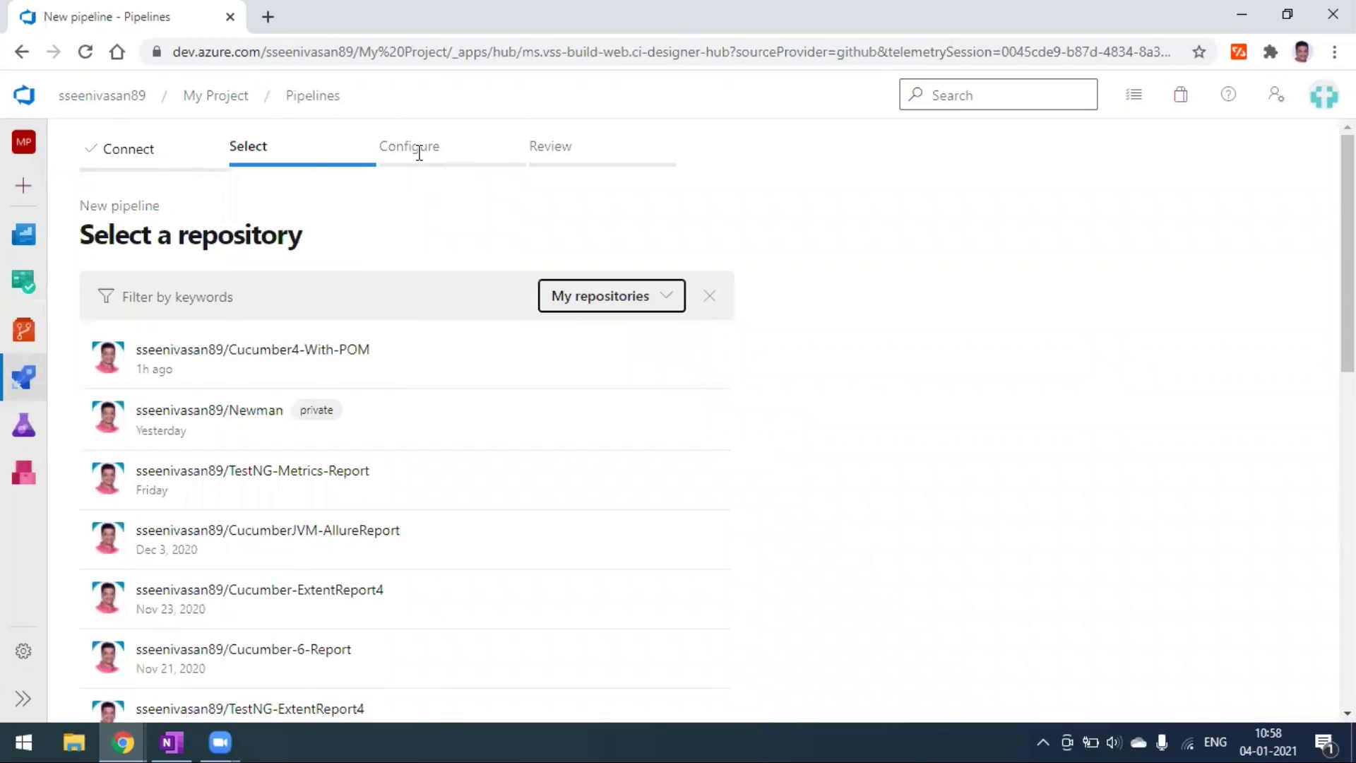
{"action": "scroll", "coordinate": [645, 496], "scroll_direction": "down", "scroll_amount": 5}
{"action": "scroll", "coordinate": [365, 438], "scroll_direction": "up", "scroll_amount": 5}
{"action": "scroll", "coordinate": [306, 548], "scroll_direction": "down", "scroll_amount": 10}
{"action": "scroll", "coordinate": [306, 548], "scroll_direction": "up", "scroll_amount": 5}
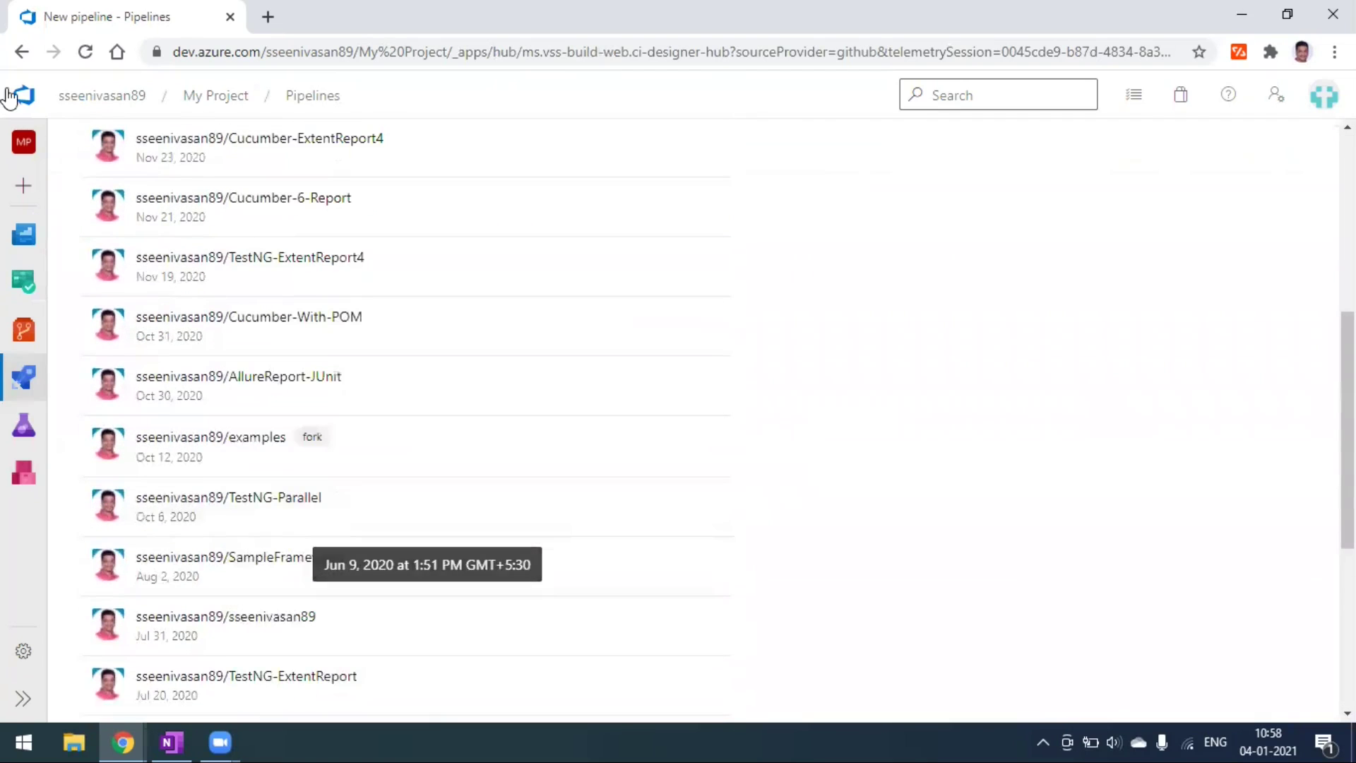
{"action": "left_click", "coordinate": [22, 52]}
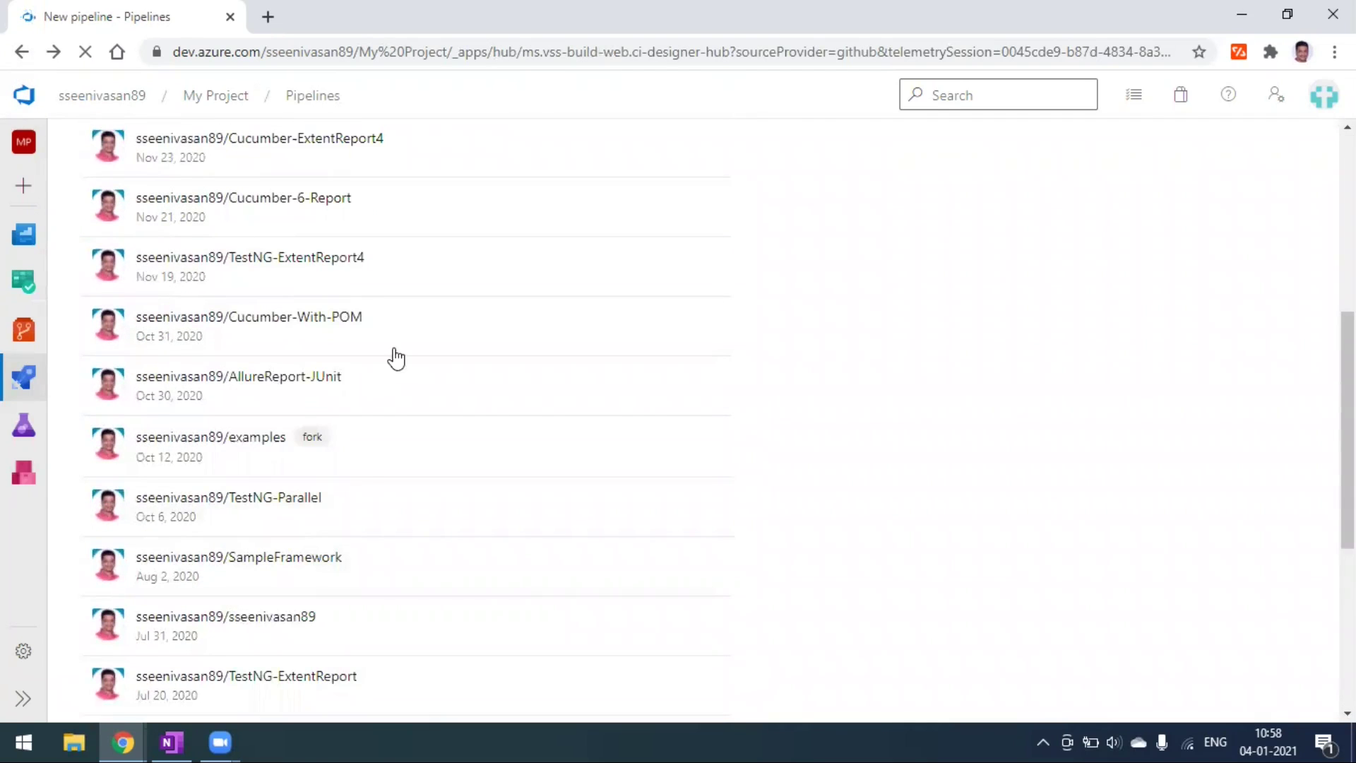
{"action": "left_click", "coordinate": [27, 61]}
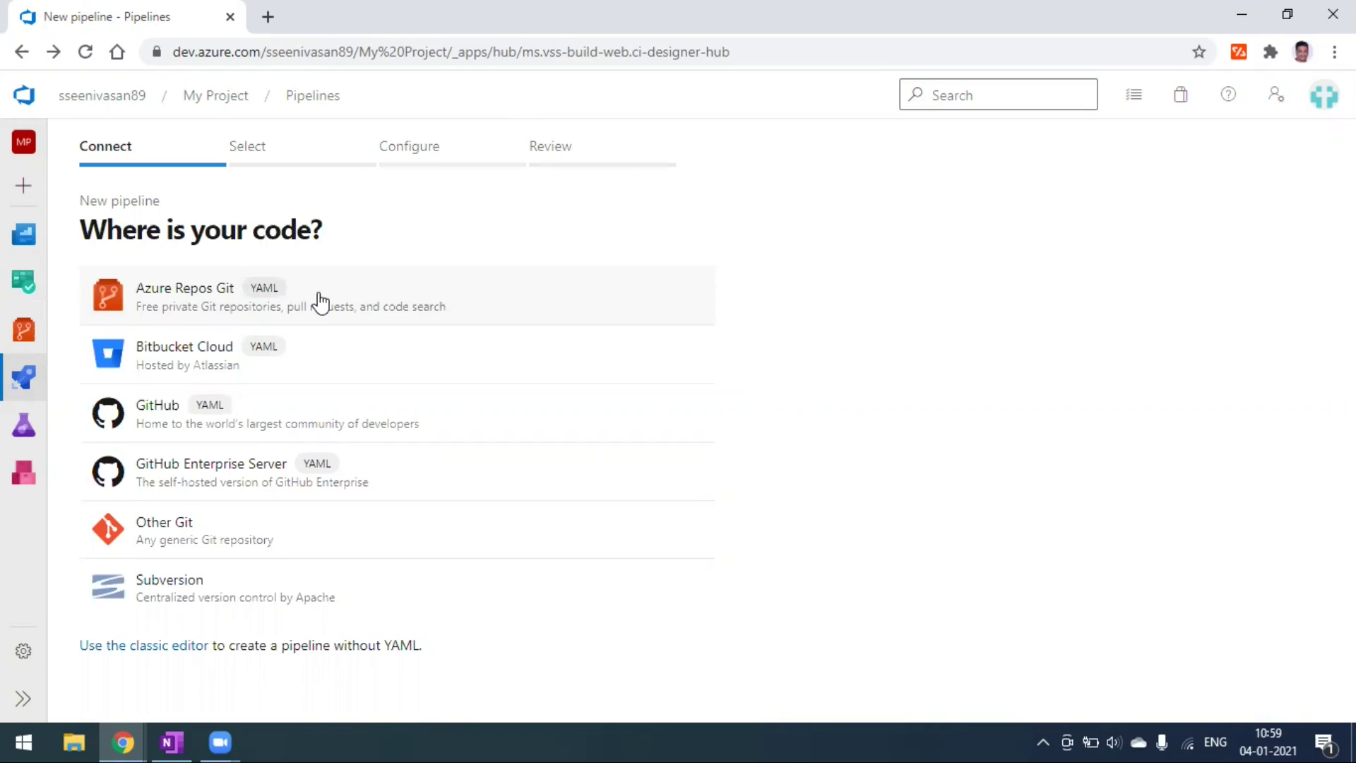
- Switch to the classic editor, choose GitHub as the pipeline source, and check its connection options
{"action": "left_click", "coordinate": [149, 659]}
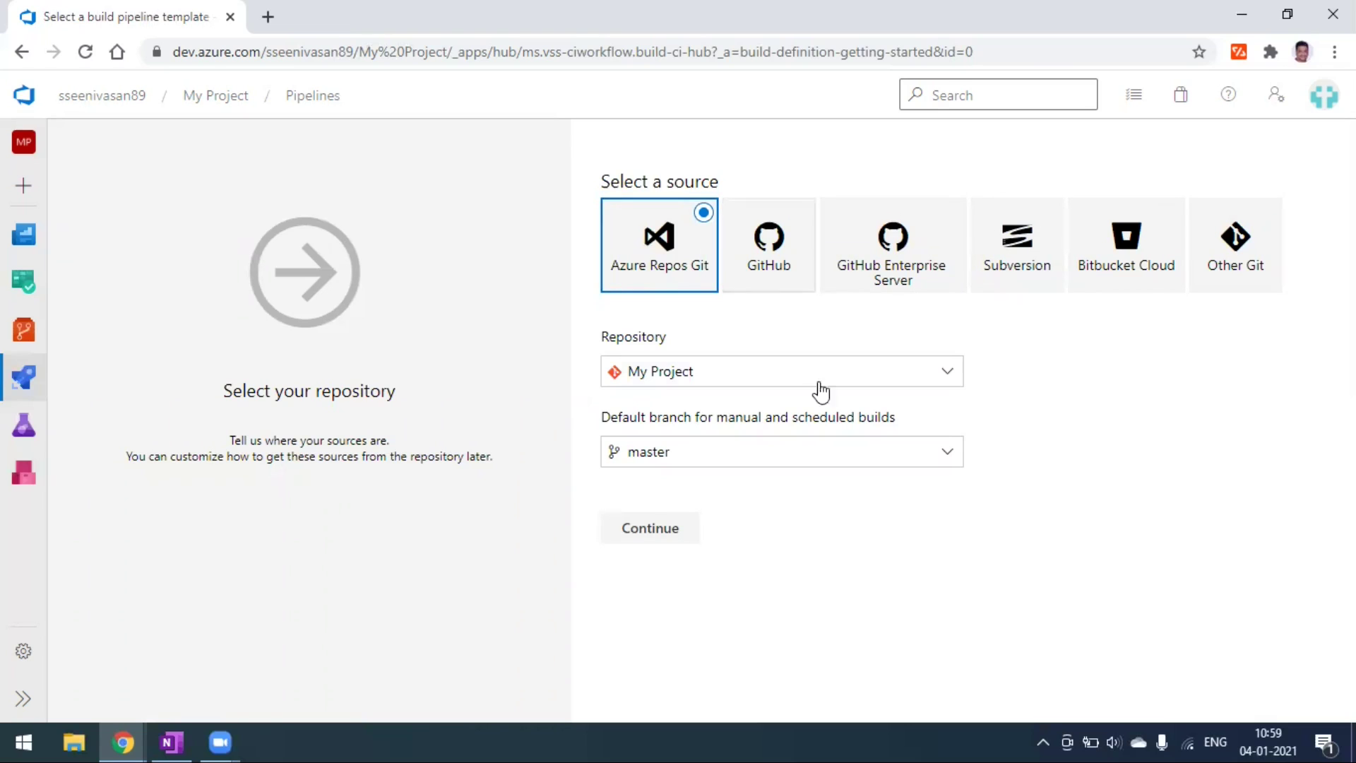
{"action": "left_click", "coordinate": [771, 285]}
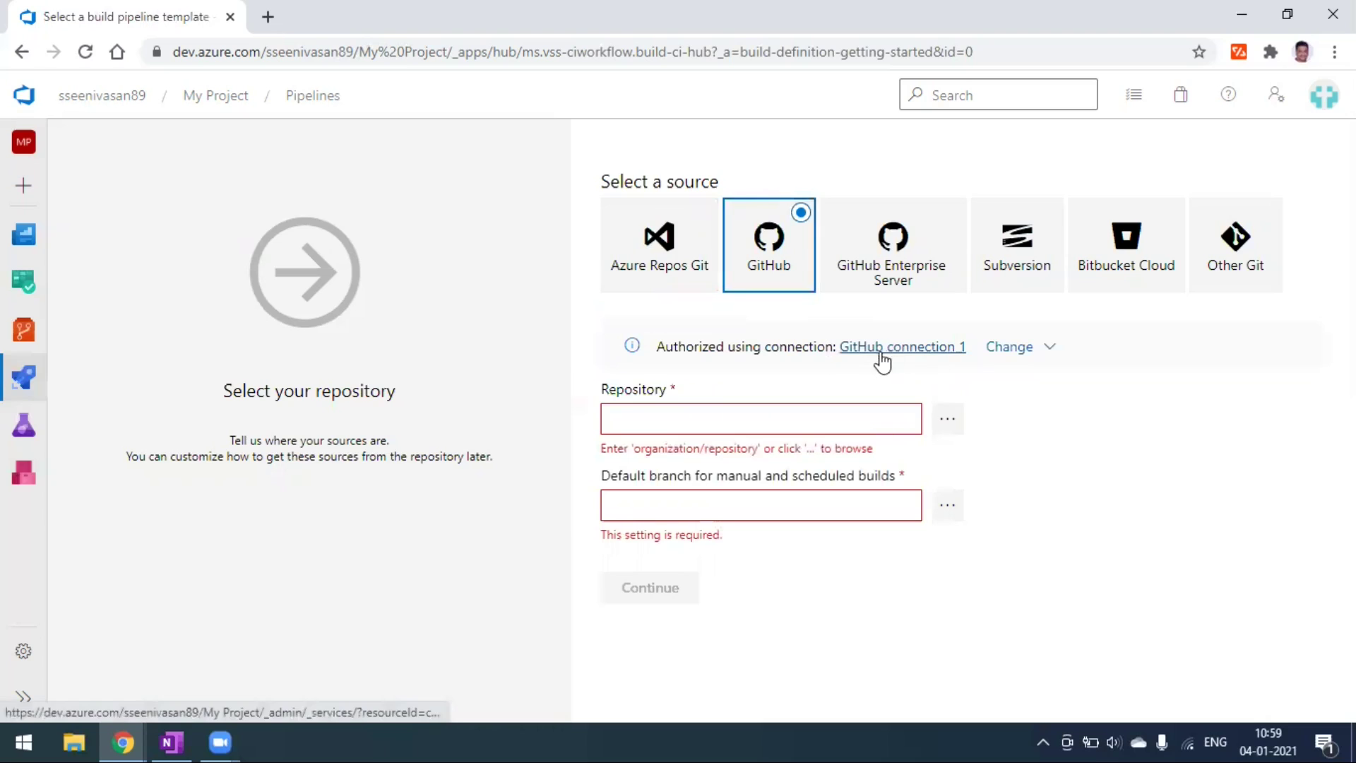
{"action": "left_click", "coordinate": [917, 349]}
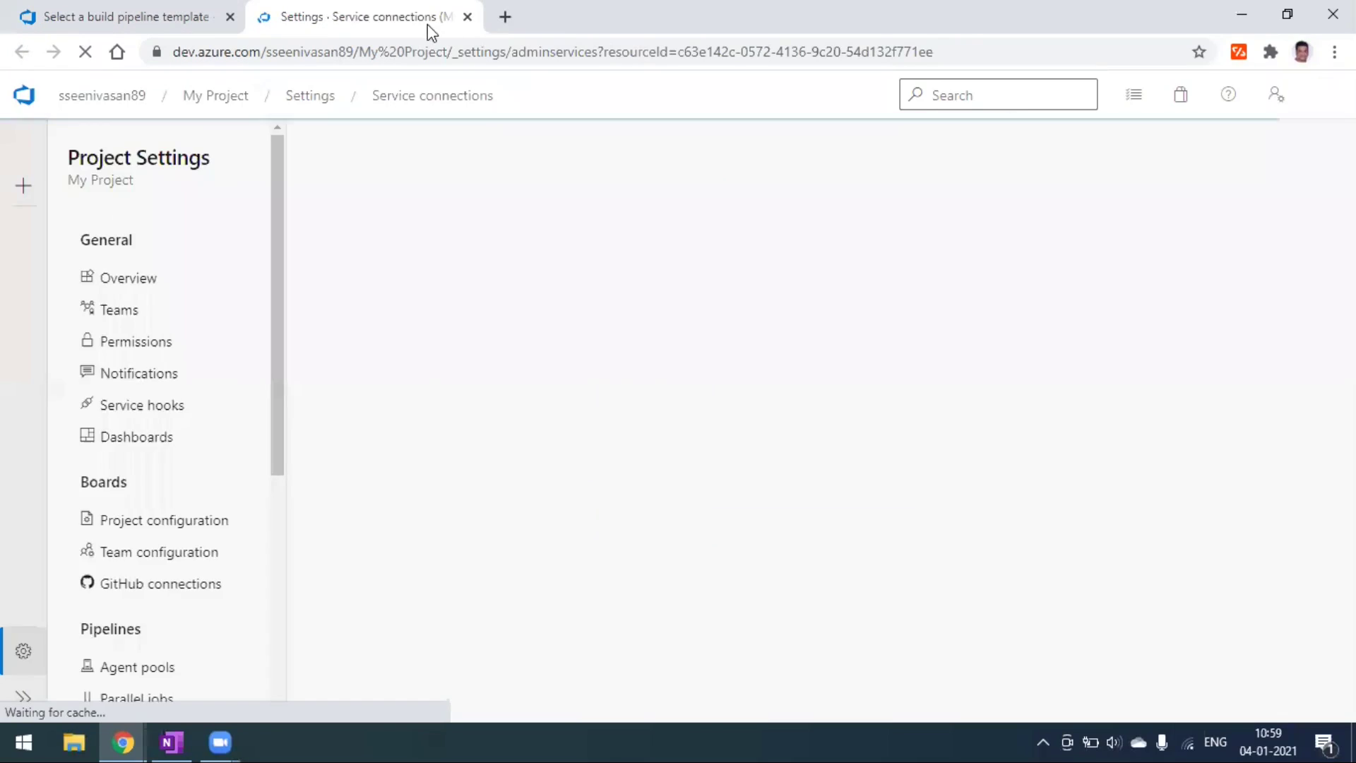
{"action": "left_click", "coordinate": [466, 16]}
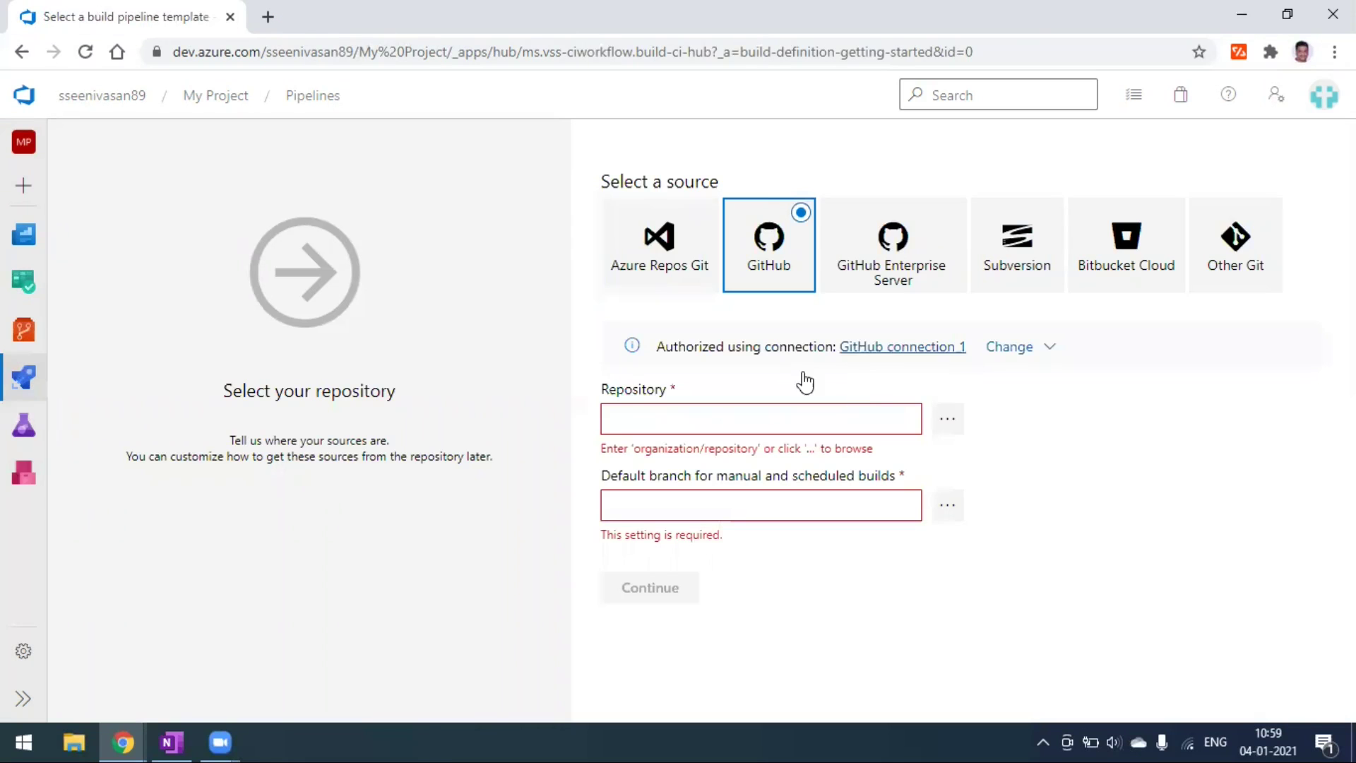
{"action": "left_click", "coordinate": [1044, 350]}
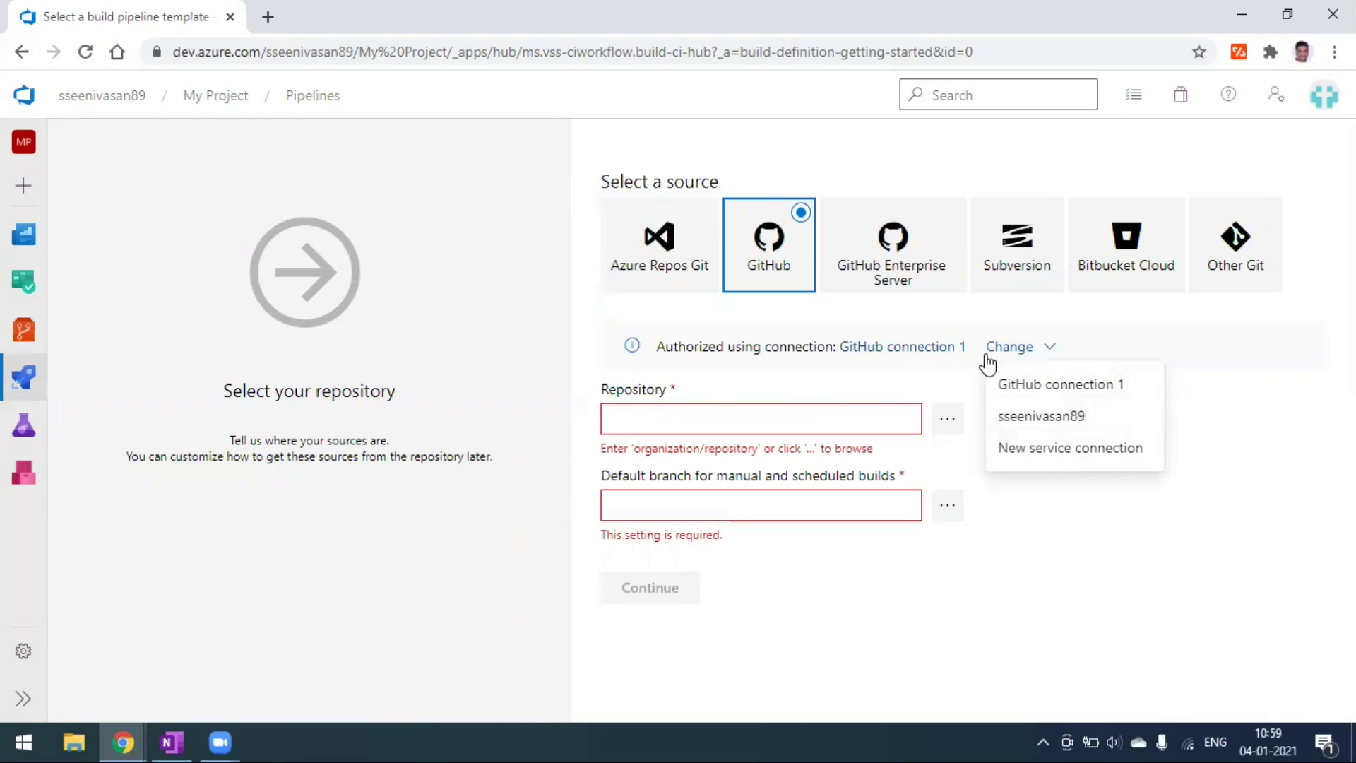
{"action": "left_click", "coordinate": [888, 376]}
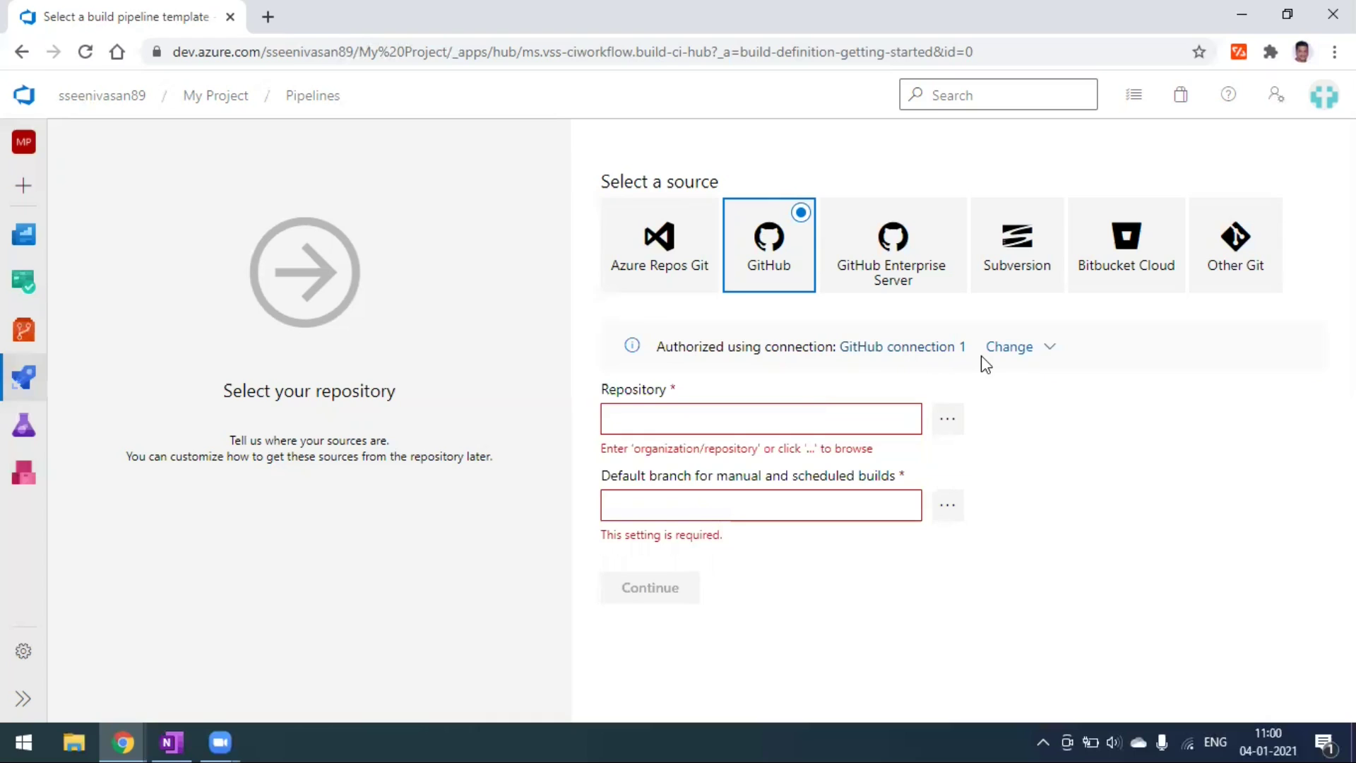
- Open the pipeline's repository picker and view the account's own repository list on GitHub in a separate tab
{"action": "left_click", "coordinate": [948, 421]}
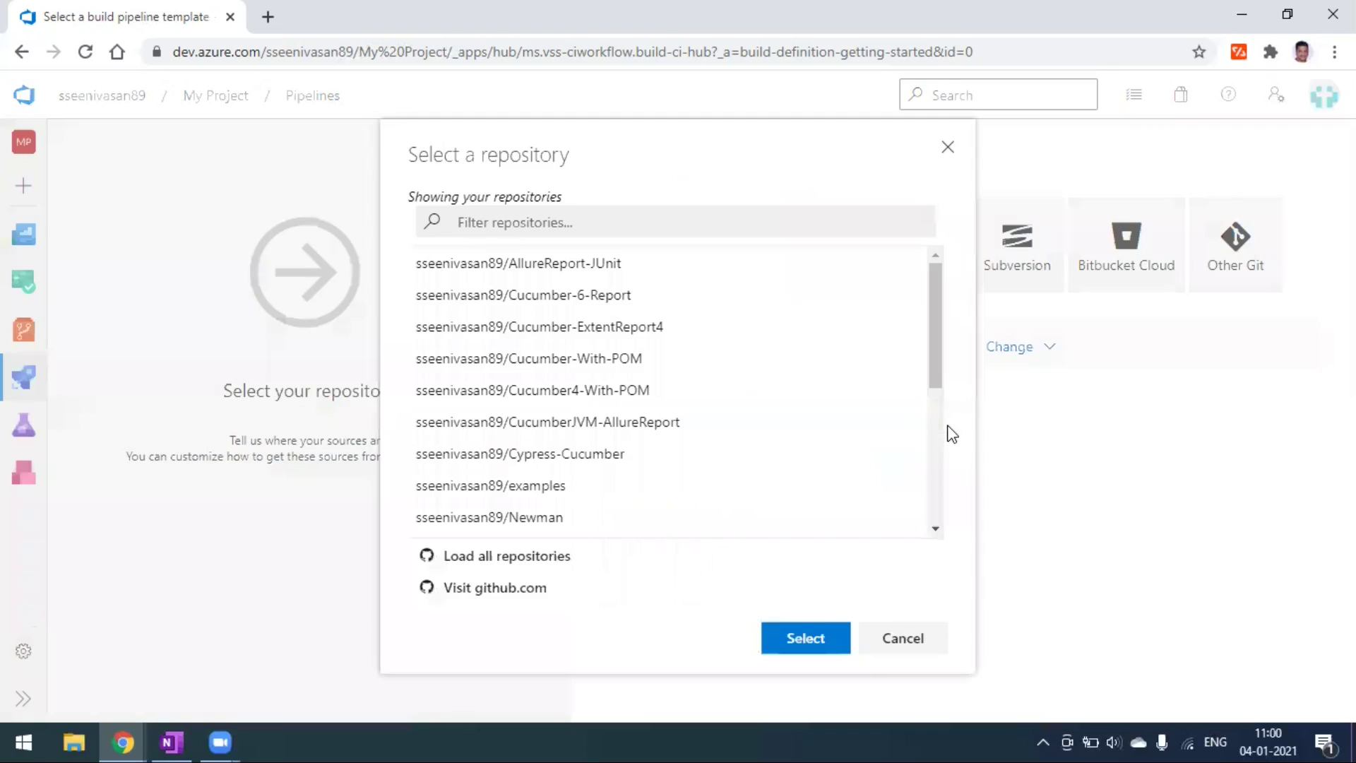
{"action": "mouse_move", "coordinate": [936, 309]}
{"action": "left_mouse_down"}
{"action": "mouse_move", "coordinate": [935, 477]}
{"action": "mouse_move", "coordinate": [935, 282]}
{"action": "left_mouse_up"}
{"action": "left_click", "coordinate": [269, 17]}
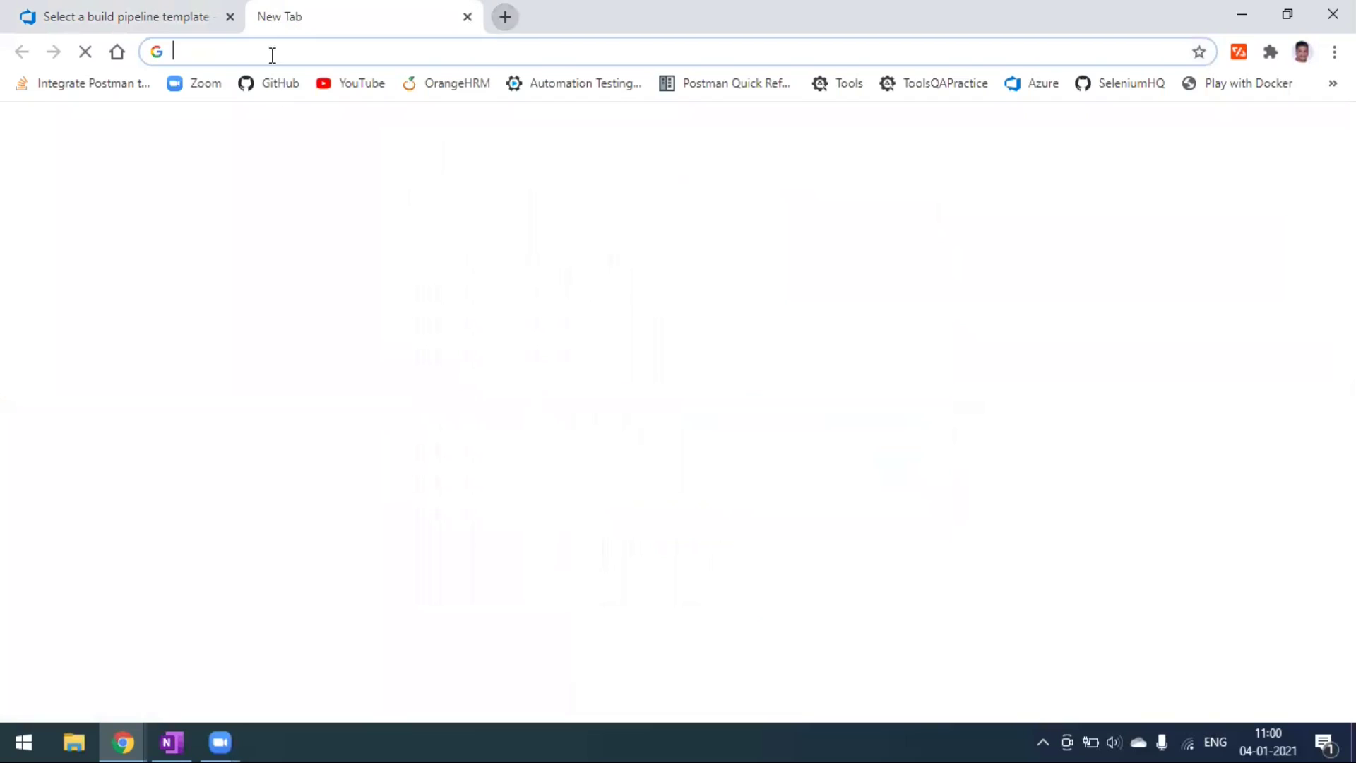
{"action": "left_click", "coordinate": [277, 89]}
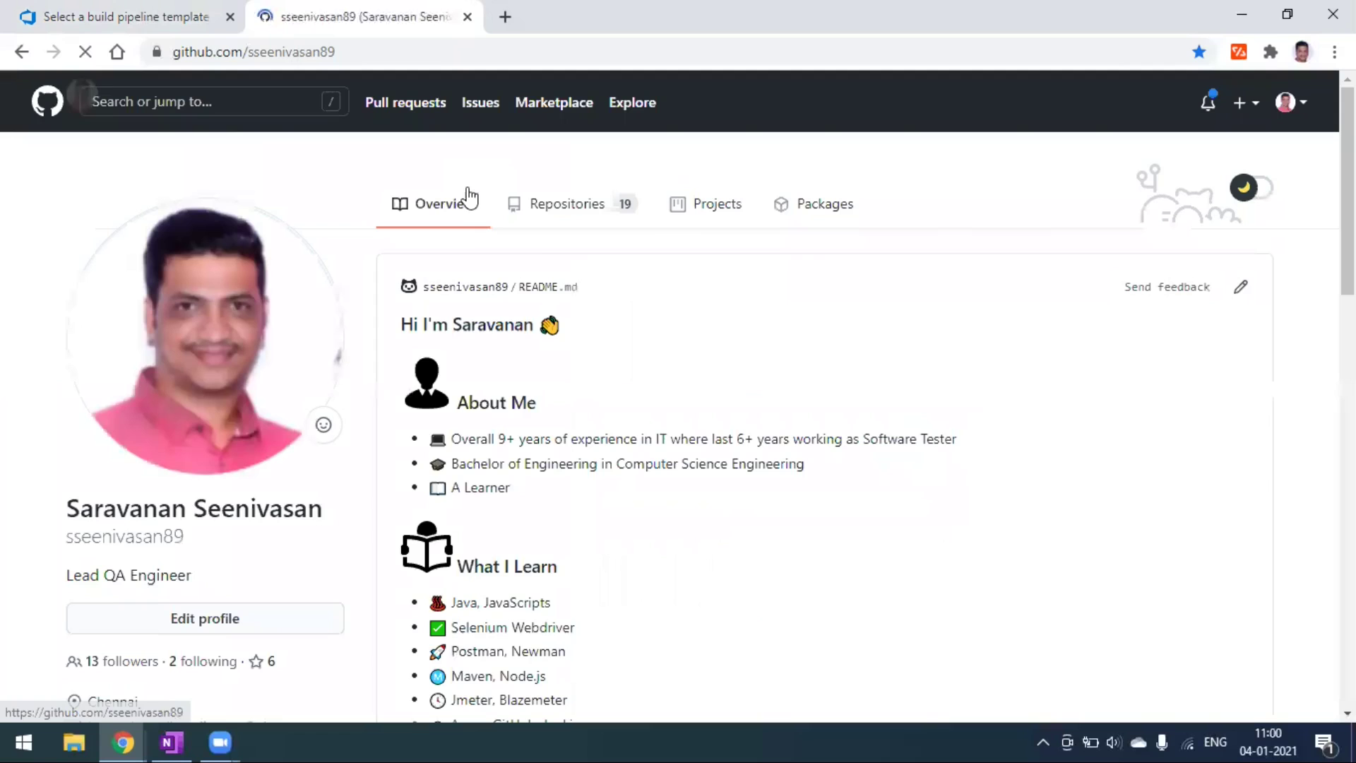
{"action": "left_click", "coordinate": [554, 210]}
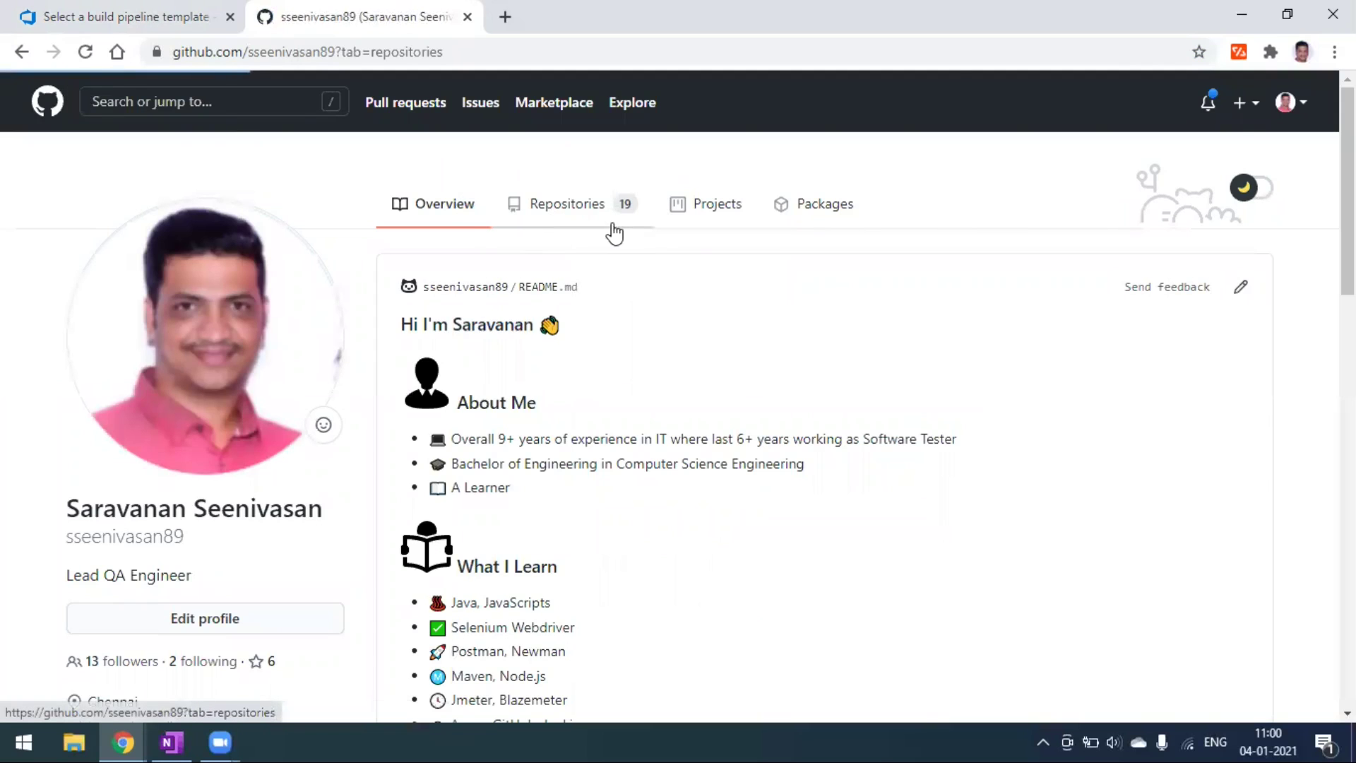
{"action": "scroll", "coordinate": [669, 410], "scroll_direction": "down", "scroll_amount": 4}
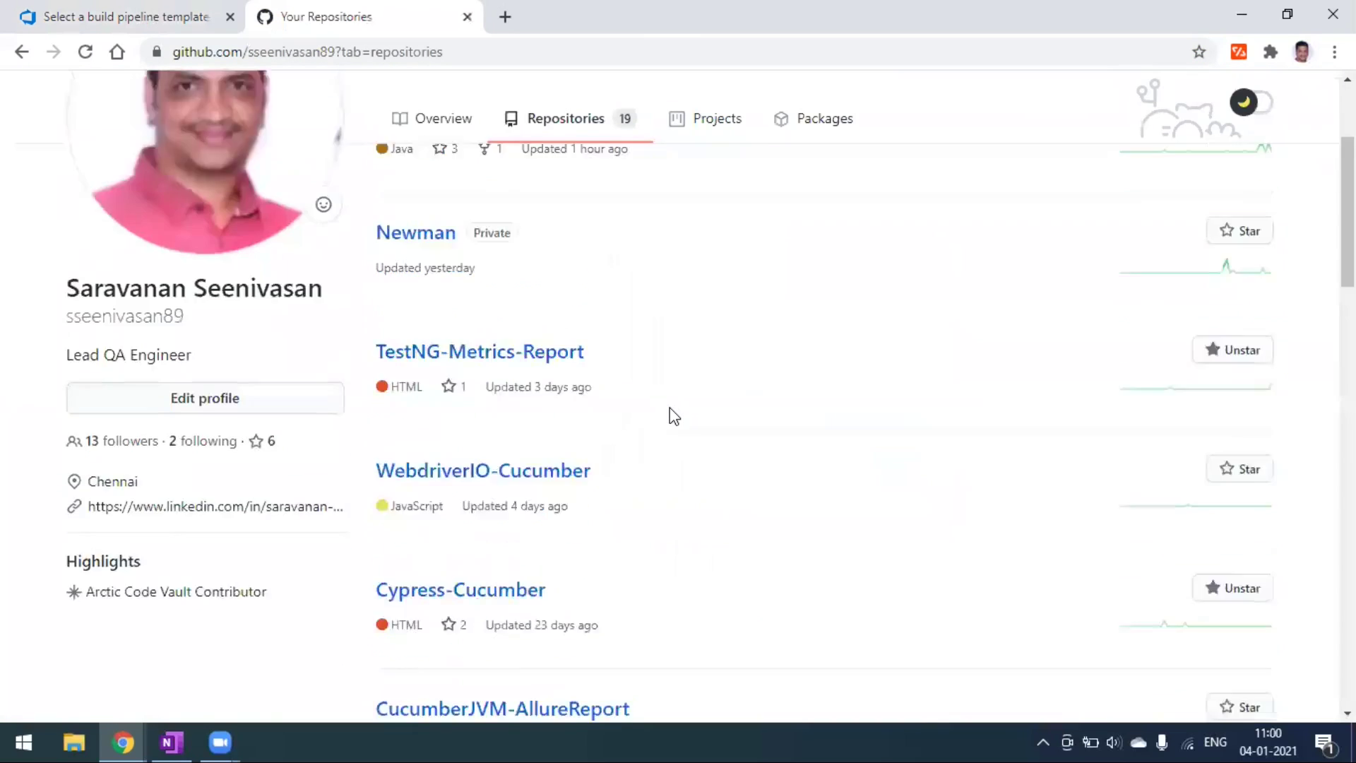
{"action": "scroll", "coordinate": [669, 415], "scroll_direction": "up", "scroll_amount": 4}
- Return to the Azure DevOps repository picker and select the TestNG-Metrics-Report repository as the pipeline source
{"action": "left_click", "coordinate": [198, 10]}
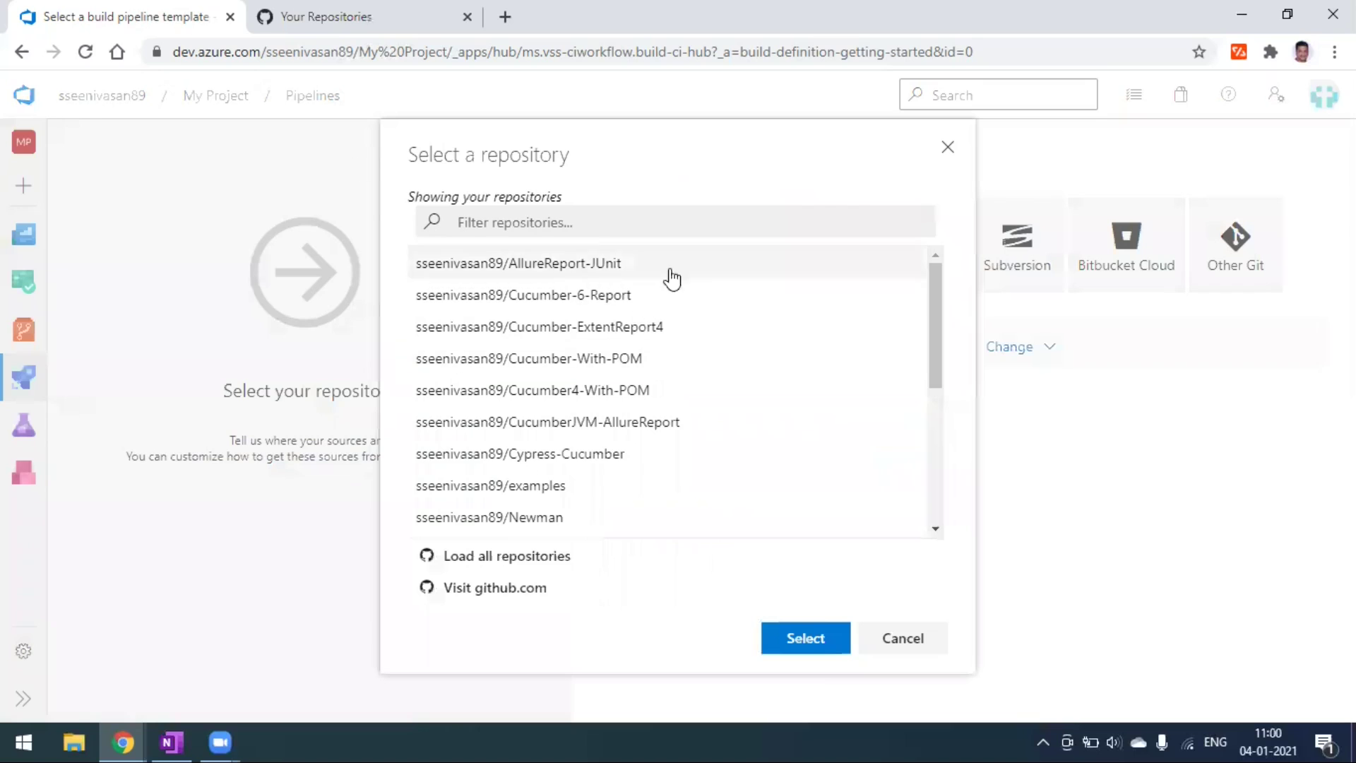
{"action": "scroll", "coordinate": [685, 407], "scroll_direction": "down", "scroll_amount": 5}
{"action": "scroll", "coordinate": [683, 414], "scroll_direction": "up", "scroll_amount": 5}
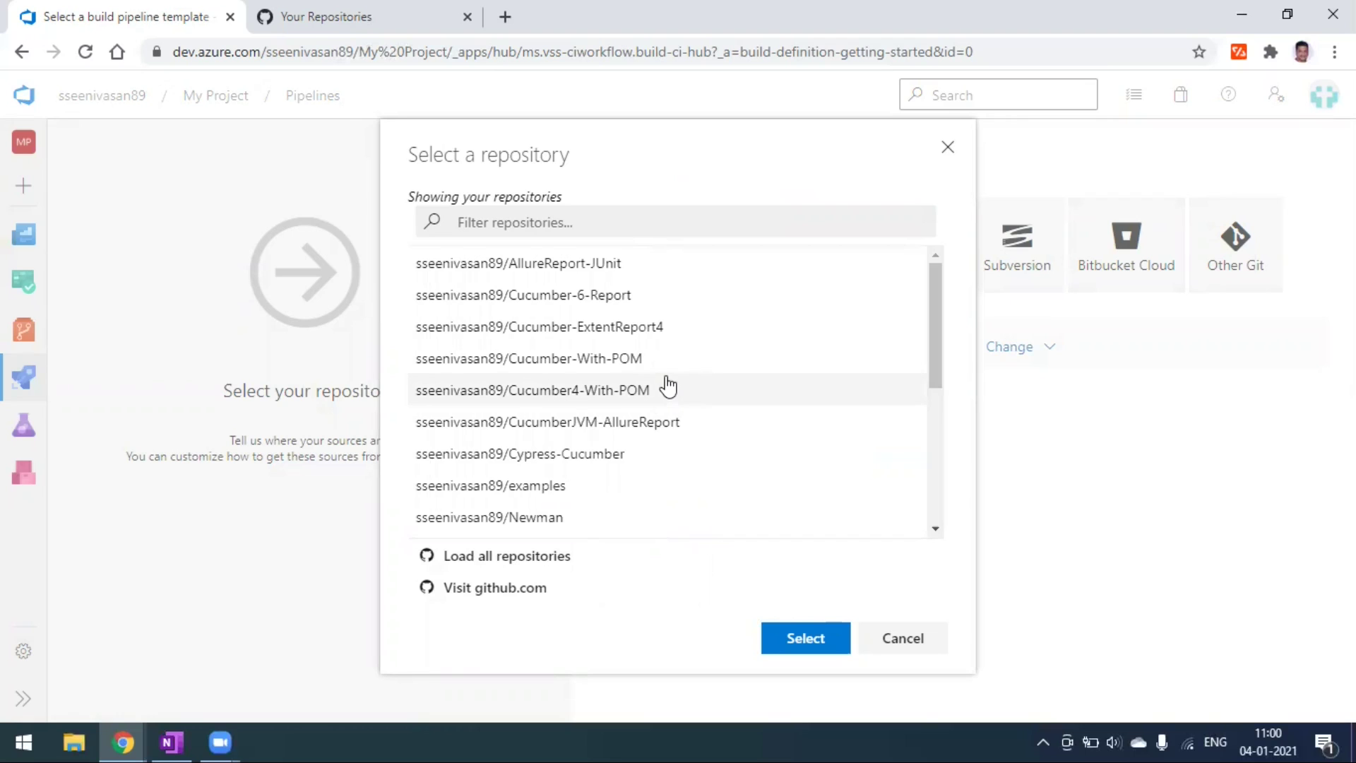
{"action": "scroll", "coordinate": [678, 409], "scroll_direction": "down", "scroll_amount": 5}
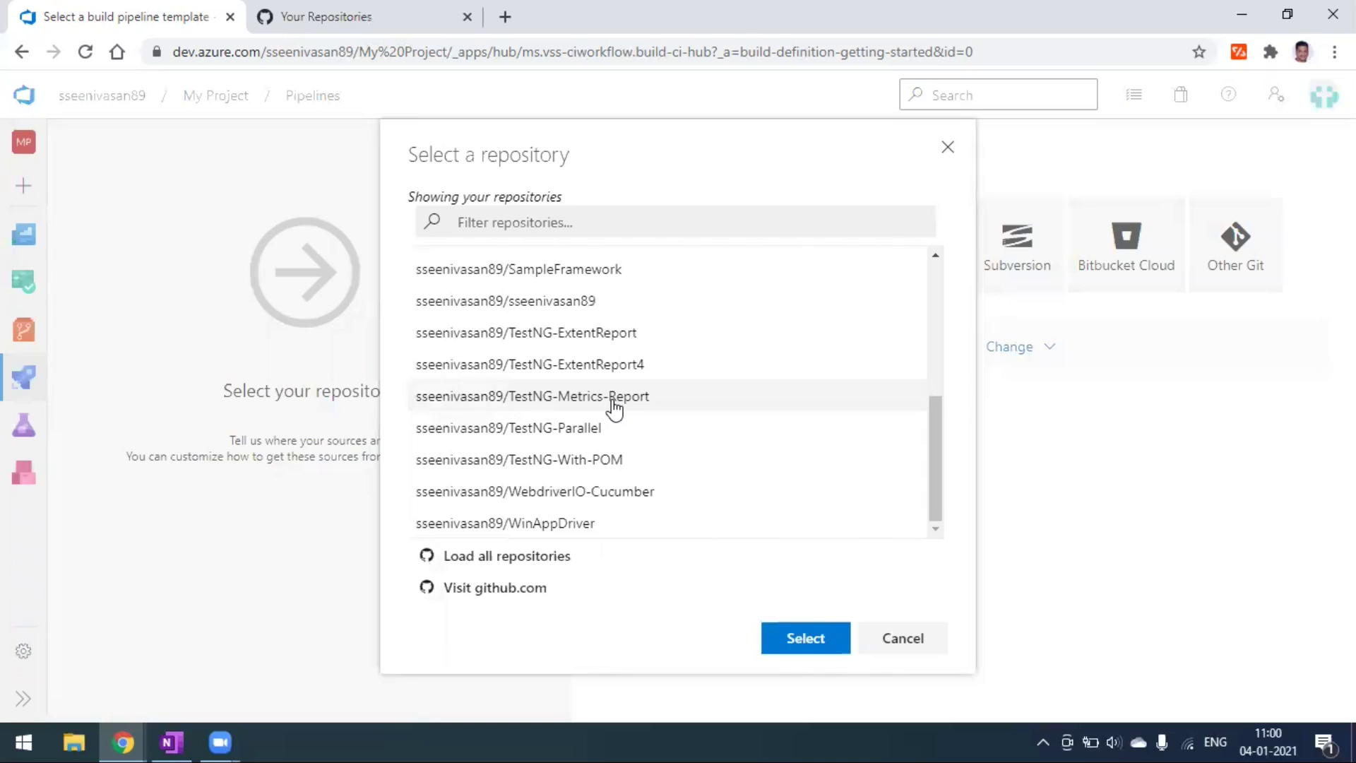
{"action": "left_click", "coordinate": [615, 397]}
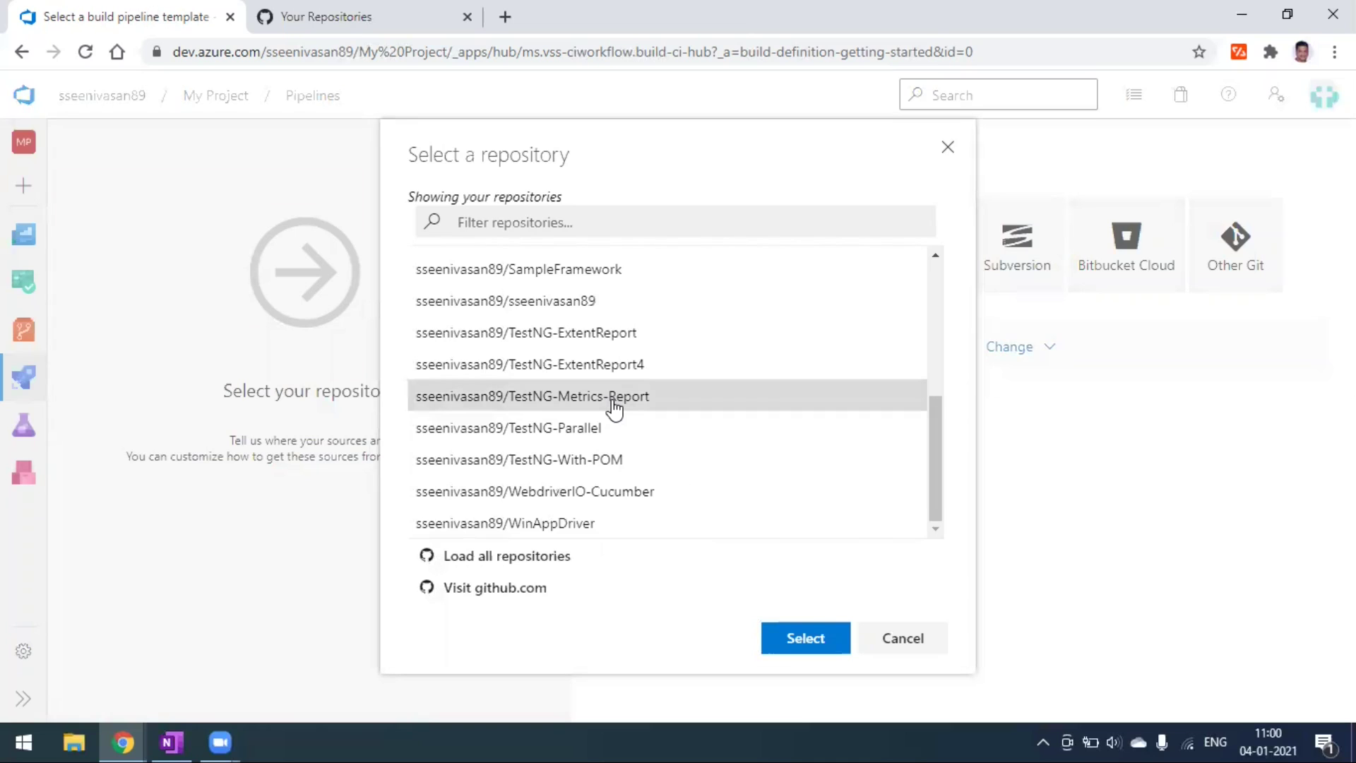
{"action": "left_click", "coordinate": [797, 639]}
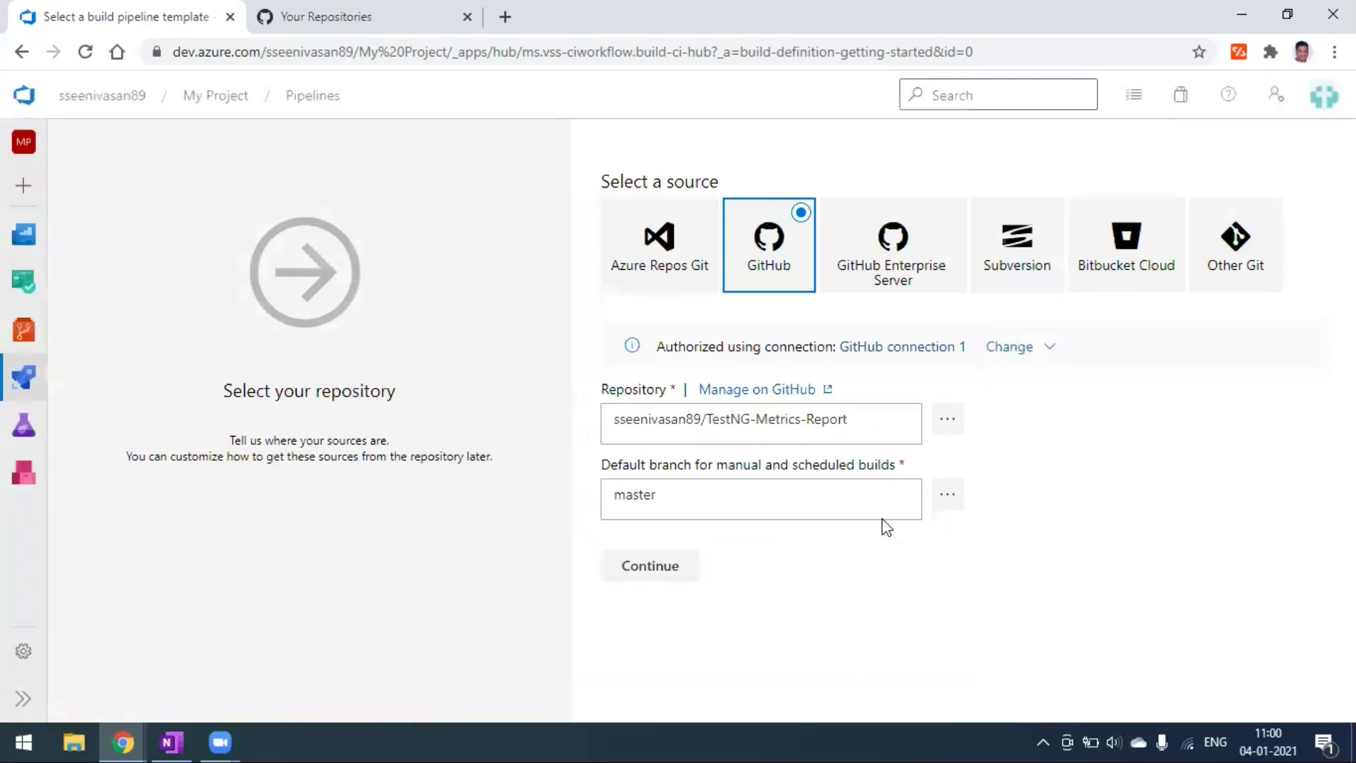
- Switch to GitHub, open the TestNG-Metrics-Report repository and check which branches it has
{"action": "left_click", "coordinate": [435, 21]}
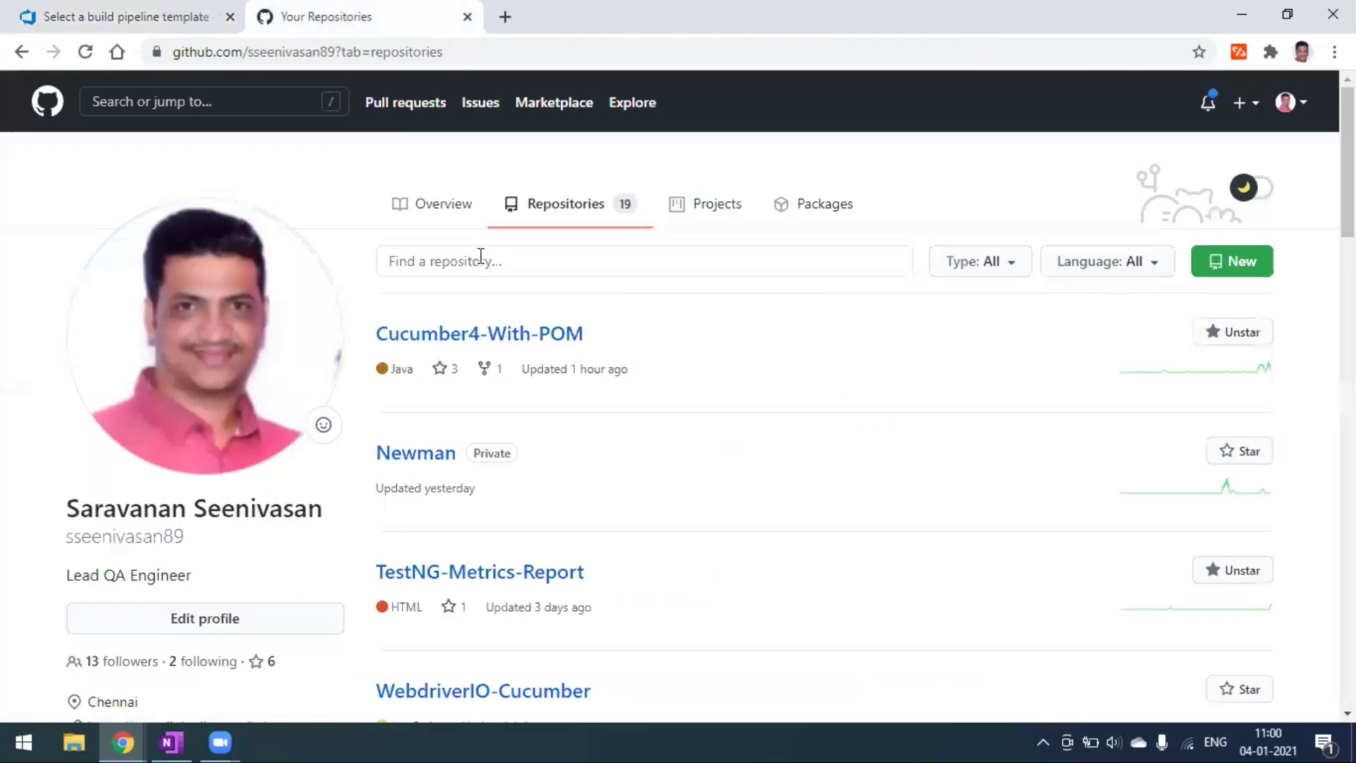
{"action": "scroll", "coordinate": [578, 499], "scroll_direction": "down", "scroll_amount": 4}
{"action": "left_click", "coordinate": [541, 282]}
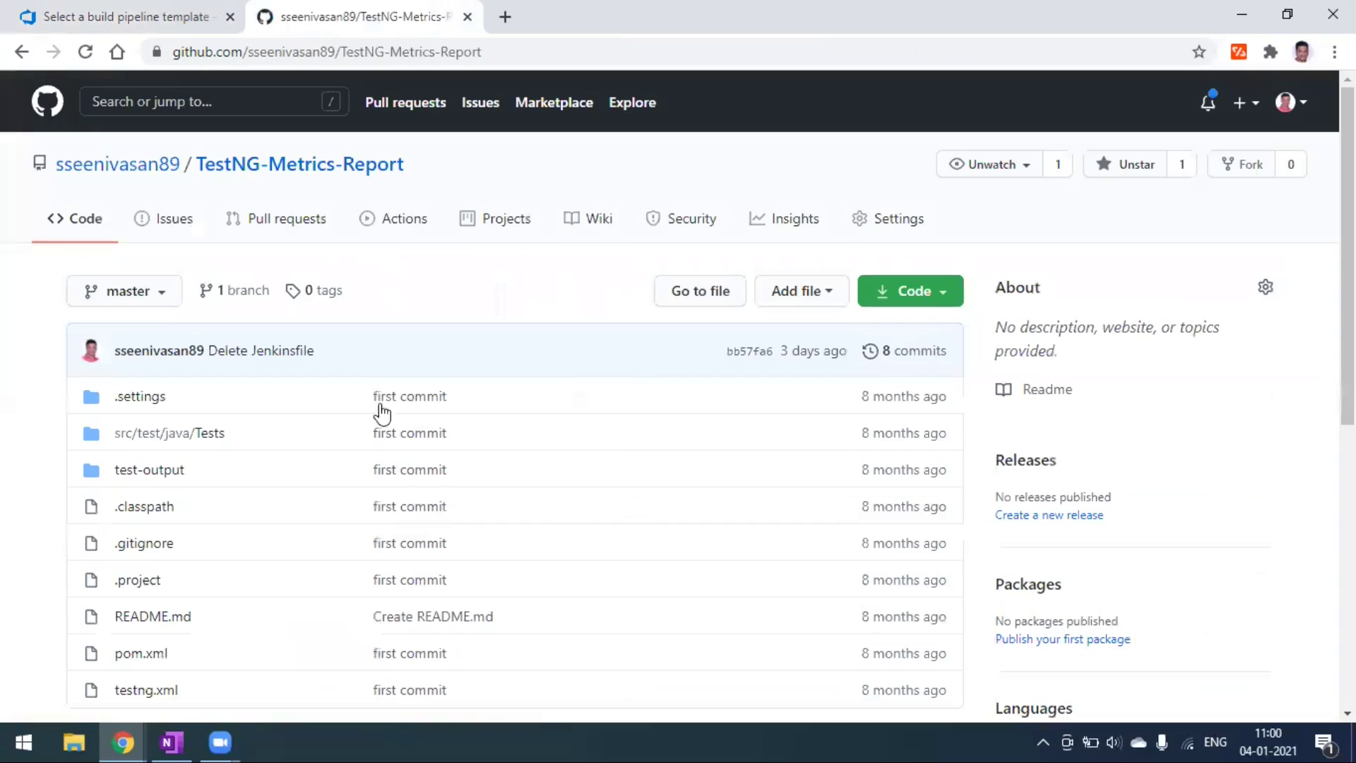
{"action": "left_click", "coordinate": [161, 298]}
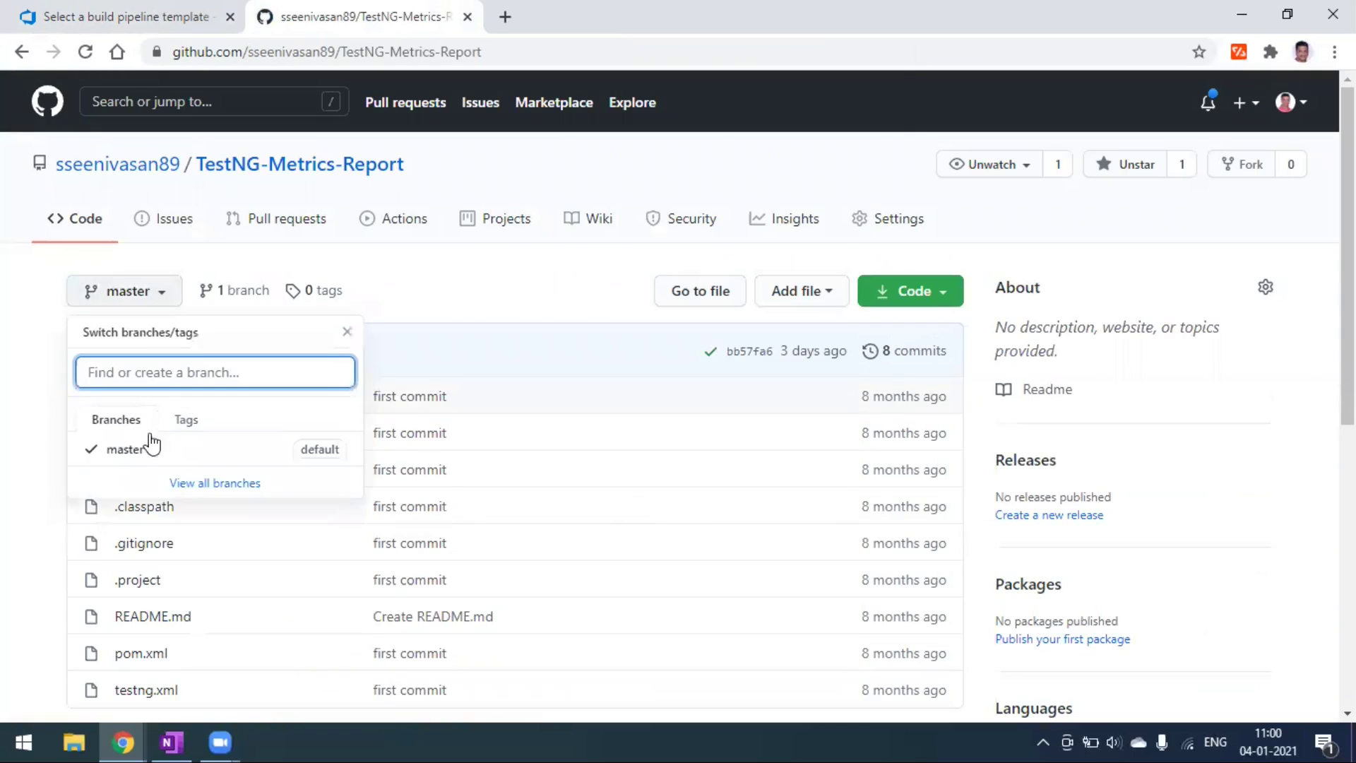
- Back in Azure DevOps, choose master as the default branch for builds and continue to the template selection
{"action": "left_click", "coordinate": [160, 16]}
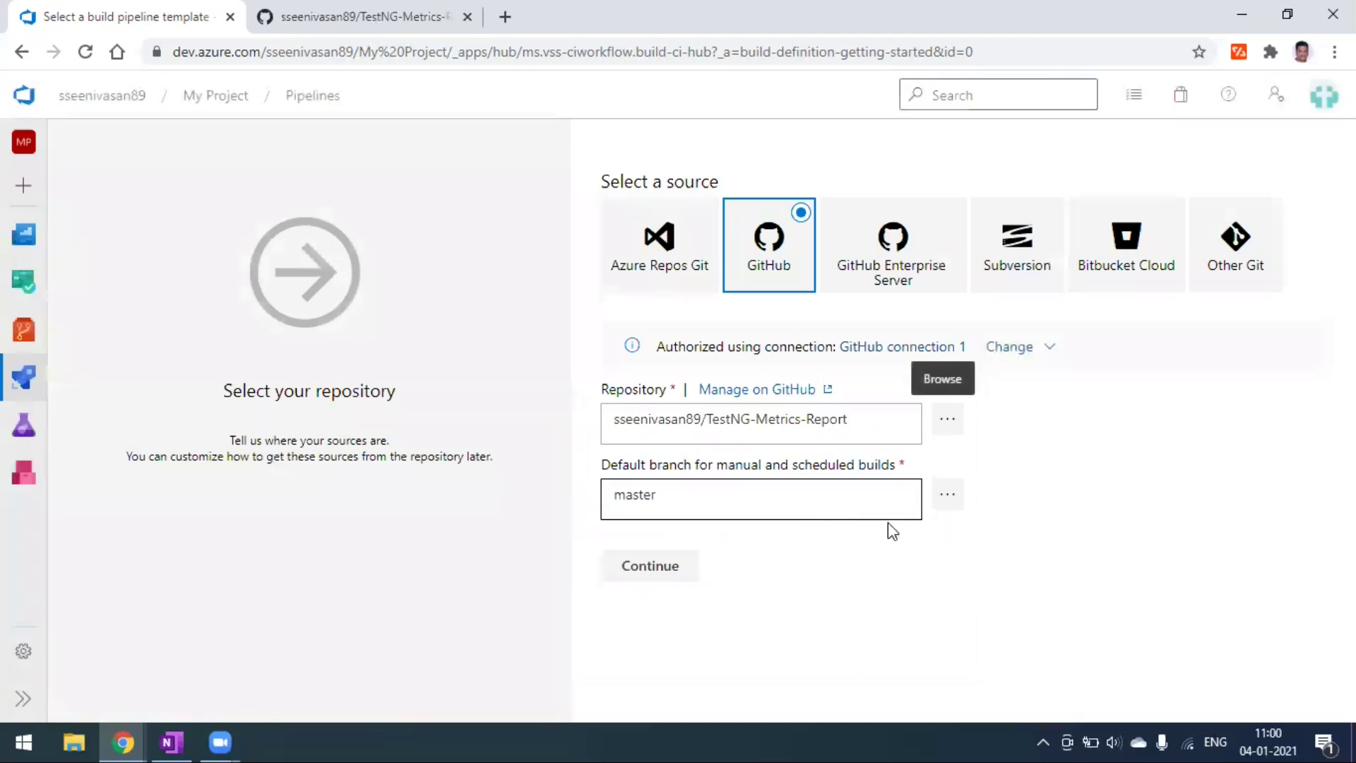
{"action": "left_click", "coordinate": [953, 500]}
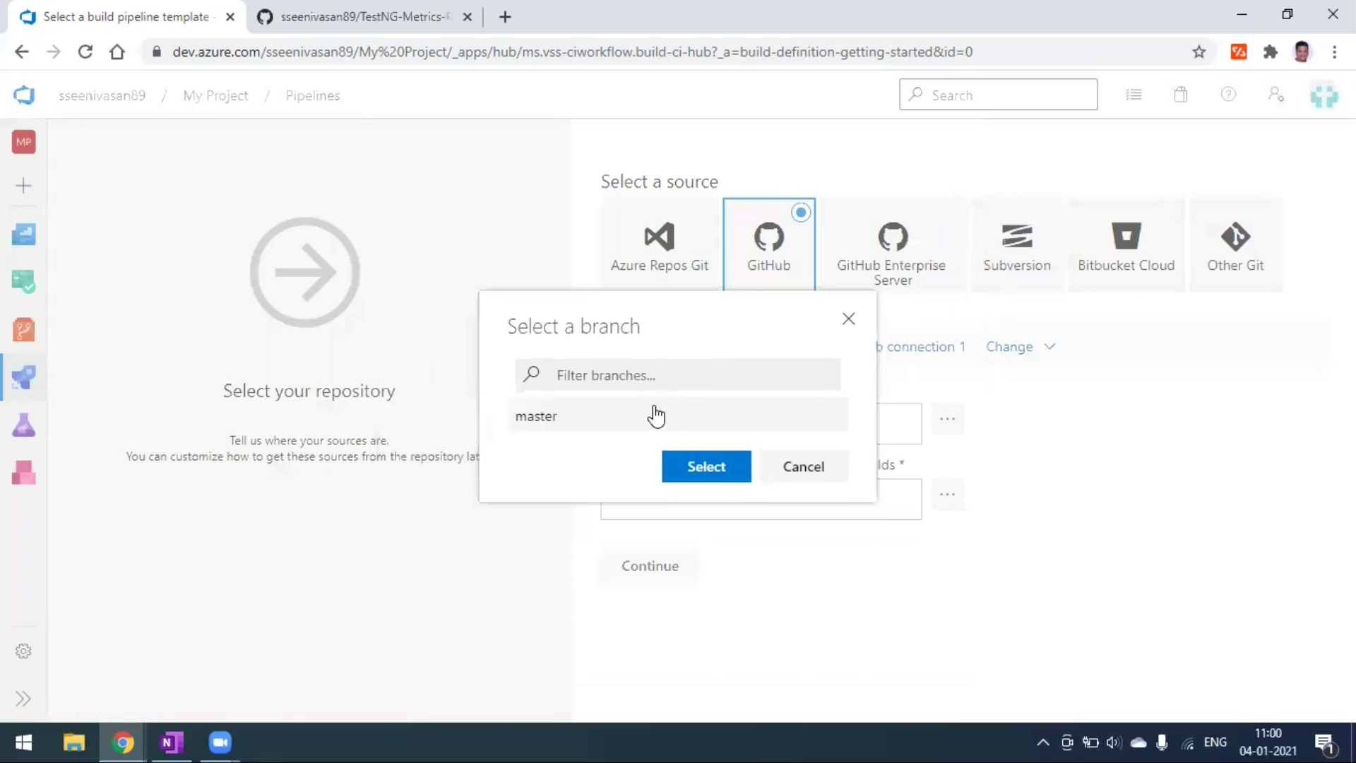
{"action": "left_click", "coordinate": [557, 426]}
{"action": "left_click", "coordinate": [705, 466]}
{"action": "left_click", "coordinate": [659, 568]}
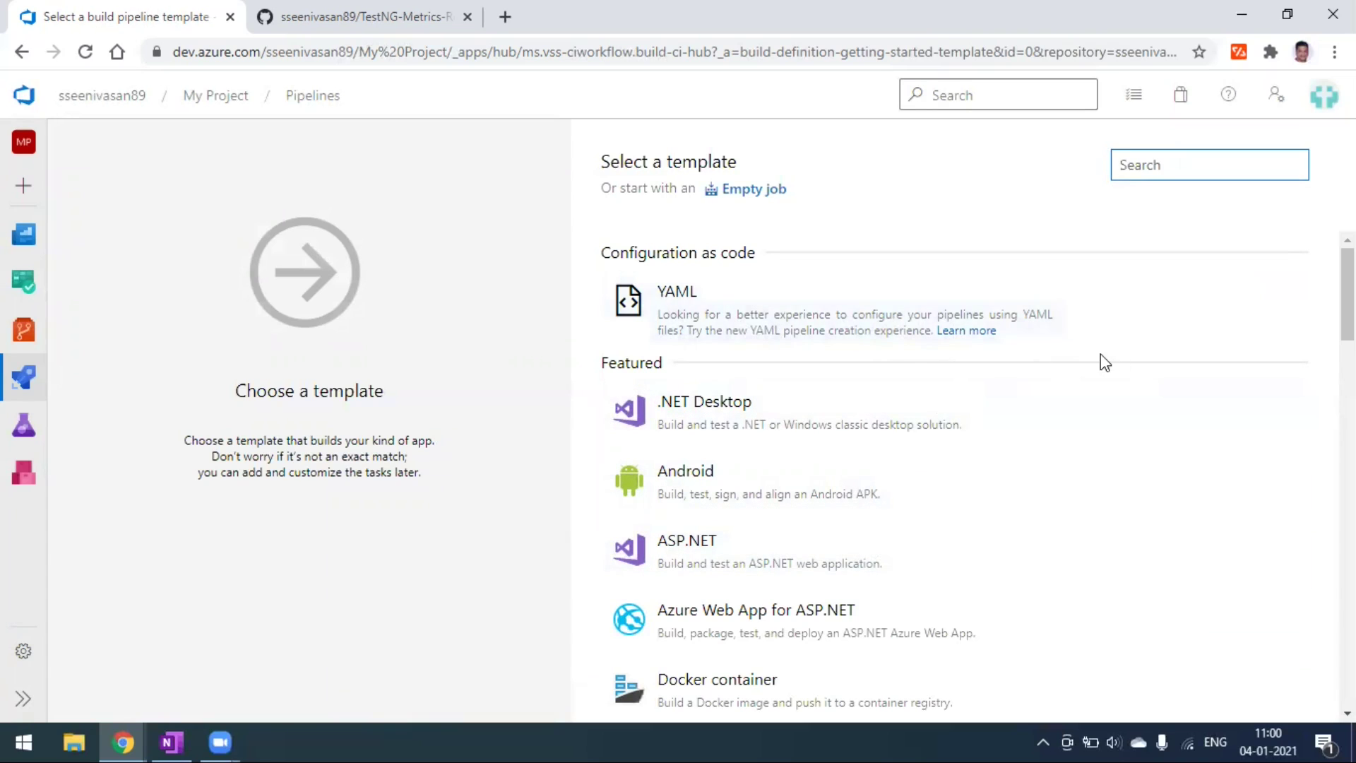
- Check the repository's files on GitHub for a pom.xml, and apply the Maven template to the pipeline
{"action": "scroll", "coordinate": [957, 487], "scroll_direction": "down", "scroll_amount": 1}
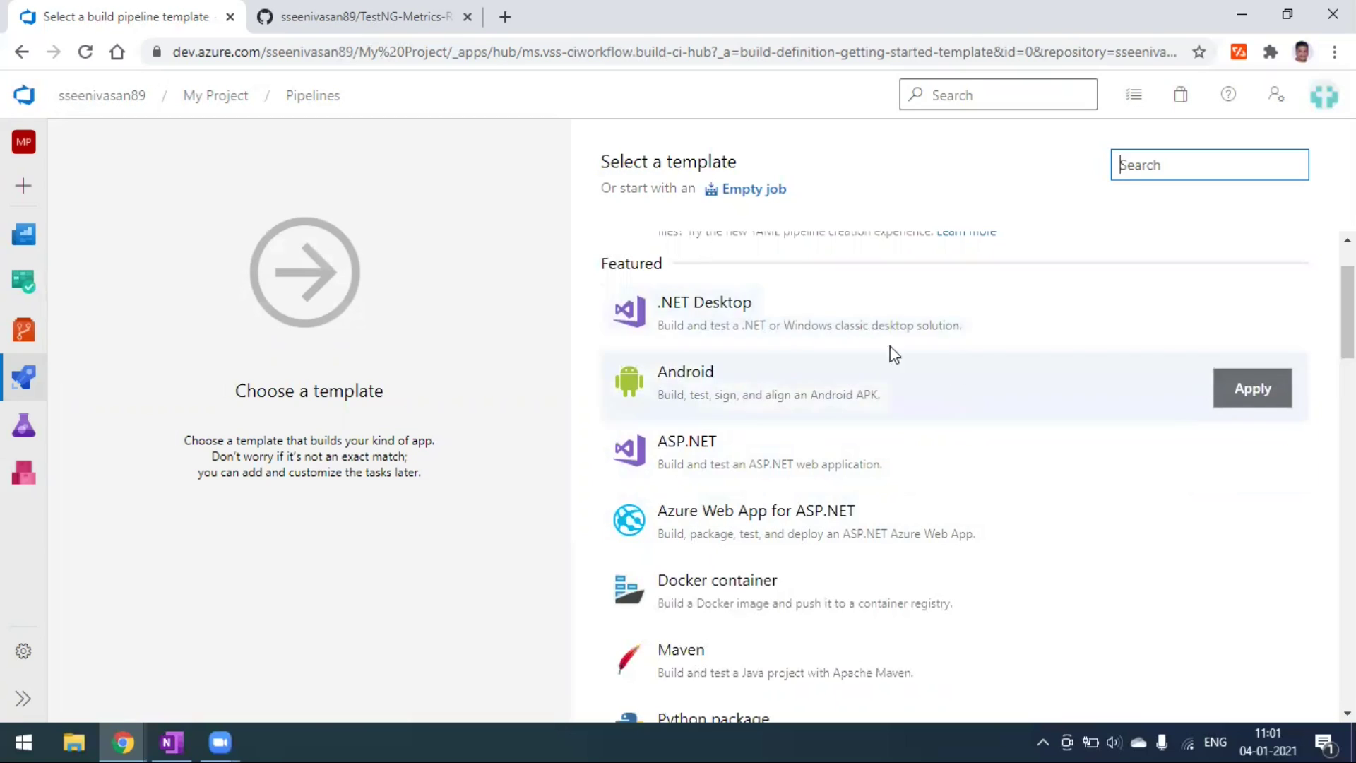
{"action": "scroll", "coordinate": [836, 499], "scroll_direction": "down", "scroll_amount": 1}
{"action": "scroll", "coordinate": [836, 498], "scroll_direction": "down", "scroll_amount": 1}
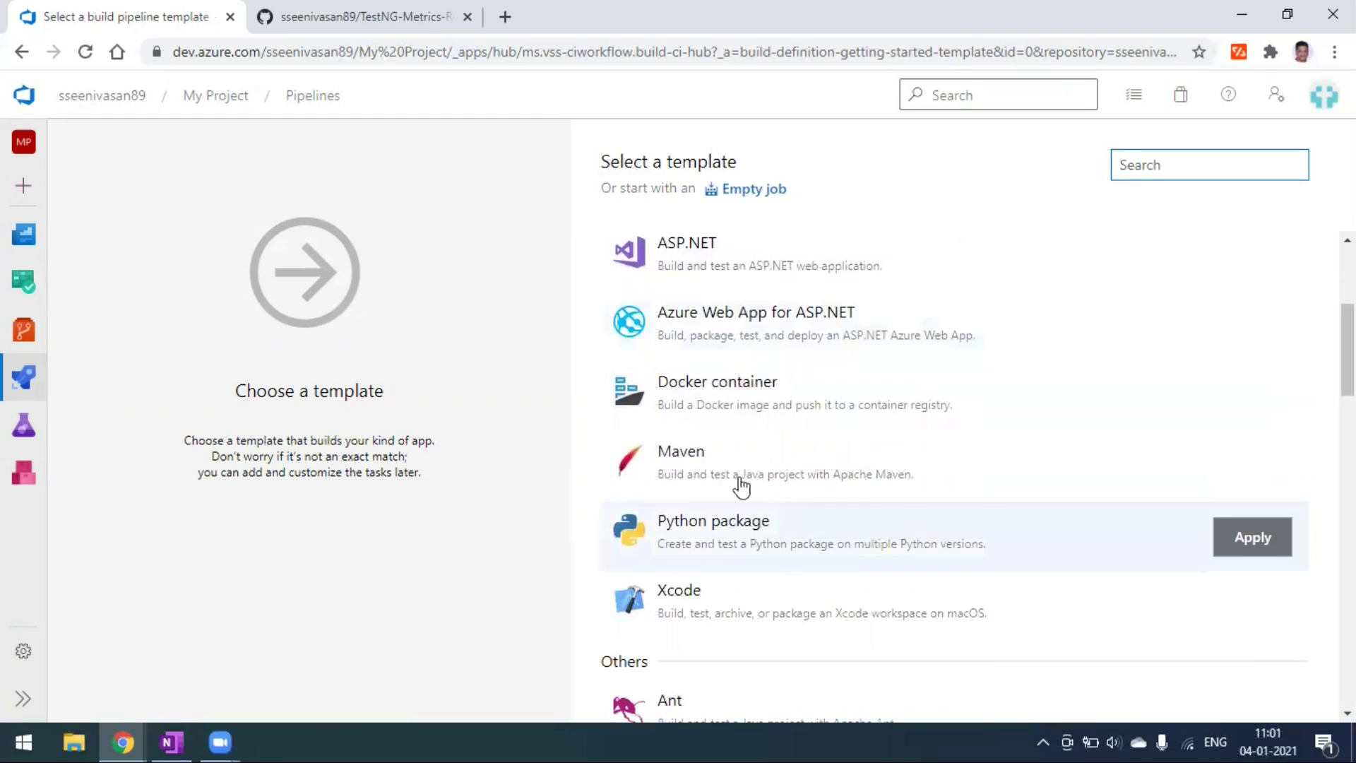
{"action": "left_click", "coordinate": [417, 20]}
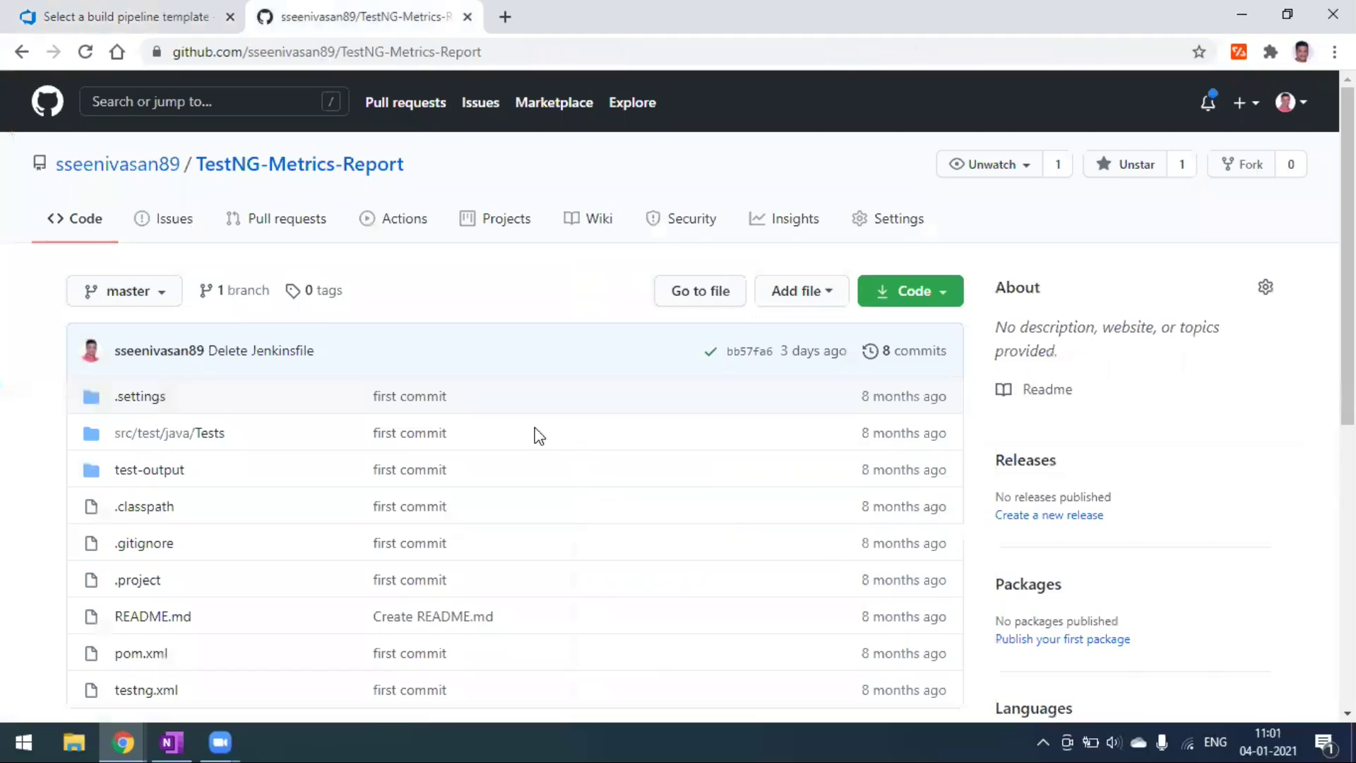
{"action": "scroll", "coordinate": [390, 554], "scroll_direction": "down", "scroll_amount": 4}
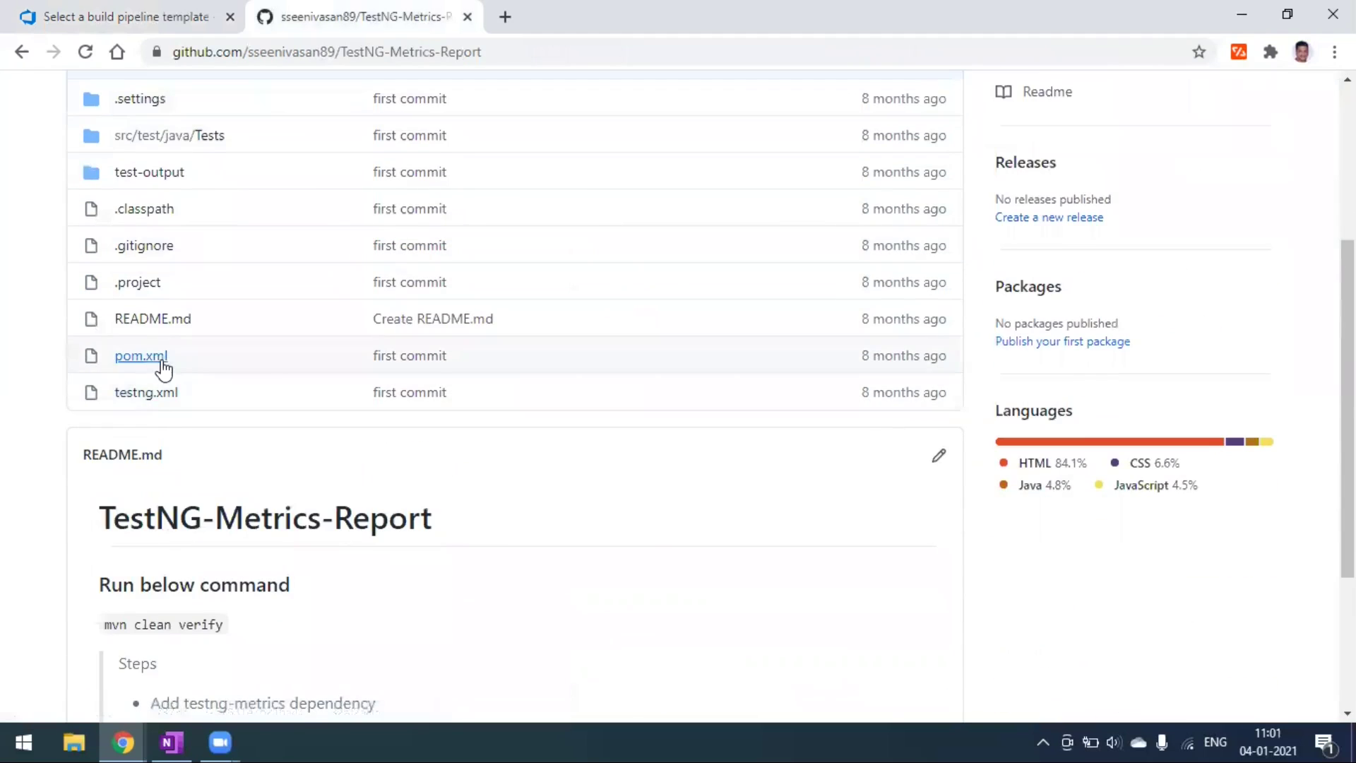
{"action": "left_click", "coordinate": [134, 17]}
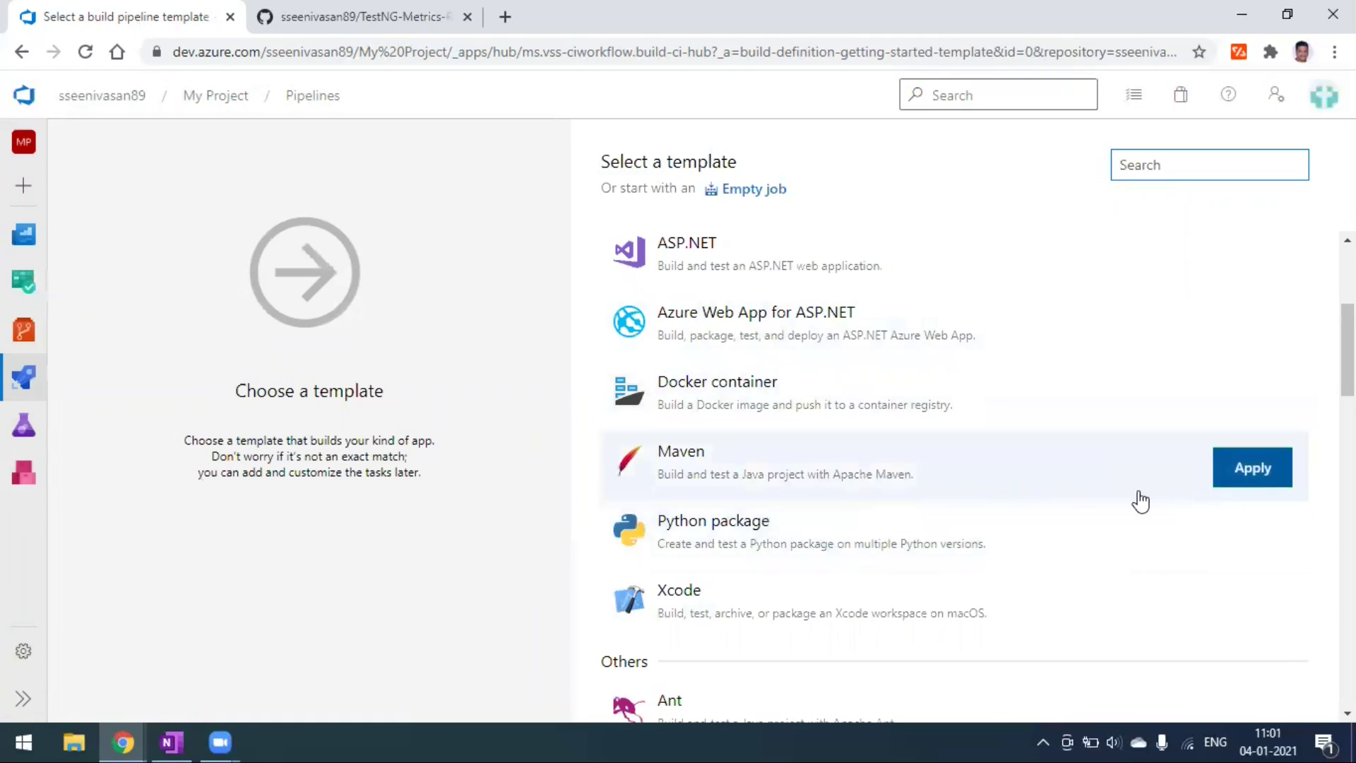
{"action": "left_click", "coordinate": [1261, 475]}
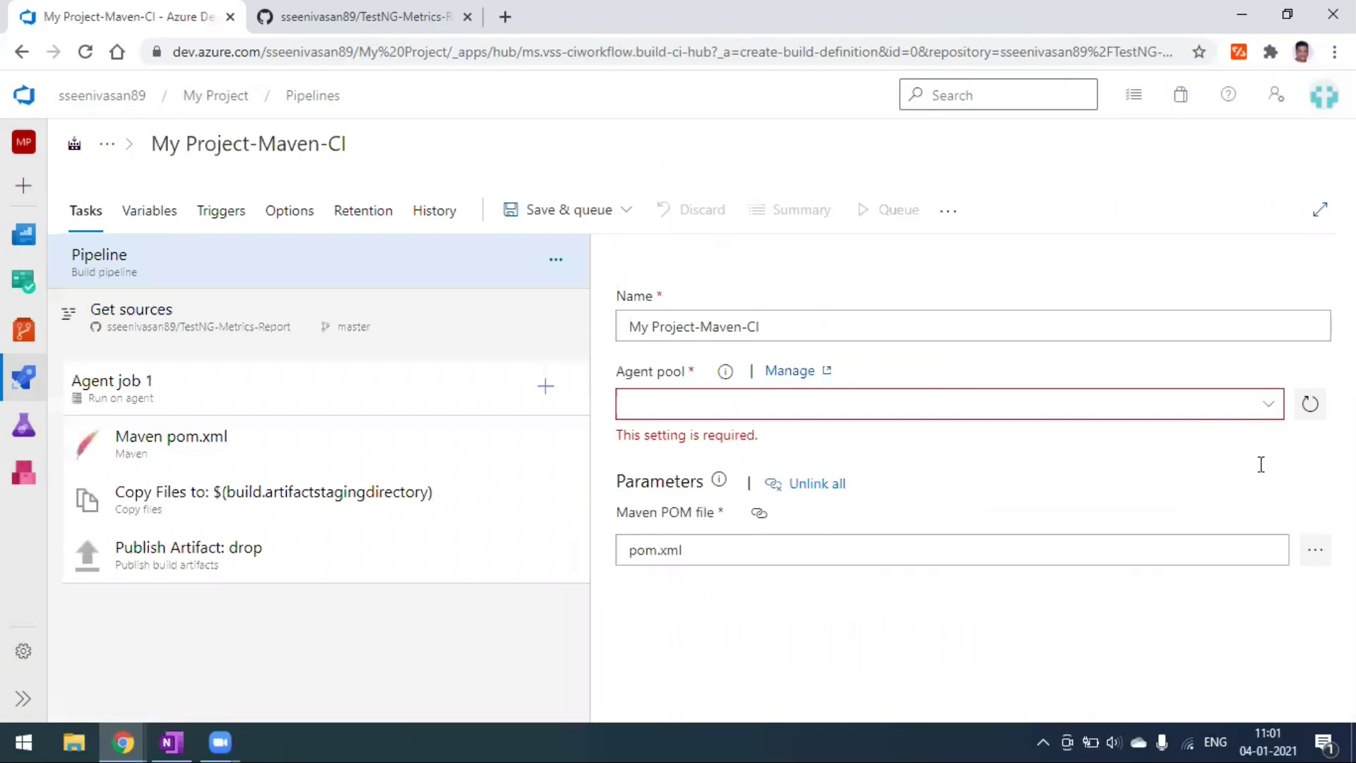
- Look over the Maven and Copy Files tasks, and set the Maven task's display name to Build Project
{"action": "left_click", "coordinate": [269, 445]}
{"action": "left_click", "coordinate": [267, 510]}
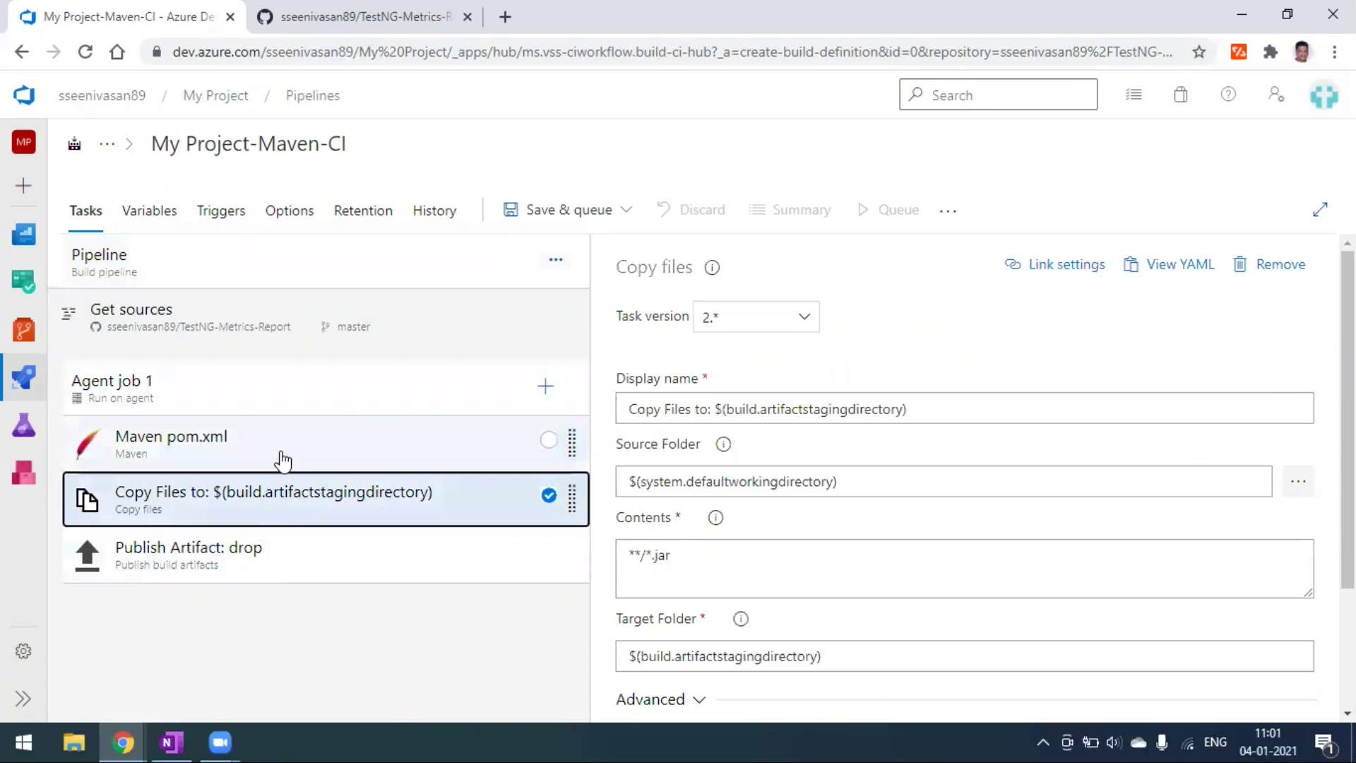
{"action": "left_click", "coordinate": [280, 456]}
{"action": "left_click", "coordinate": [294, 516]}
{"action": "left_click", "coordinate": [303, 460]}
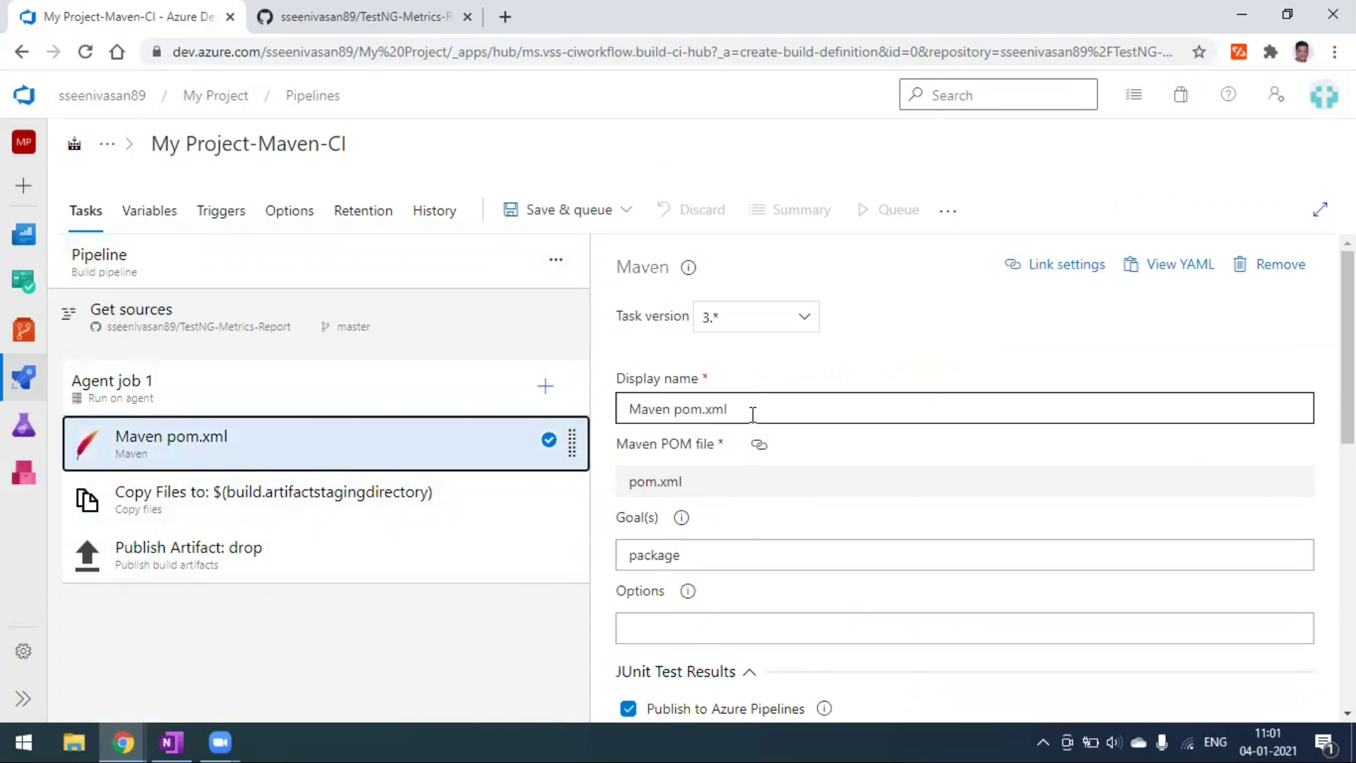
{"action": "left_click_drag", "start_coordinate": [751, 409], "coordinate": [620, 415]}
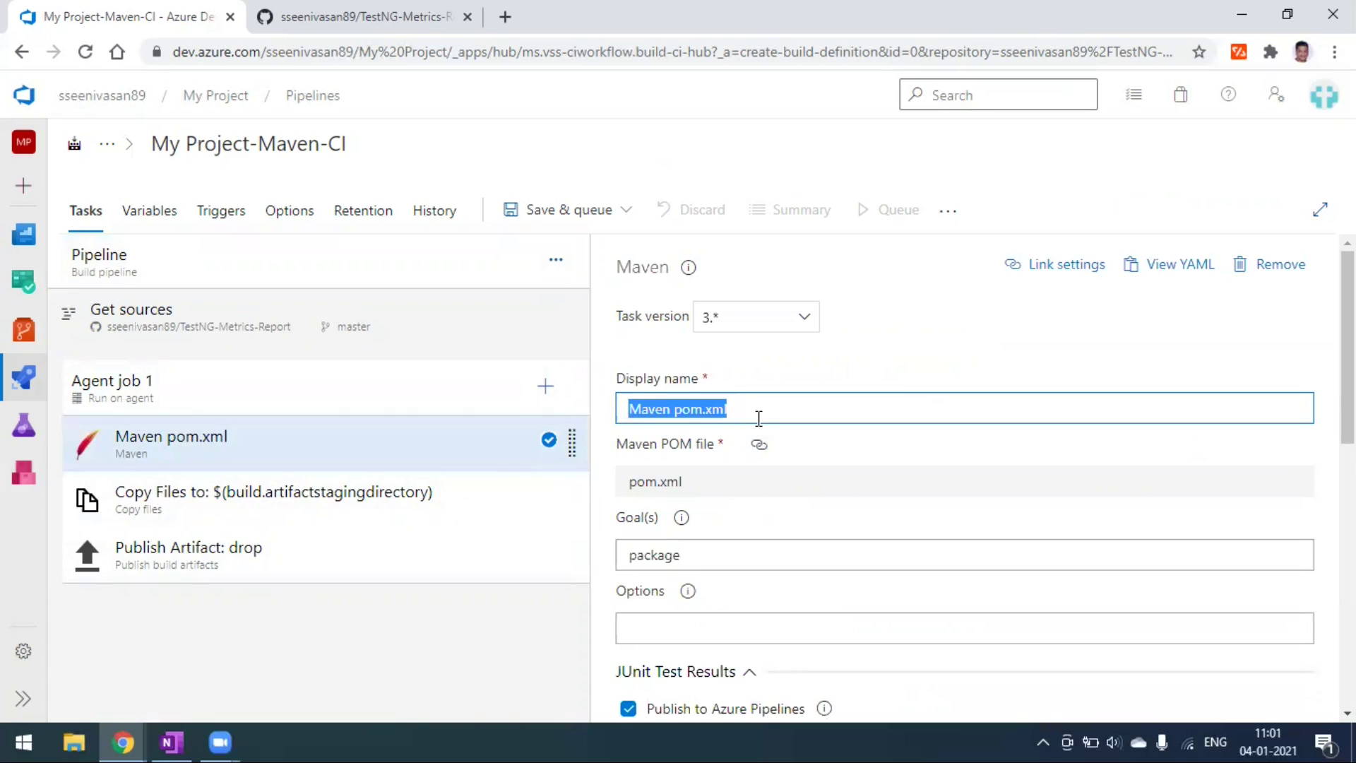
{"action": "type", "text": "Build Project"}
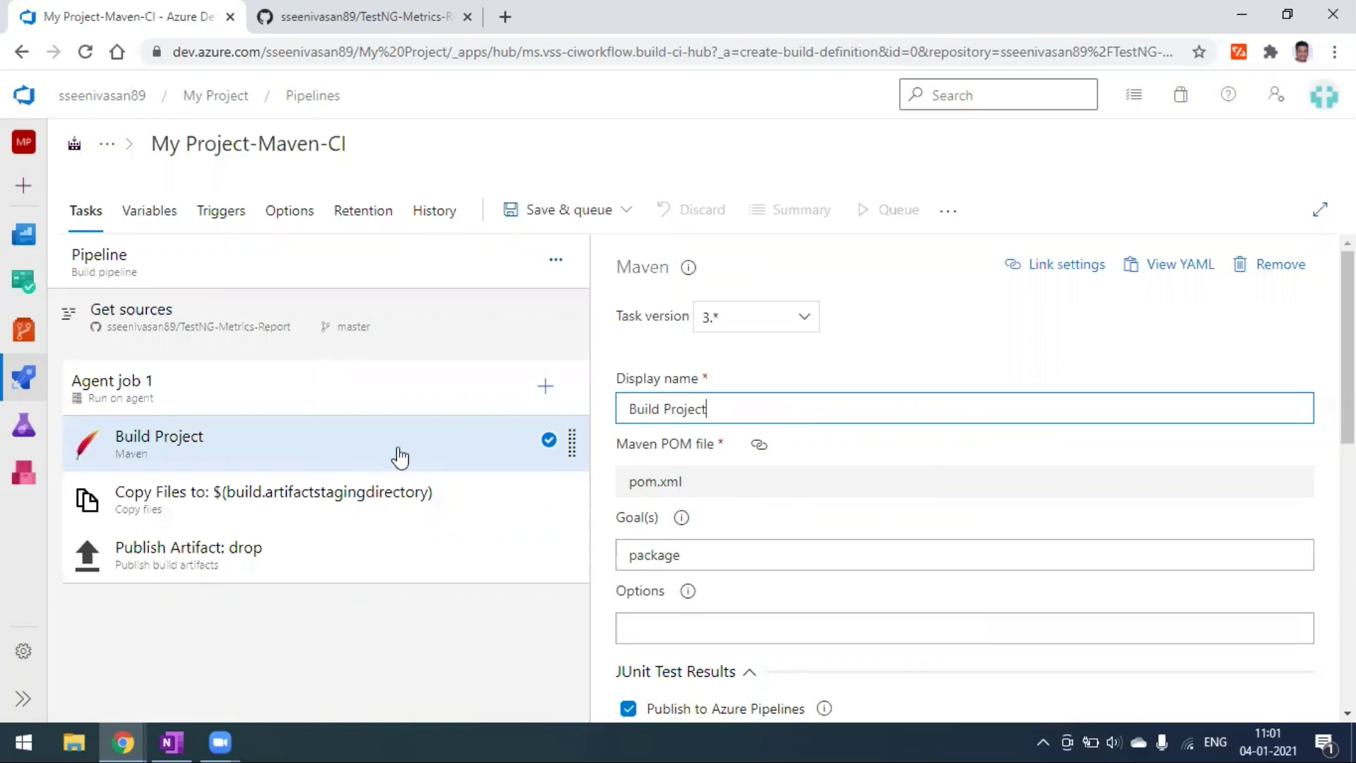
- Review the Build Project task's Maven goals, JUnit test results settings and available code coverage tools
{"action": "left_click", "coordinate": [705, 562]}
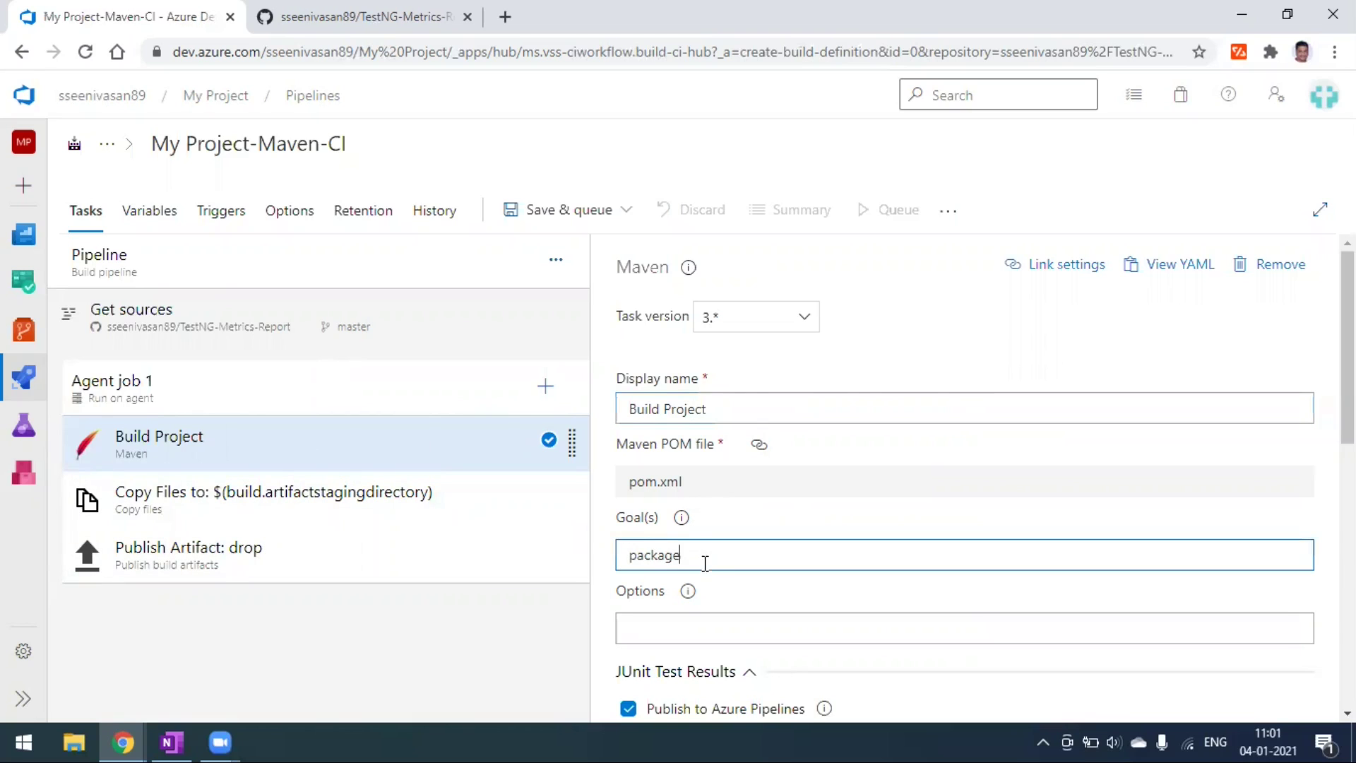
{"action": "left_click_drag", "start_coordinate": [705, 555], "coordinate": [623, 558]}
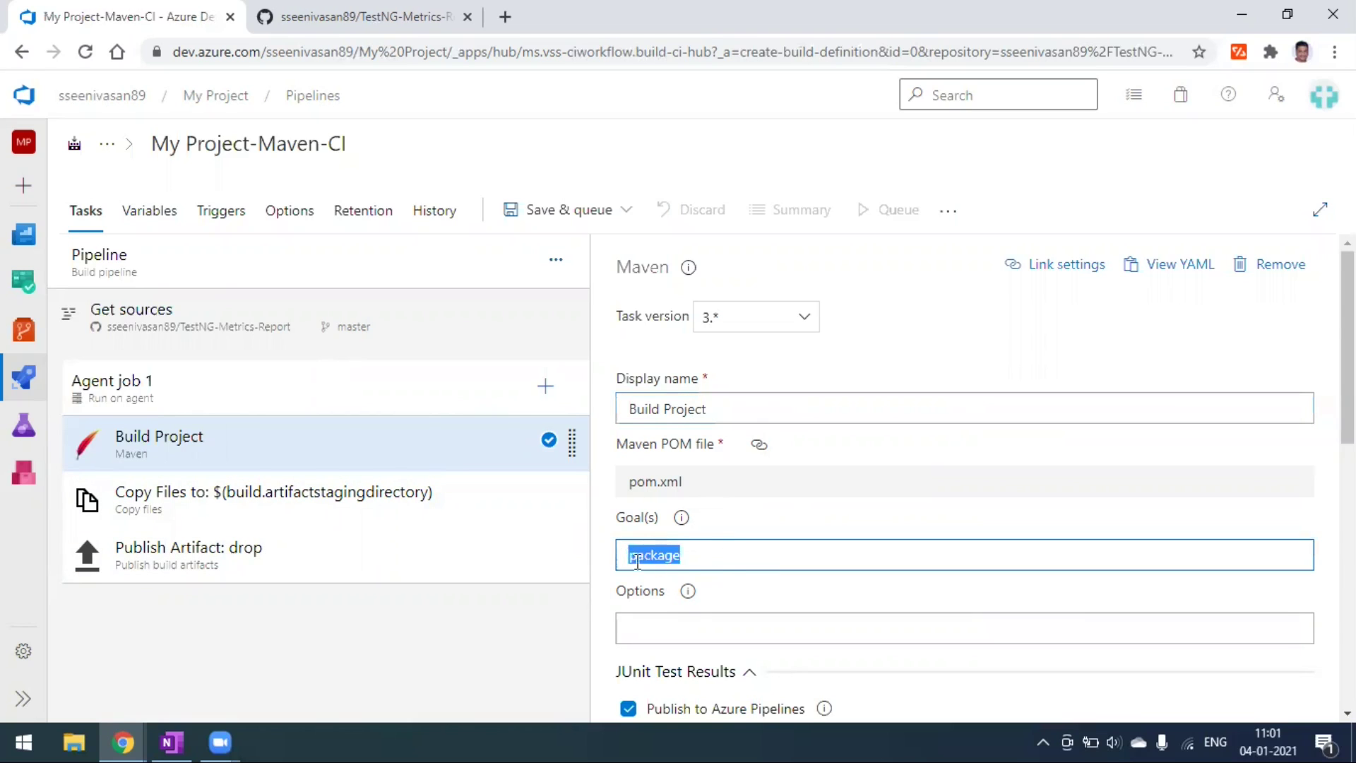
{"action": "left_click", "coordinate": [729, 563]}
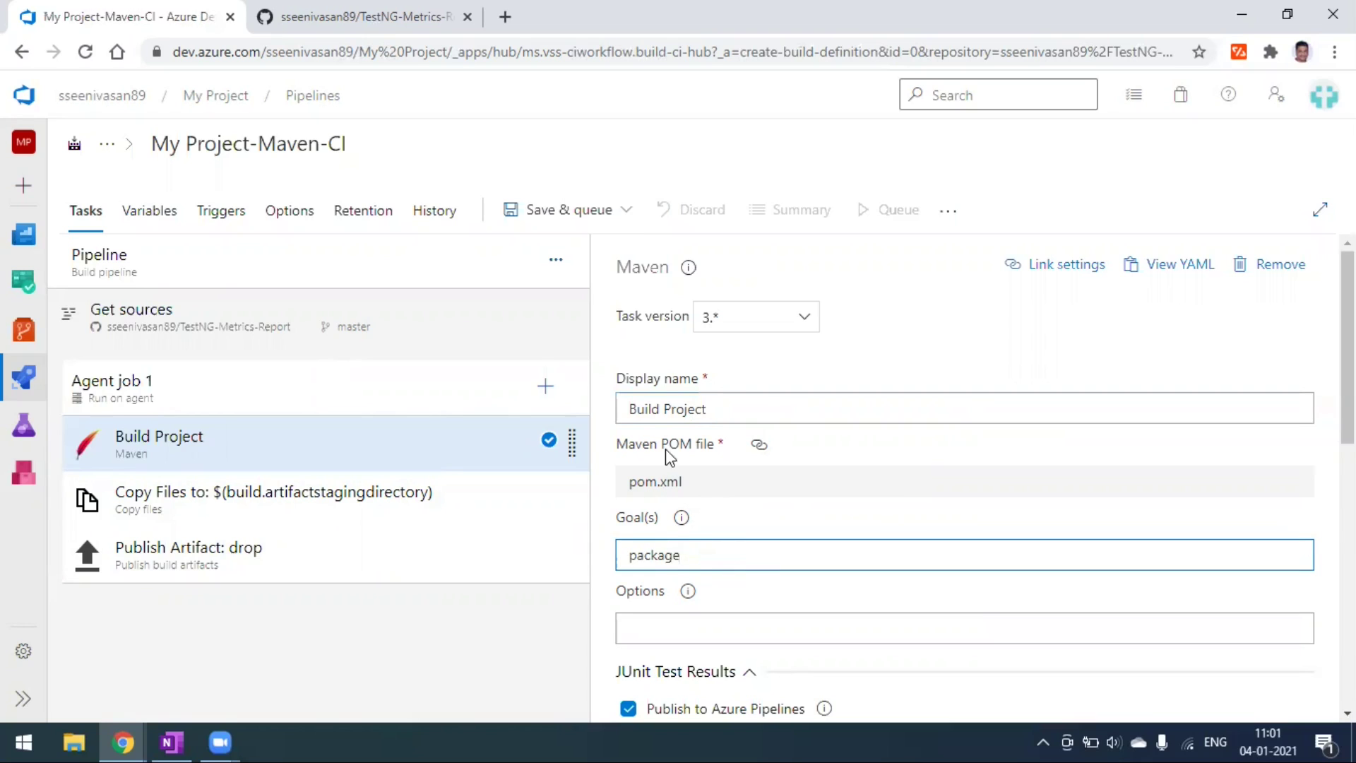
{"action": "left_click_drag", "start_coordinate": [713, 562], "coordinate": [634, 559]}
{"action": "left_click", "coordinate": [711, 558]}
{"action": "scroll", "coordinate": [709, 555], "scroll_direction": "down", "scroll_amount": 3}
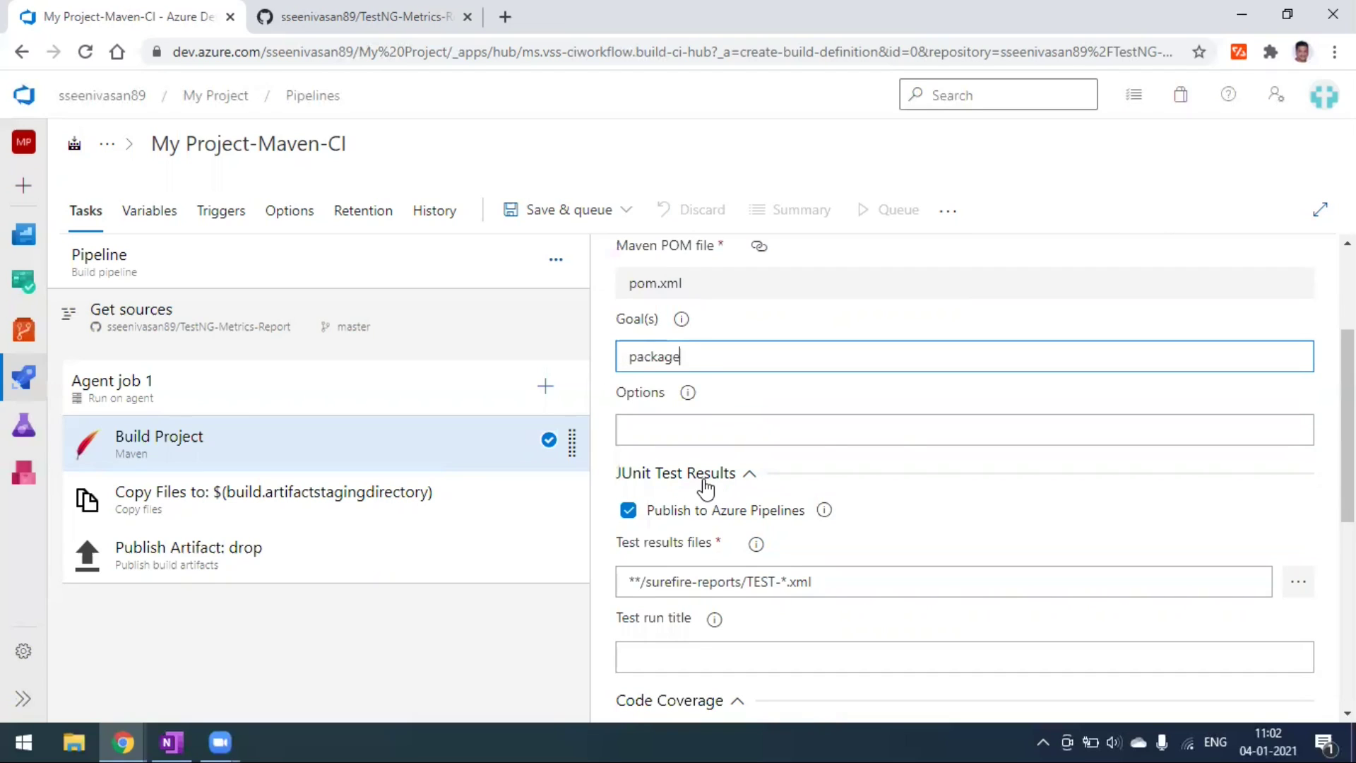
{"action": "scroll", "coordinate": [820, 593], "scroll_direction": "down", "scroll_amount": 3}
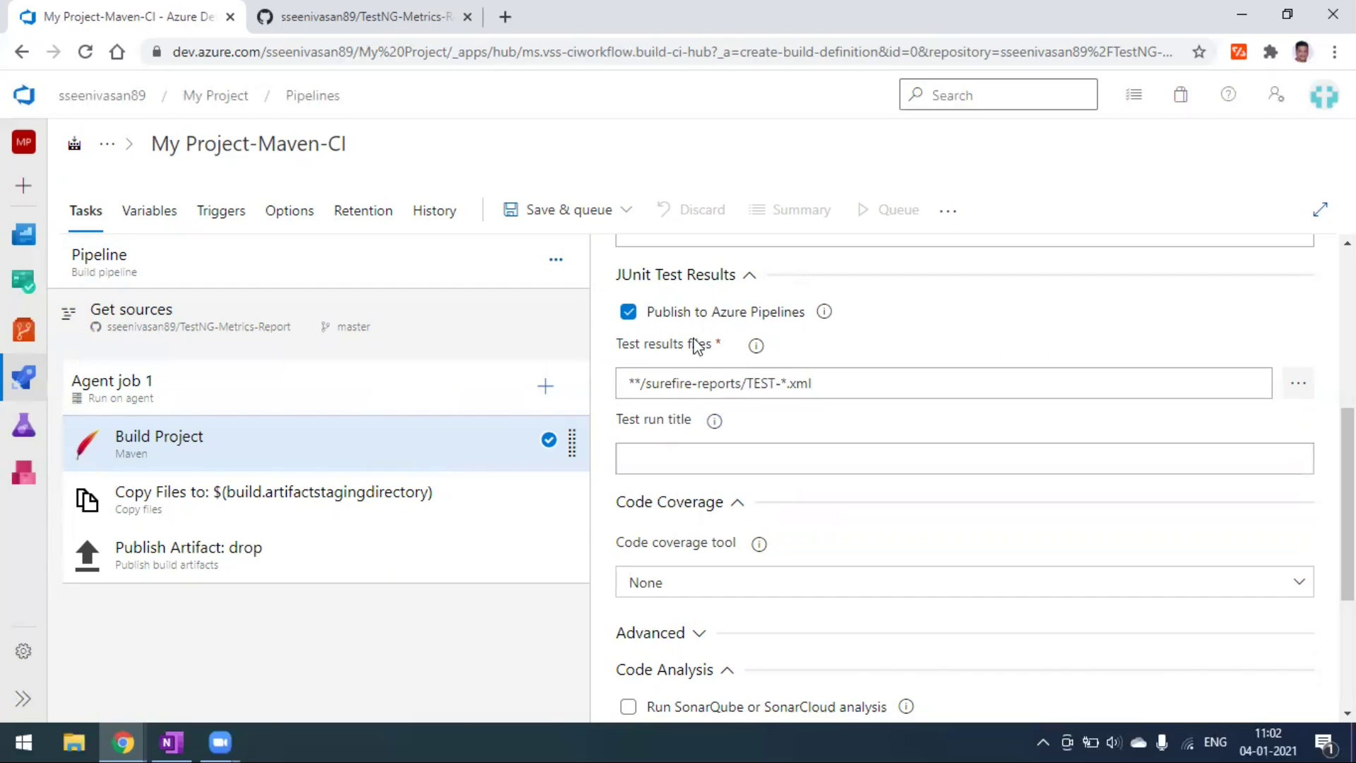
{"action": "scroll", "coordinate": [839, 439], "scroll_direction": "down", "scroll_amount": 1}
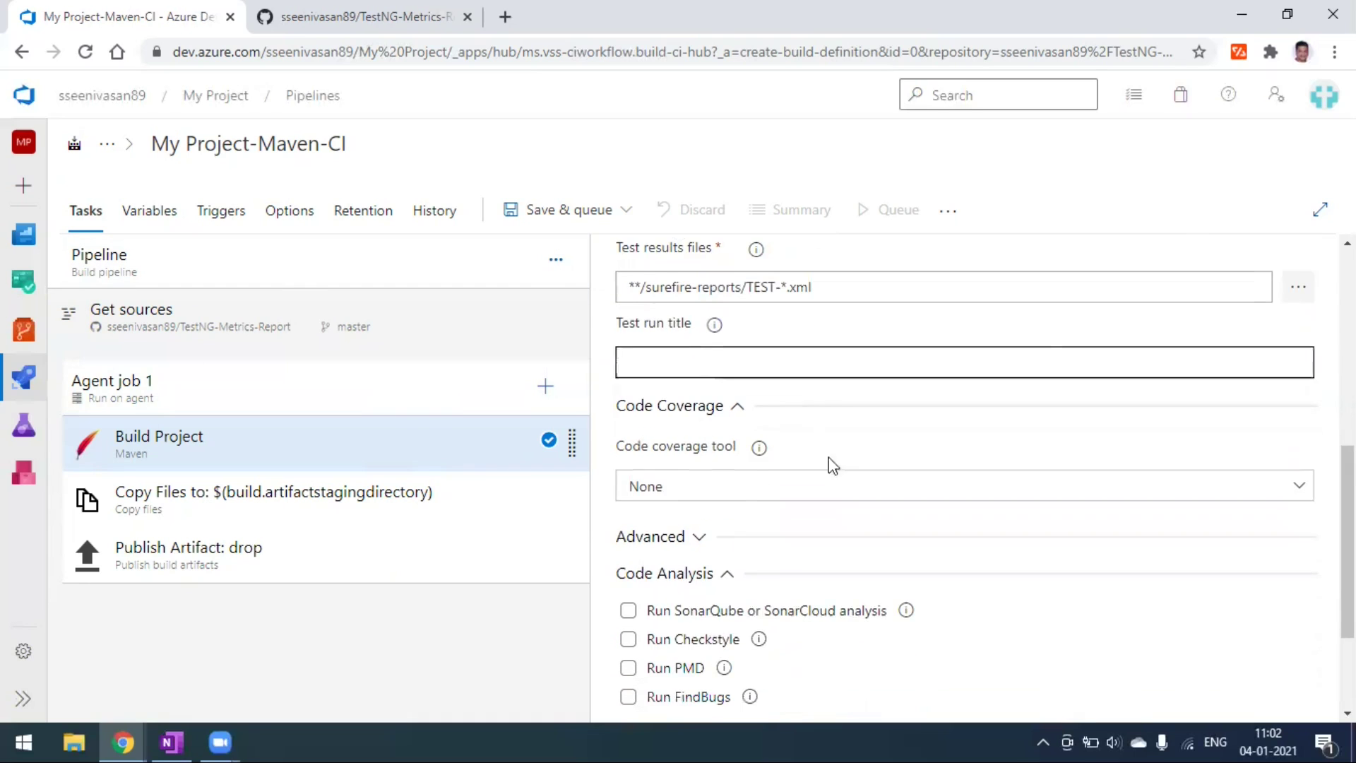
{"action": "left_click", "coordinate": [838, 496]}
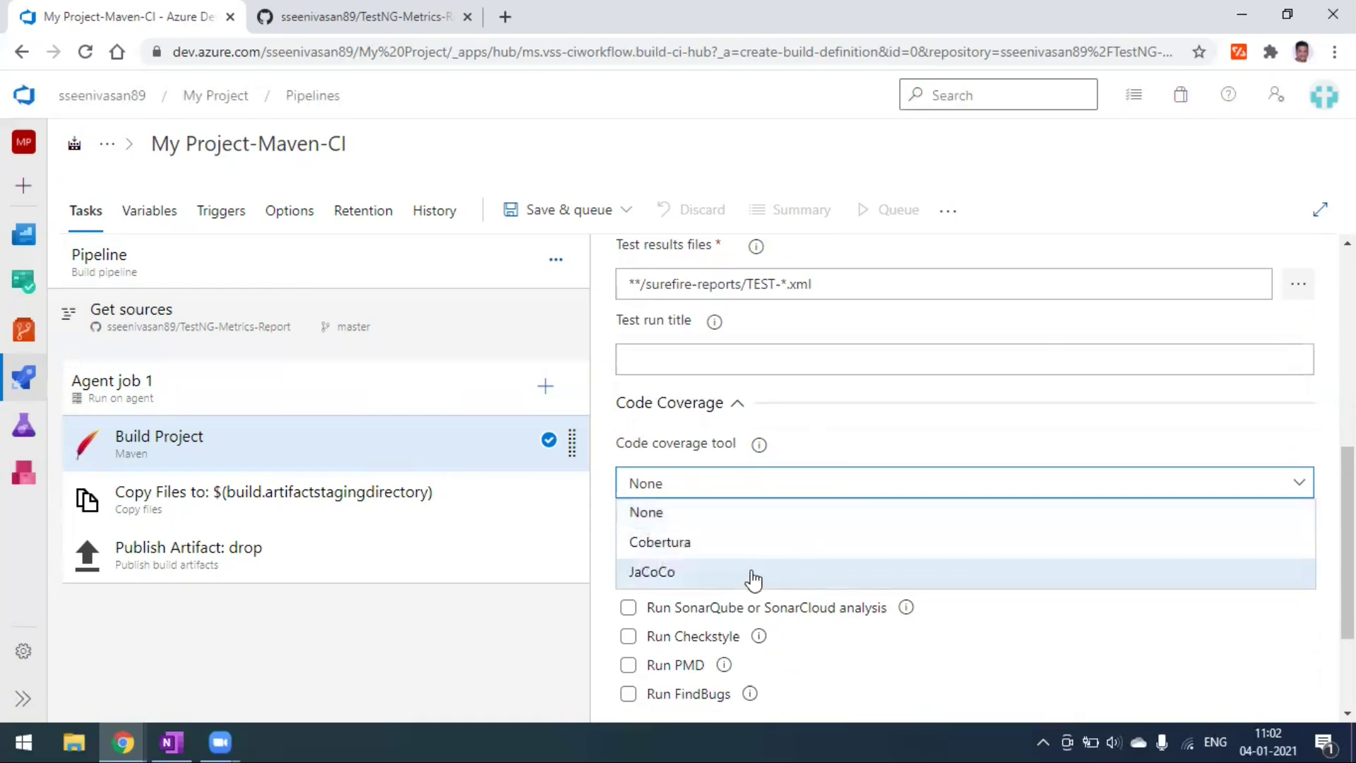
{"action": "left_click", "coordinate": [523, 664]}
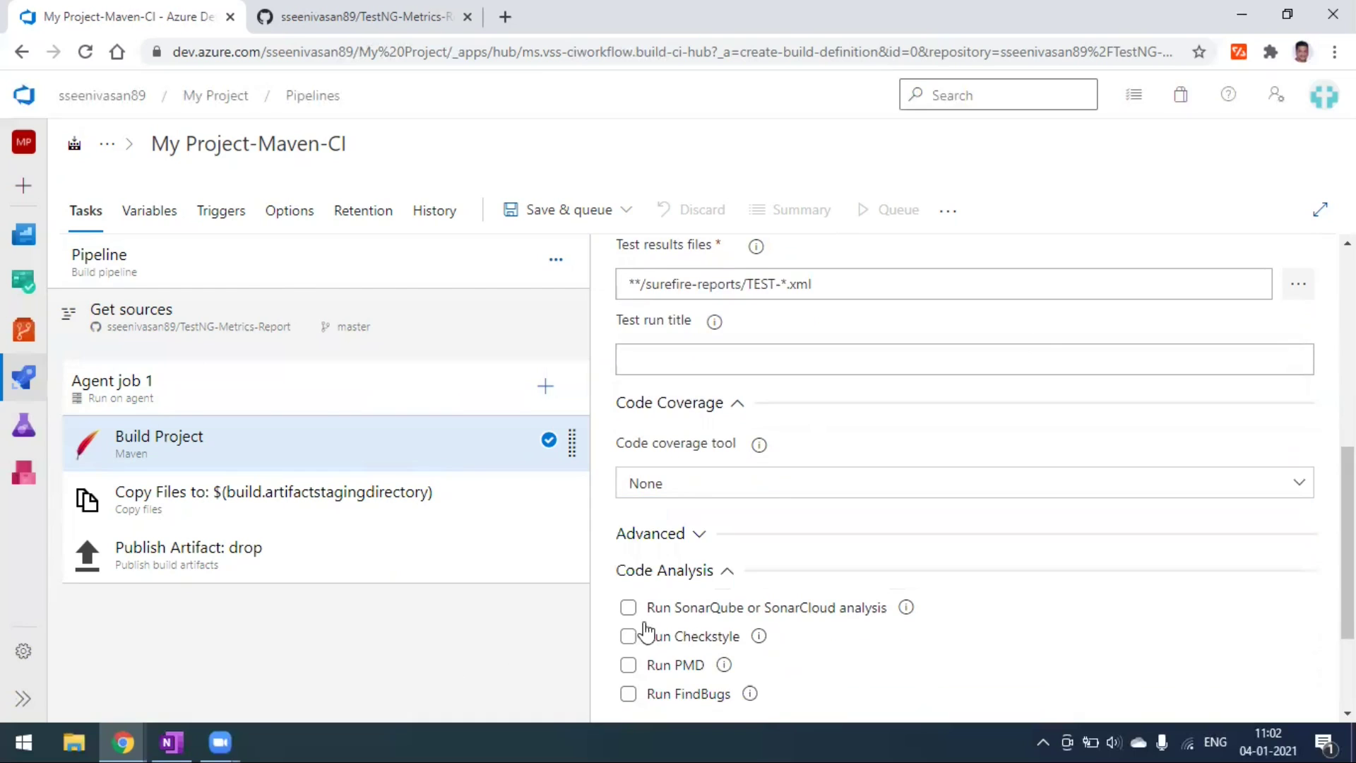
{"action": "left_click", "coordinate": [774, 496]}
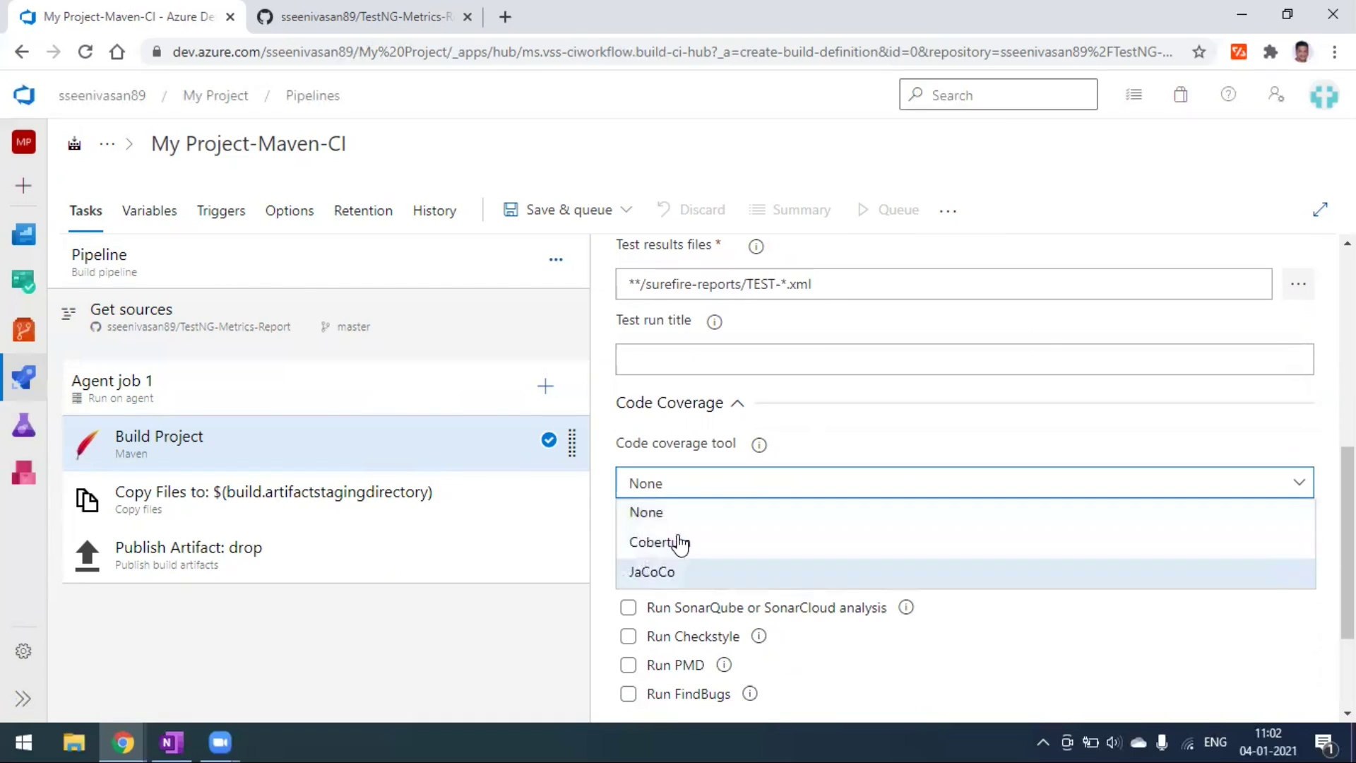
{"action": "left_click", "coordinate": [563, 620]}
{"action": "scroll", "coordinate": [899, 596], "scroll_direction": "down", "scroll_amount": 2}
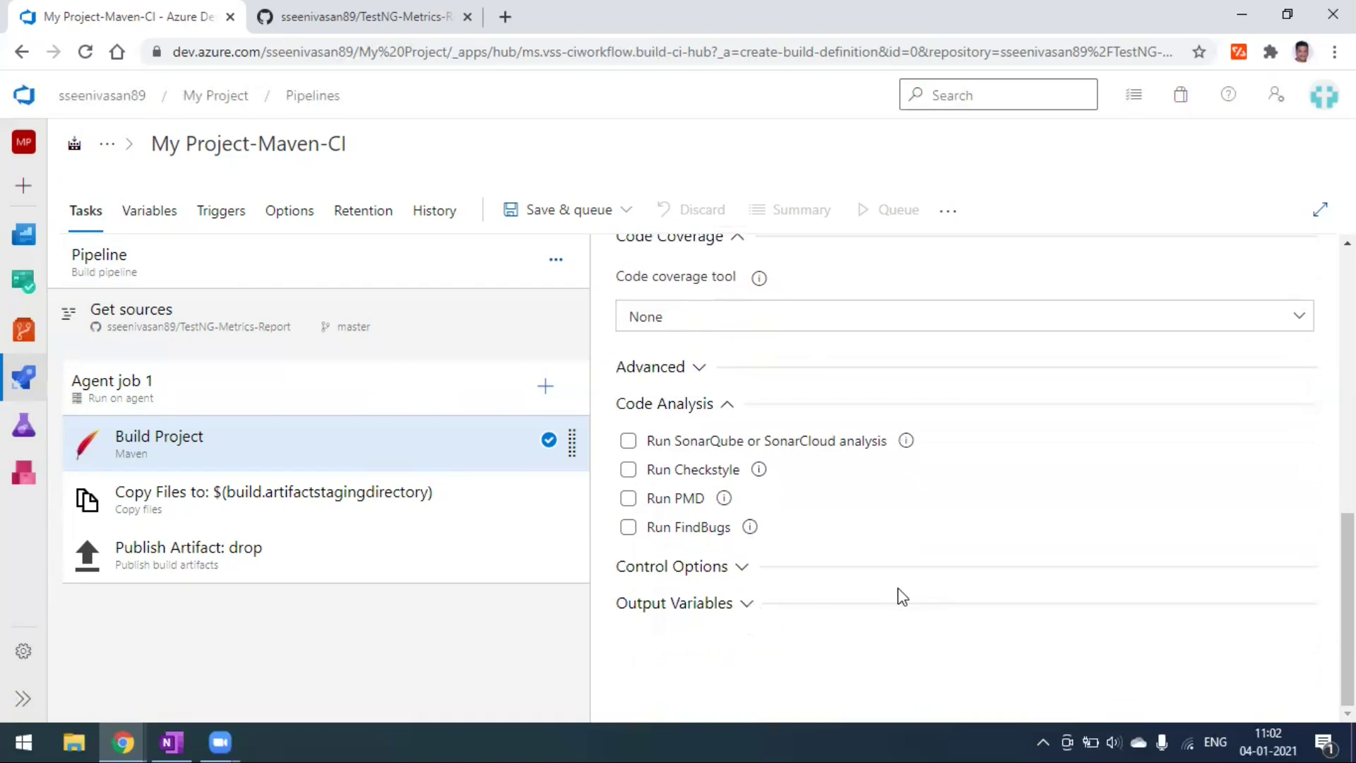
- Review the Build Project task's control options and output variables, and turn Continue on error off
{"action": "left_click", "coordinate": [671, 573]}
{"action": "scroll", "coordinate": [672, 575], "scroll_direction": "down", "scroll_amount": 1}
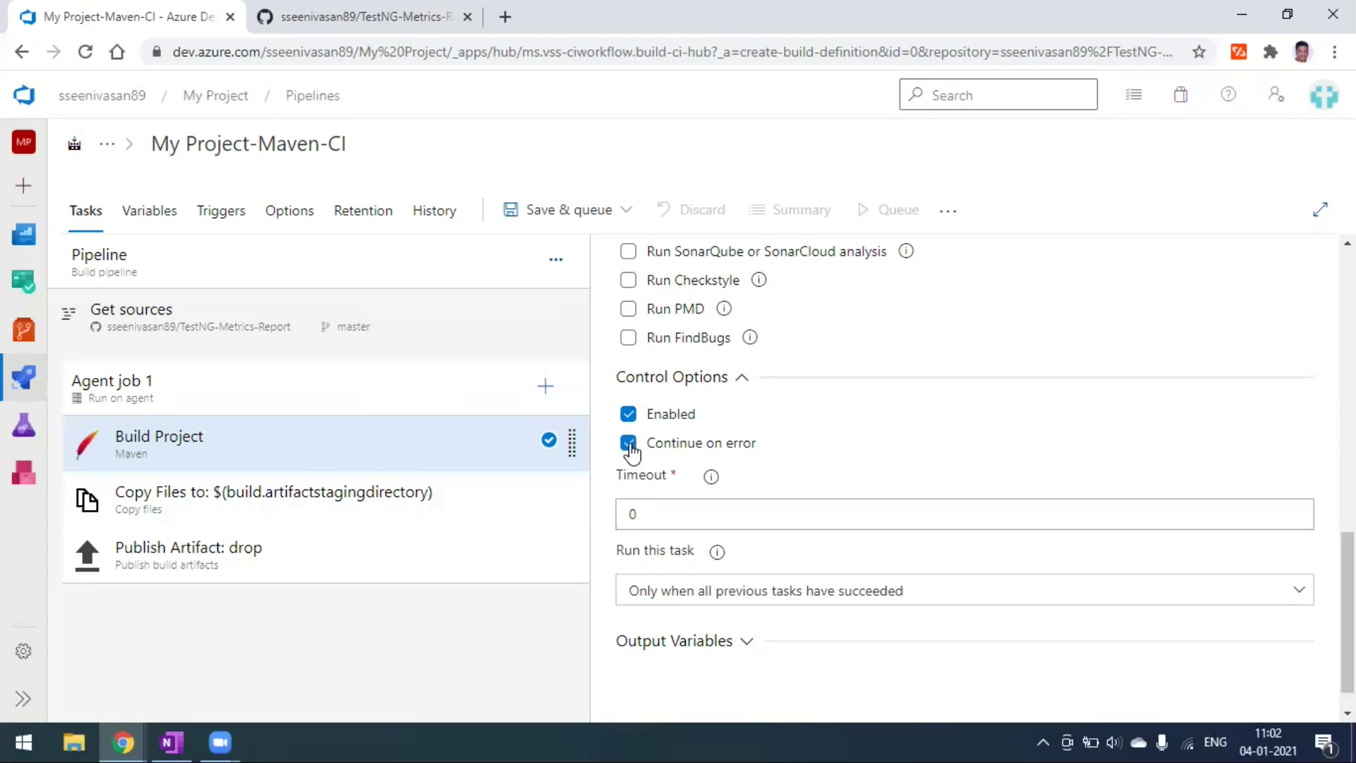
{"action": "left_click", "coordinate": [629, 444]}
{"action": "scroll", "coordinate": [727, 554], "scroll_direction": "down", "scroll_amount": 1}
{"action": "left_click", "coordinate": [693, 602]}
{"action": "scroll", "coordinate": [693, 609], "scroll_direction": "down", "scroll_amount": 1}
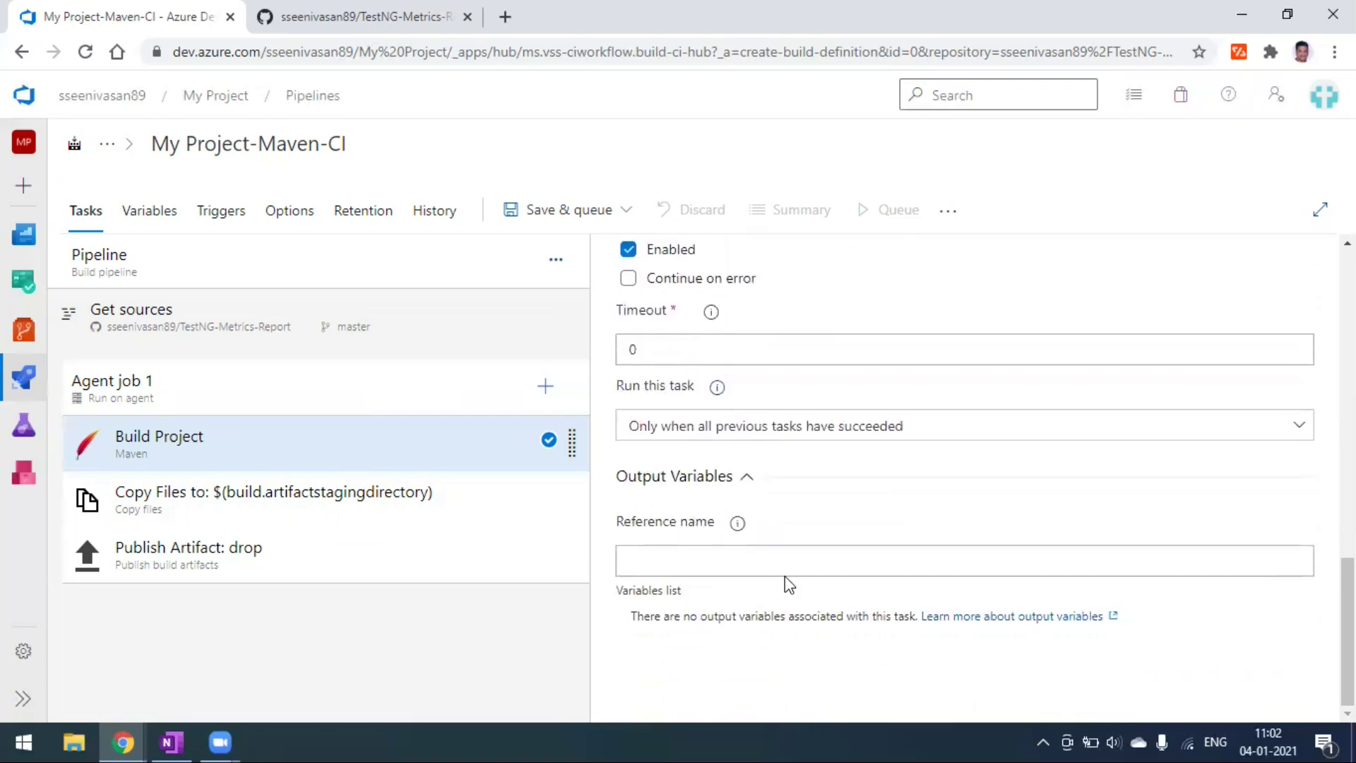
{"action": "scroll", "coordinate": [787, 581], "scroll_direction": "up", "scroll_amount": 4}
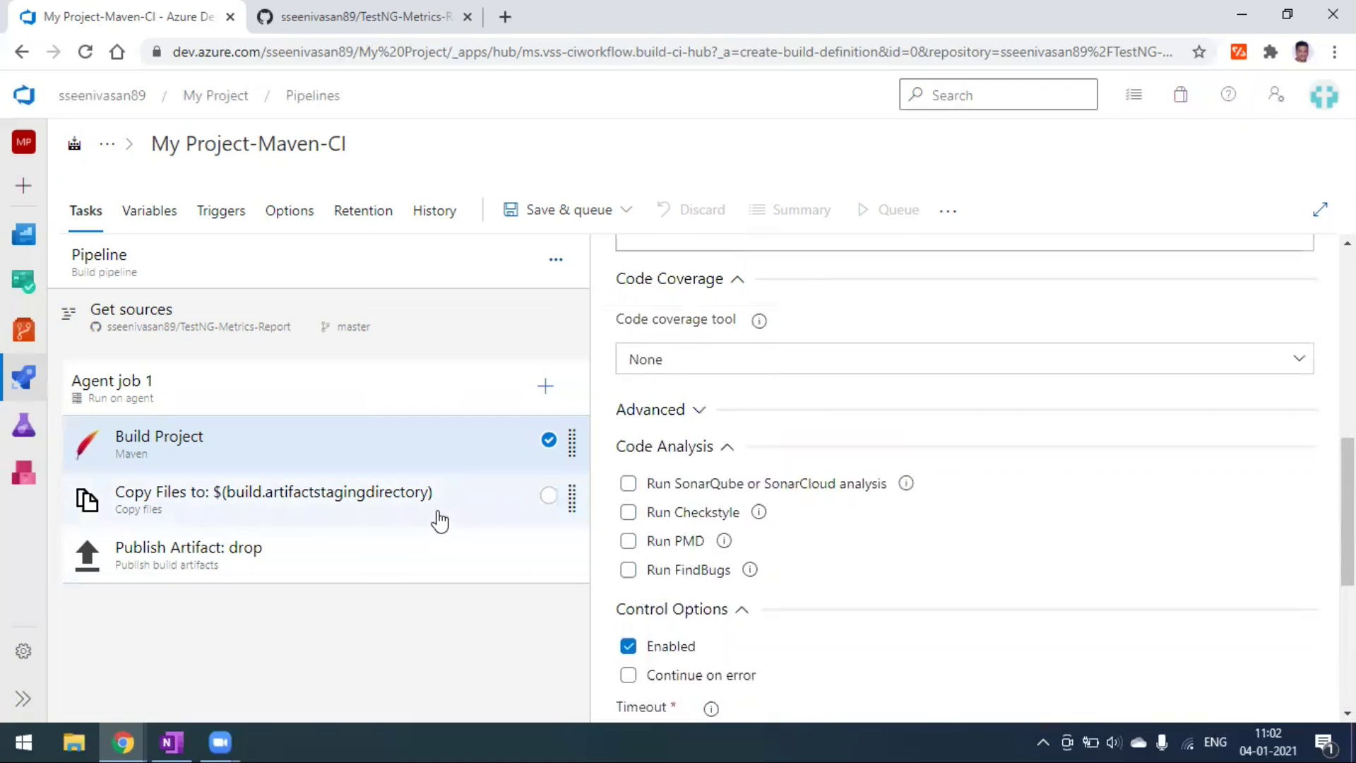
- Open the Copy Files task's settings, and consult the CI/CD workflow diagram in the other browser window before returning to the pipeline
{"action": "left_click", "coordinate": [275, 514]}
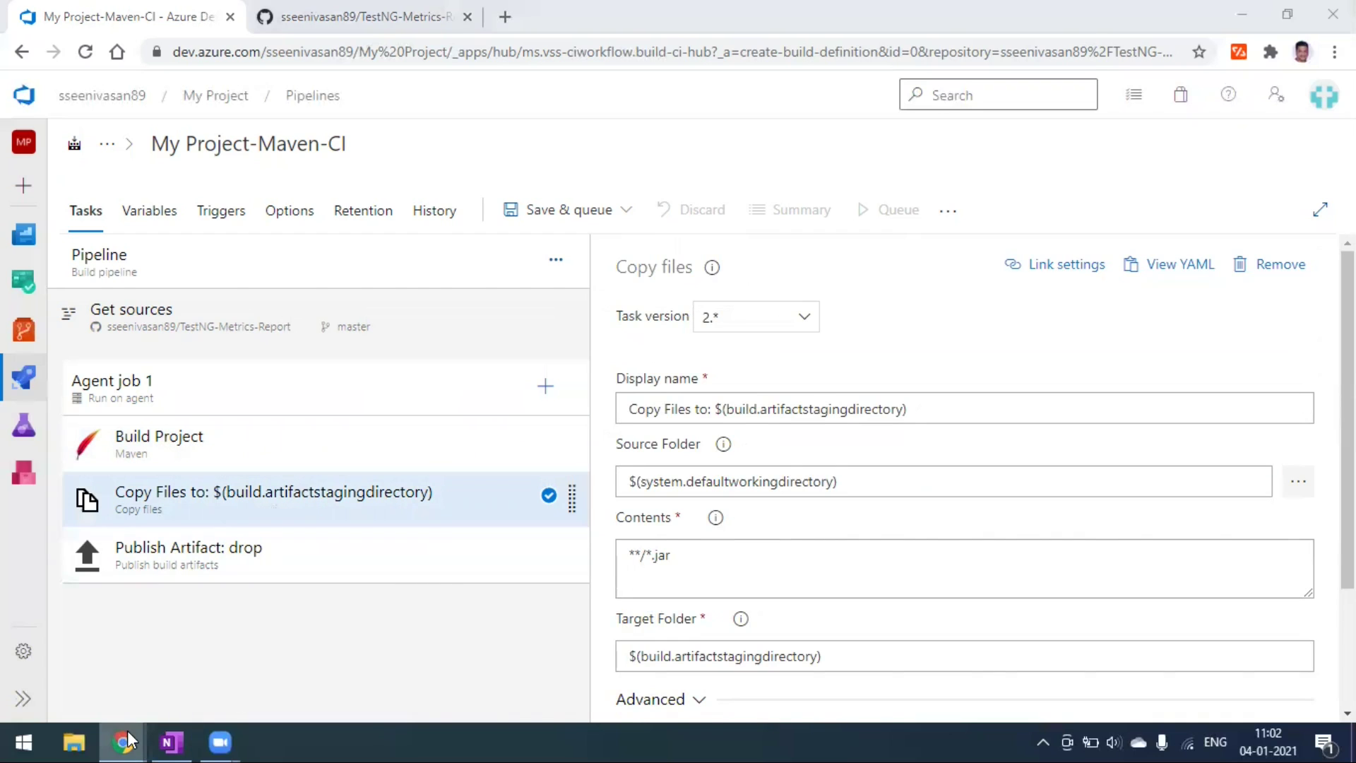
{"action": "mouse_move", "coordinate": [122, 742]}
{"action": "left_click", "coordinate": [117, 648]}
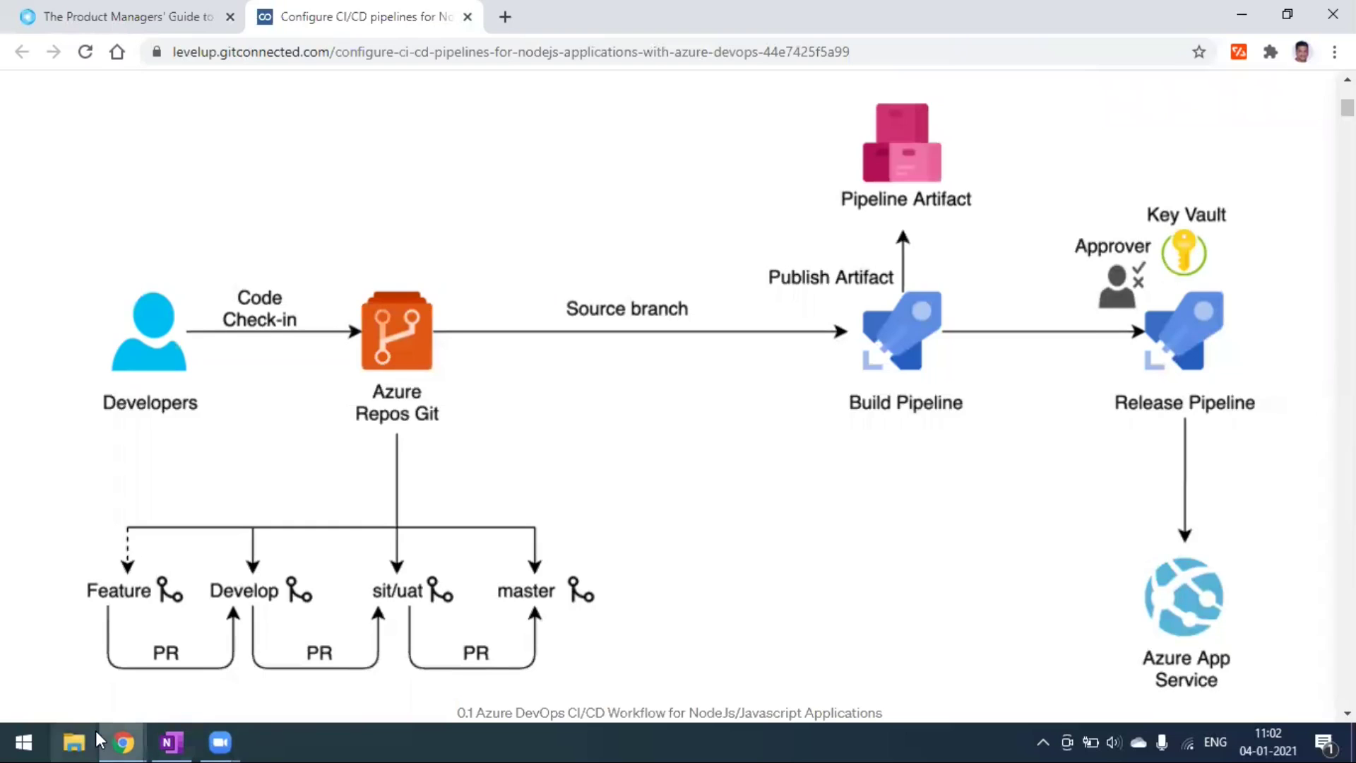
{"action": "left_click", "coordinate": [123, 742]}
{"action": "left_click", "coordinate": [224, 691]}
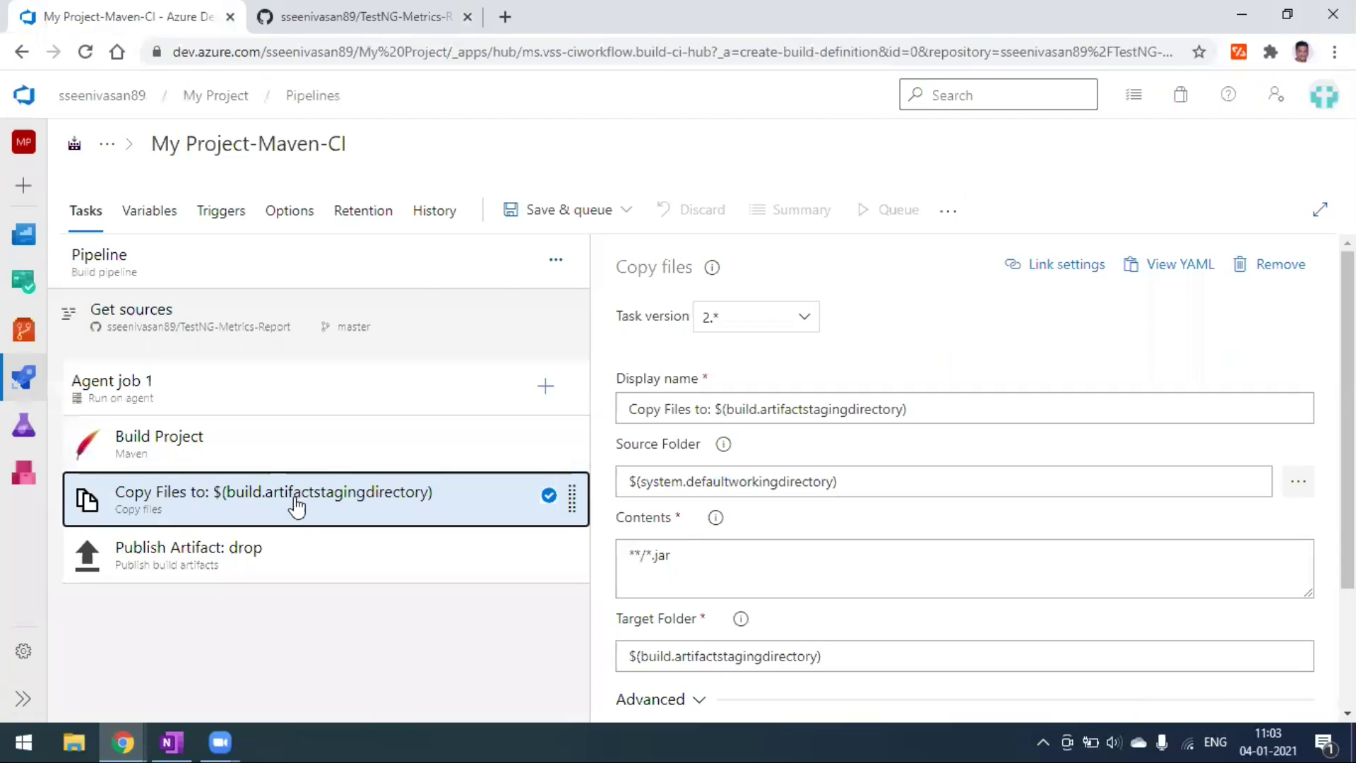
- Set the Copy Files task's Contents pattern to **
{"action": "left_click", "coordinate": [703, 555]}
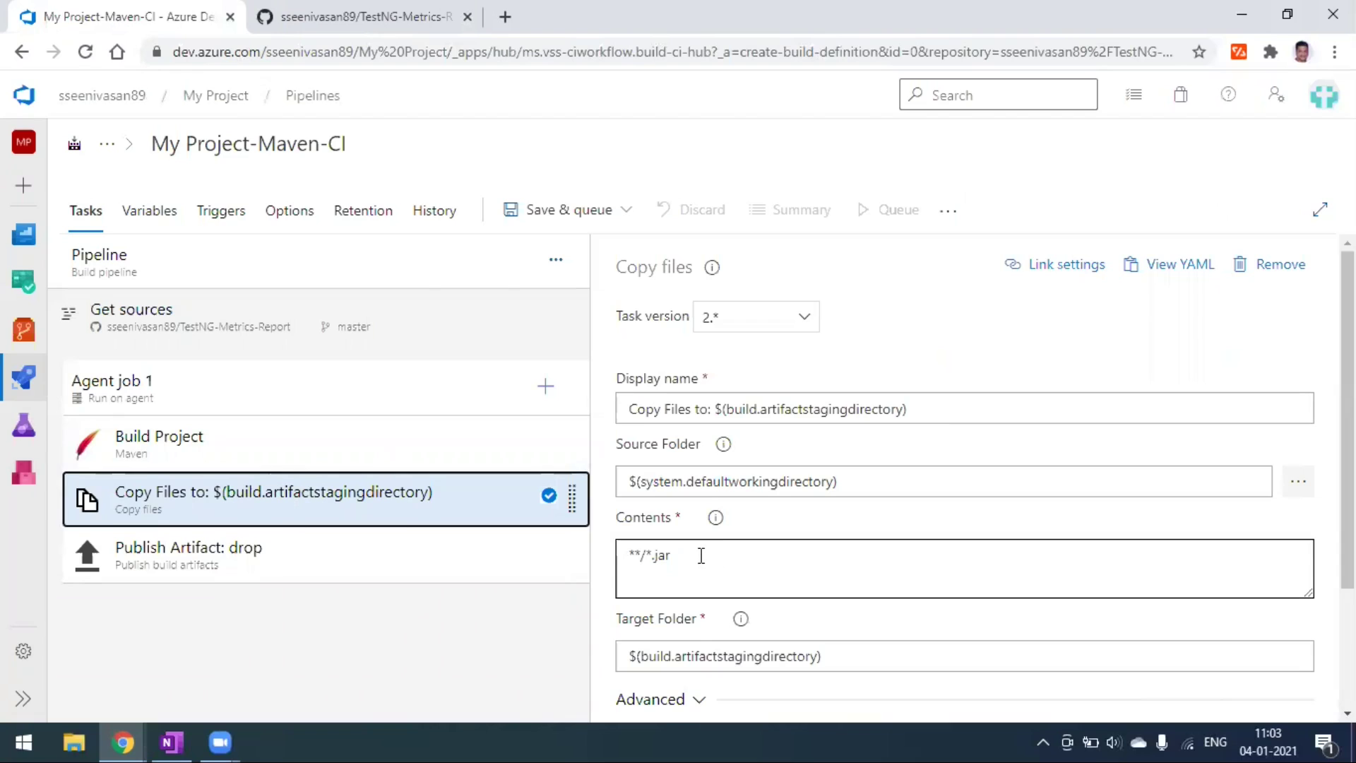
{"action": "left_click", "coordinate": [701, 556]}
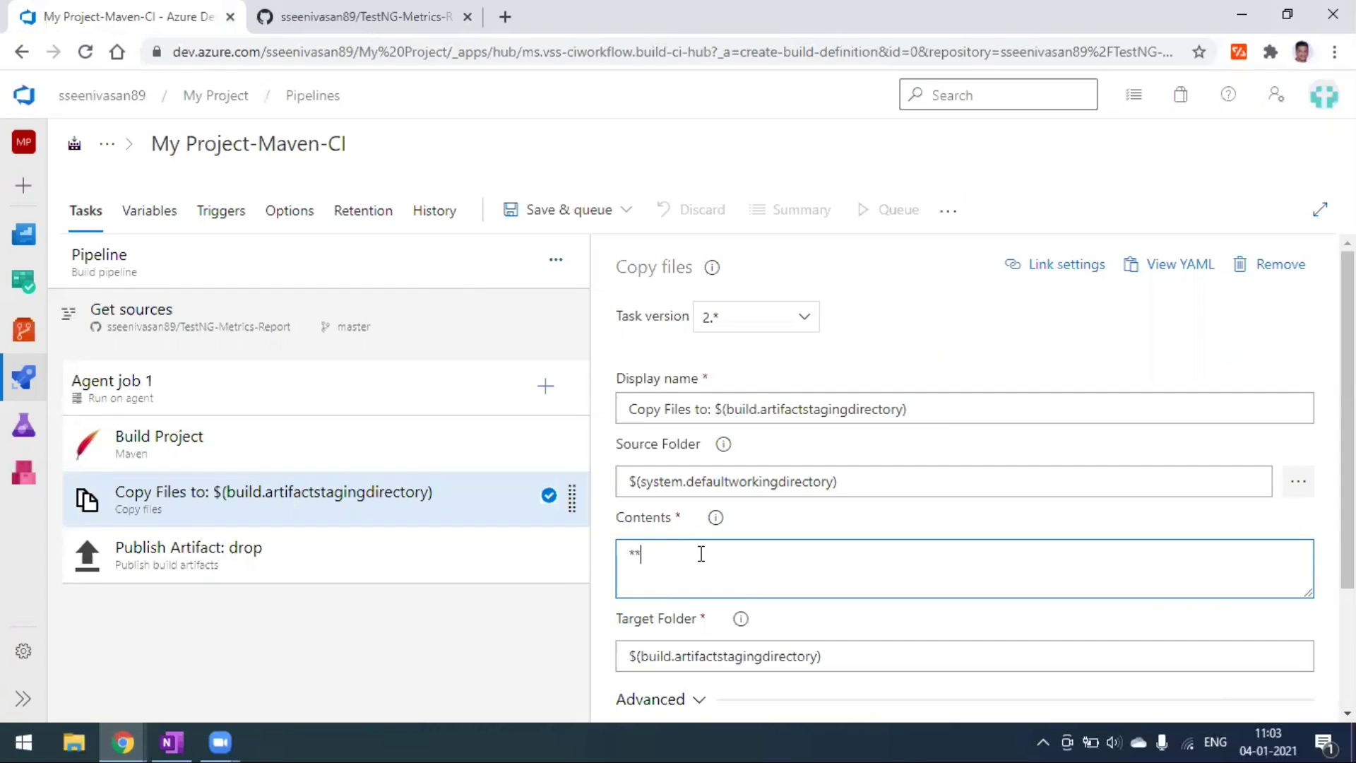
{"action": "scroll", "coordinate": [810, 492], "scroll_direction": "down", "scroll_amount": 3}
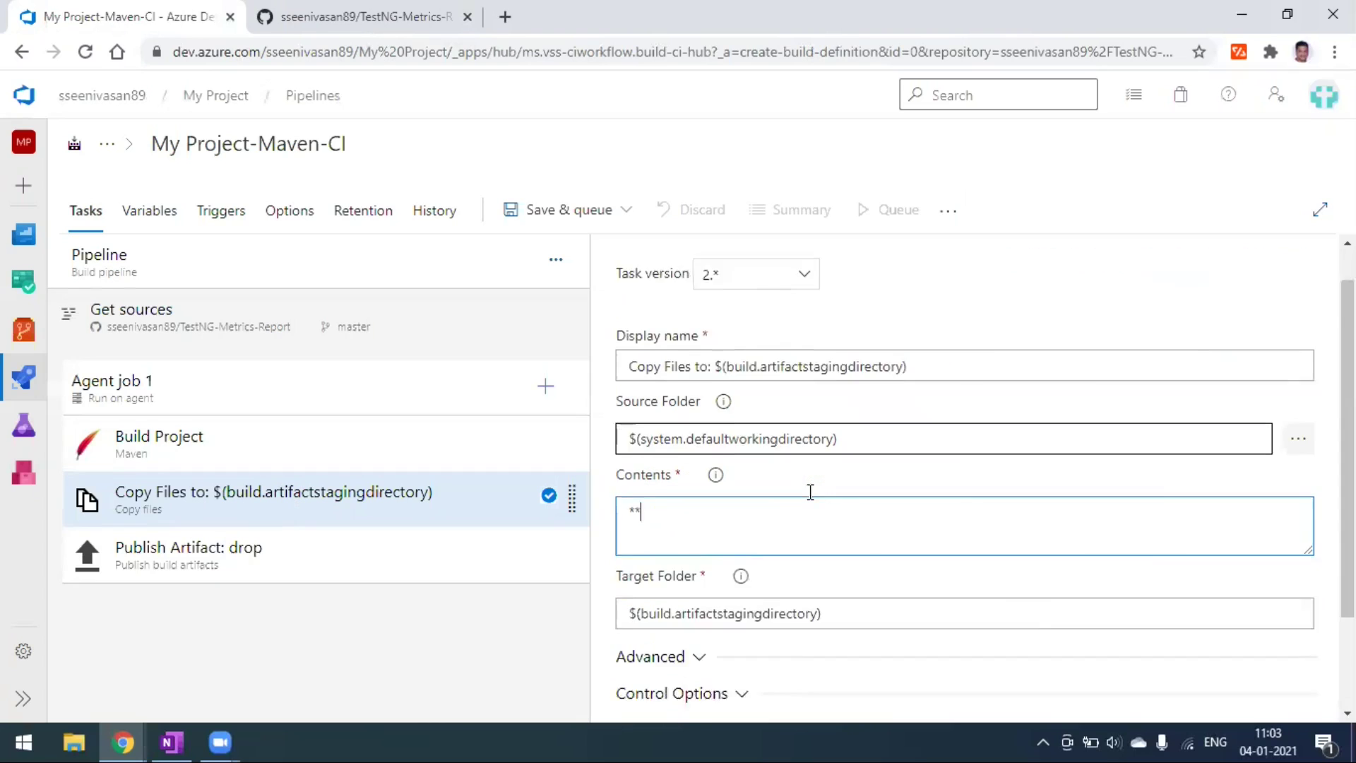
- Review the Publish Artifact task's artifact name and publish location, and compare the display names of the Publish Artifact and Copy Files tasks
{"action": "left_click", "coordinate": [351, 573]}
{"action": "left_click", "coordinate": [691, 559]}
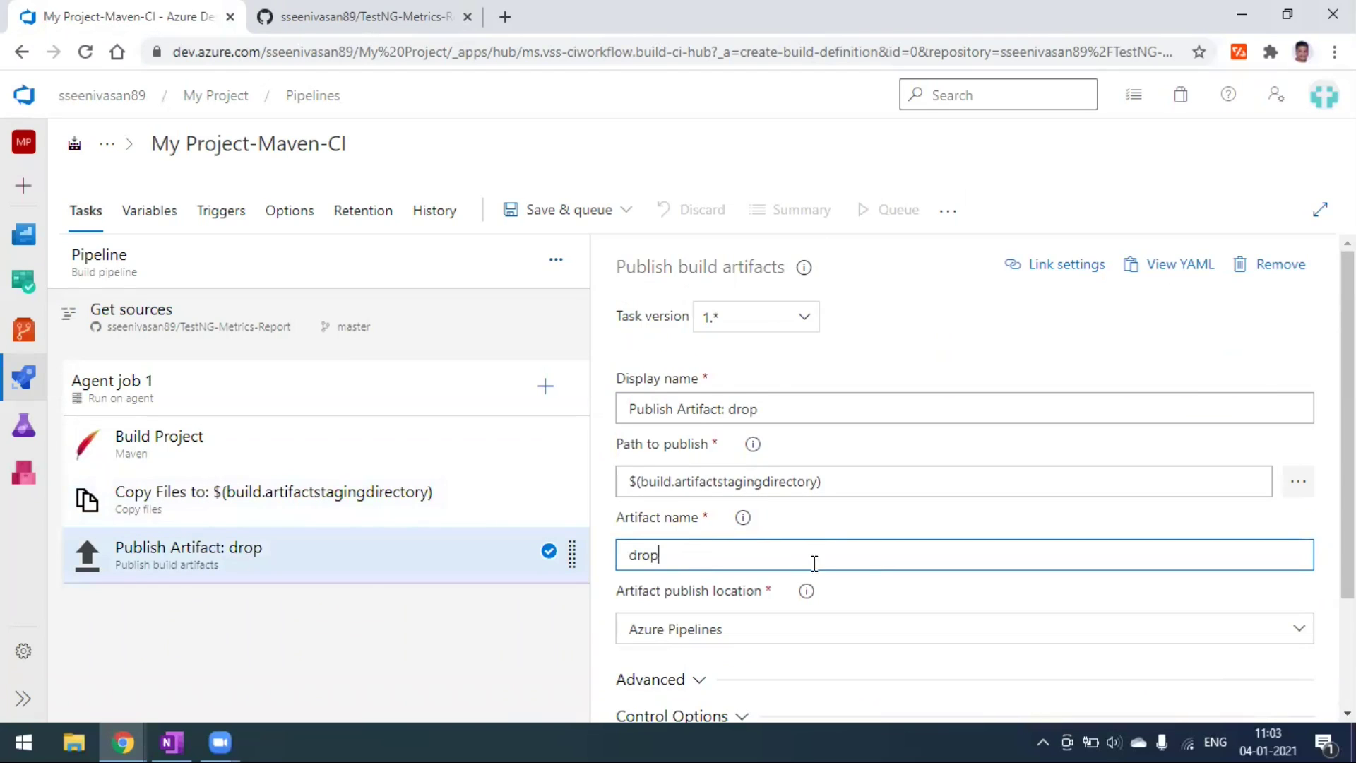
{"action": "scroll", "coordinate": [809, 583], "scroll_direction": "down", "scroll_amount": 2}
{"action": "scroll", "coordinate": [806, 584], "scroll_direction": "up", "scroll_amount": 2}
{"action": "left_click", "coordinate": [324, 510]}
{"action": "left_click", "coordinate": [944, 404]}
{"action": "left_click_drag", "start_coordinate": [944, 408], "coordinate": [578, 417]}
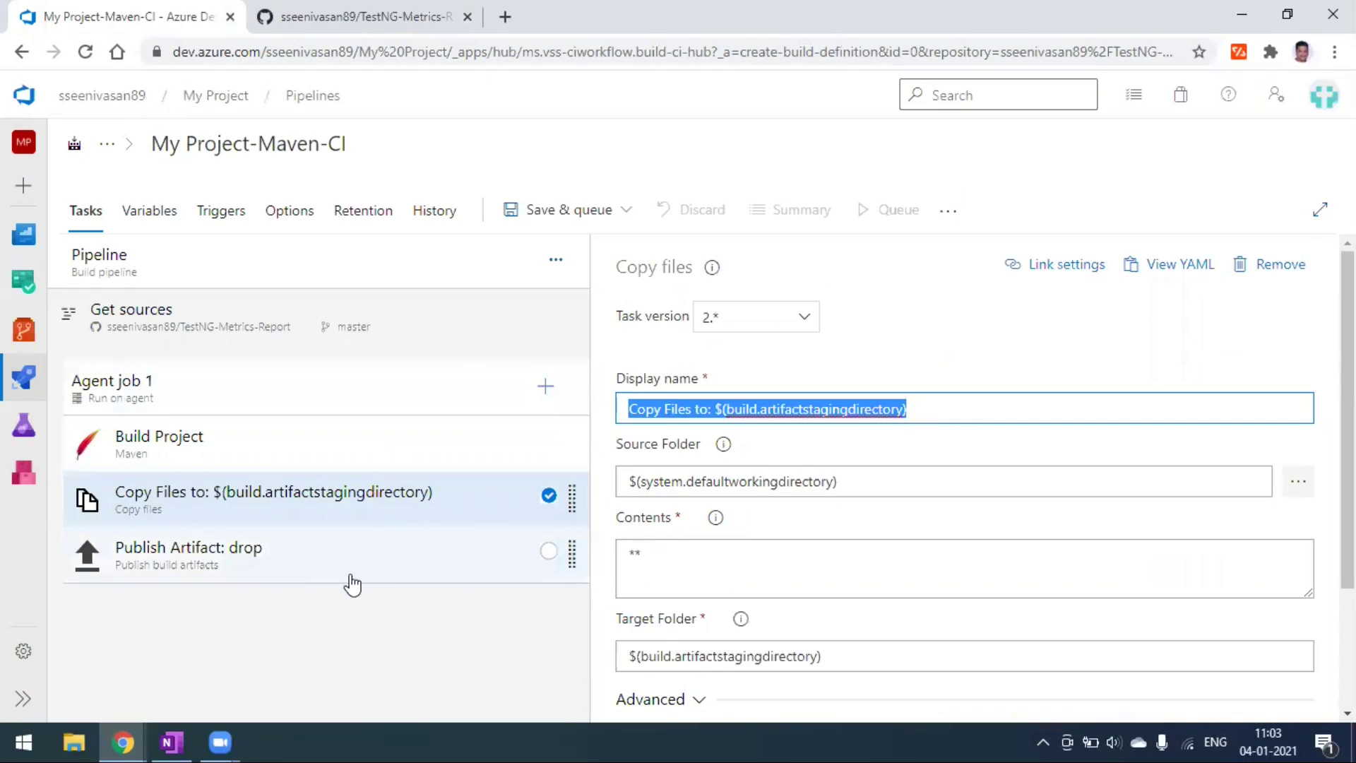
{"action": "left_click", "coordinate": [457, 550]}
{"action": "left_click_drag", "start_coordinate": [800, 412], "coordinate": [575, 417]}
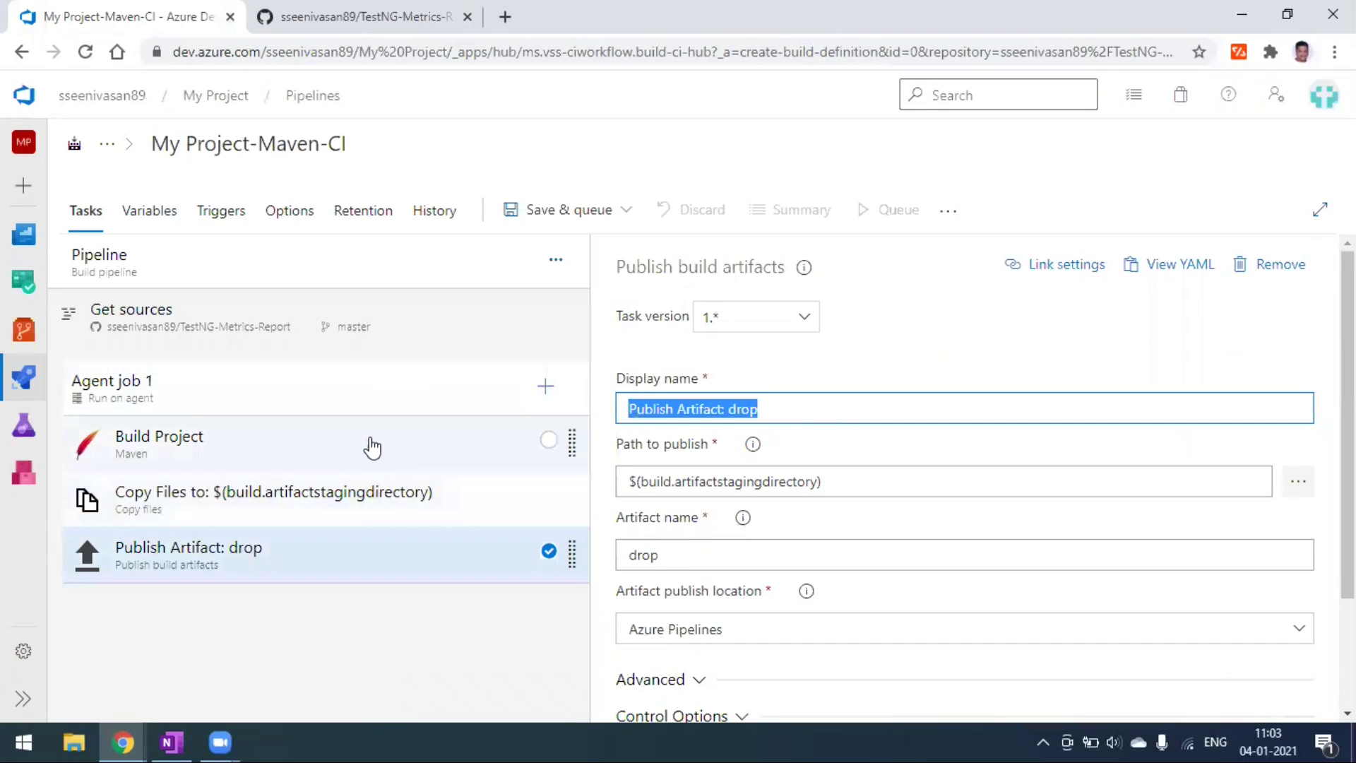
- Review Agent job 1's display name, agent selection, demands and execution plan settings
{"action": "left_click", "coordinate": [326, 399]}
{"action": "left_click_drag", "start_coordinate": [742, 367], "coordinate": [597, 367]}
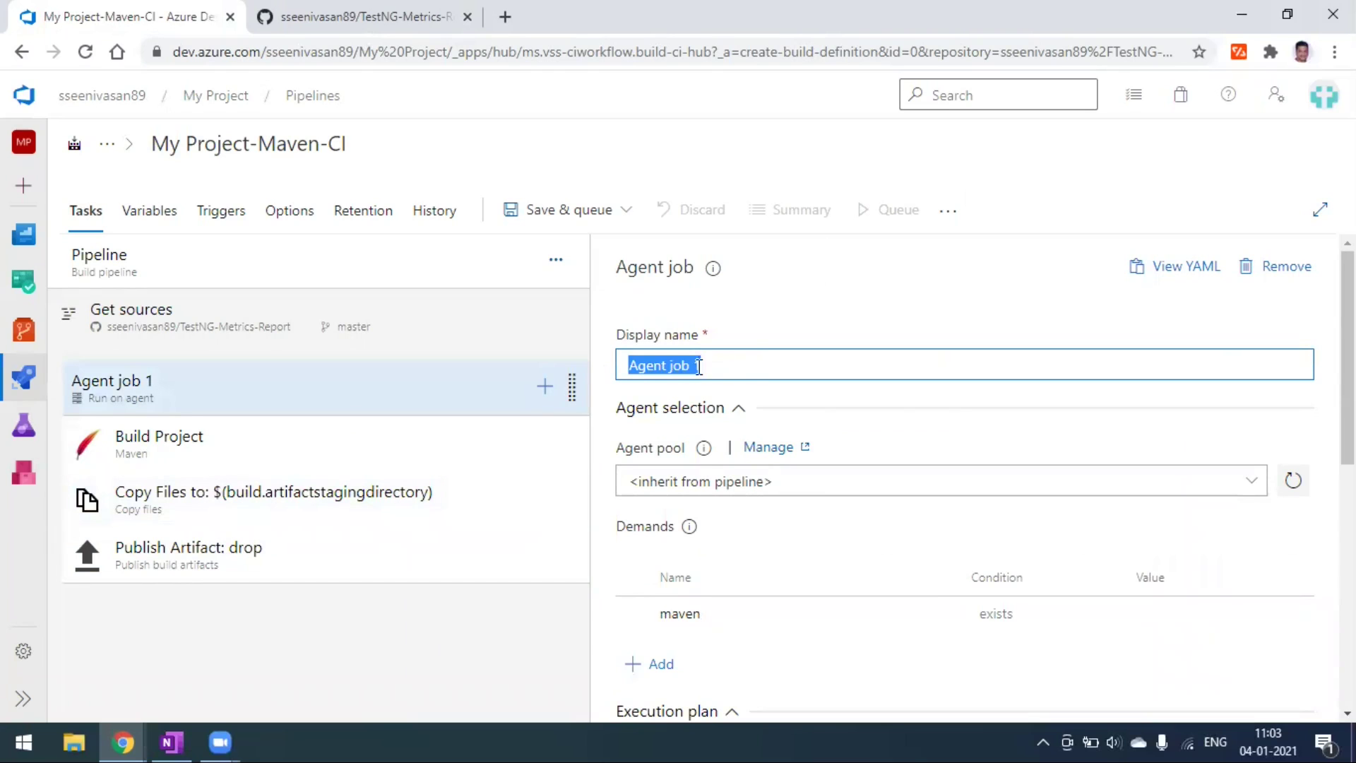
{"action": "left_click", "coordinate": [757, 364]}
{"action": "scroll", "coordinate": [768, 523], "scroll_direction": "down", "scroll_amount": 3}
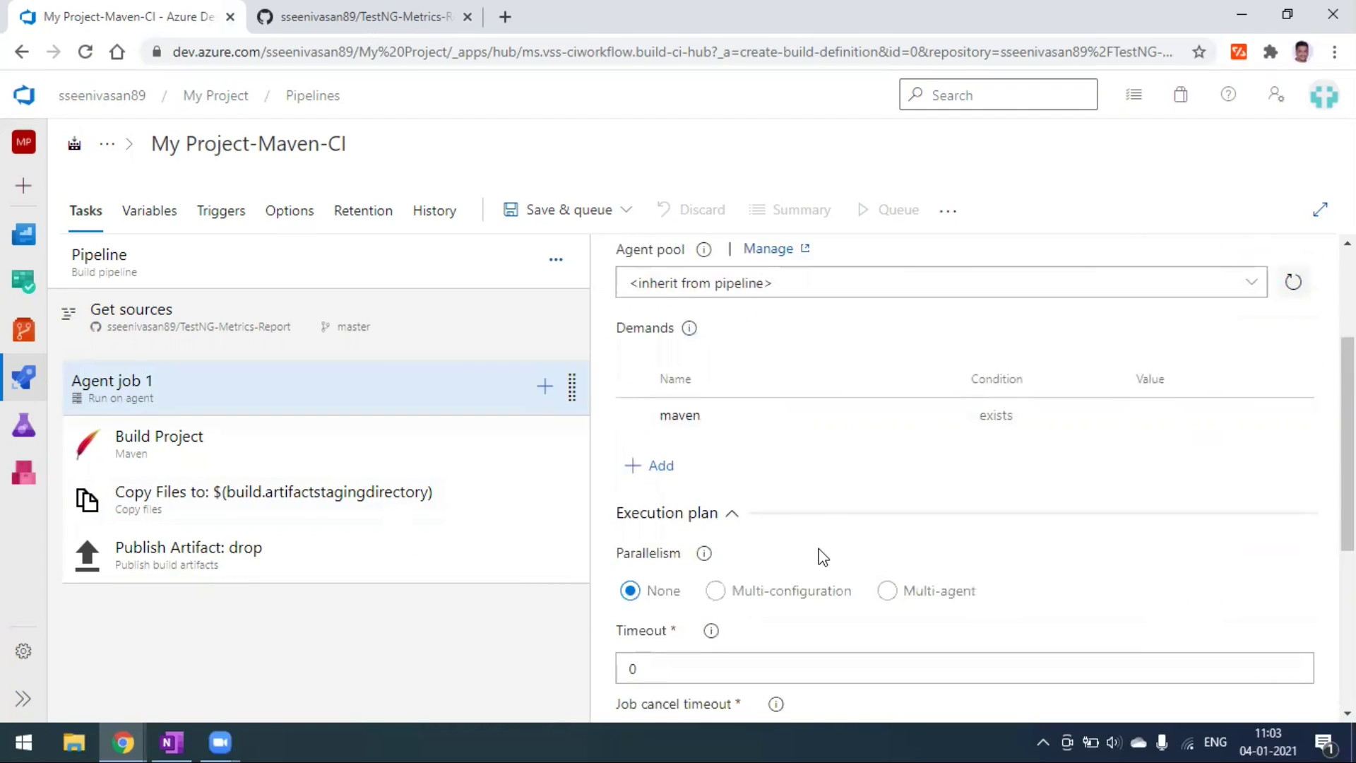
{"action": "scroll", "coordinate": [817, 554], "scroll_direction": "down", "scroll_amount": 4}
- Review the Get sources settings, including the repository, default branch, tag sources and checkout options
{"action": "left_click", "coordinate": [268, 334]}
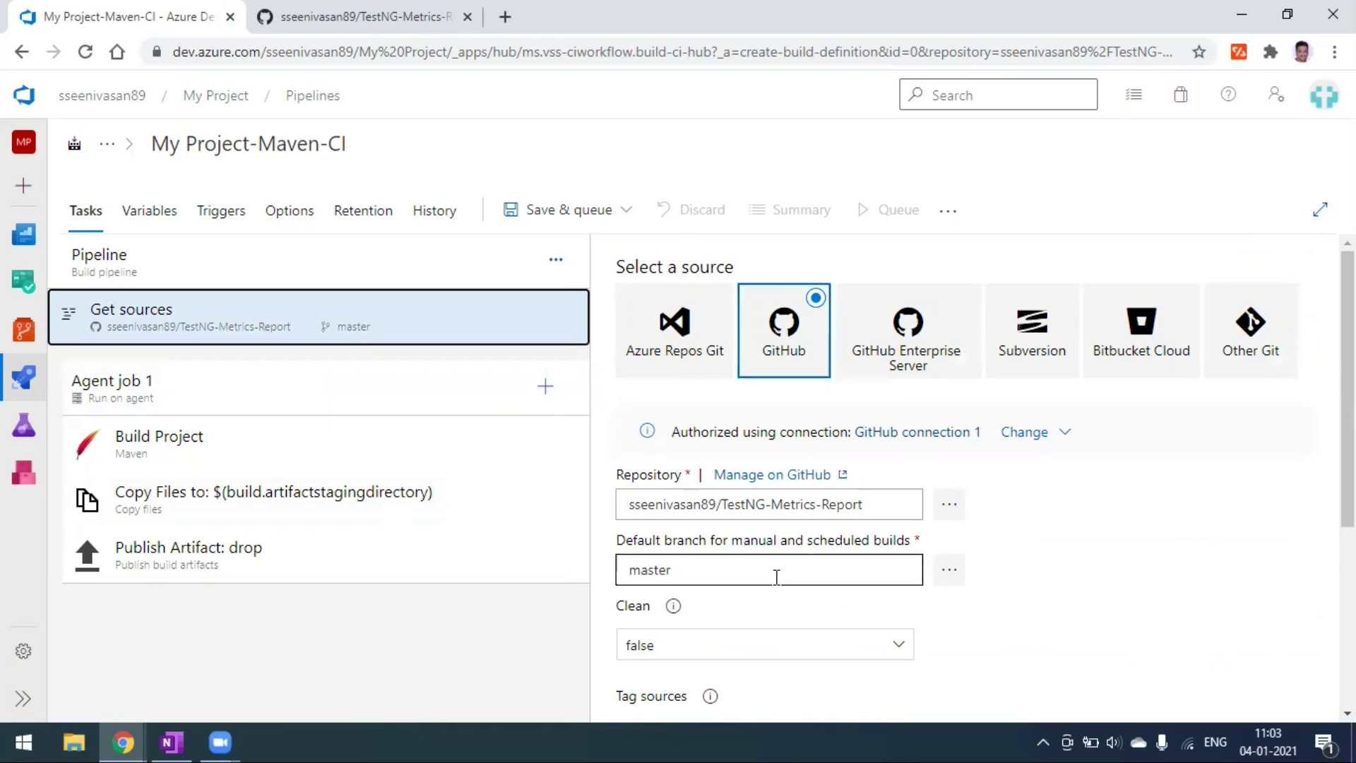
{"action": "scroll", "coordinate": [777, 574], "scroll_direction": "down", "scroll_amount": 3}
{"action": "scroll", "coordinate": [777, 578], "scroll_direction": "down", "scroll_amount": 2}
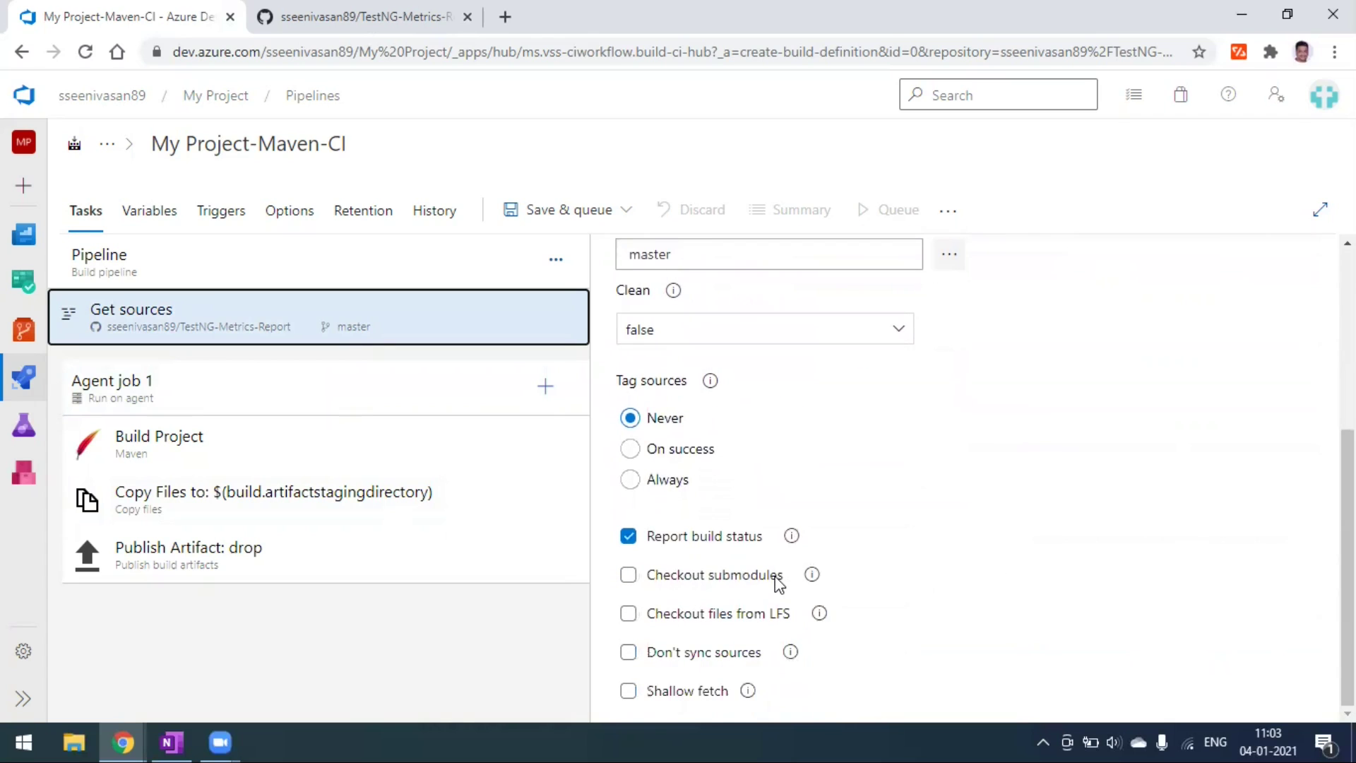
- Go through the three tasks of Agent job 1 again, checking the Publish Artifact options and the Build Project POM file and goals
{"action": "left_click", "coordinate": [278, 454]}
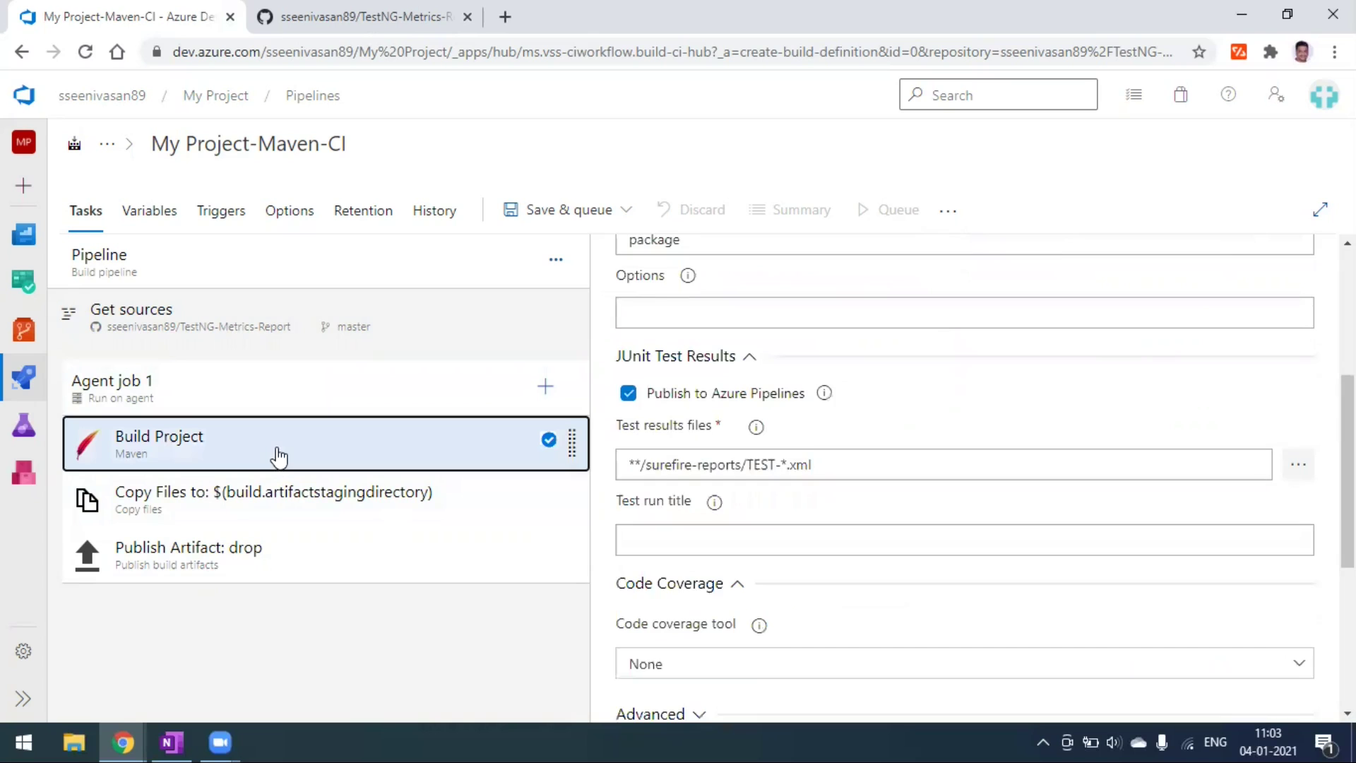
{"action": "left_click", "coordinate": [273, 506]}
{"action": "left_click", "coordinate": [259, 565]}
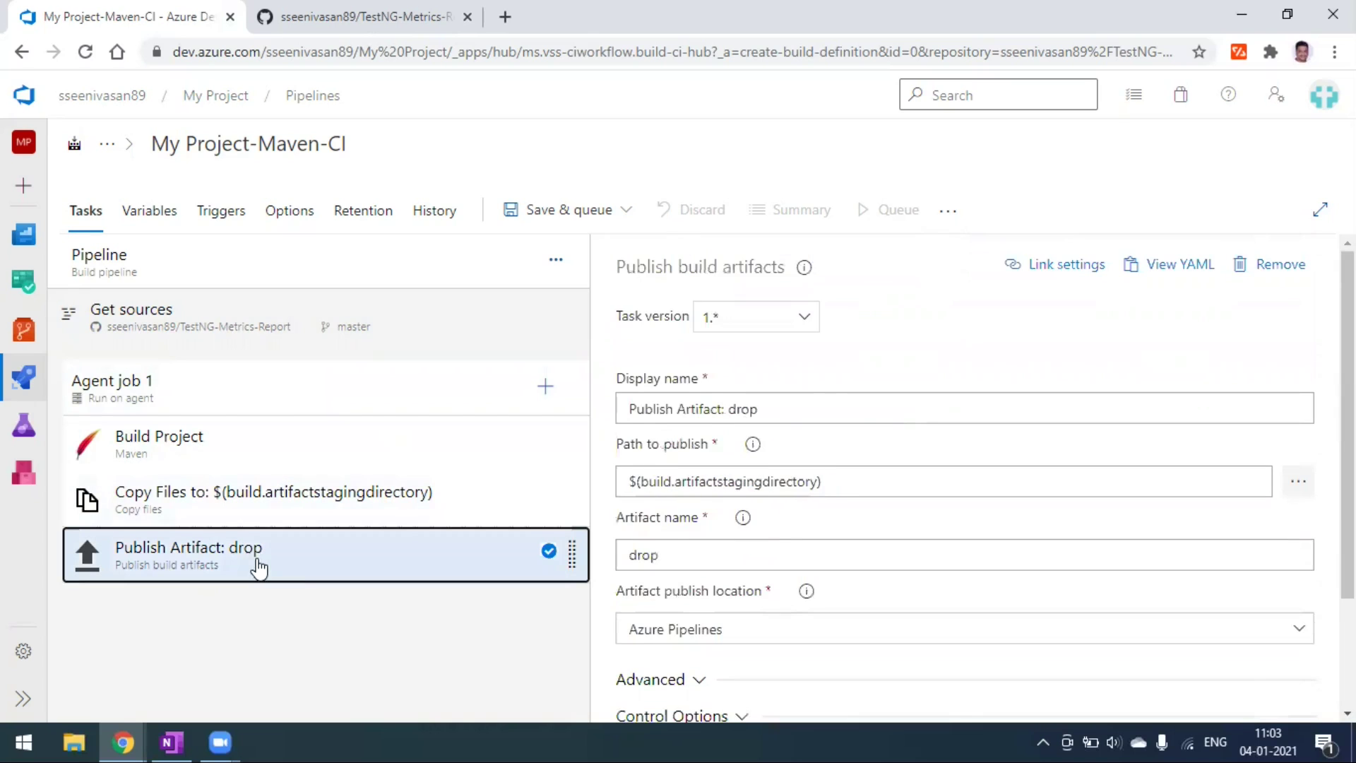
{"action": "scroll", "coordinate": [917, 574], "scroll_direction": "down", "scroll_amount": 2}
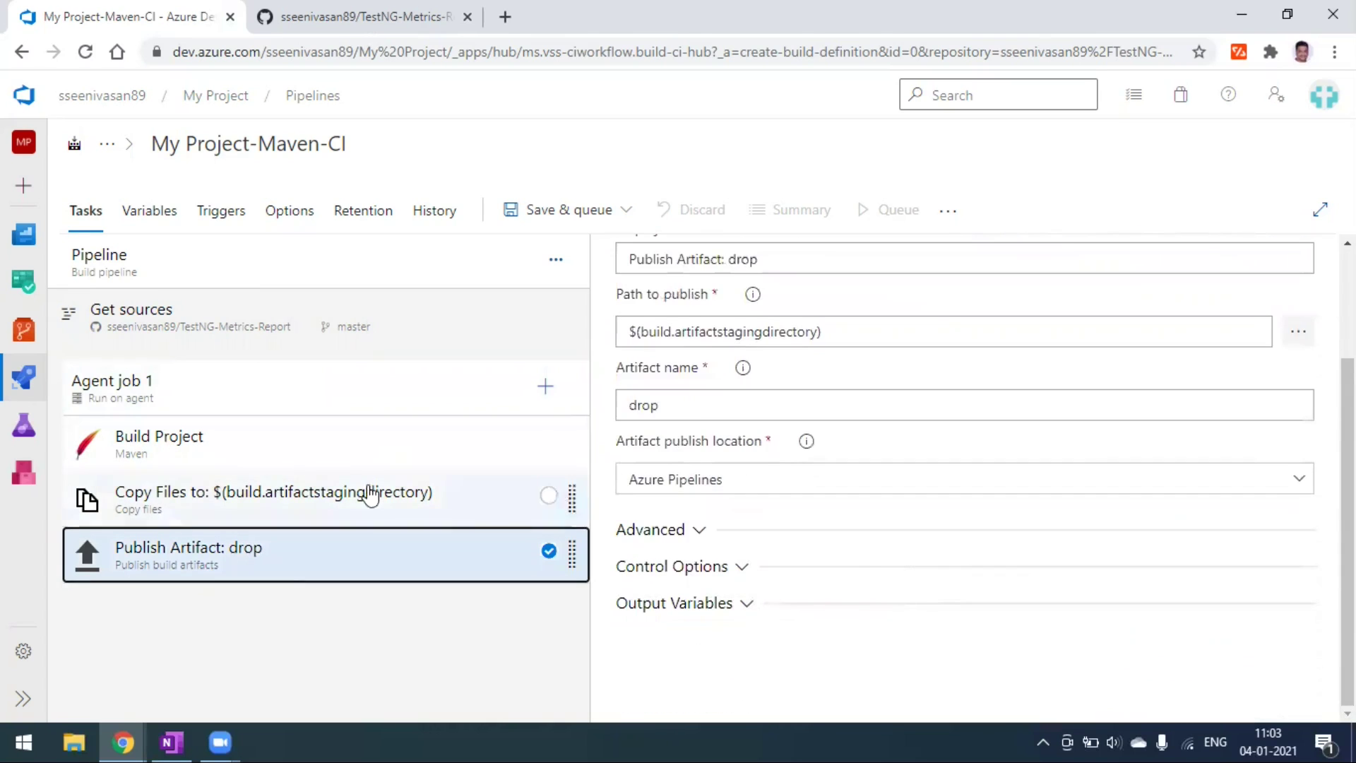
{"action": "left_click", "coordinate": [296, 455]}
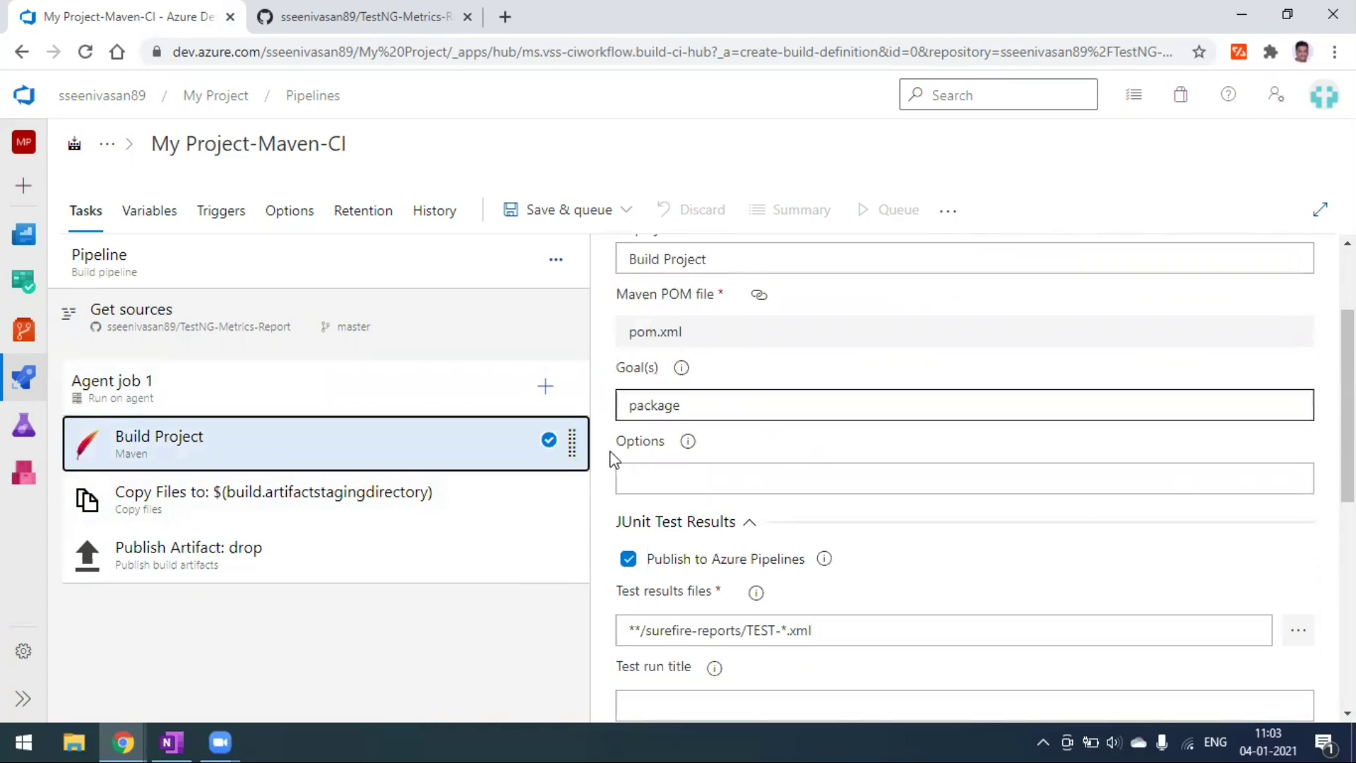
{"action": "scroll", "coordinate": [613, 457], "scroll_direction": "up", "scroll_amount": 2}
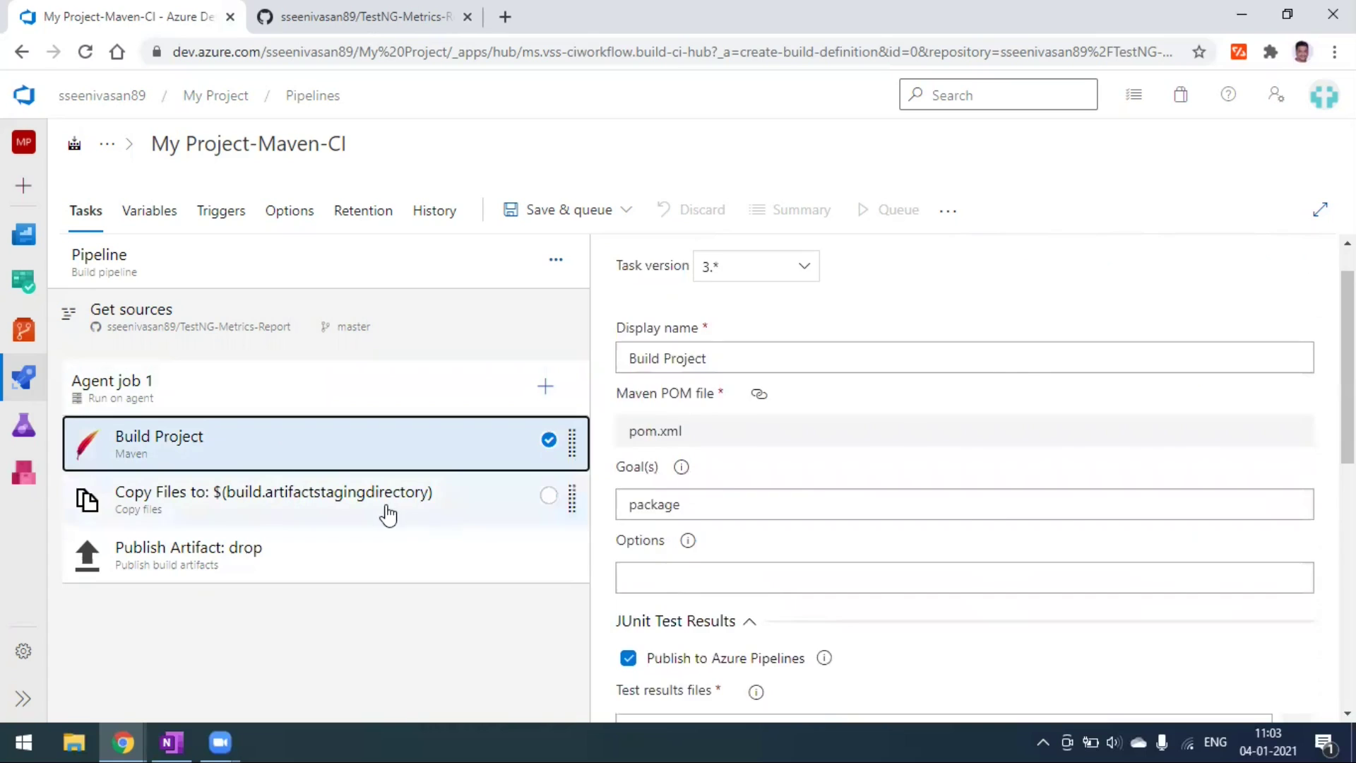
- Check the Copy Files task's source folder and contents, and the Publish Artifact task's path to publish
{"action": "left_click", "coordinate": [388, 514]}
{"action": "left_click", "coordinate": [664, 557]}
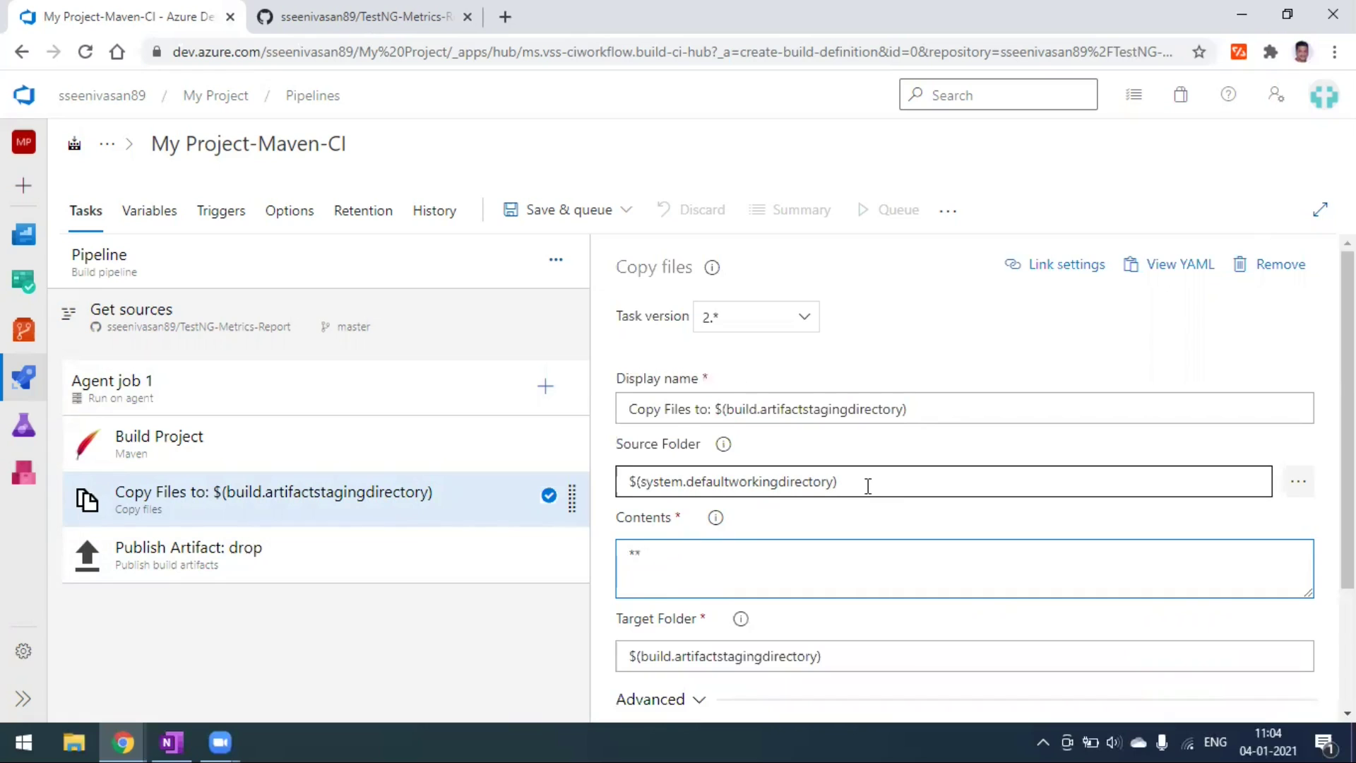
{"action": "left_click", "coordinate": [338, 572]}
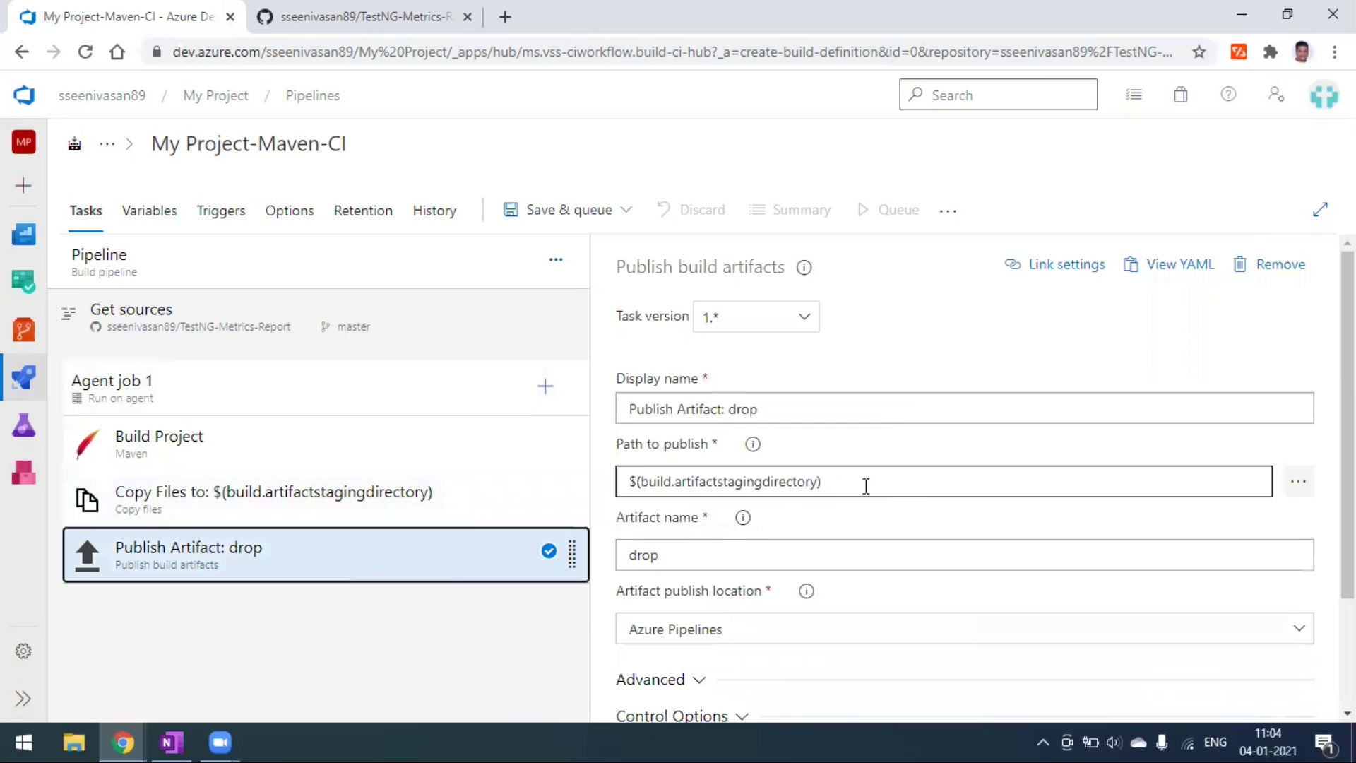
{"action": "scroll", "coordinate": [875, 581], "scroll_direction": "down", "scroll_amount": 2}
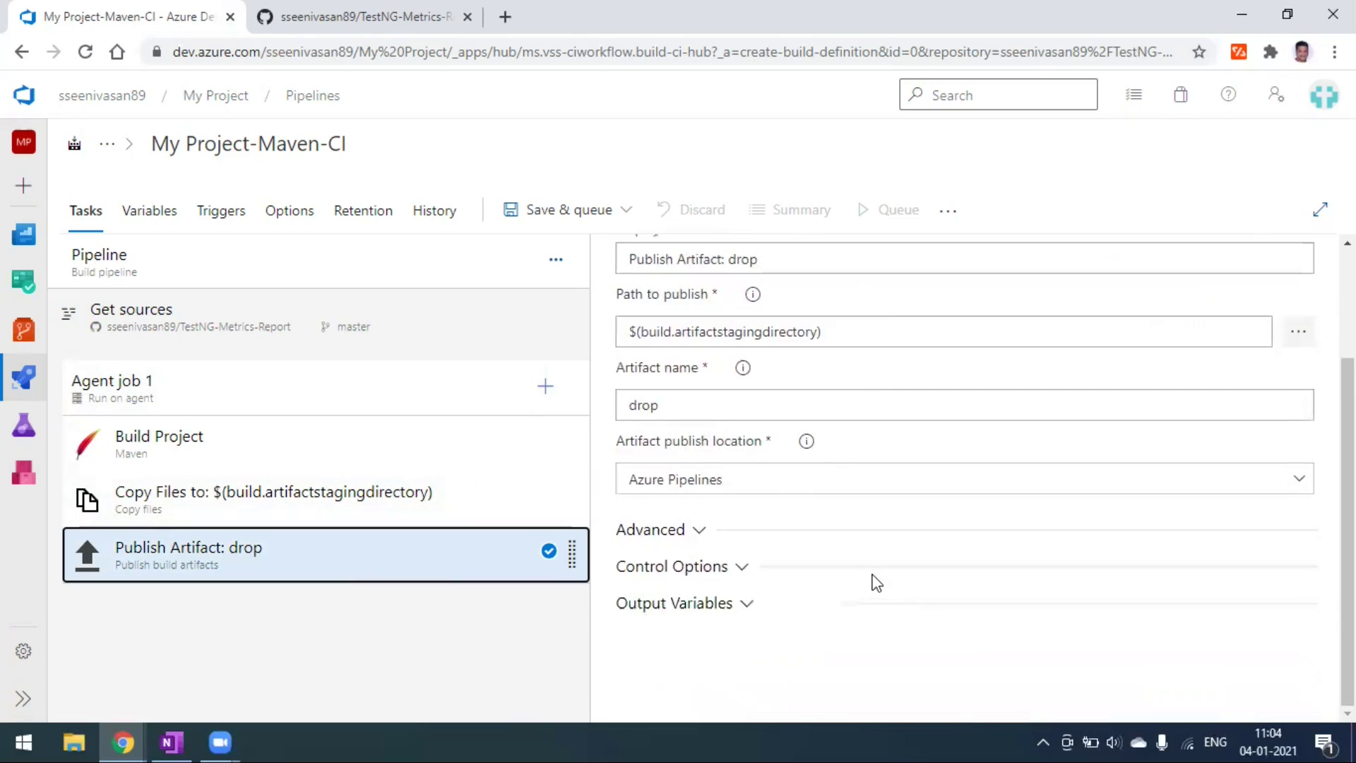
- Expand and review the Advanced and Control Options of the Copy Files task
{"action": "left_click", "coordinate": [428, 517]}
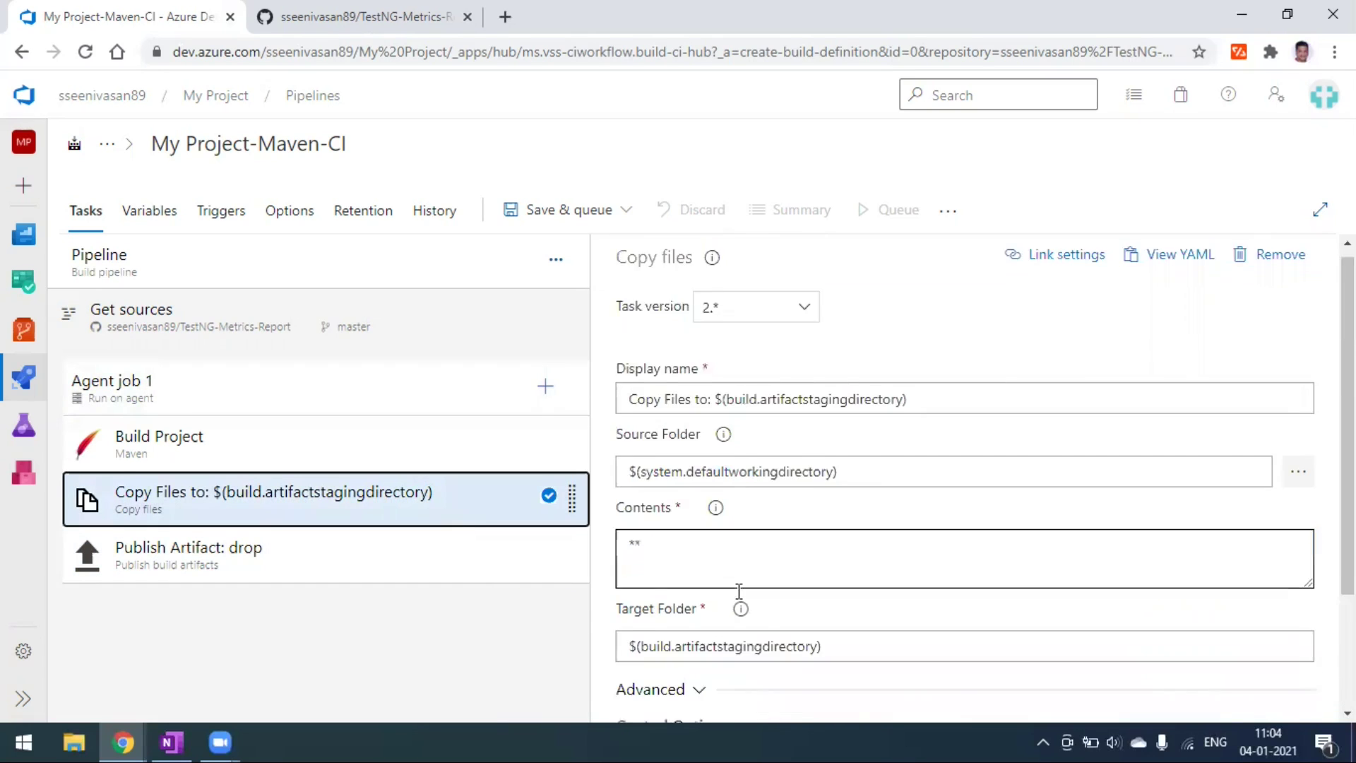
{"action": "scroll", "coordinate": [737, 591], "scroll_direction": "down", "scroll_amount": 2}
{"action": "left_click", "coordinate": [672, 536]}
{"action": "scroll", "coordinate": [714, 621], "scroll_direction": "down", "scroll_amount": 2}
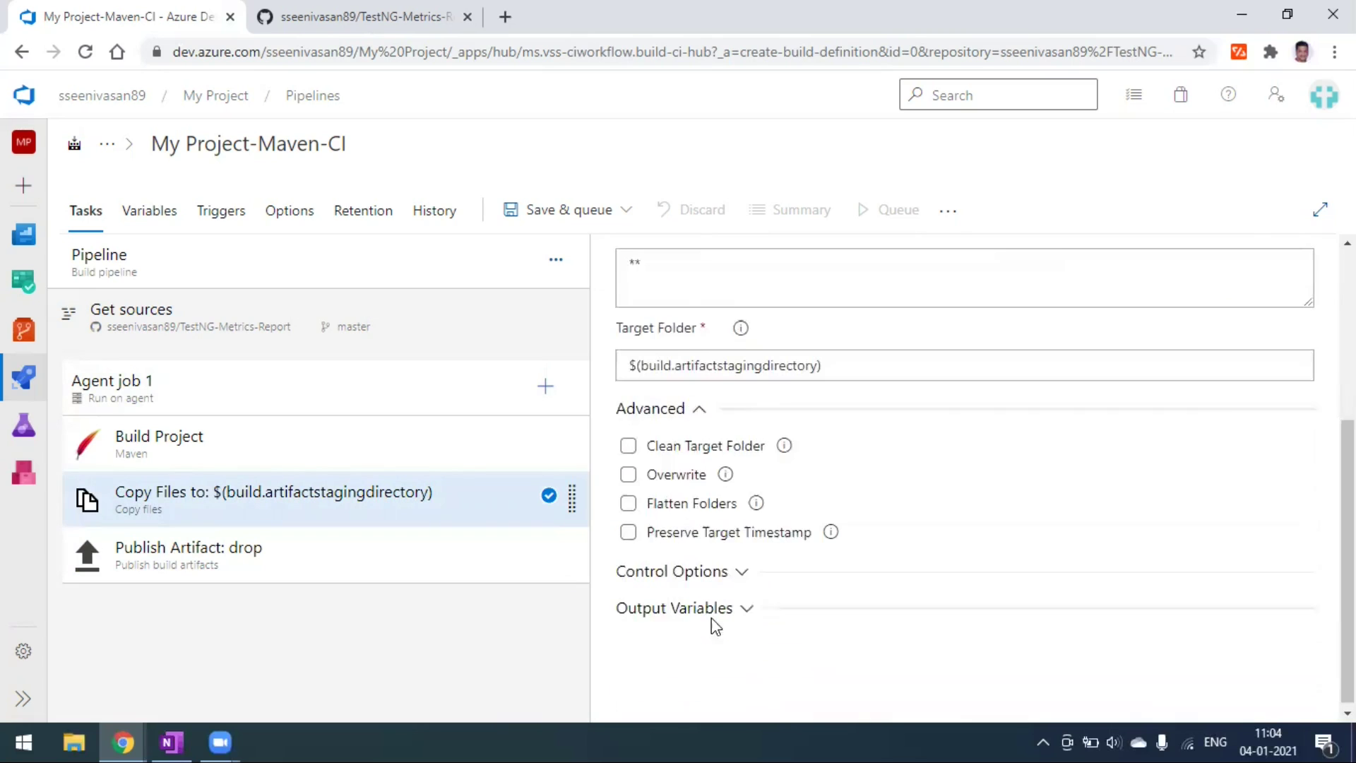
{"action": "left_click", "coordinate": [700, 569]}
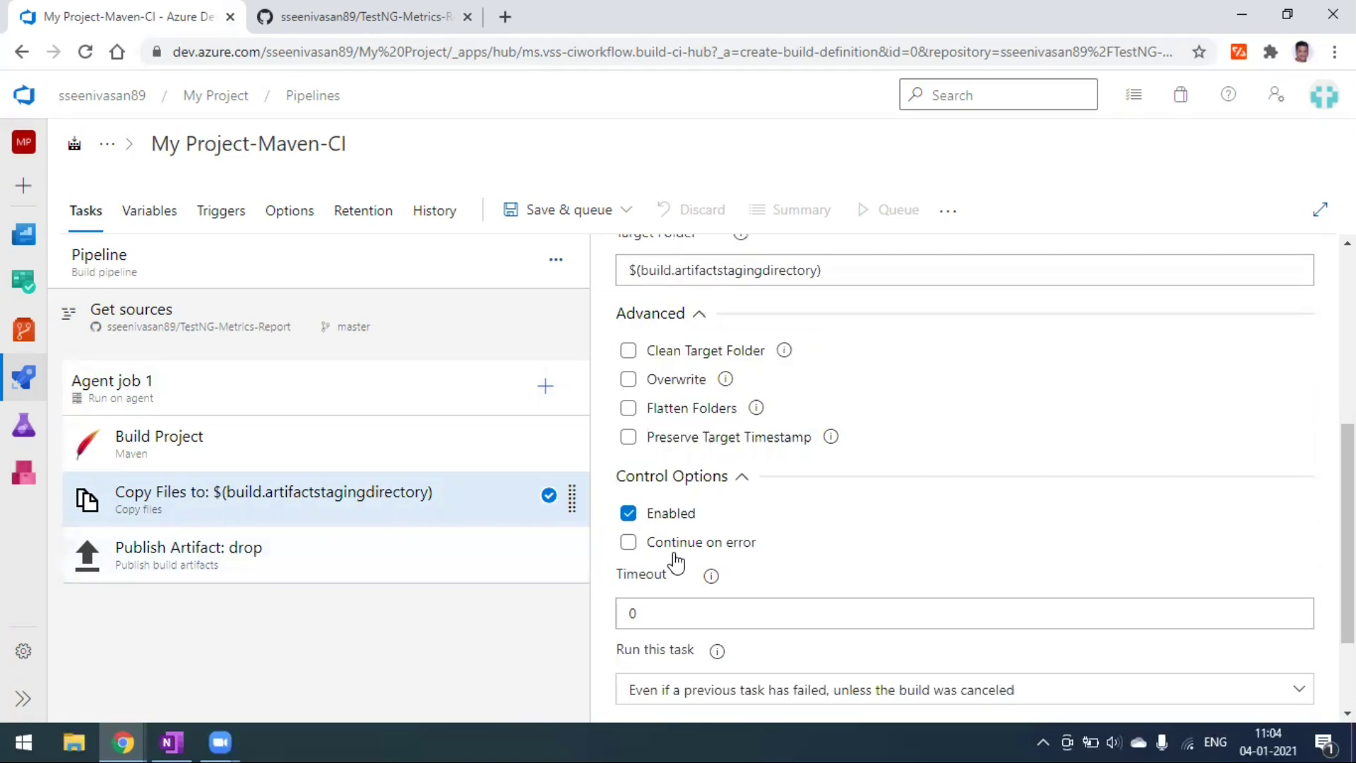
{"action": "scroll", "coordinate": [663, 593], "scroll_direction": "up", "scroll_amount": 5}
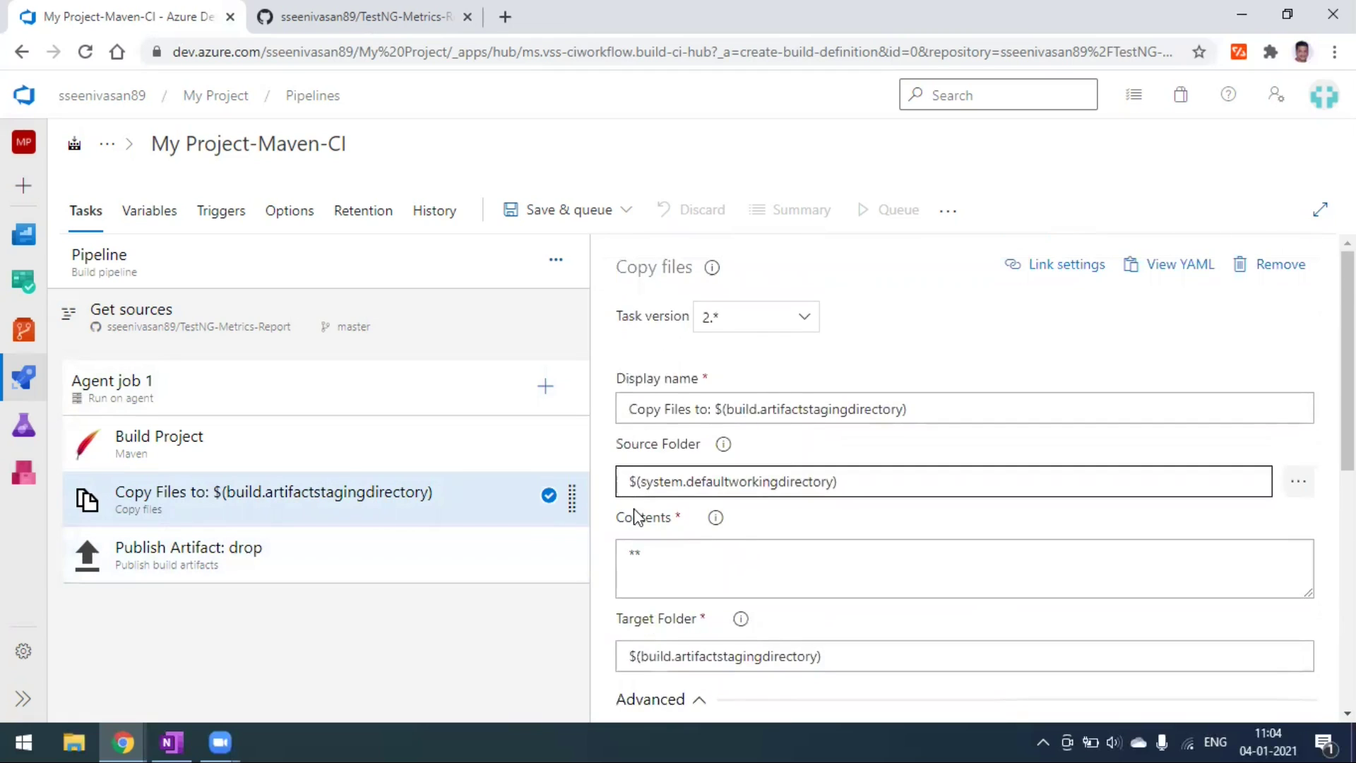
- Save the build pipeline without queuing it, using the default My Project folder
{"action": "left_click", "coordinate": [627, 211]}
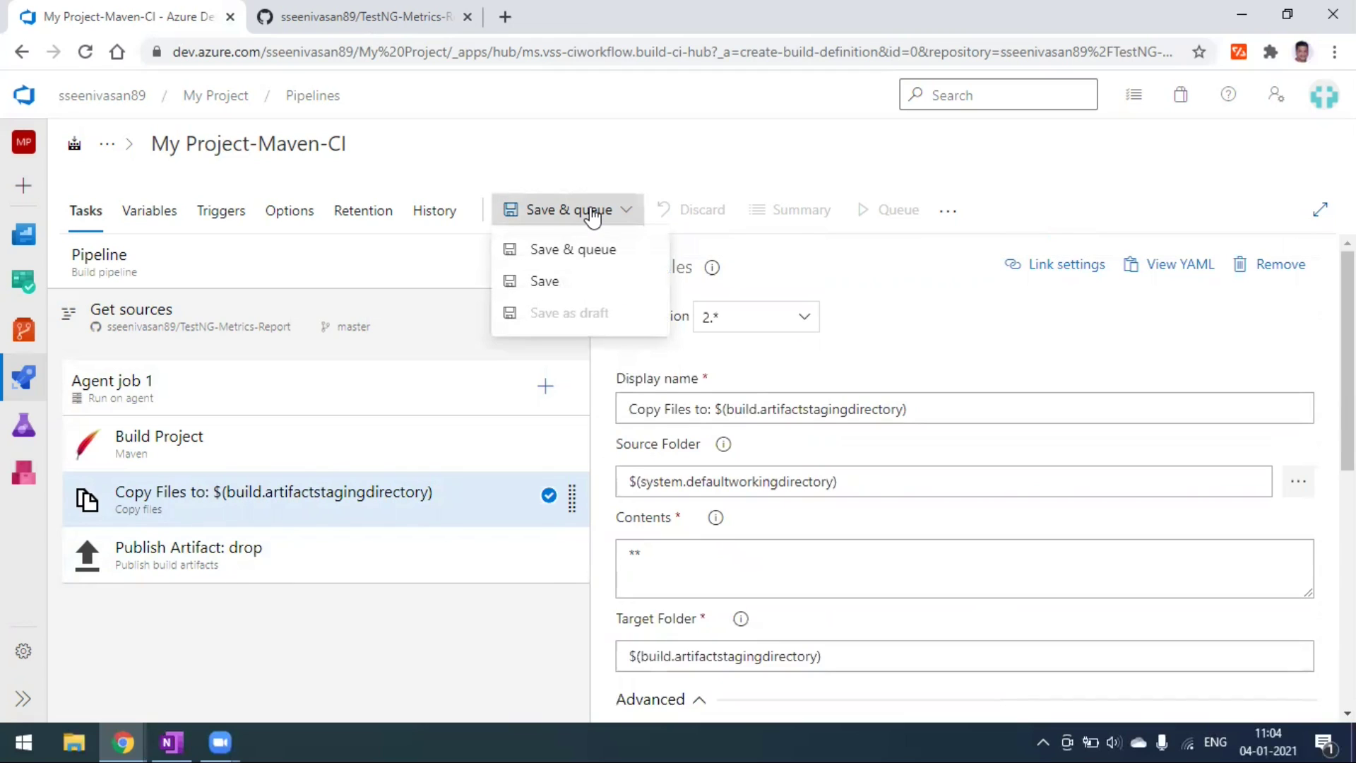
{"action": "left_click", "coordinate": [564, 295]}
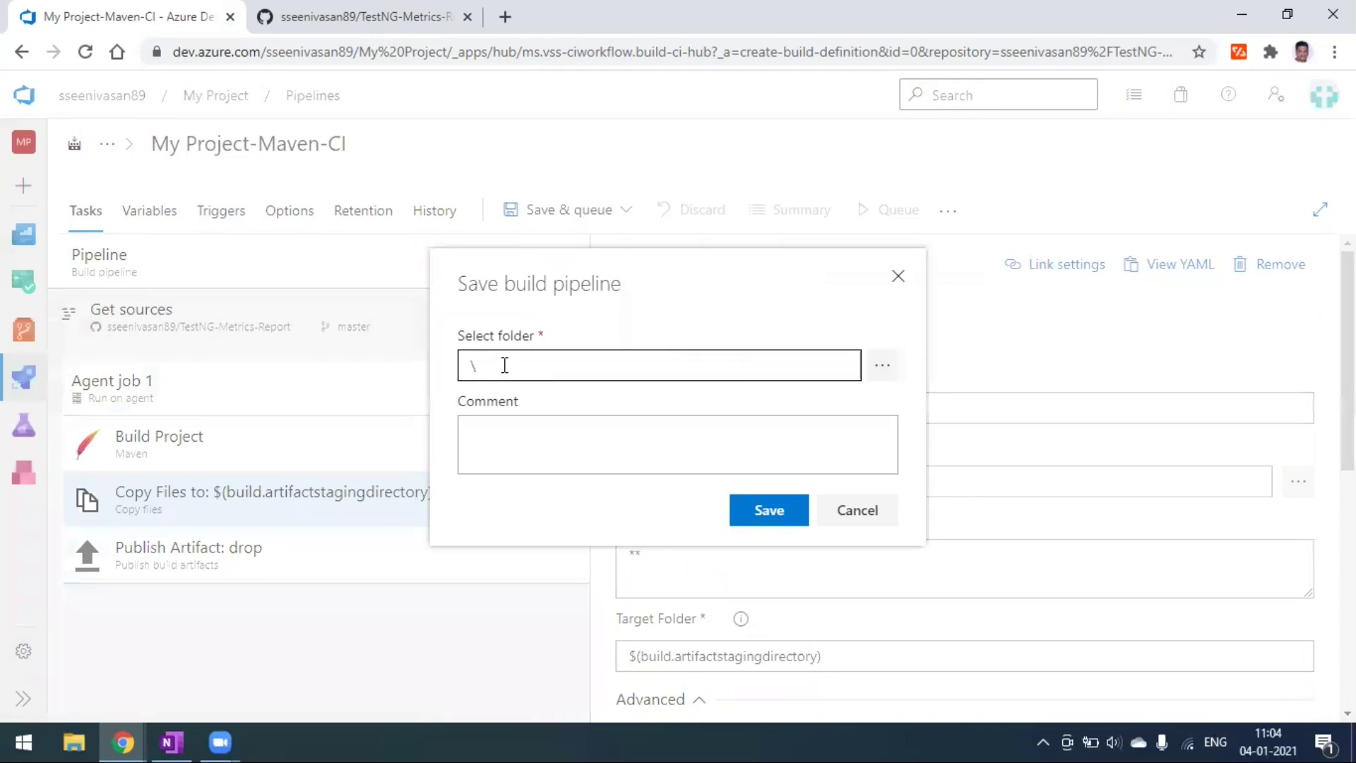
{"action": "left_click", "coordinate": [876, 370]}
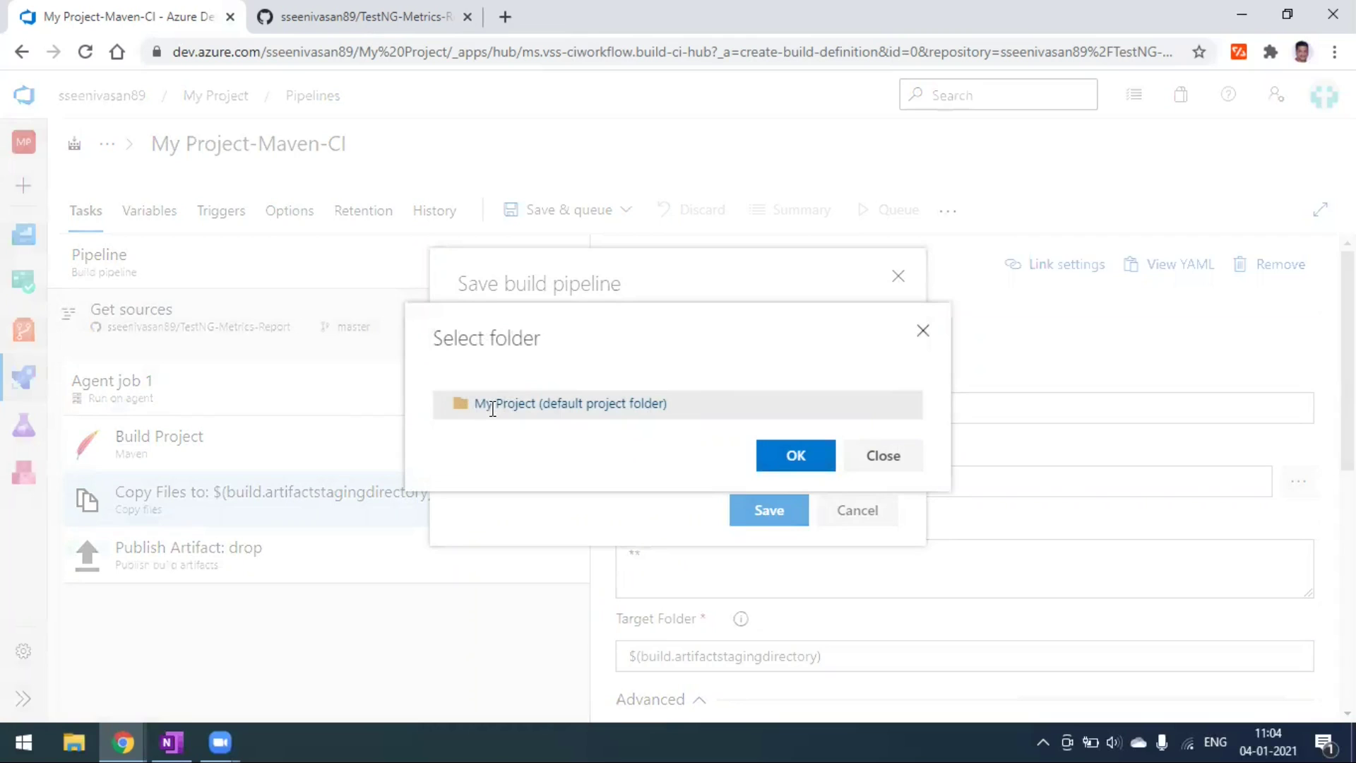
{"action": "left_click", "coordinate": [792, 457]}
{"action": "left_click", "coordinate": [772, 511]}
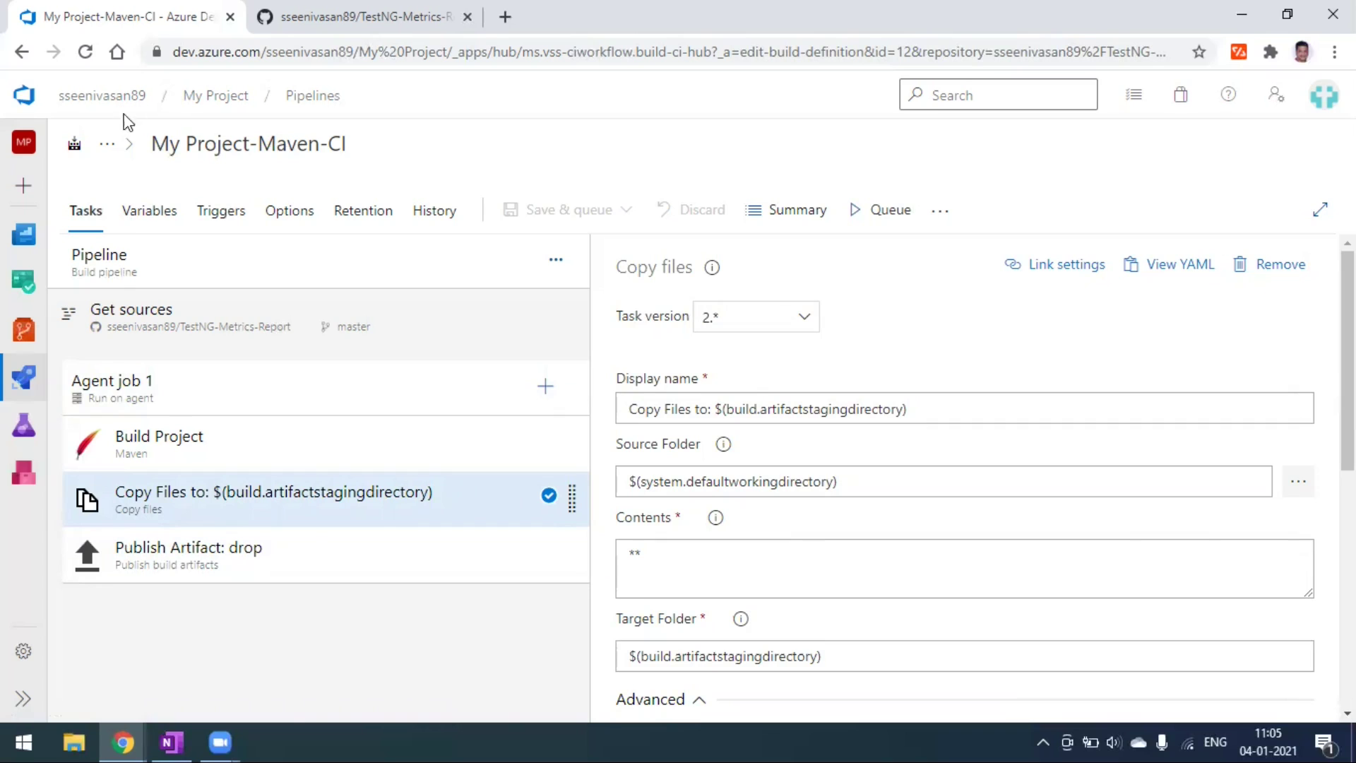
- Find My Project-Maven-CI in the list of all pipelines and open it for editing
{"action": "left_click", "coordinate": [298, 100]}
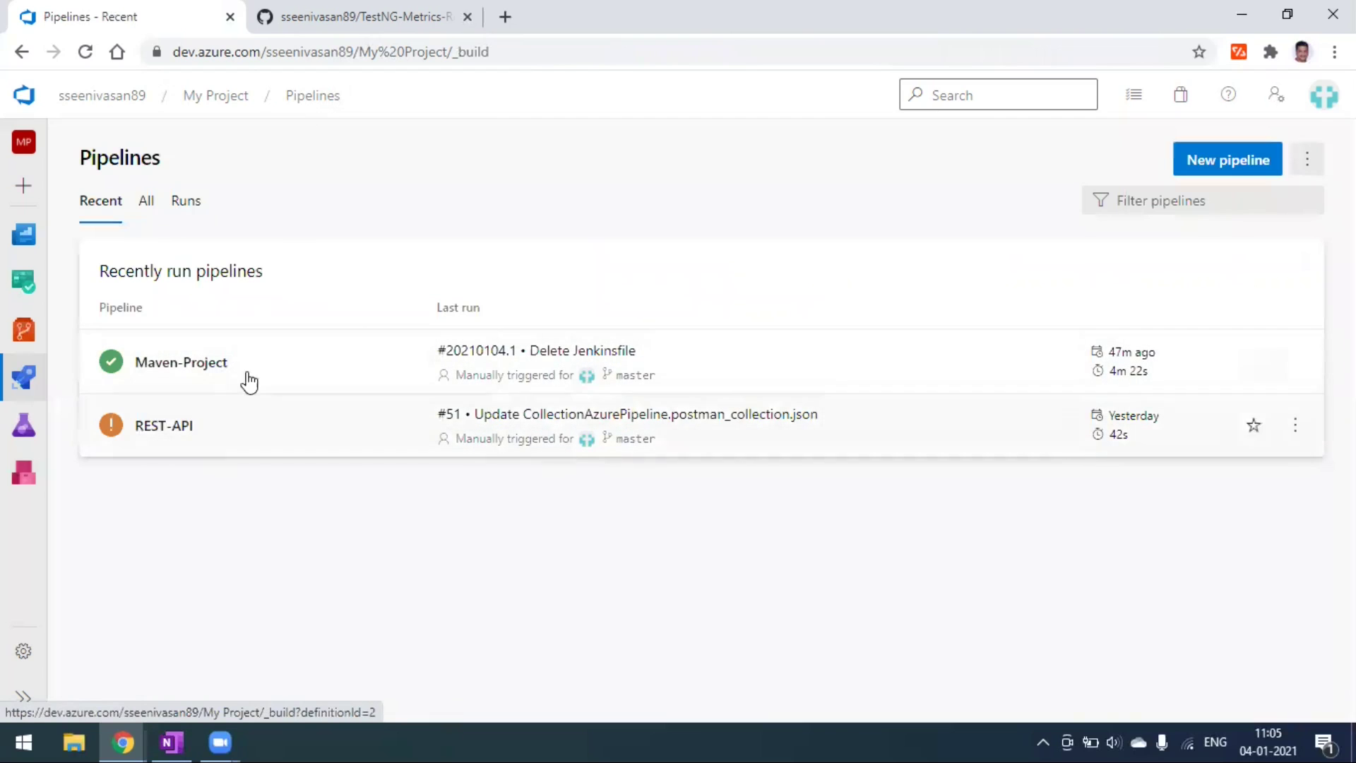
{"action": "left_click", "coordinate": [146, 205]}
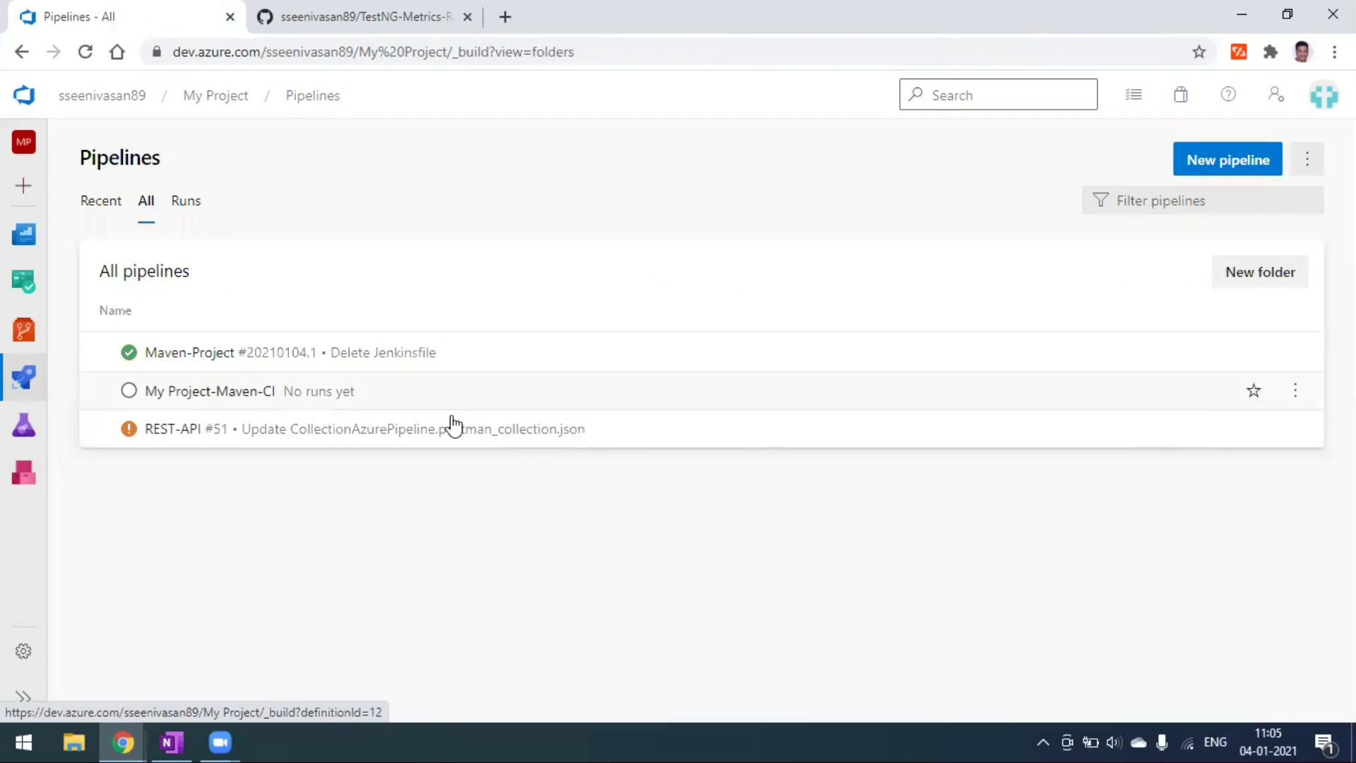
{"action": "left_click", "coordinate": [1295, 391]}
{"action": "left_click", "coordinate": [1167, 437]}
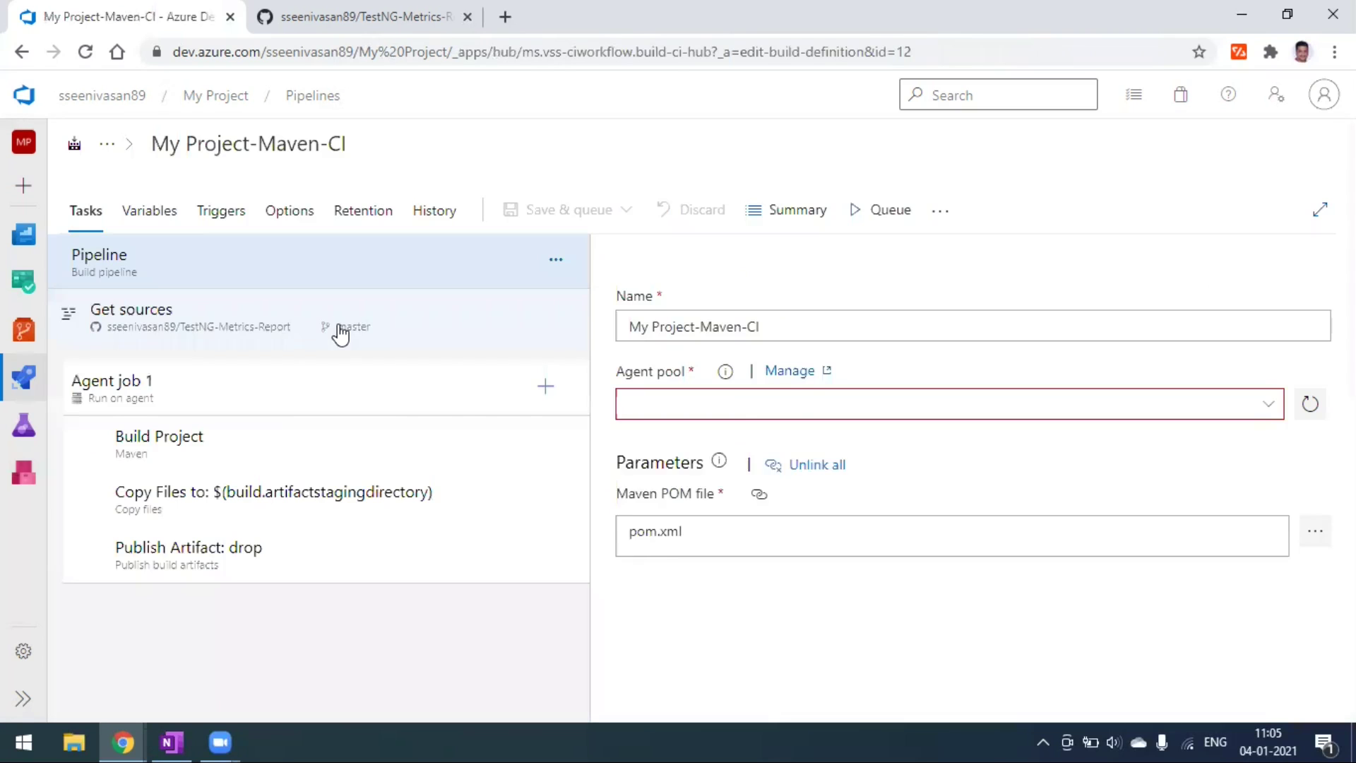
- Rename the pipeline to TestNG Maven Project and save it without queuing a build
{"action": "left_click", "coordinate": [374, 148]}
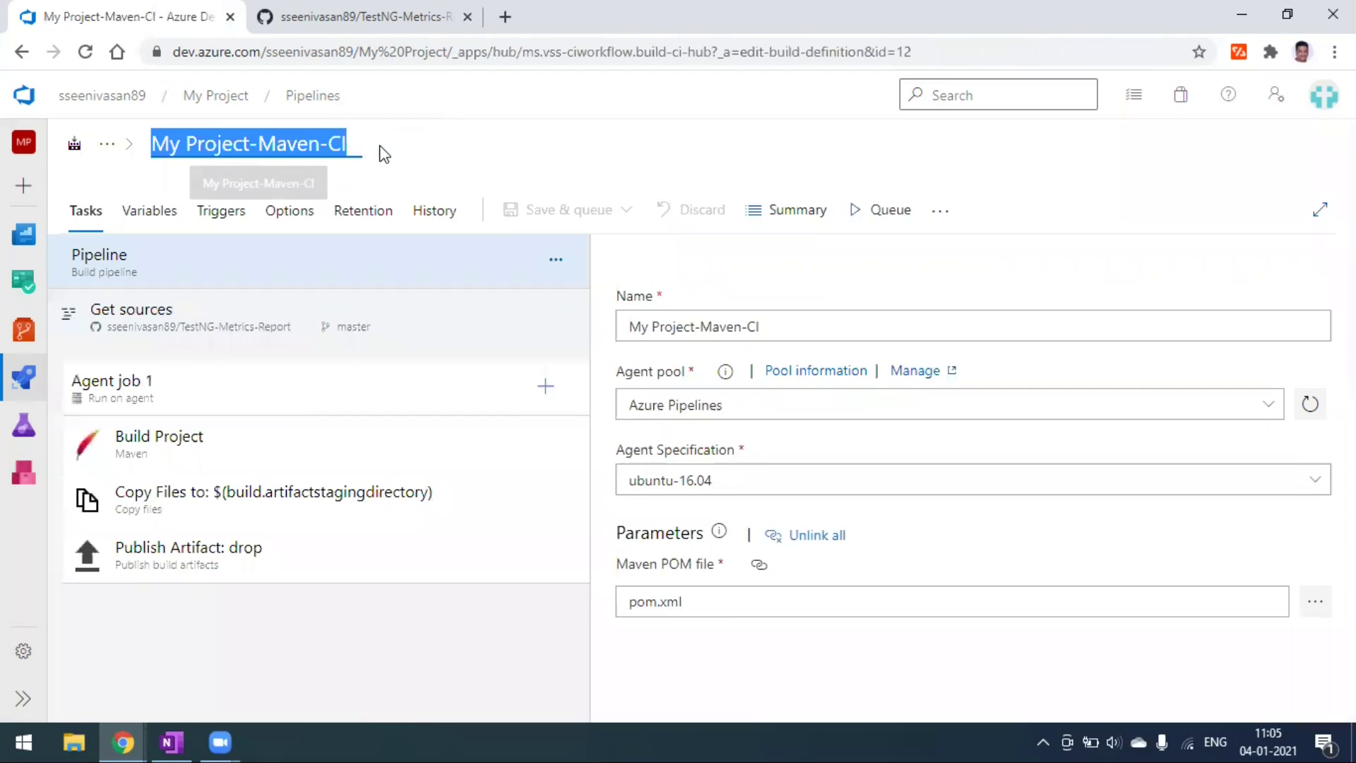
{"action": "left_click", "coordinate": [778, 320]}
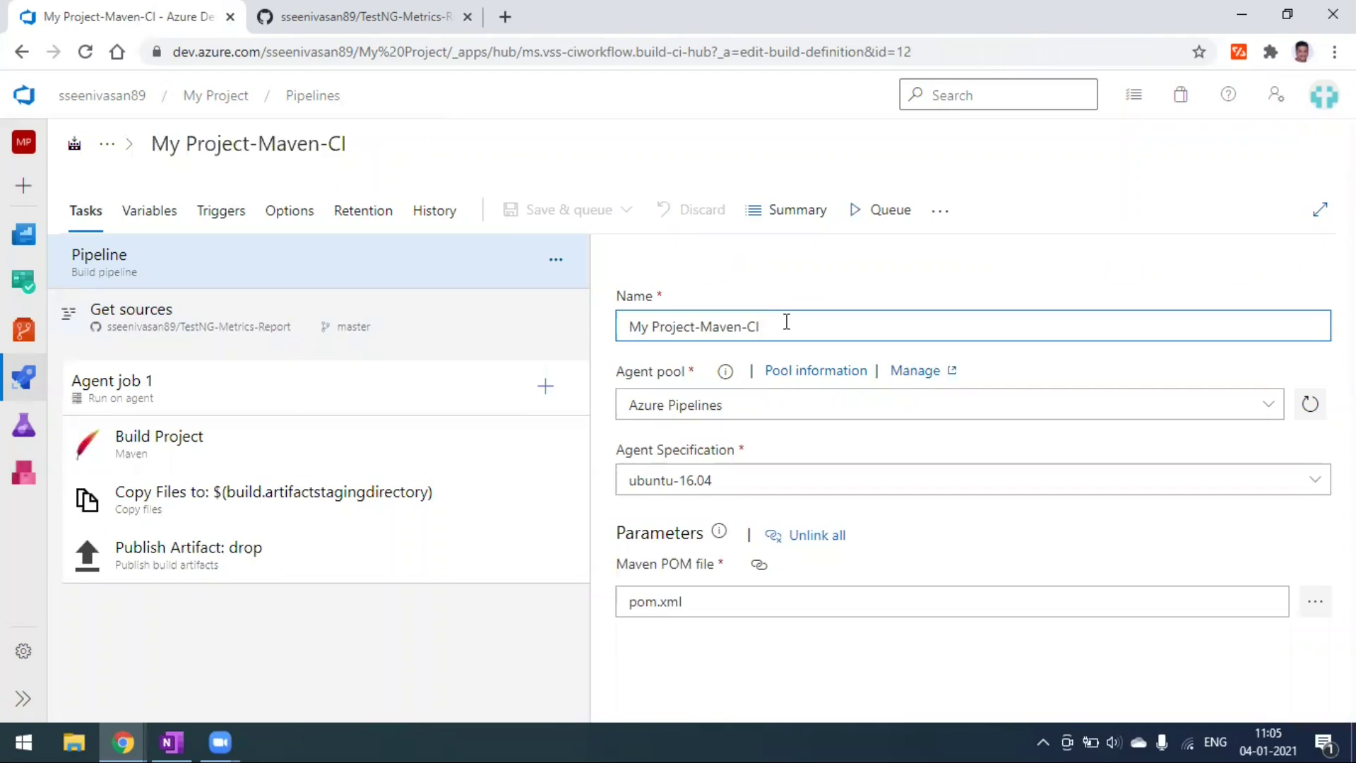
{"action": "left_click_drag", "start_coordinate": [787, 322], "coordinate": [627, 323]}
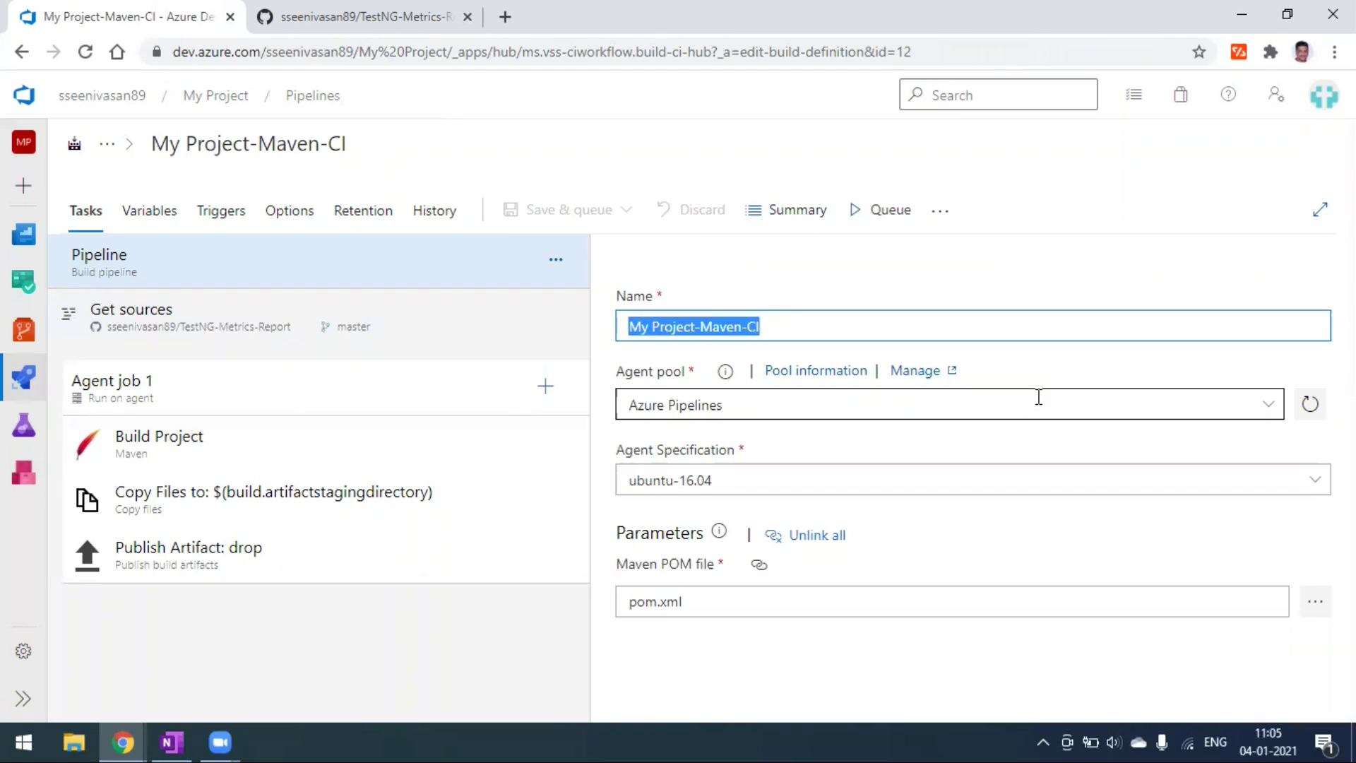
{"action": "type", "text": "Te"}
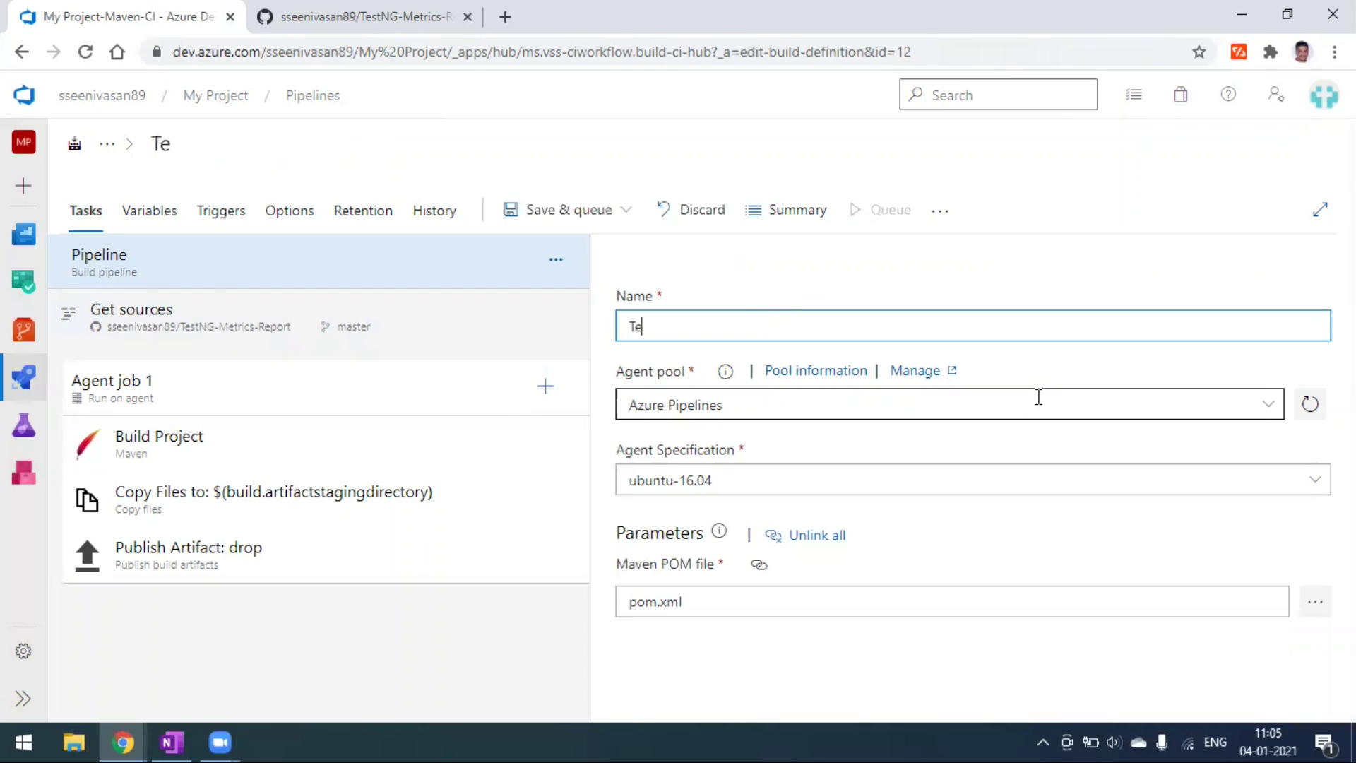
{"action": "type", "text": "stNG Maven Project"}
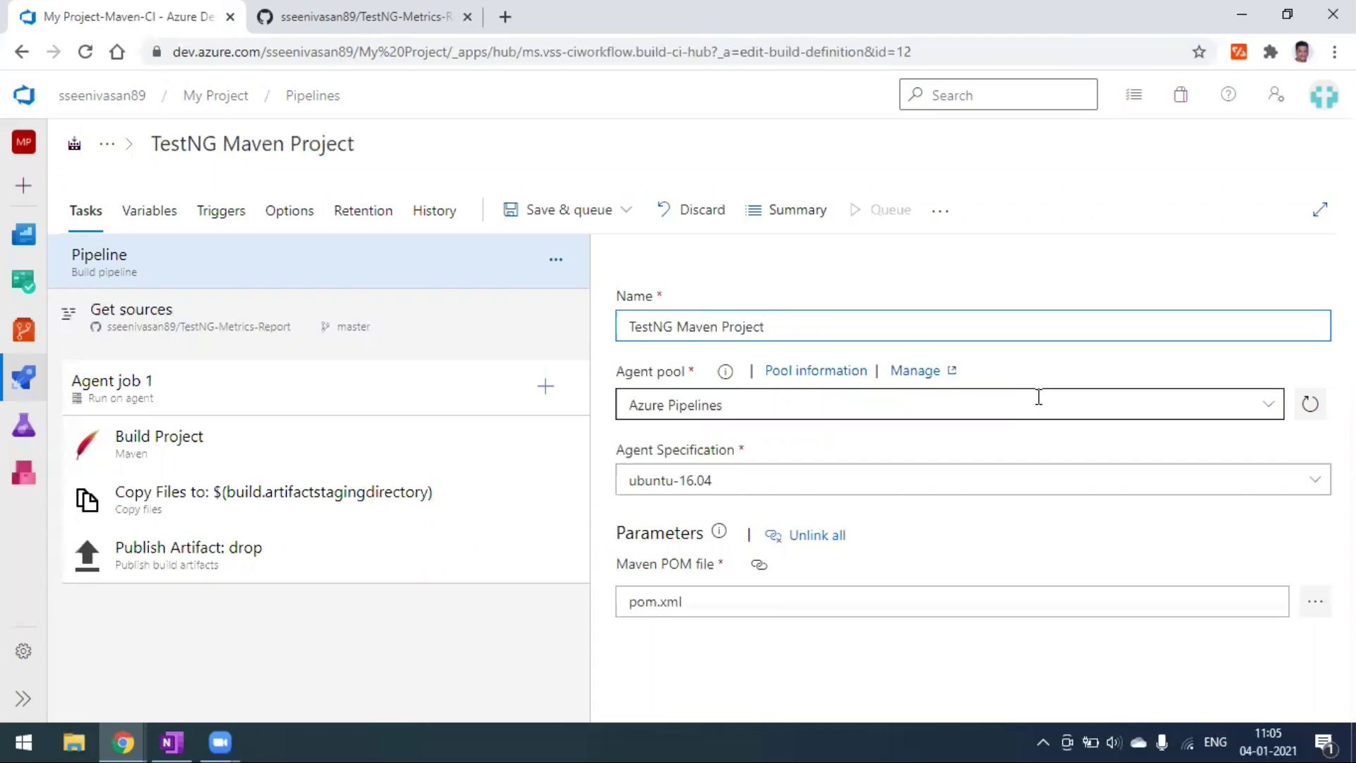
{"action": "left_click", "coordinate": [625, 214]}
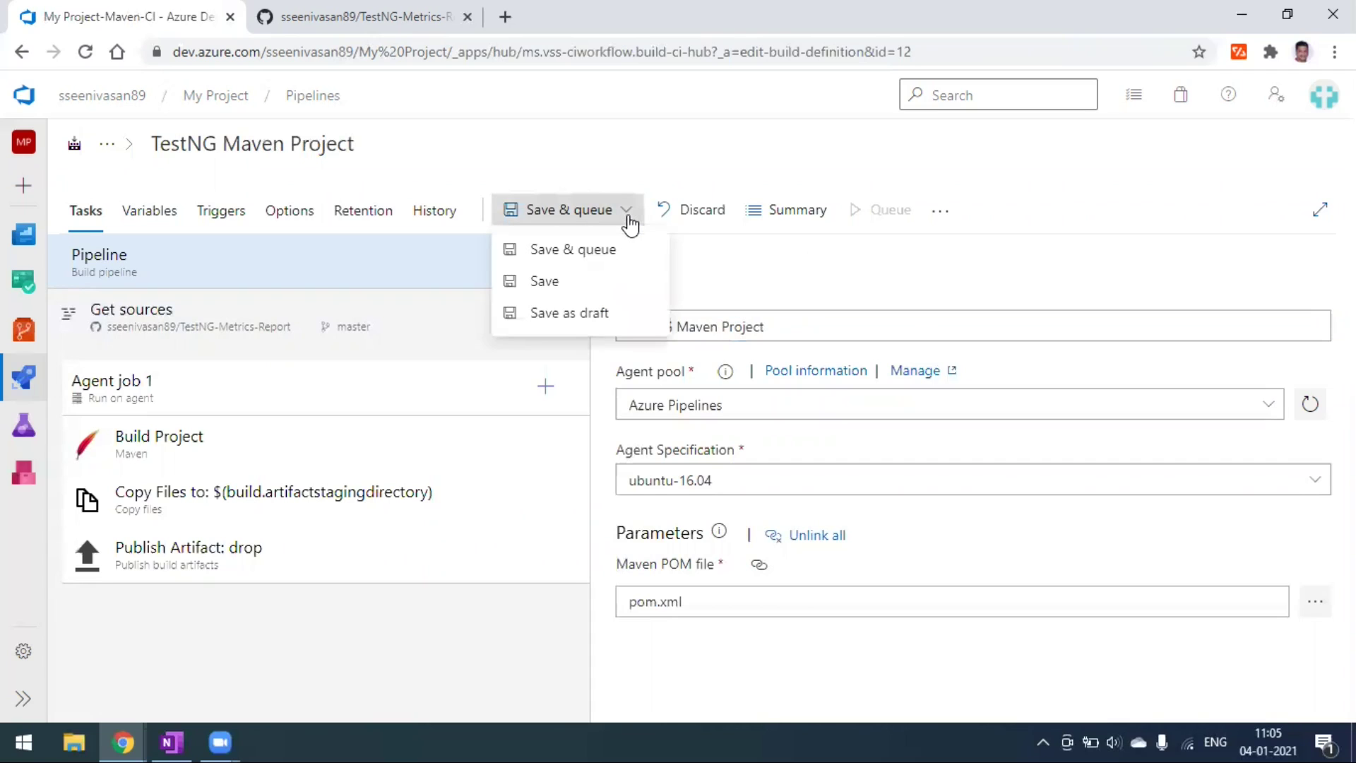
{"action": "left_click", "coordinate": [595, 282]}
{"action": "left_click", "coordinate": [741, 475]}
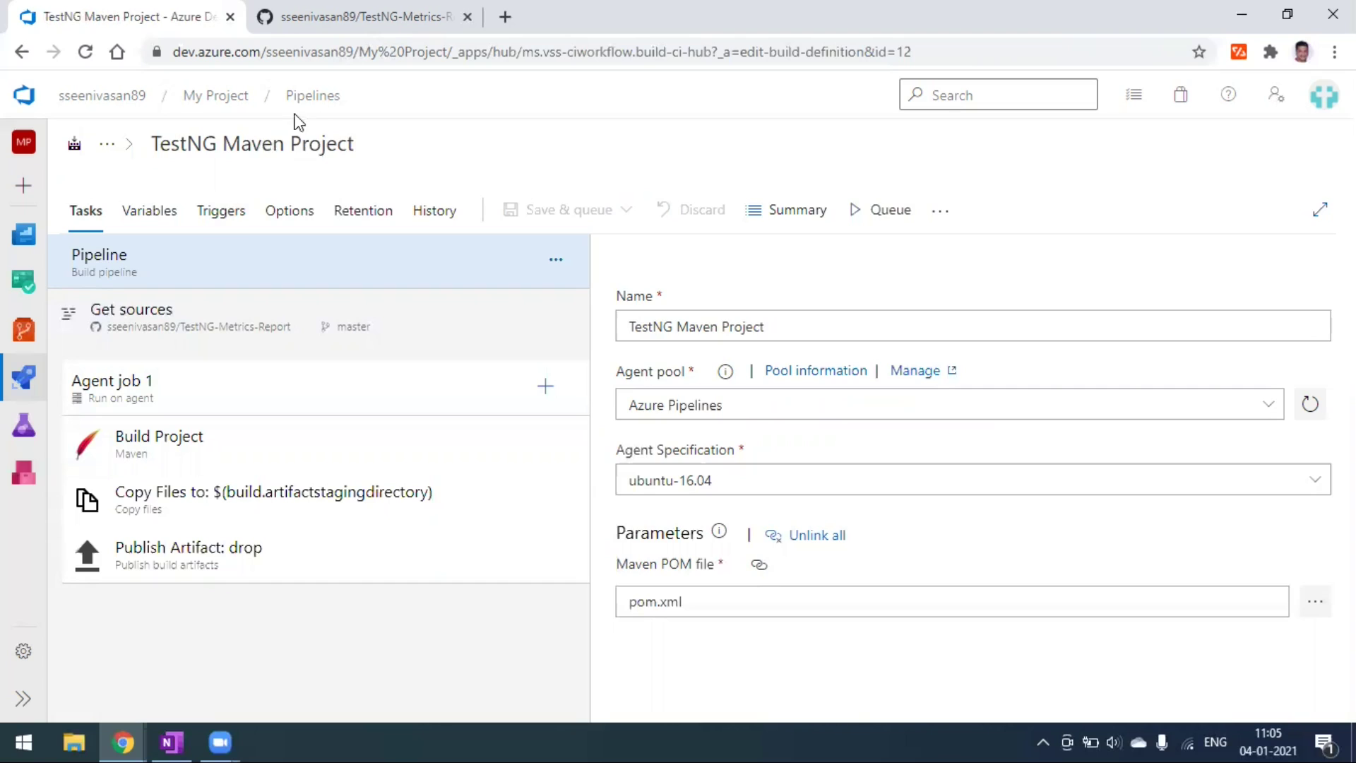
- Find TestNG Maven Project in the list of all pipelines and open its runs page
{"action": "left_click", "coordinate": [313, 104]}
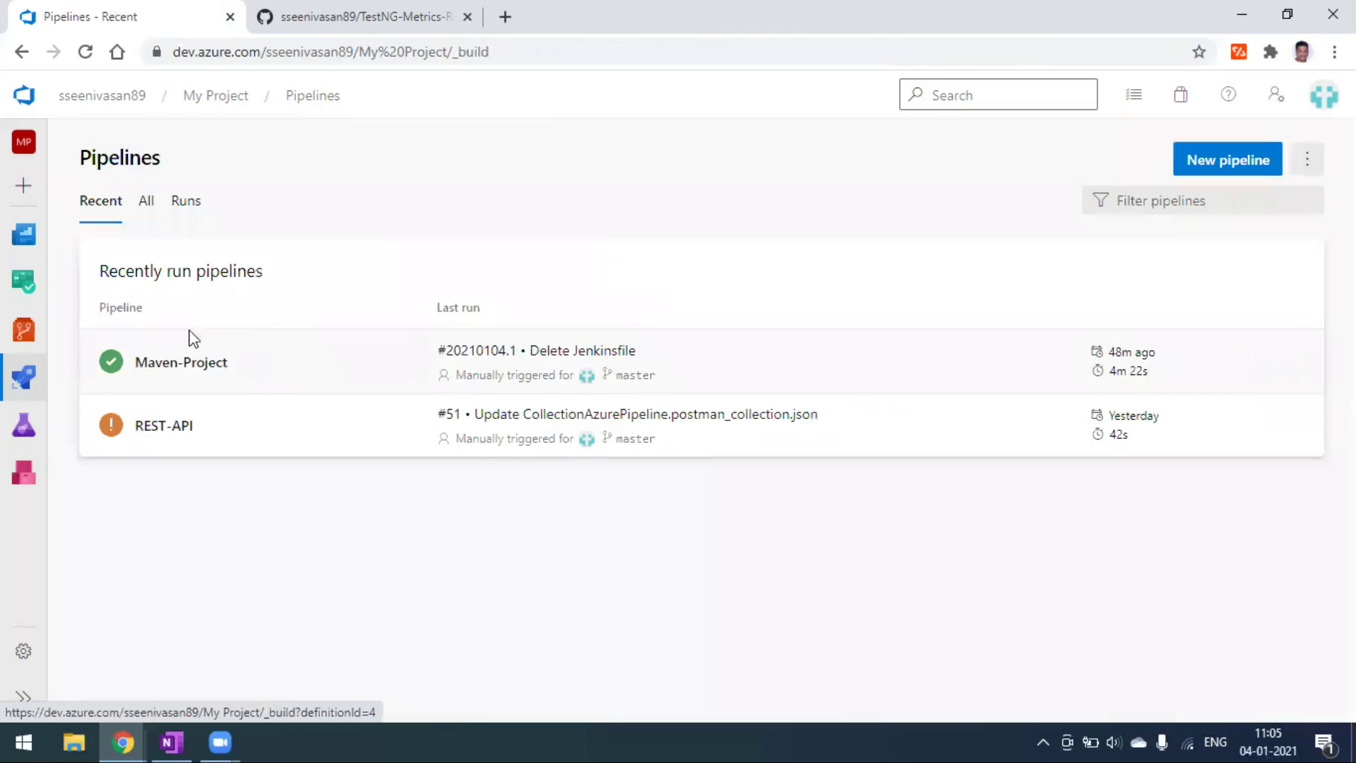
{"action": "left_click", "coordinate": [151, 205]}
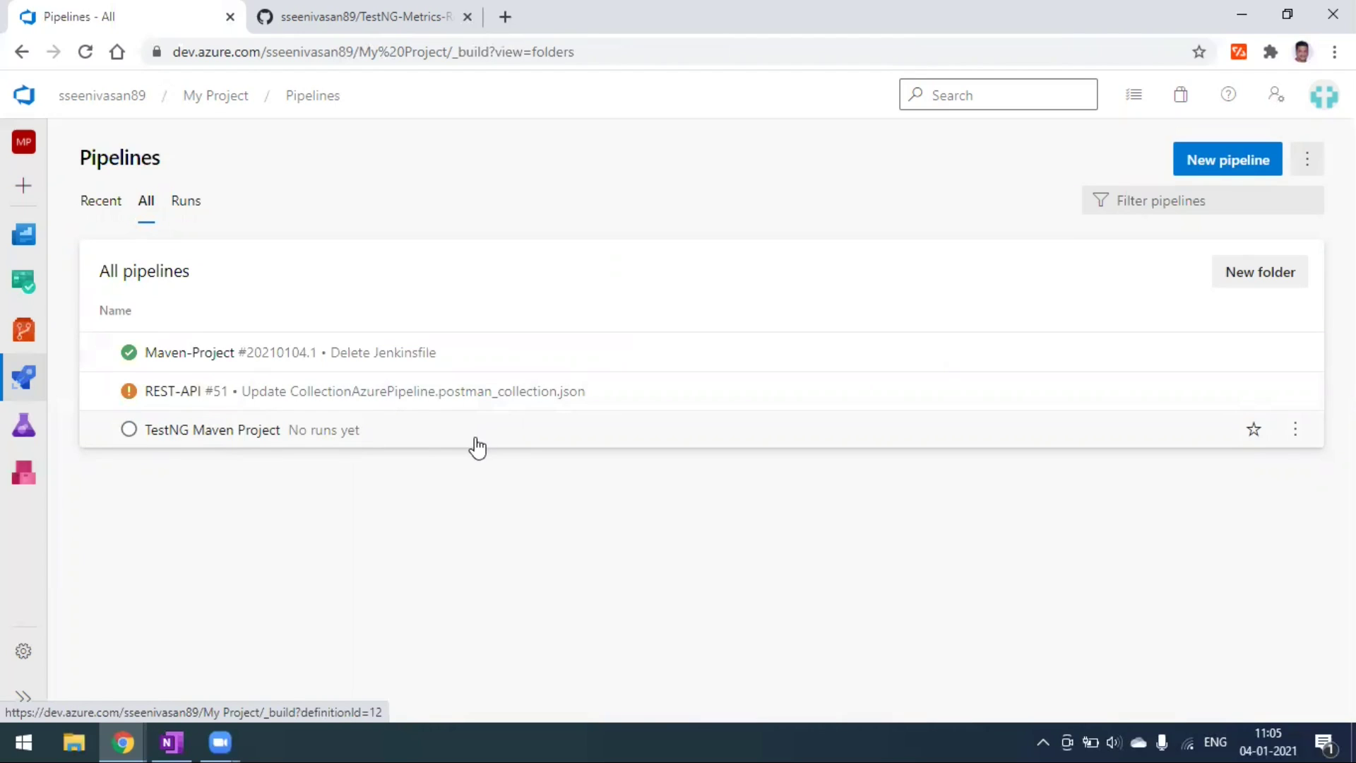
{"action": "left_click", "coordinate": [403, 439]}
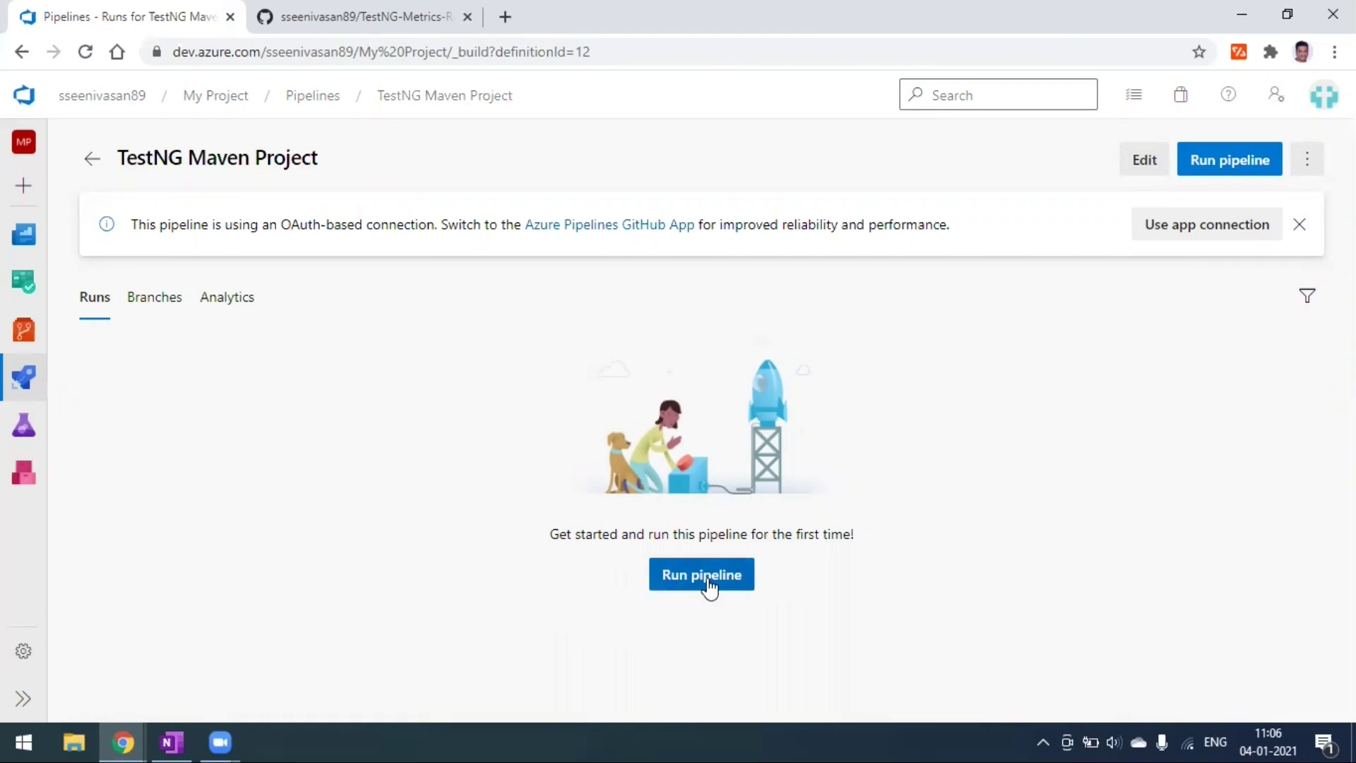
- Set up a manual run of the pipeline using the Azure Pipelines agent pool and the windows-2019 agent specification
{"action": "left_click", "coordinate": [707, 579]}
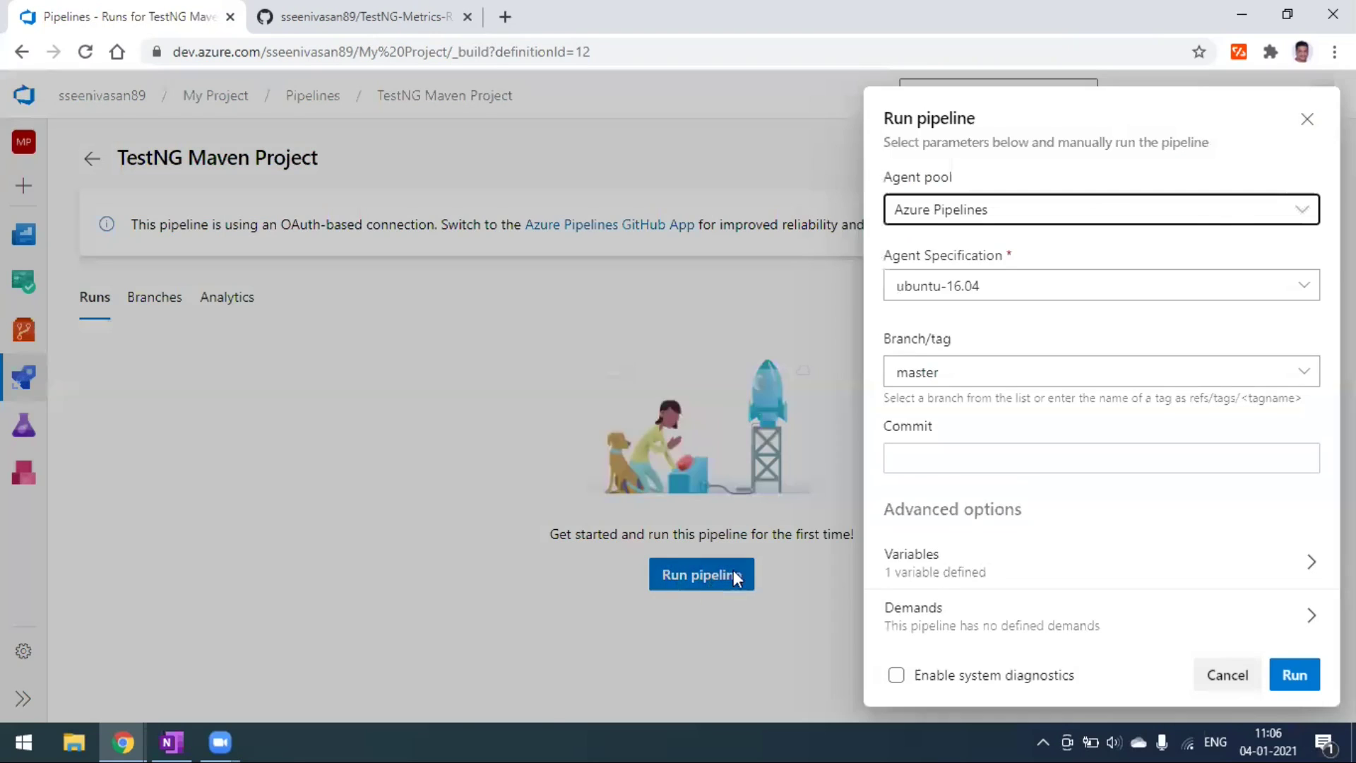
{"action": "left_click", "coordinate": [1301, 212]}
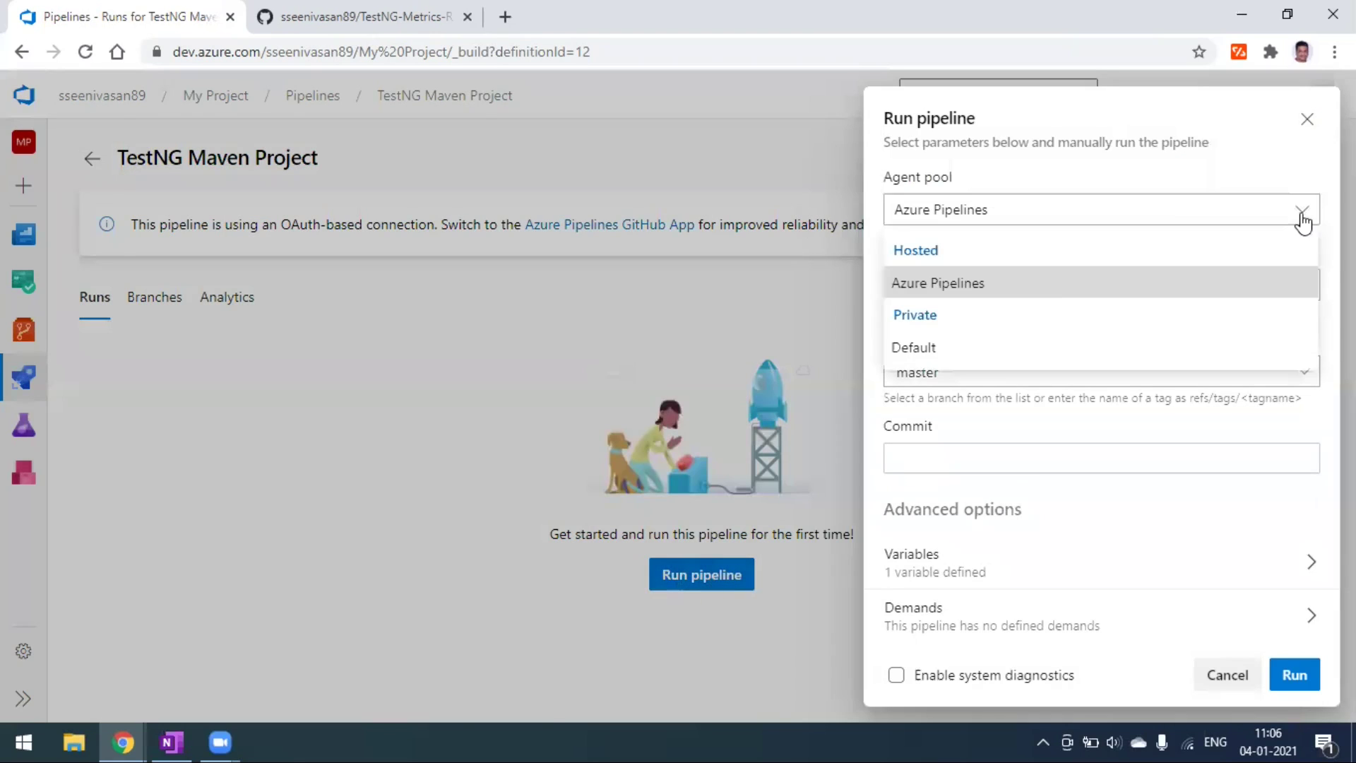
{"action": "left_click", "coordinate": [1059, 280]}
{"action": "left_click", "coordinate": [1011, 289]}
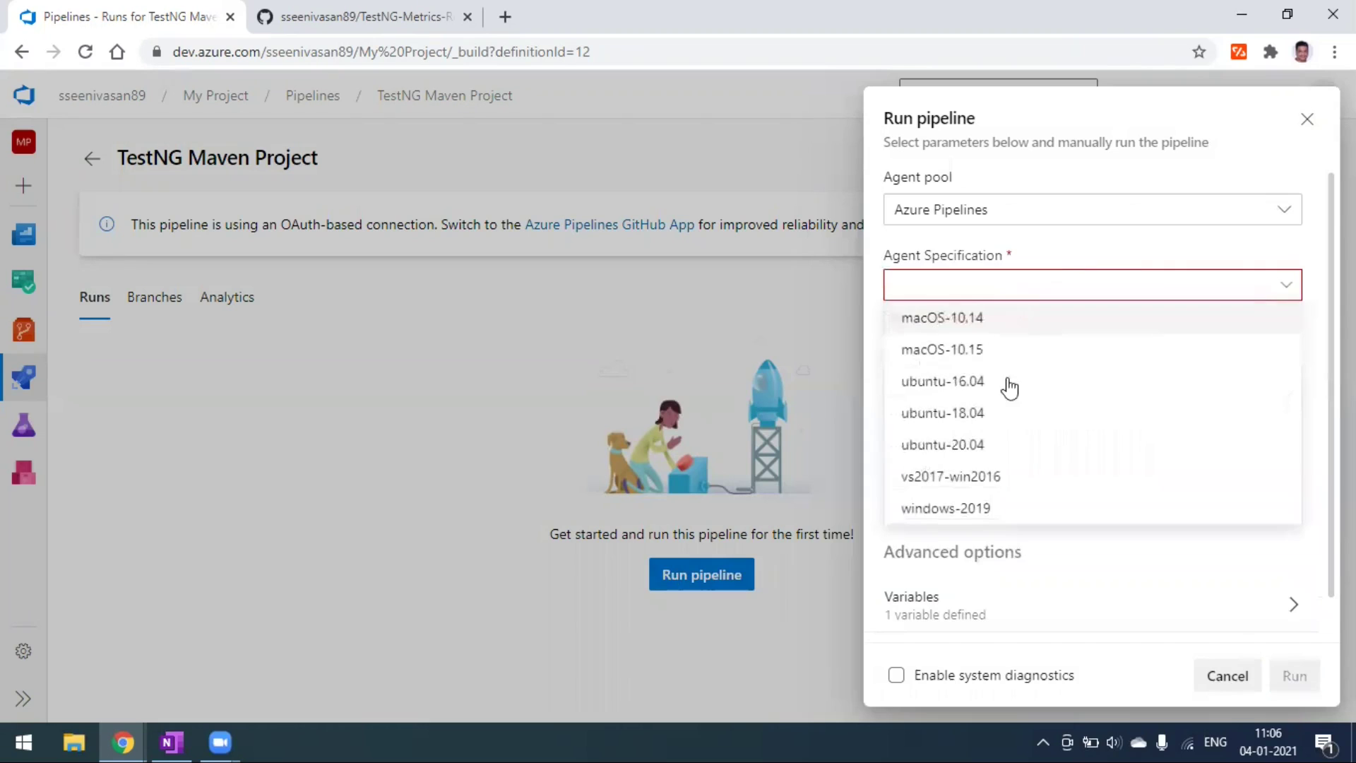
{"action": "left_click", "coordinate": [969, 511]}
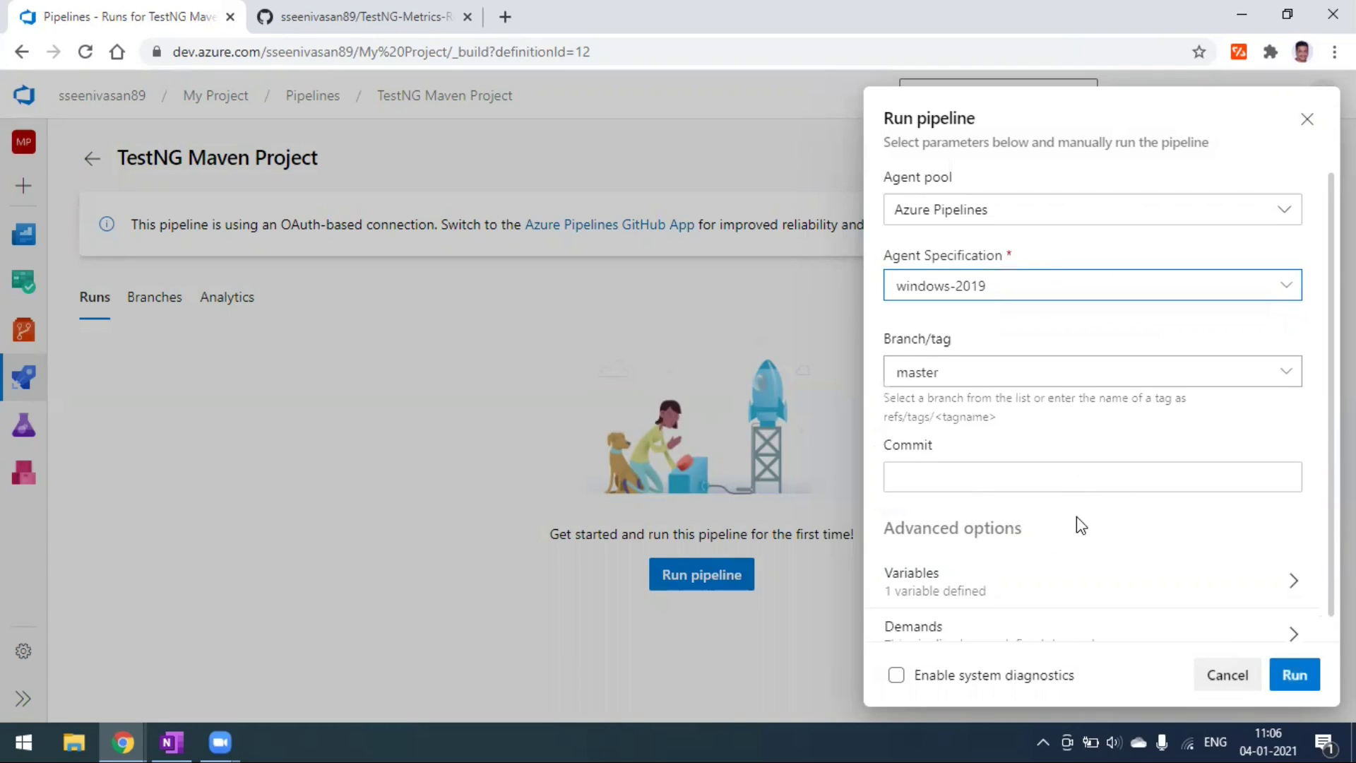
- Check the variables defined for the run, and start the run on the master branch
{"action": "scroll", "coordinate": [1076, 519], "scroll_direction": "down", "scroll_amount": 1}
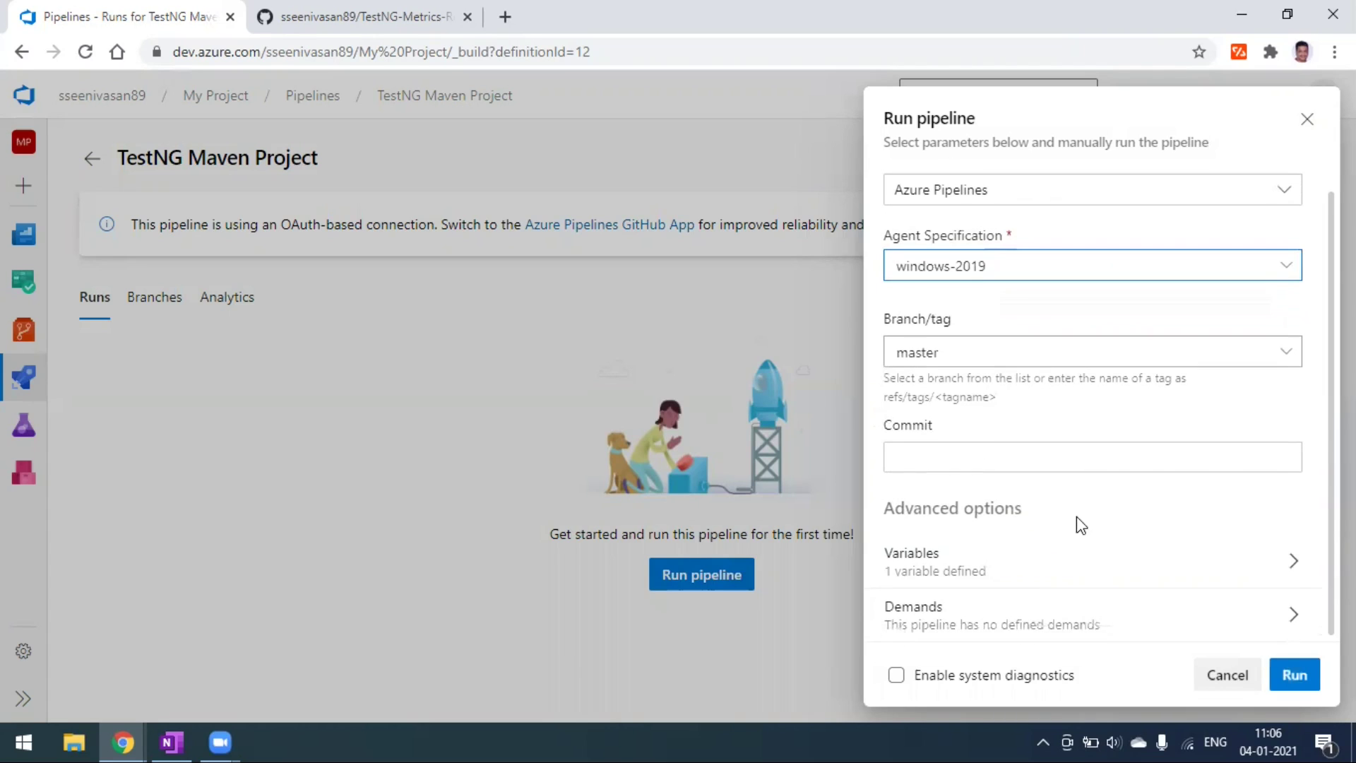
{"action": "left_click", "coordinate": [1061, 571]}
{"action": "left_click", "coordinate": [897, 120]}
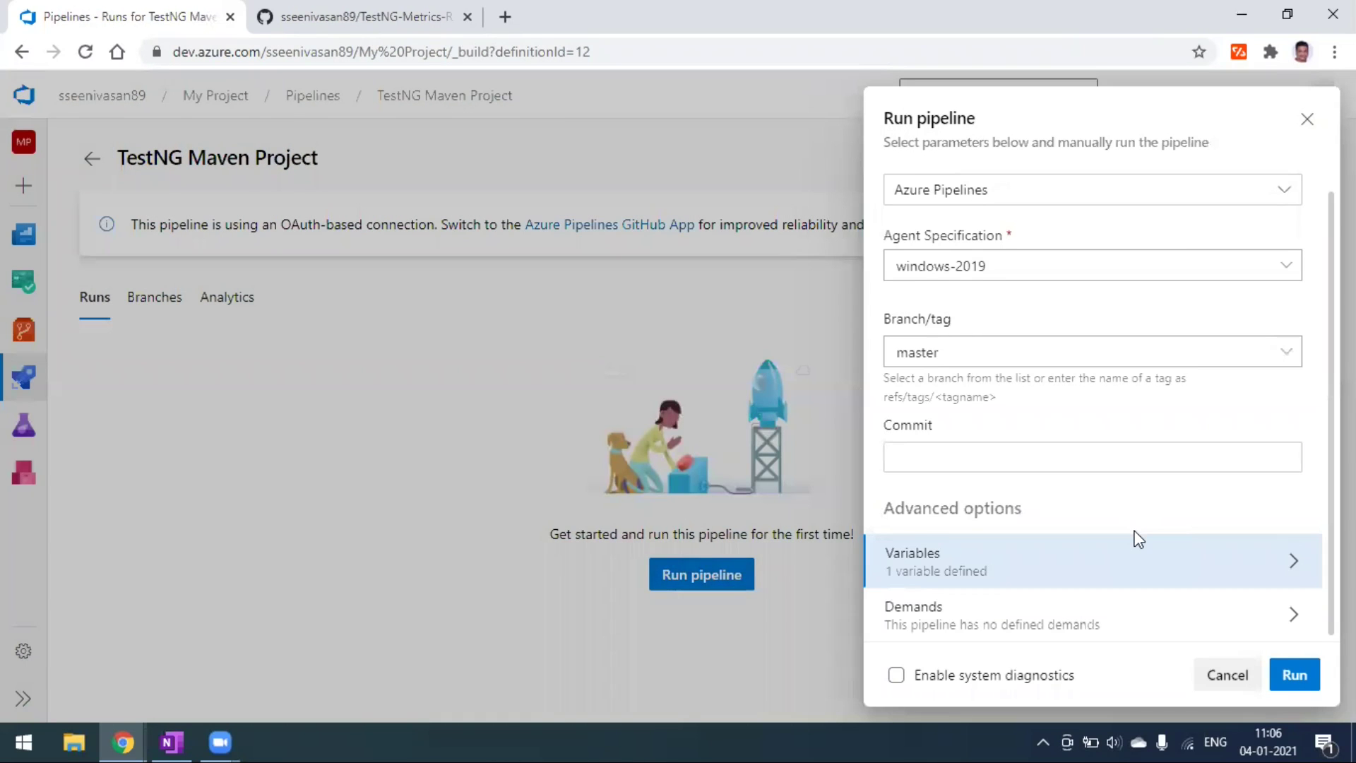
{"action": "left_click", "coordinate": [1297, 674]}
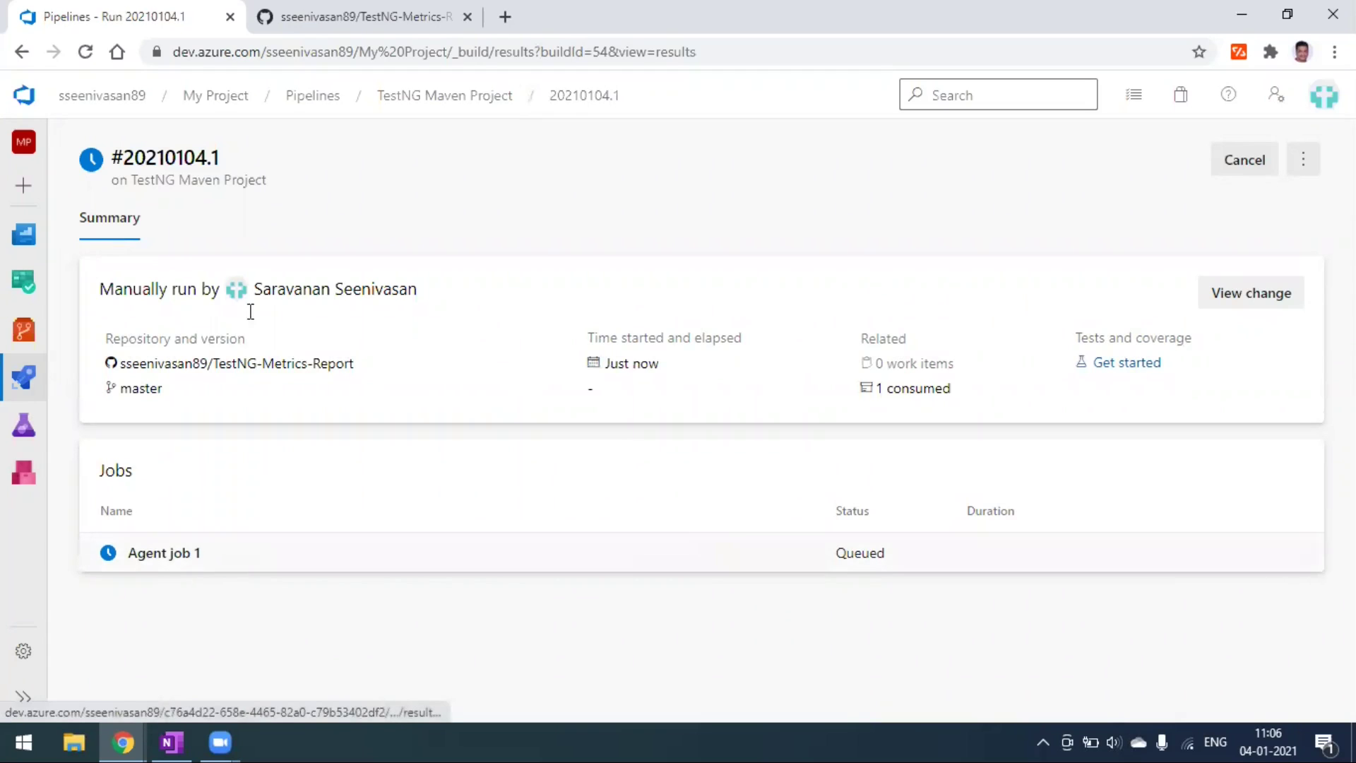
- Check the run number and examine the Agent job 1 logs for Initialize job, Checkout and Build Project, including the Maven package goal
{"action": "left_click_drag", "start_coordinate": [123, 154], "coordinate": [222, 157]}
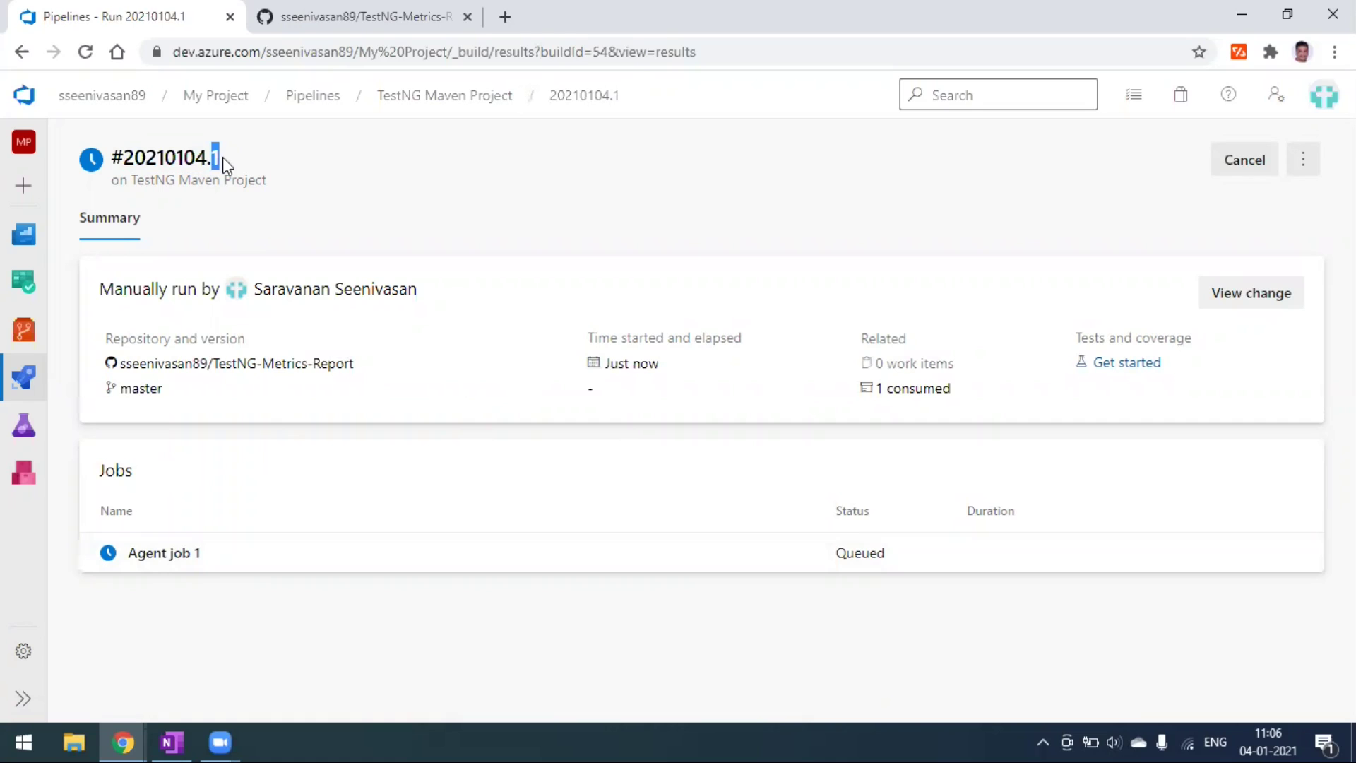
{"action": "left_click", "coordinate": [264, 563]}
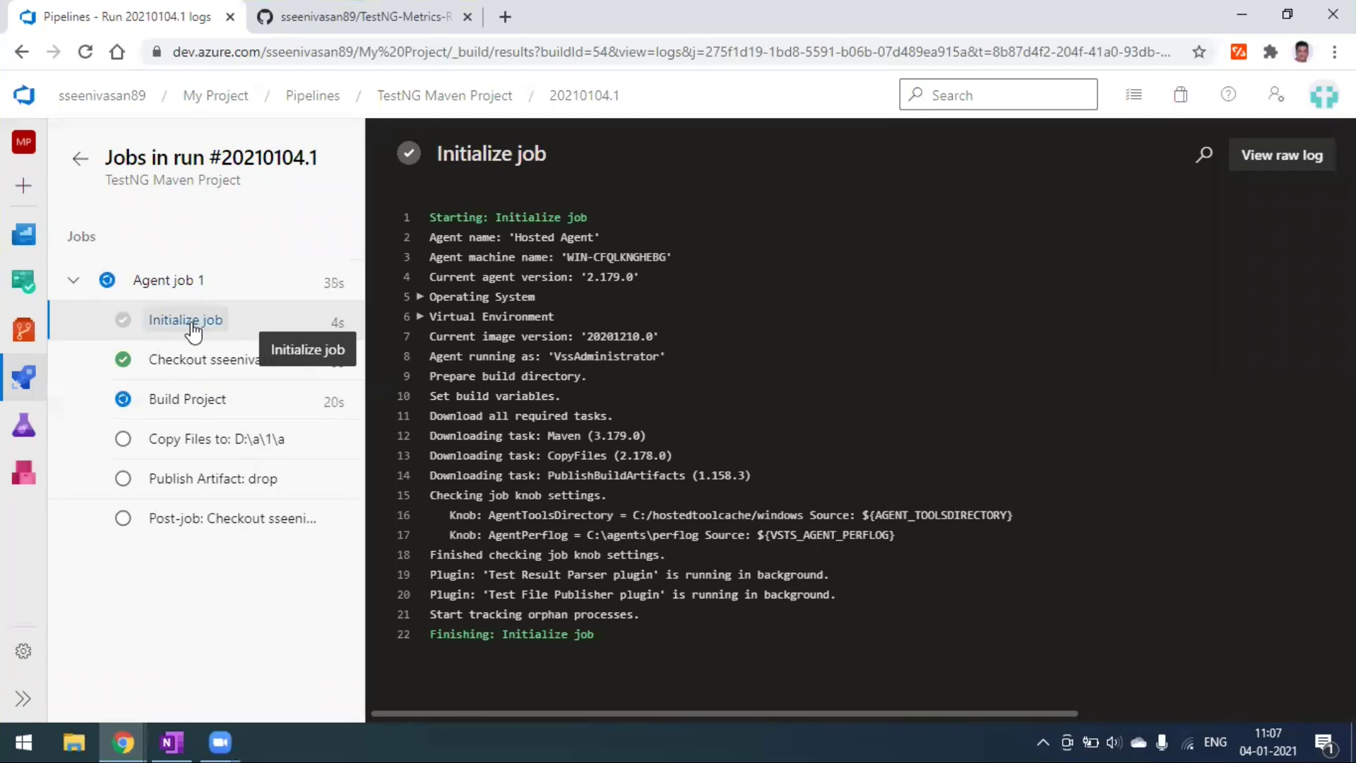
{"action": "left_click", "coordinate": [219, 359]}
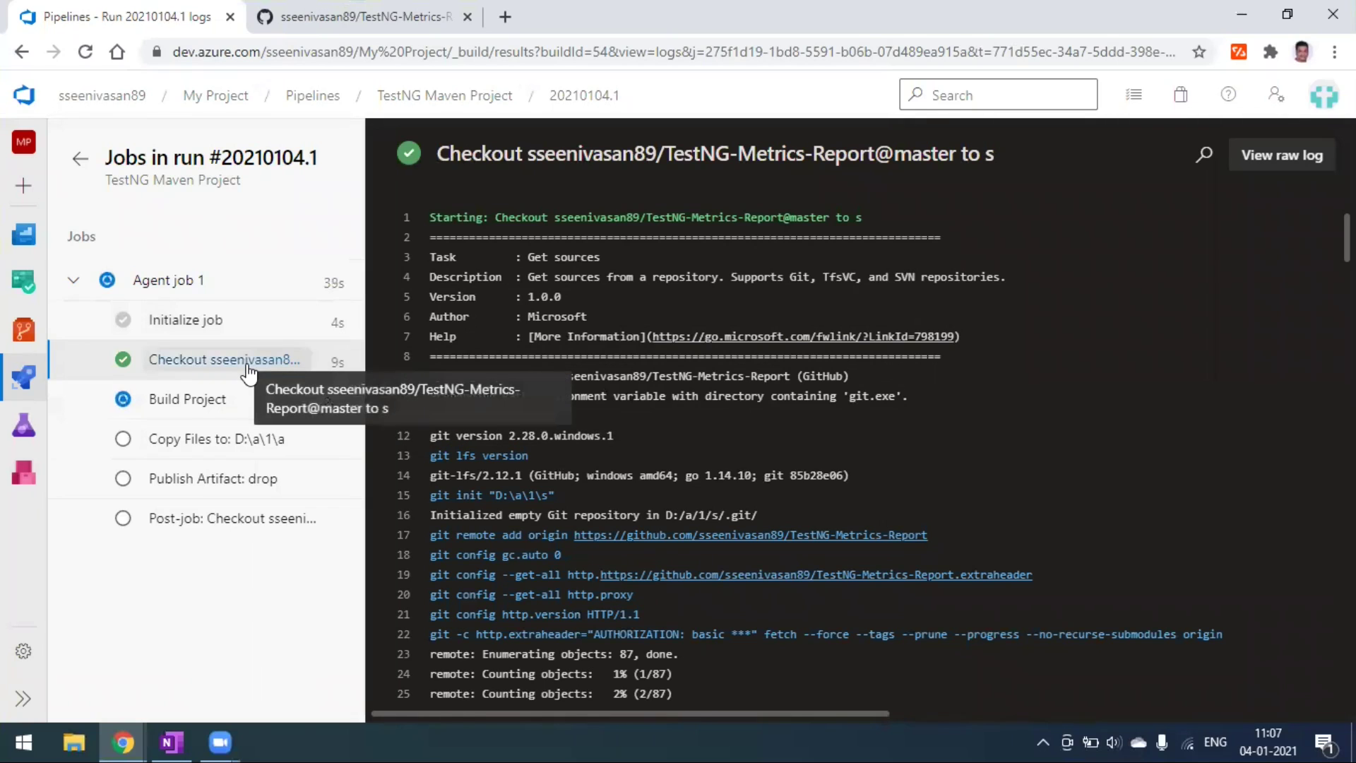
{"action": "left_click", "coordinate": [189, 407]}
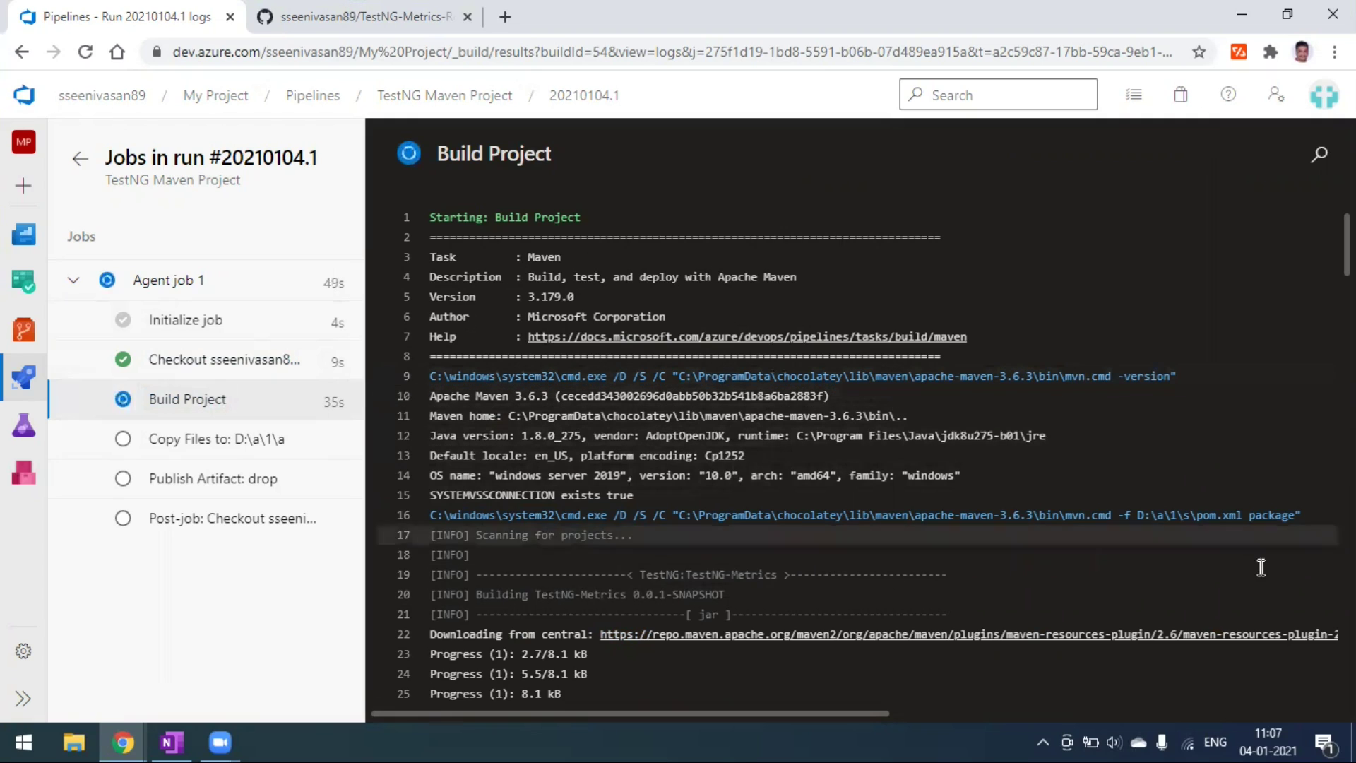
{"action": "left_click_drag", "start_coordinate": [1249, 515], "coordinate": [1297, 521]}
{"action": "left_click", "coordinate": [1244, 543]}
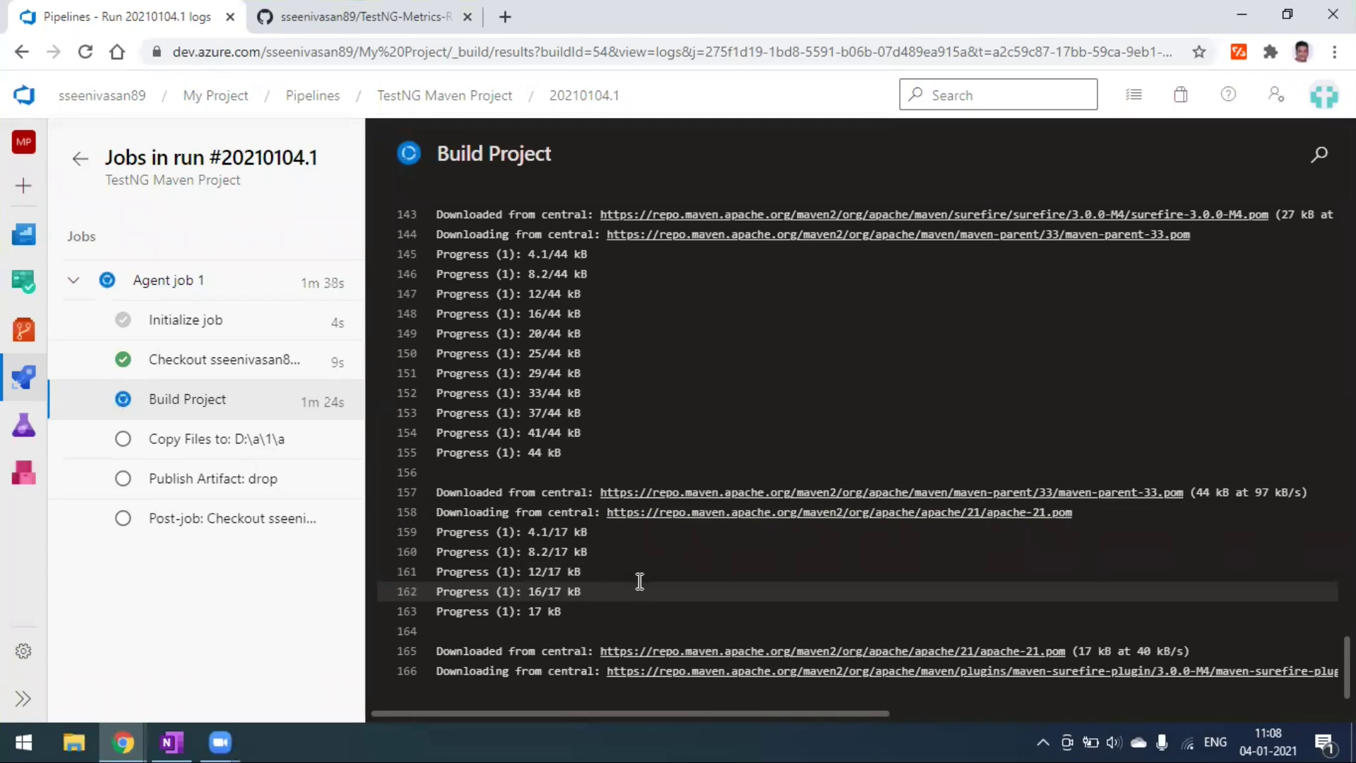
- Return to the run summary and view the commit changes included in the run
{"action": "left_click", "coordinate": [78, 159]}
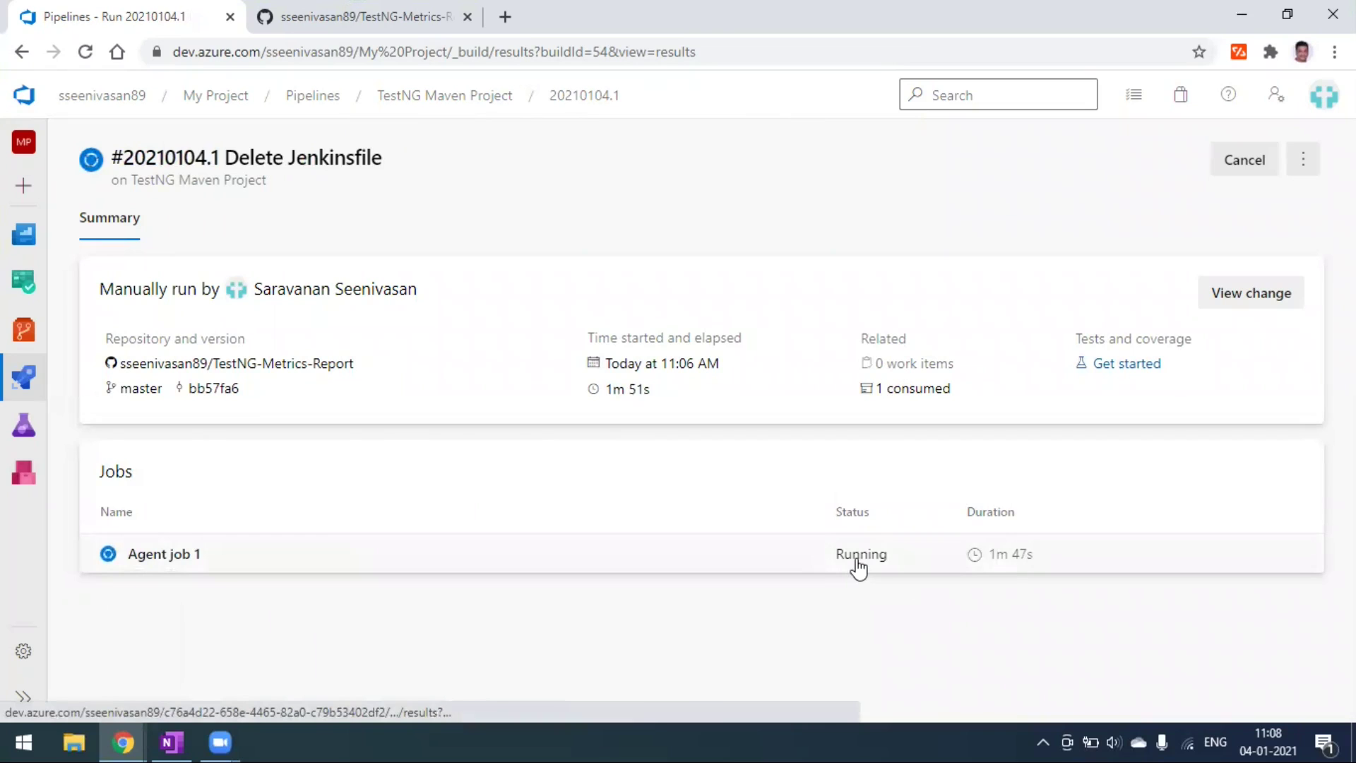
{"action": "left_click", "coordinate": [1250, 300]}
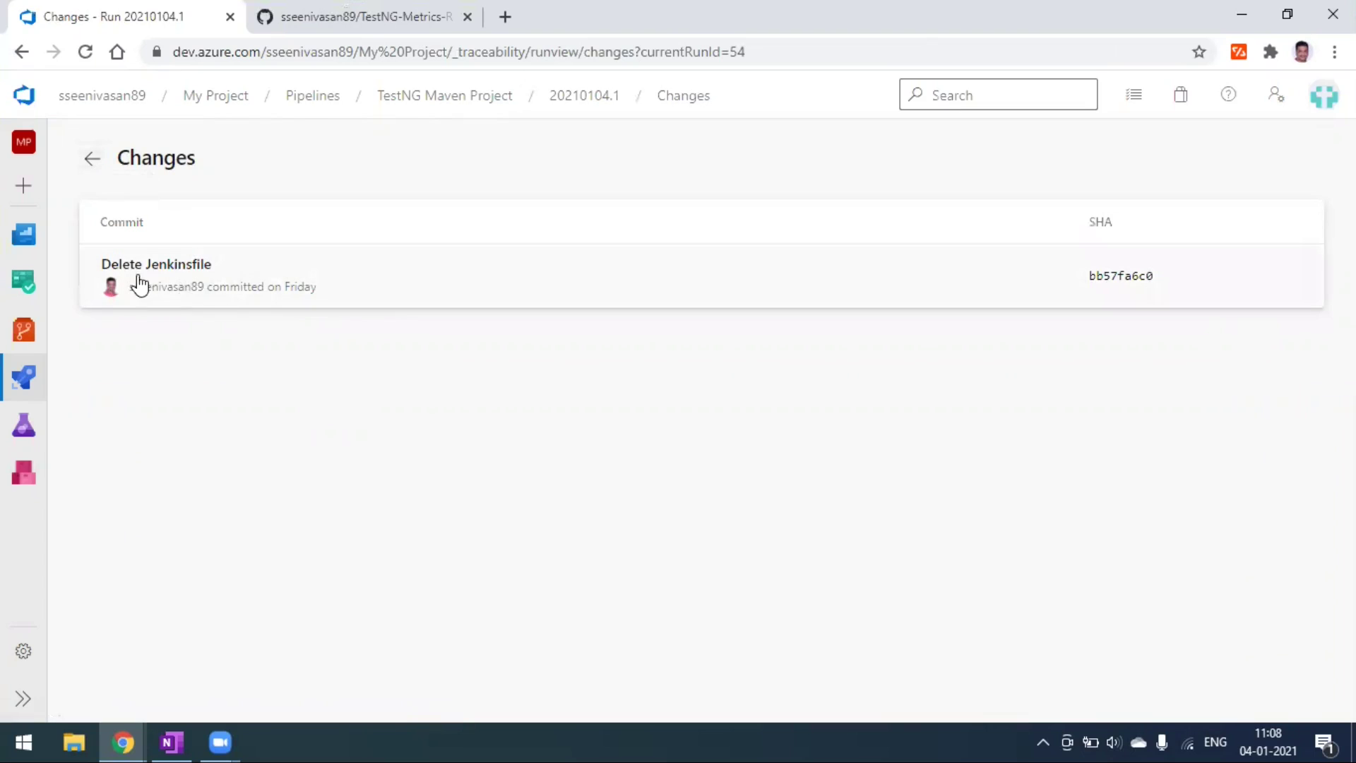
{"action": "left_click", "coordinate": [93, 159]}
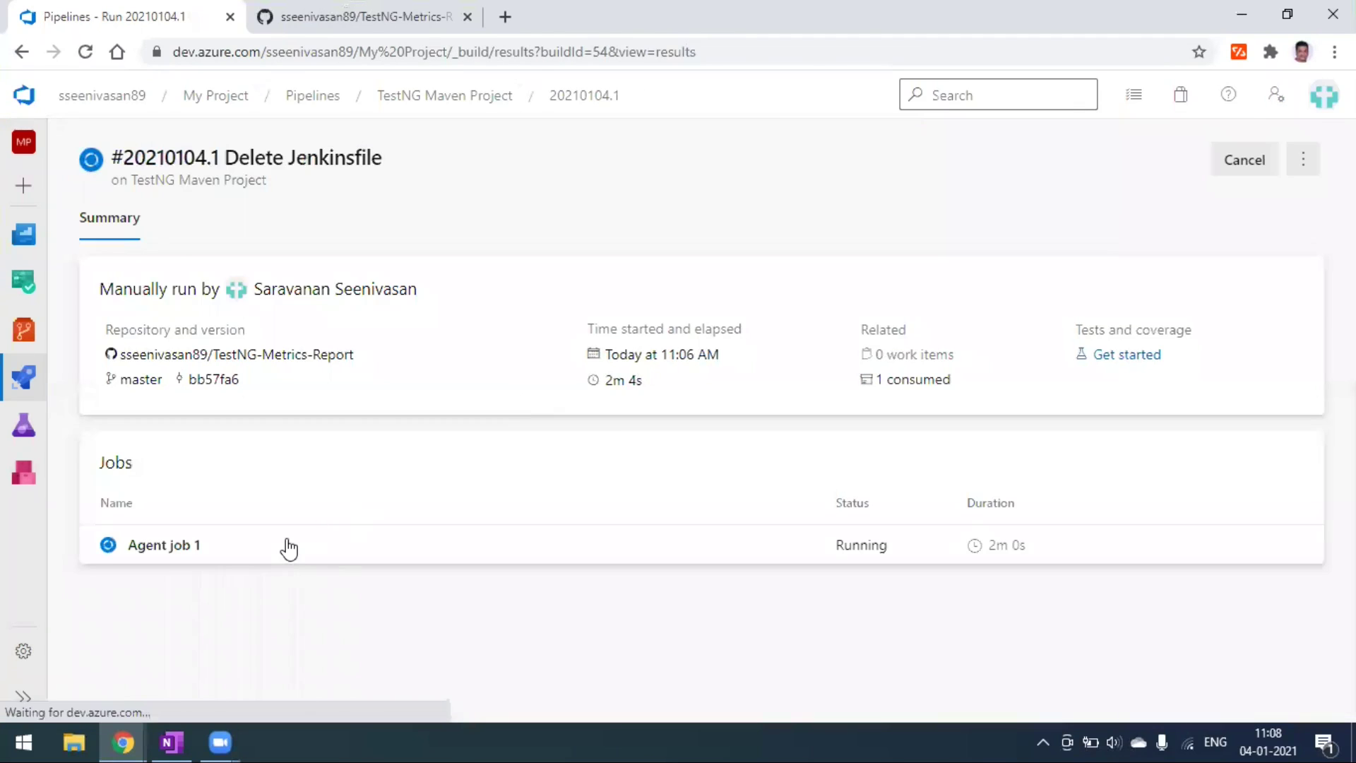
- Reopen the Agent job 1 logs and examine the Build Project log, including its TESTS section
{"action": "left_click", "coordinate": [276, 569]}
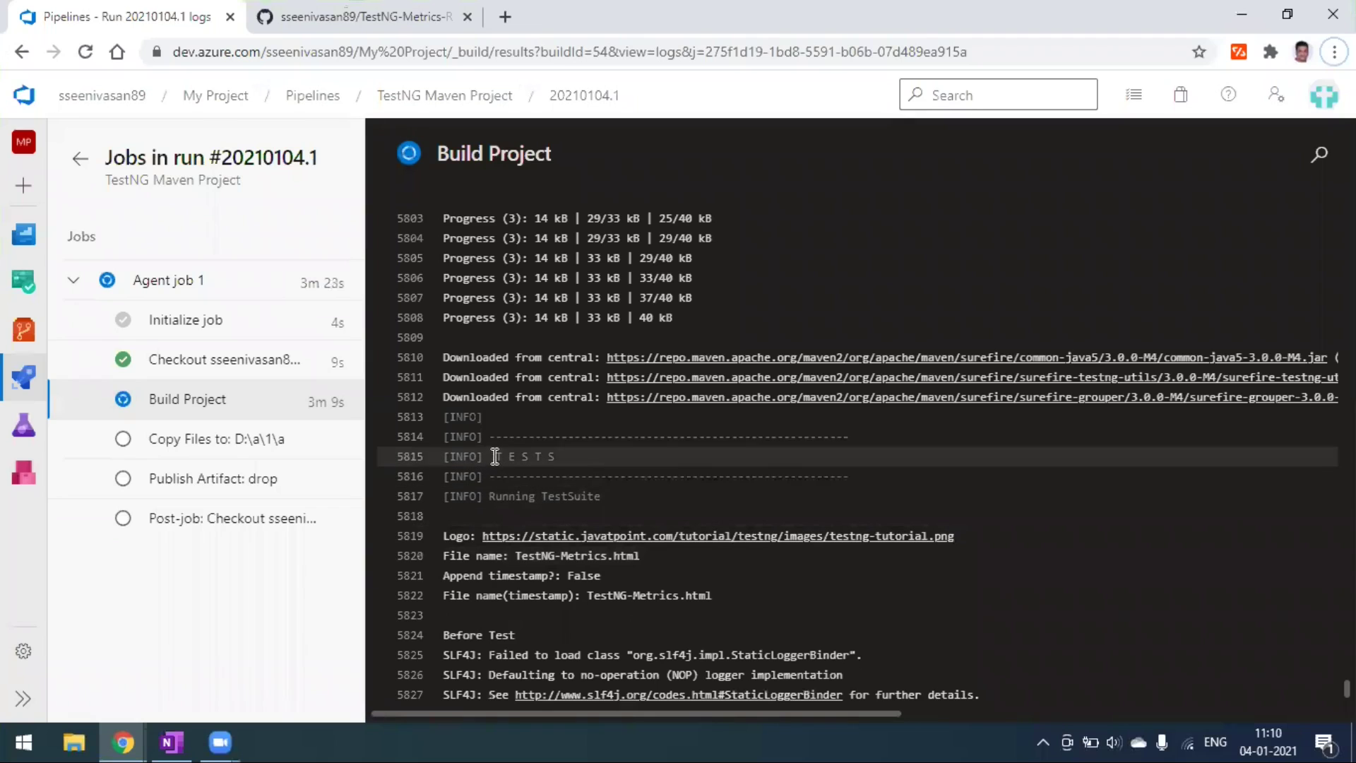
{"action": "left_click_drag", "start_coordinate": [493, 457], "coordinate": [559, 459]}
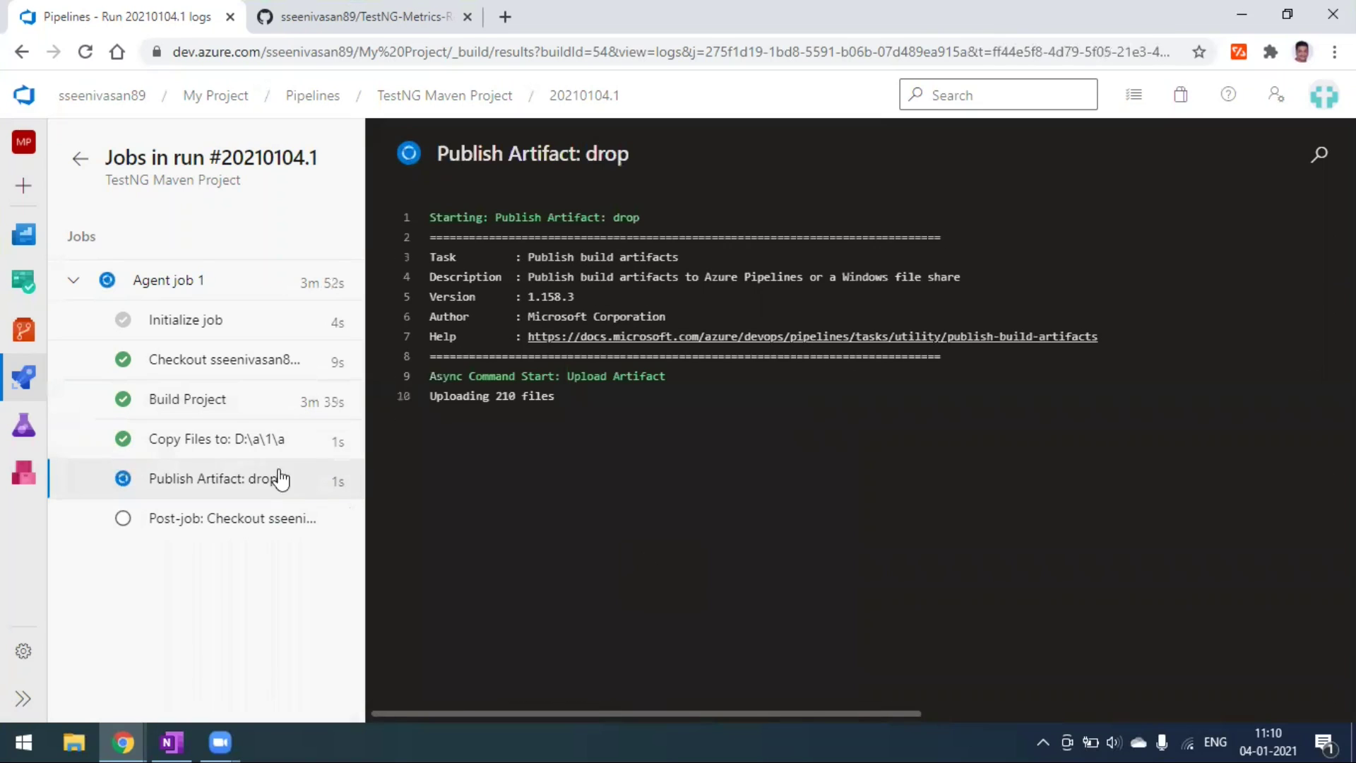
{"action": "left_click", "coordinate": [208, 397]}
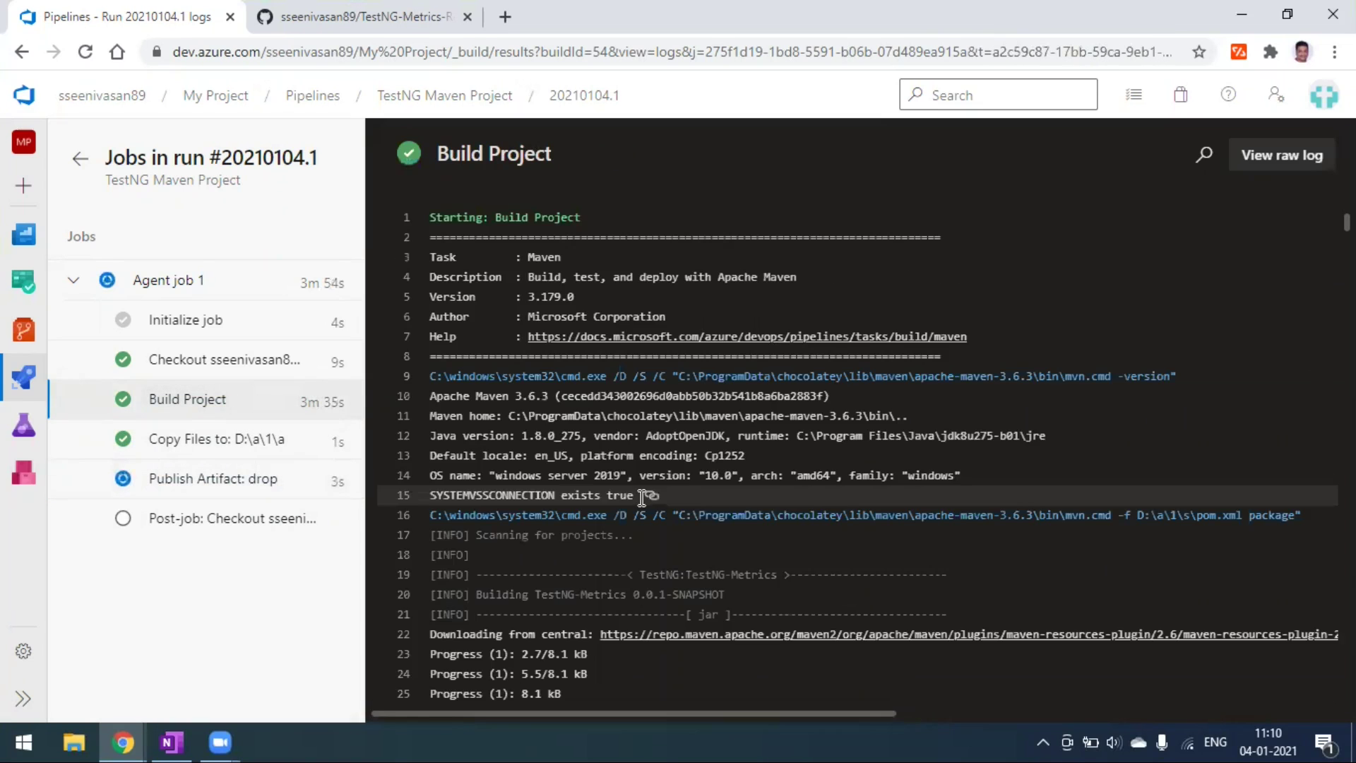
{"action": "scroll", "coordinate": [641, 498], "scroll_direction": "down", "scroll_amount": 5}
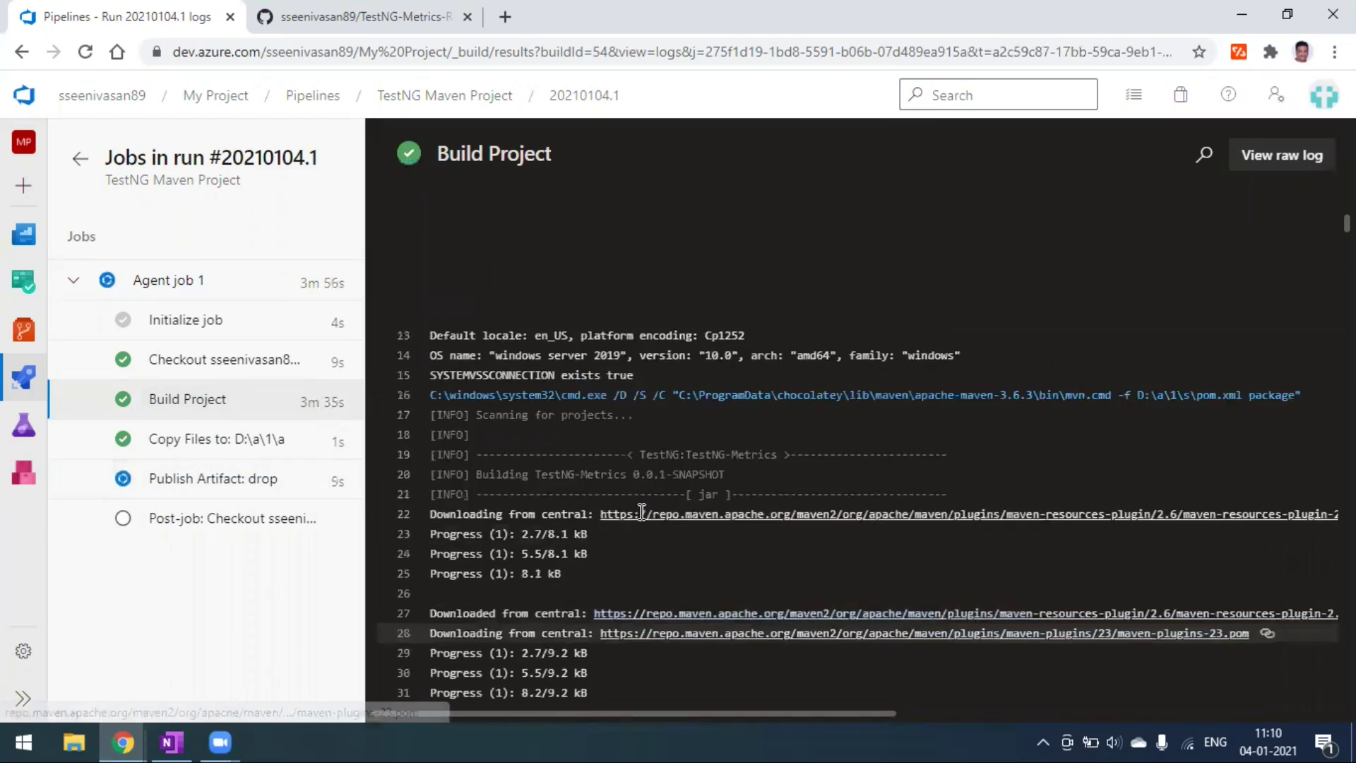
{"action": "scroll", "coordinate": [641, 515], "scroll_direction": "down", "scroll_amount": 8}
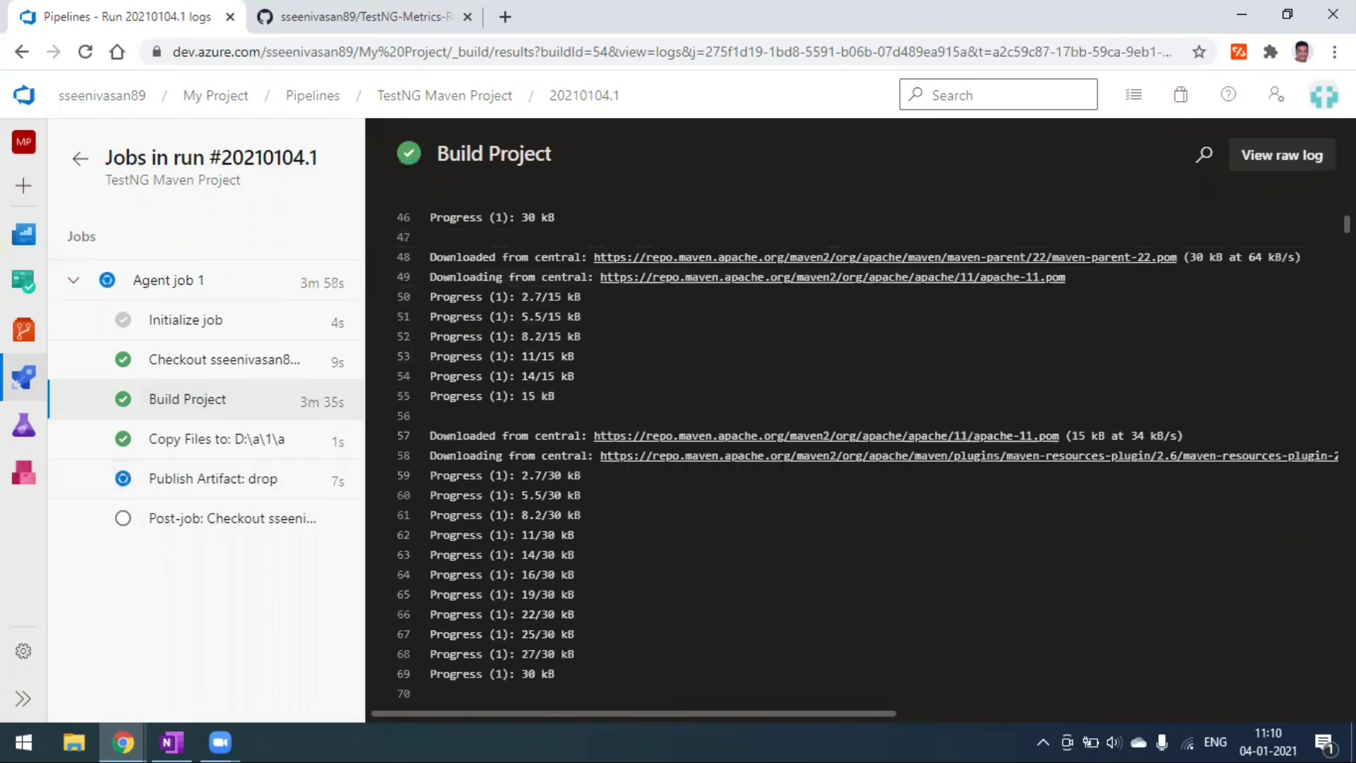
{"action": "left_click_drag", "start_coordinate": [1347, 224], "coordinate": [1346, 658]}
{"action": "scroll", "coordinate": [782, 547], "scroll_direction": "down", "scroll_amount": 20}
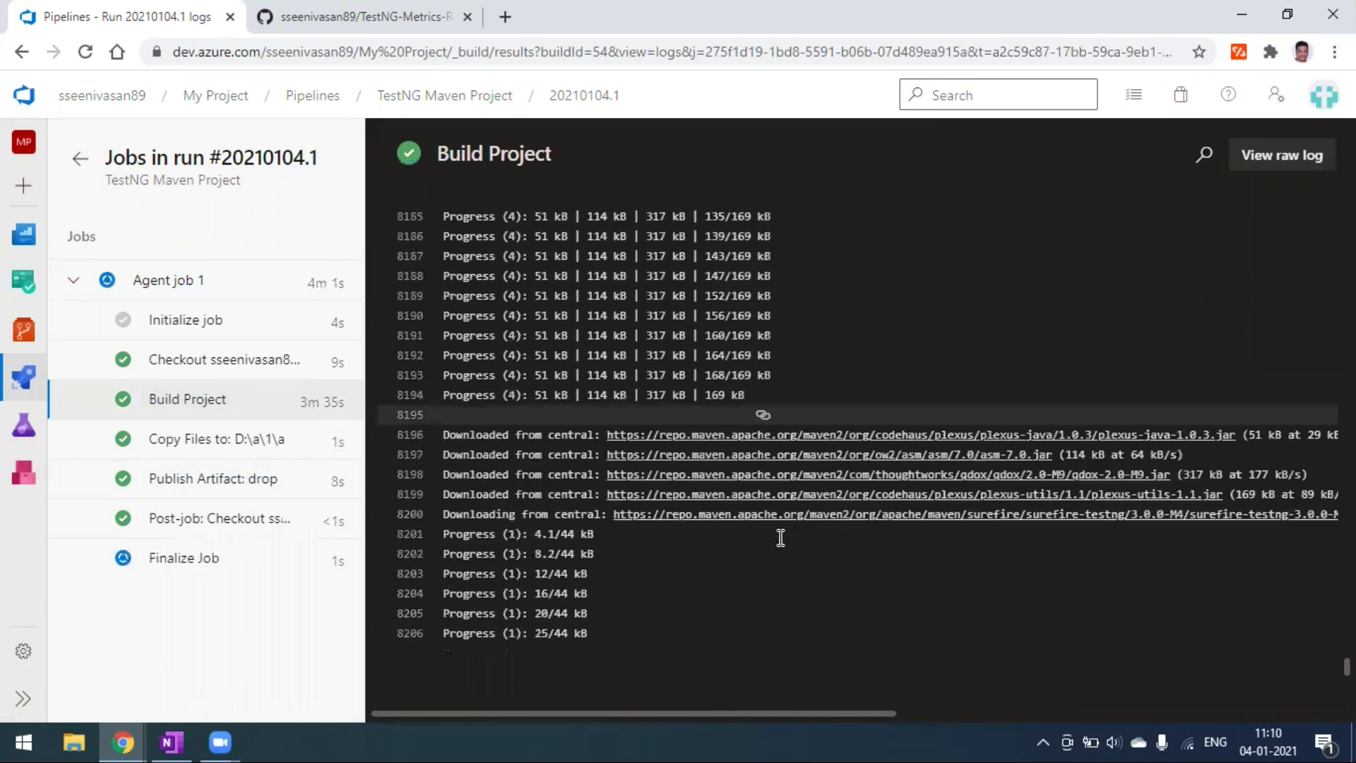
{"action": "scroll", "coordinate": [781, 535], "scroll_direction": "up", "scroll_amount": 10}
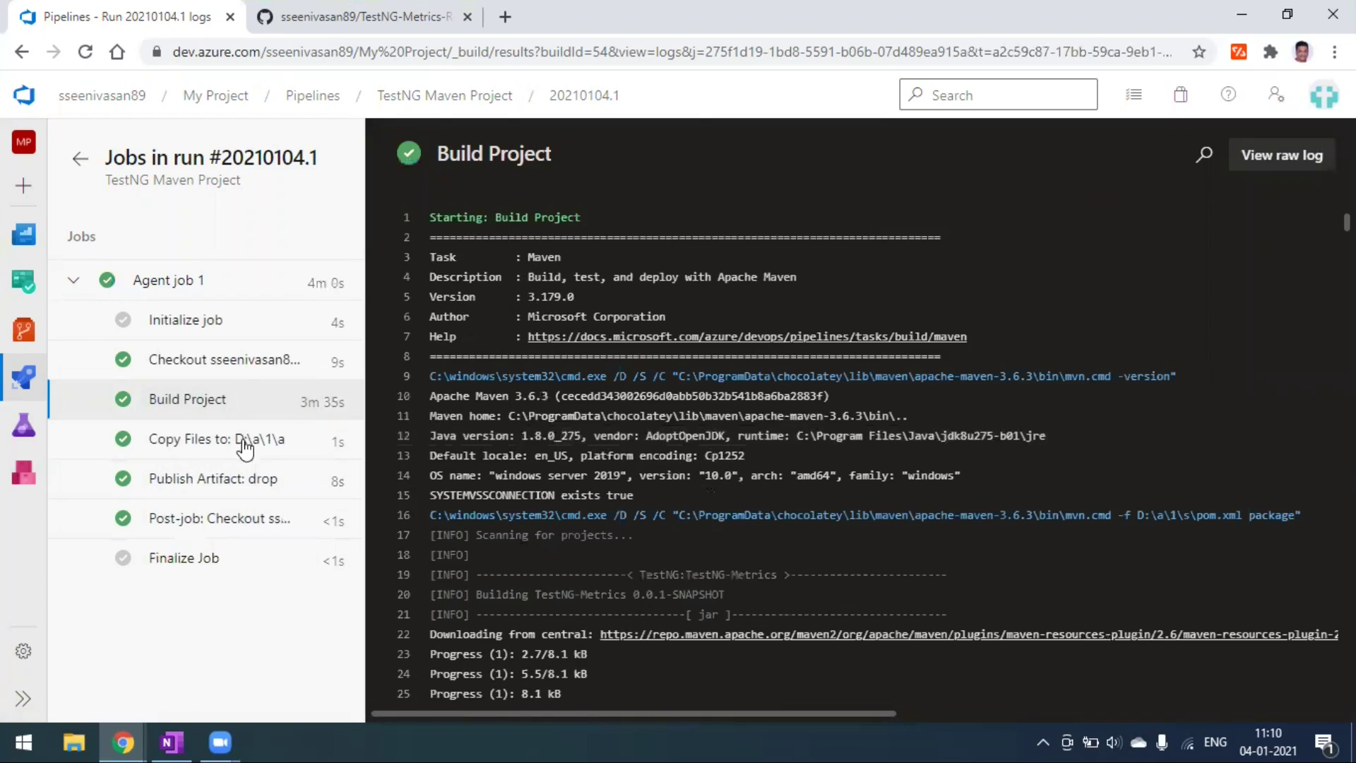
{"action": "scroll", "coordinate": [565, 515], "scroll_direction": "down", "scroll_amount": 3}
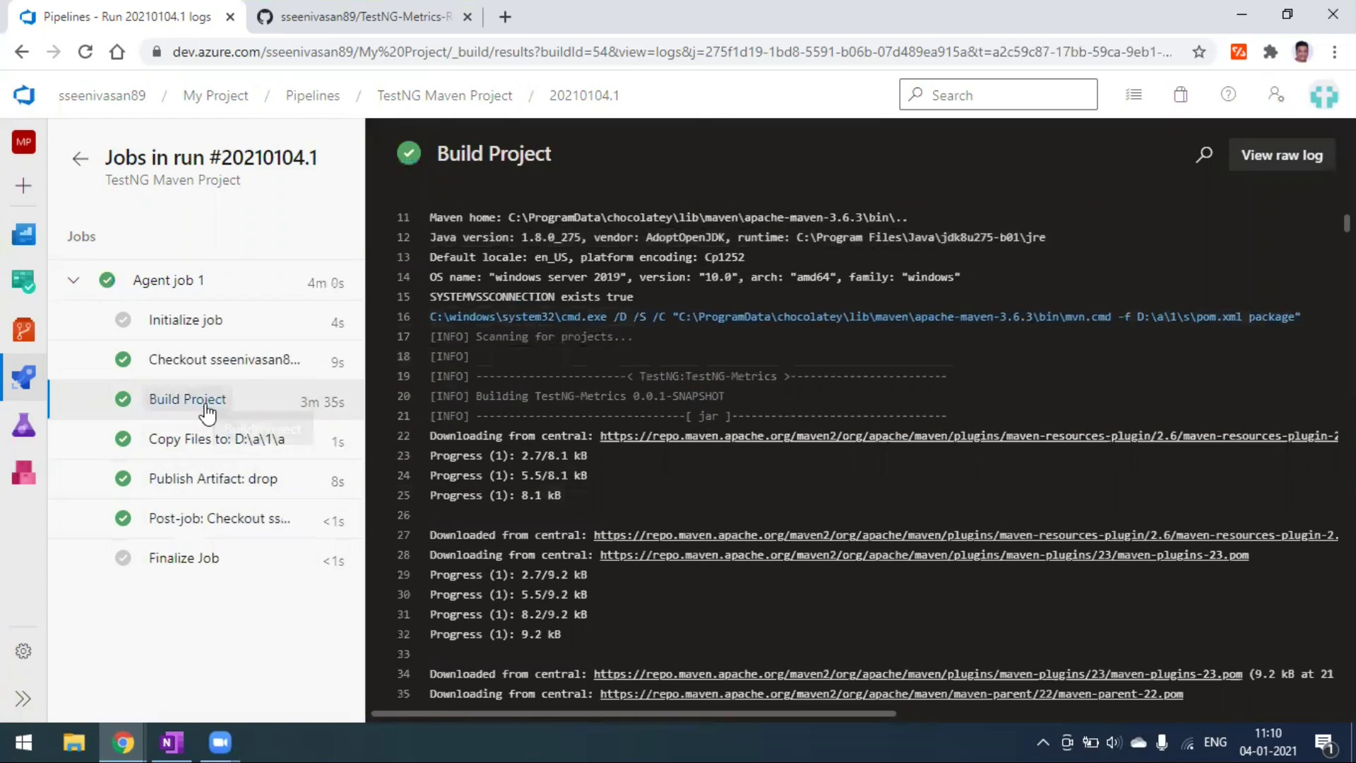
{"action": "left_click", "coordinate": [207, 406]}
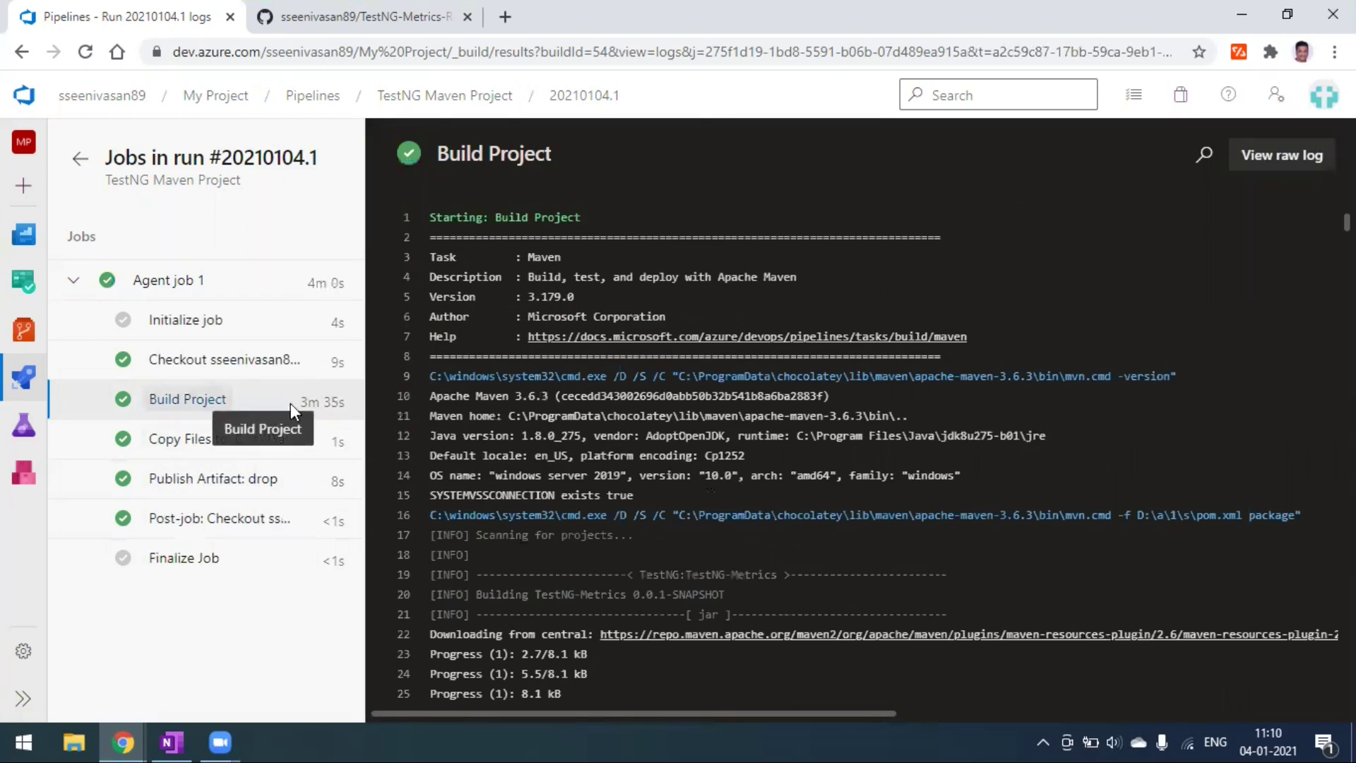
- Examine the Copy Files task log of Agent job 1 through to its last line
{"action": "left_click", "coordinate": [208, 440]}
{"action": "scroll", "coordinate": [733, 495], "scroll_direction": "down", "scroll_amount": 8}
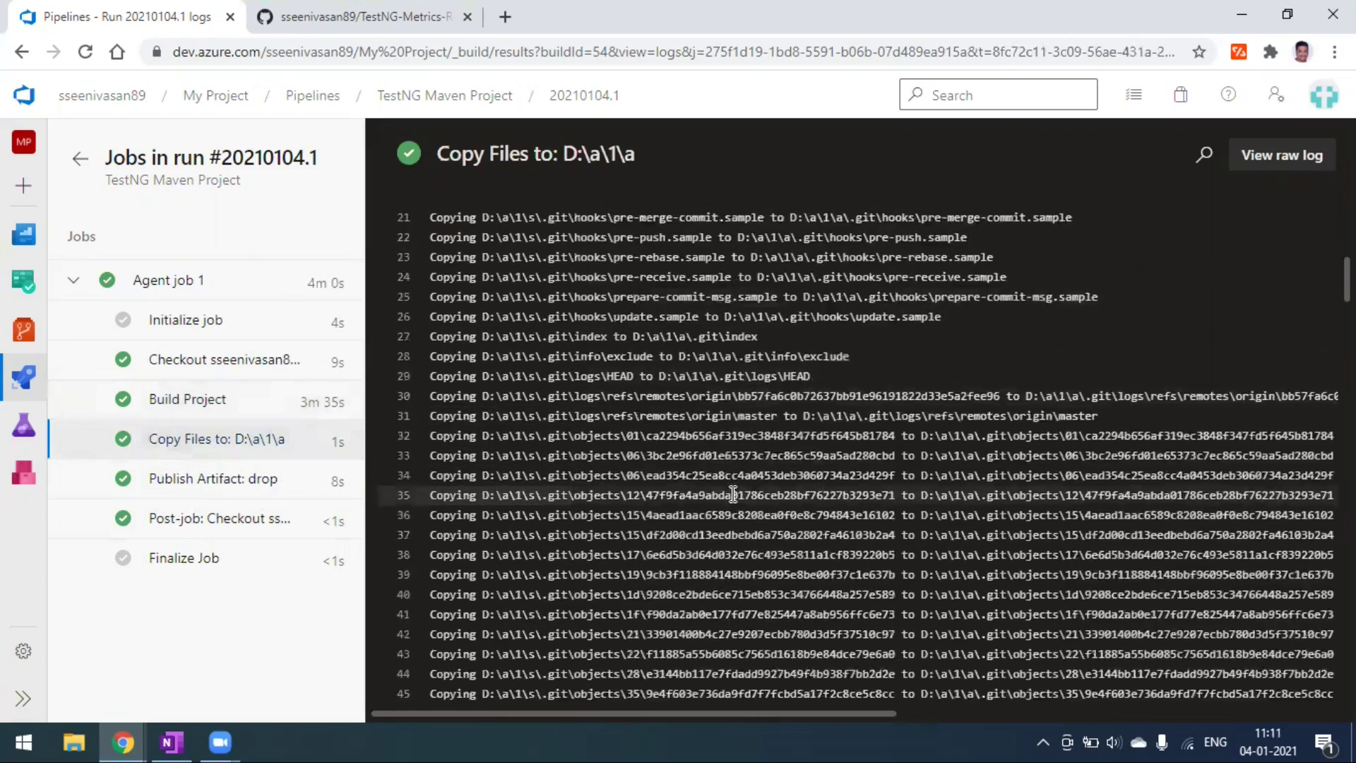
{"action": "scroll", "coordinate": [733, 494], "scroll_direction": "down", "scroll_amount": 14}
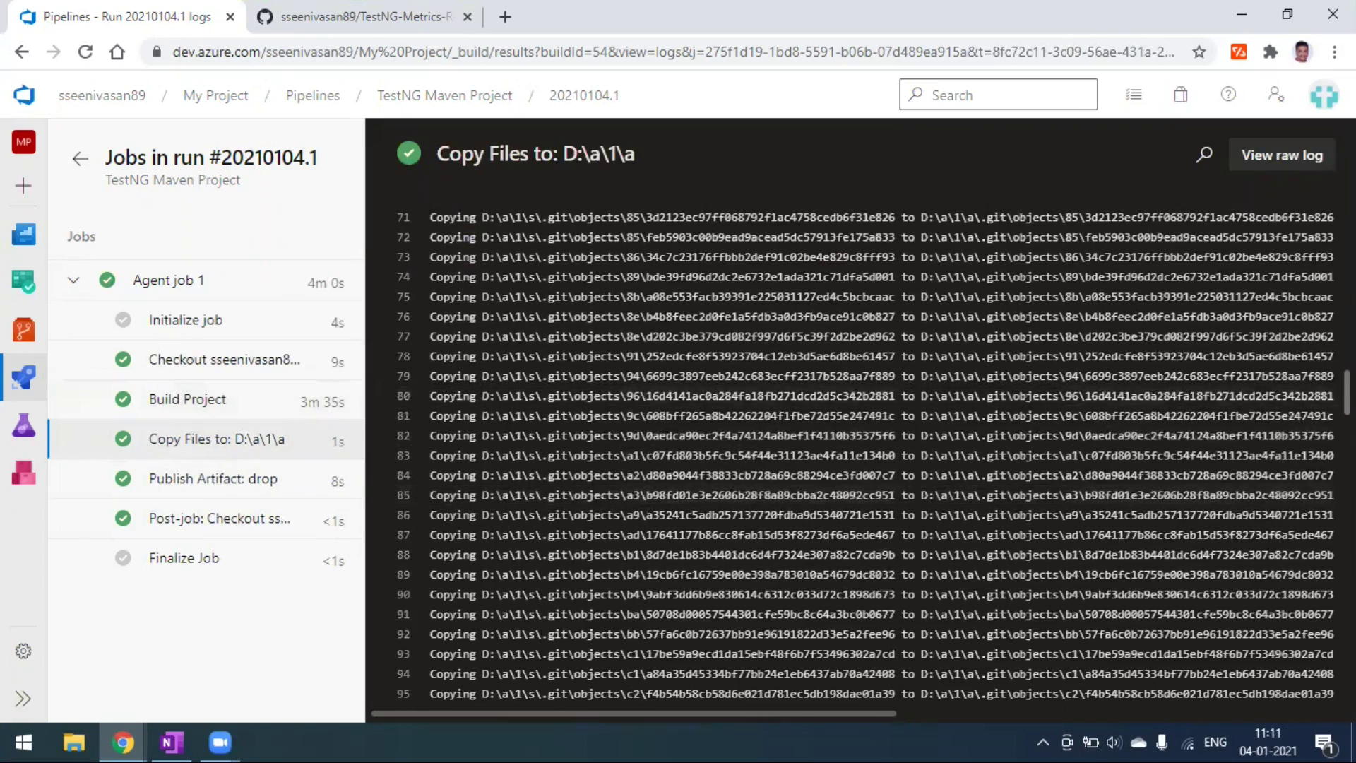
{"action": "scroll", "coordinate": [733, 495], "scroll_direction": "down", "scroll_amount": 20}
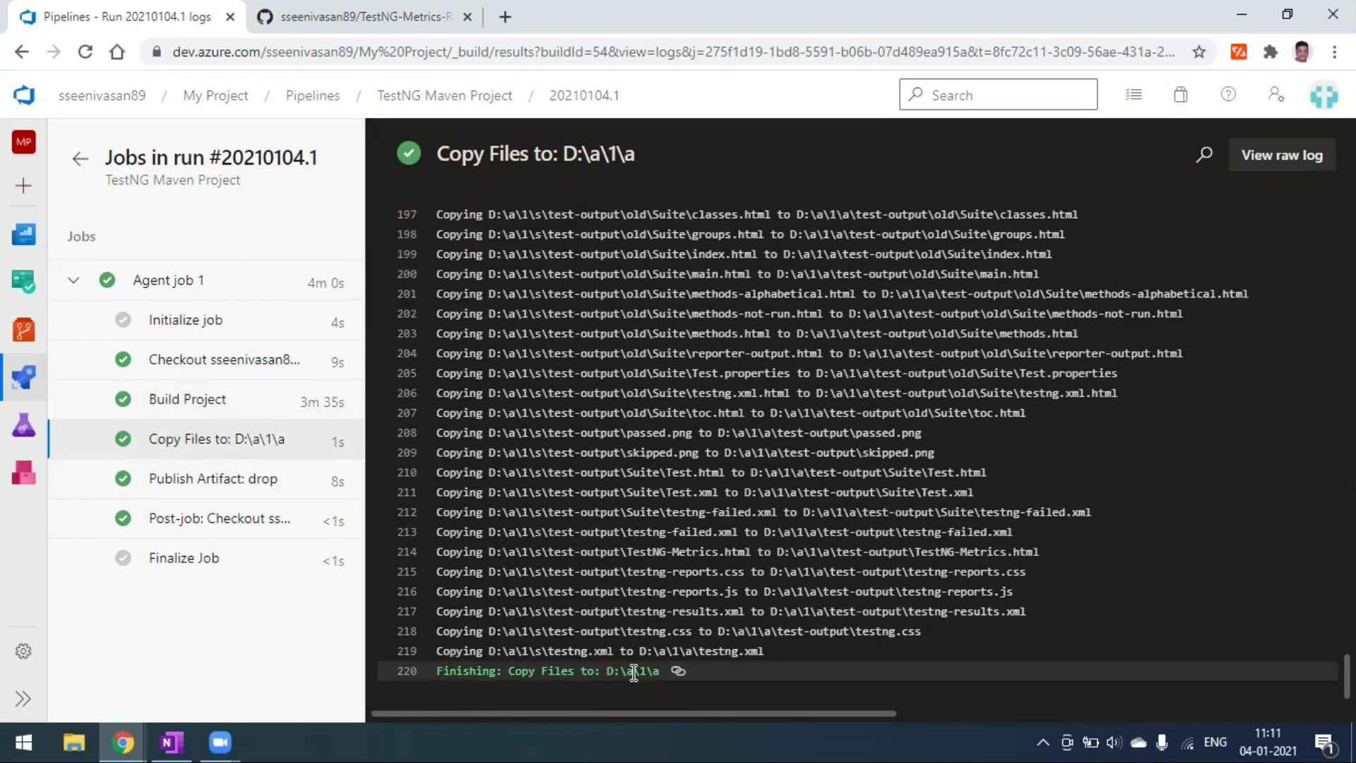
- Examine the logs of the Publish Artifact: drop, Post-job: Checkout and Finalize Job steps
{"action": "left_click", "coordinate": [212, 486]}
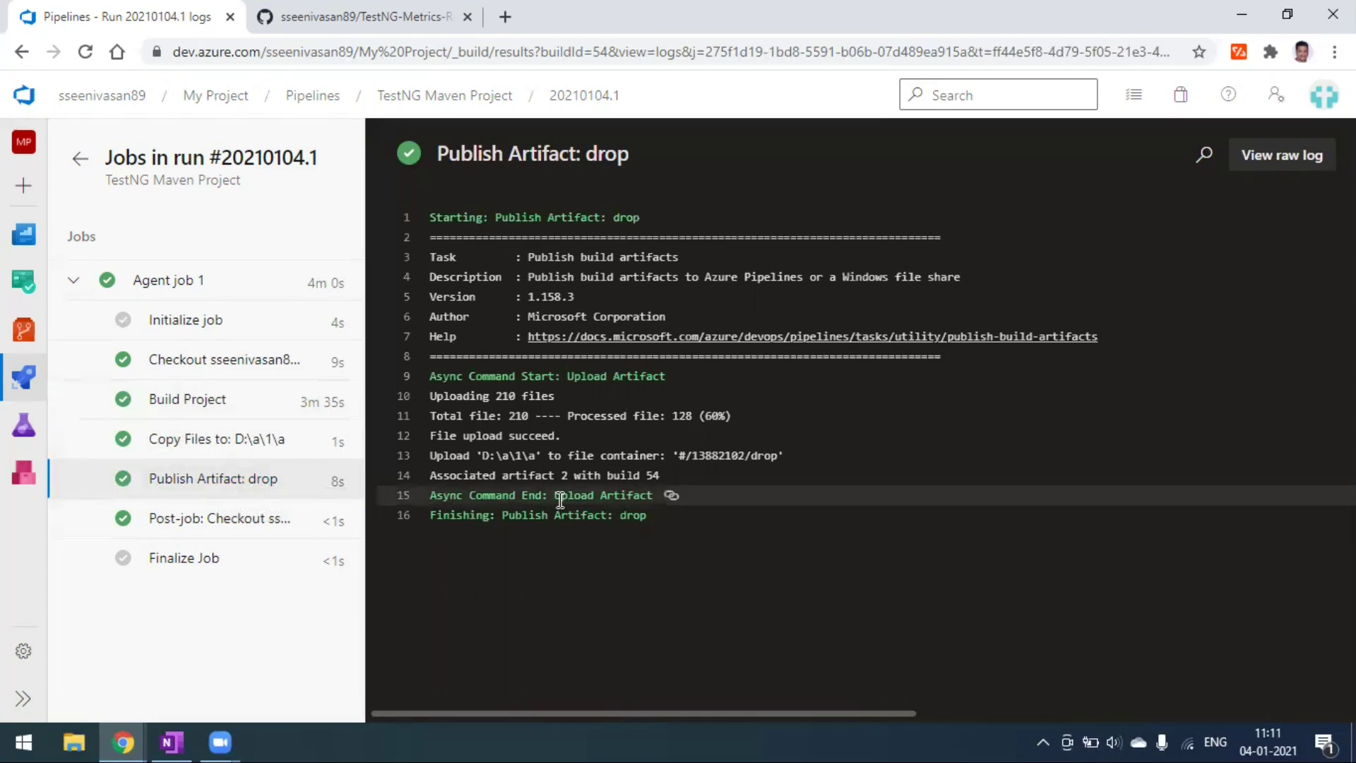
{"action": "left_click_drag", "start_coordinate": [552, 495], "coordinate": [648, 497]}
{"action": "left_click_drag", "start_coordinate": [509, 514], "coordinate": [648, 516]}
{"action": "left_click", "coordinate": [606, 565]}
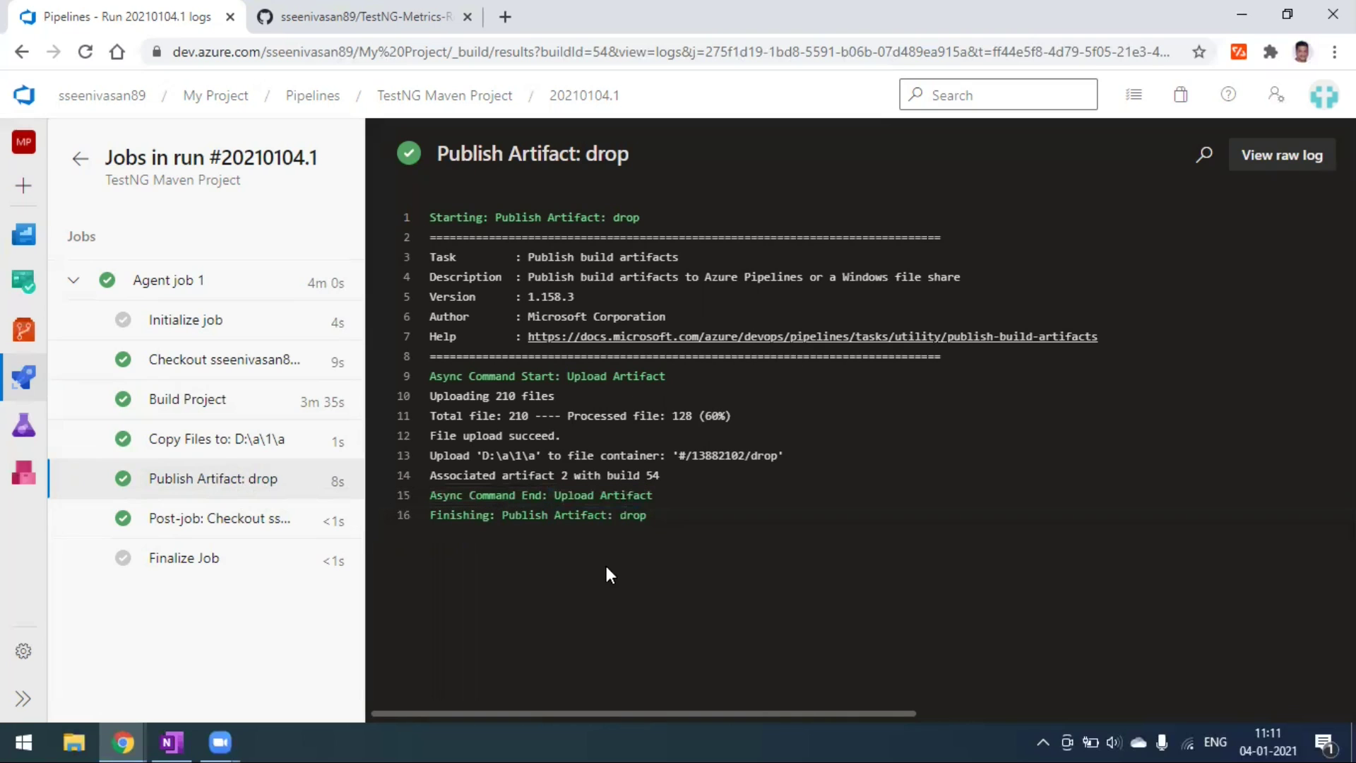
{"action": "left_click", "coordinate": [221, 528]}
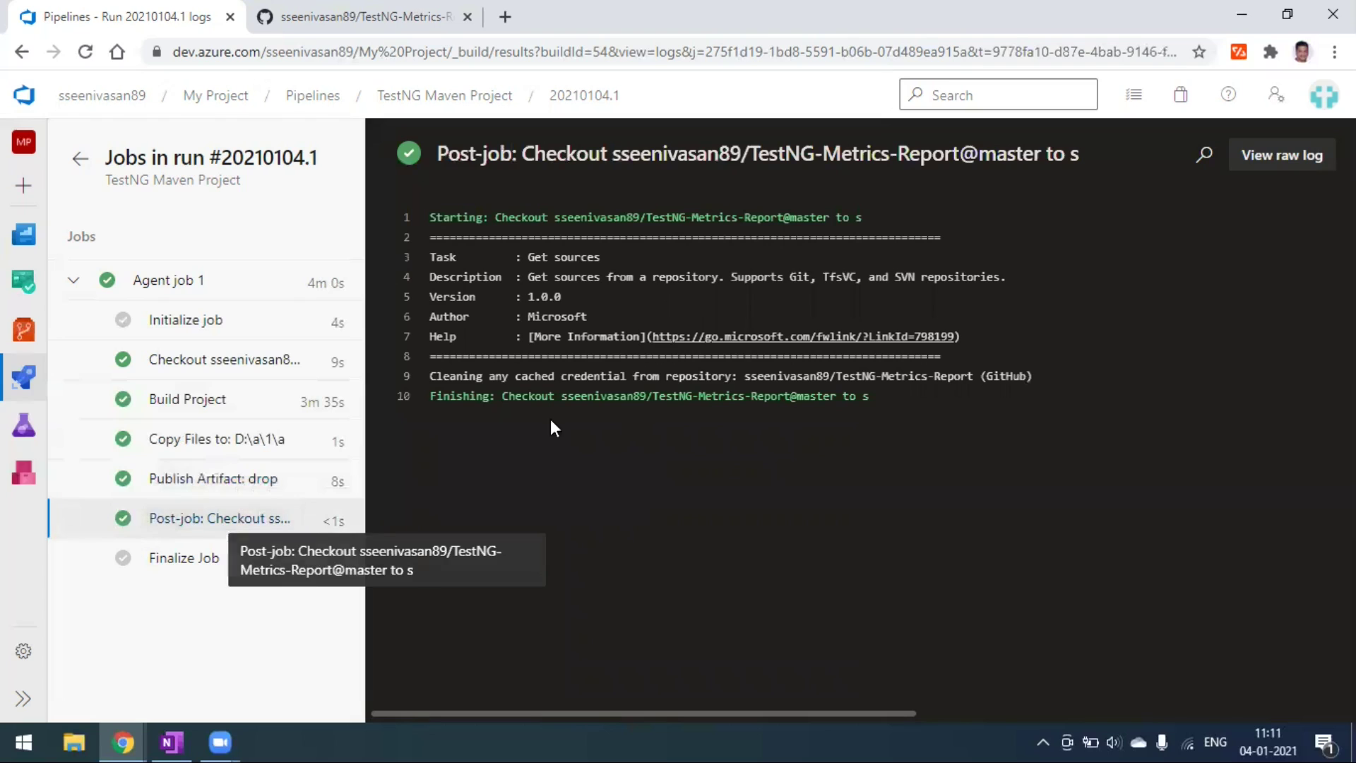
{"action": "left_click", "coordinate": [178, 565]}
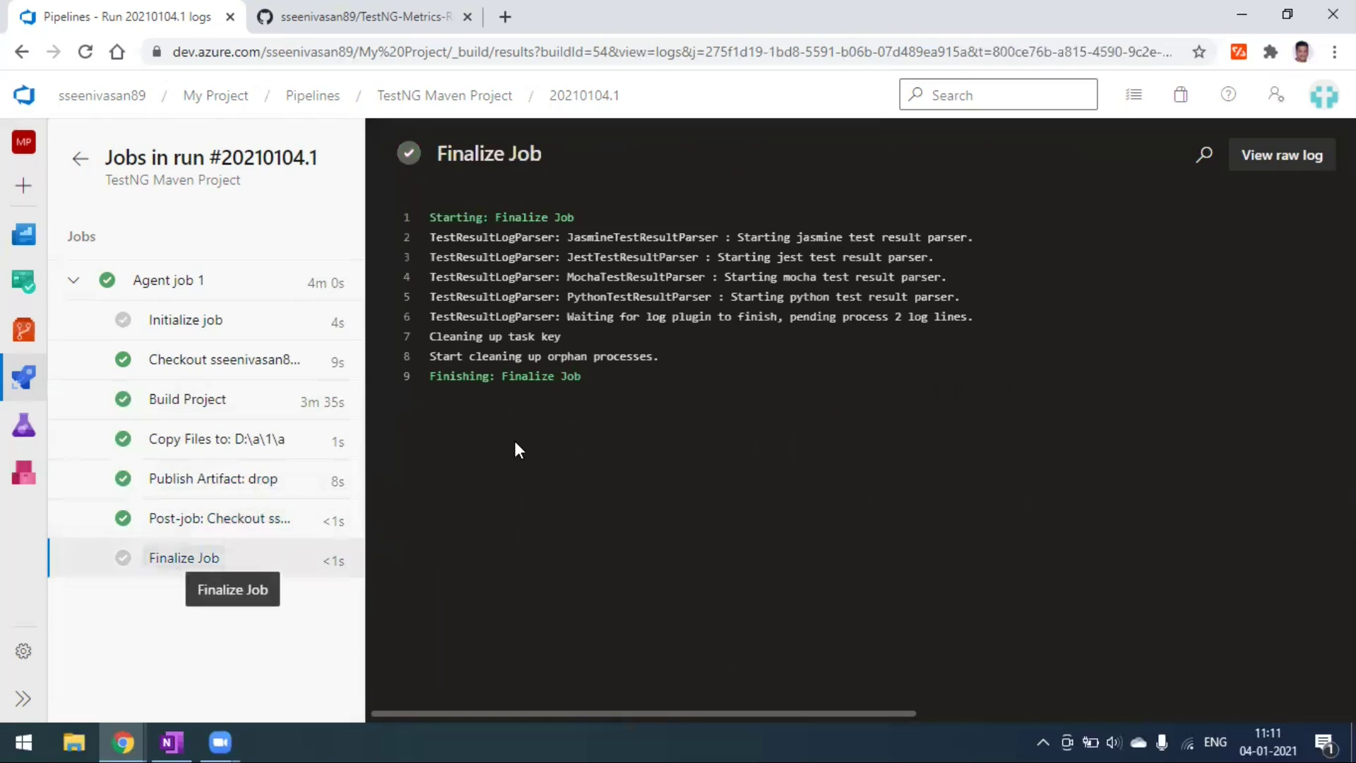
- Return to the run summary and check the year, month and day parts of the run number
{"action": "left_click", "coordinate": [80, 168]}
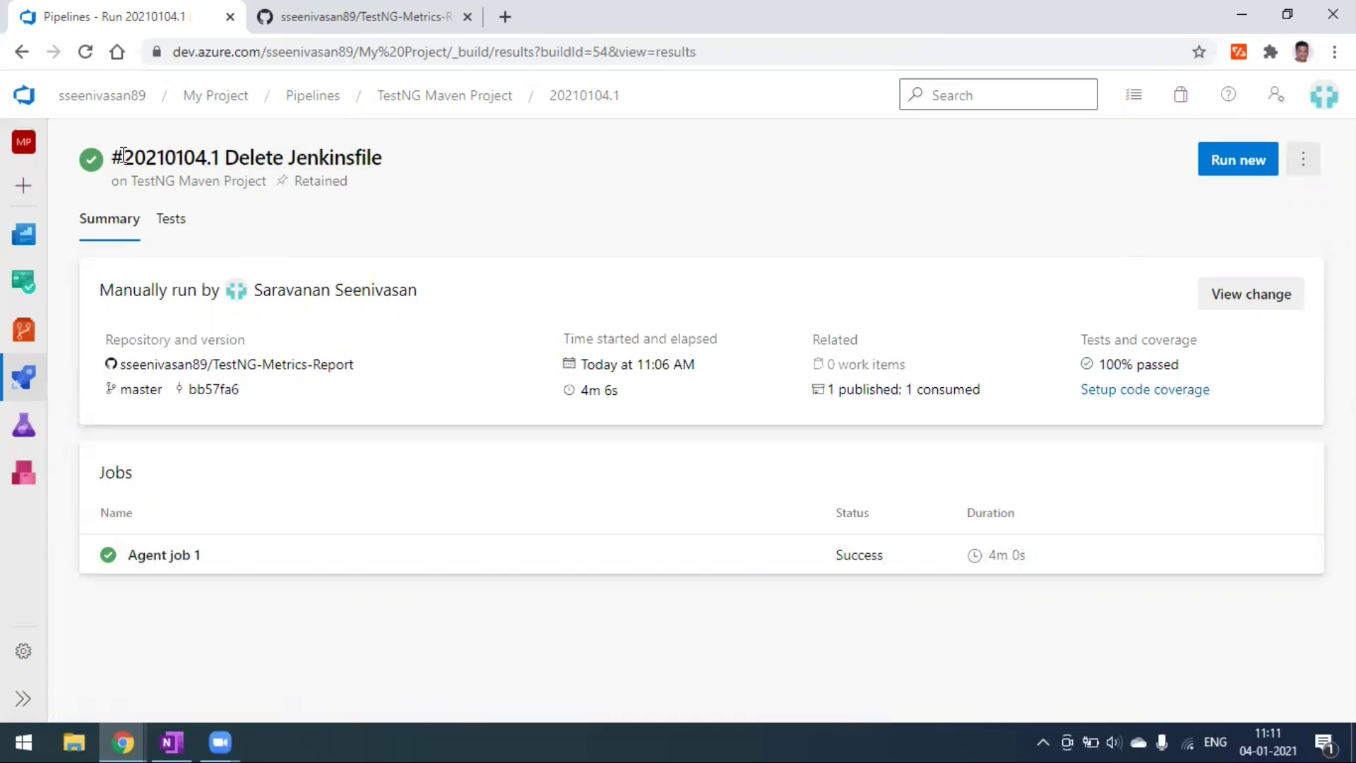
{"action": "left_click_drag", "start_coordinate": [128, 156], "coordinate": [161, 157]}
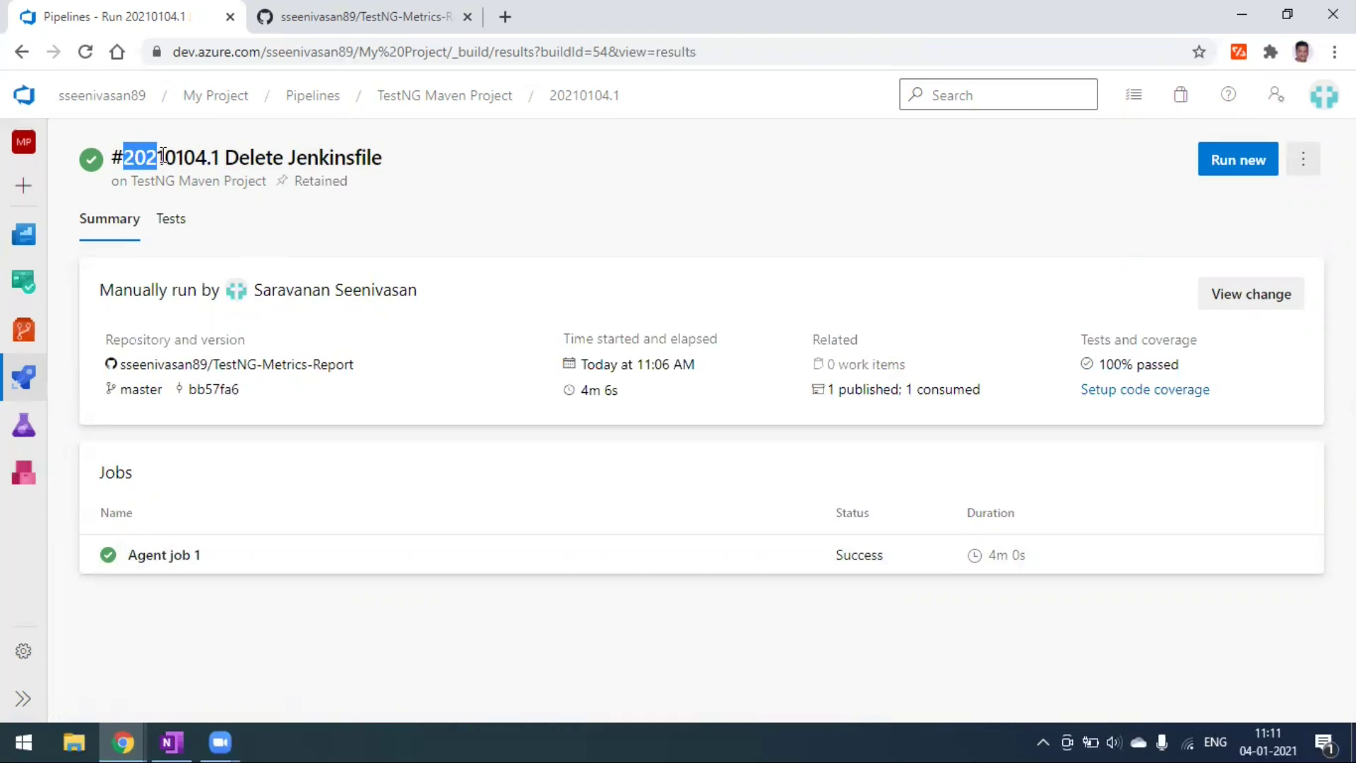
{"action": "left_click", "coordinate": [163, 156]}
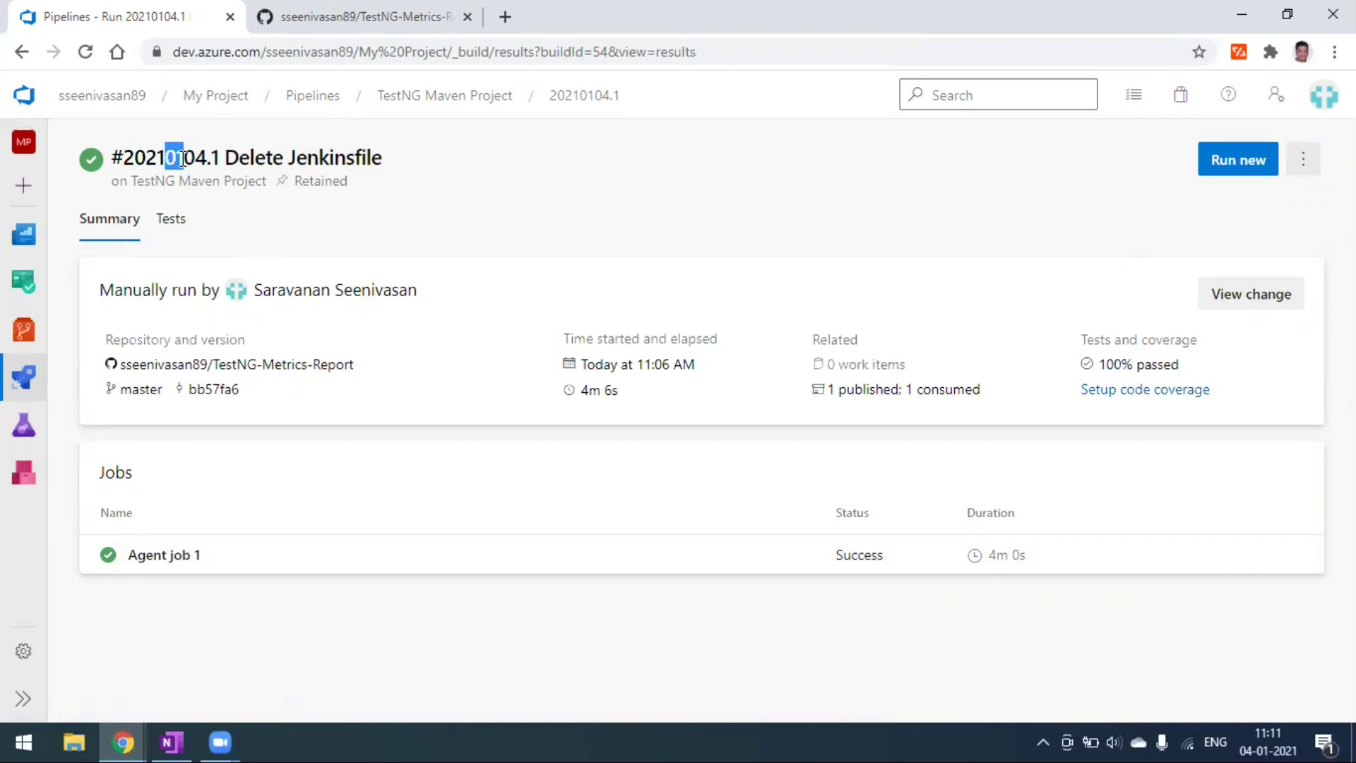
{"action": "left_click", "coordinate": [200, 159]}
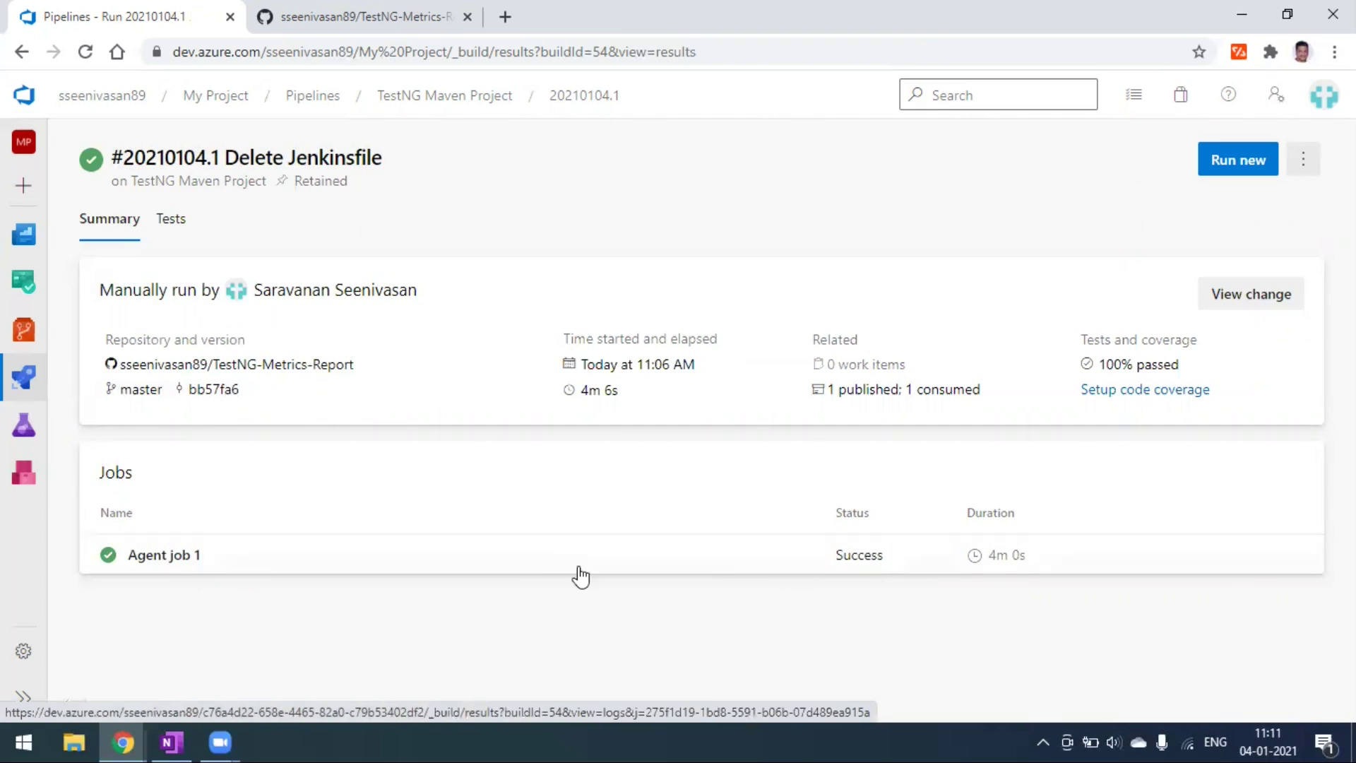
- Reopen the Build Project log of Agent job 1 and examine the Maven build outcome and the test results line
{"action": "left_click", "coordinate": [471, 565]}
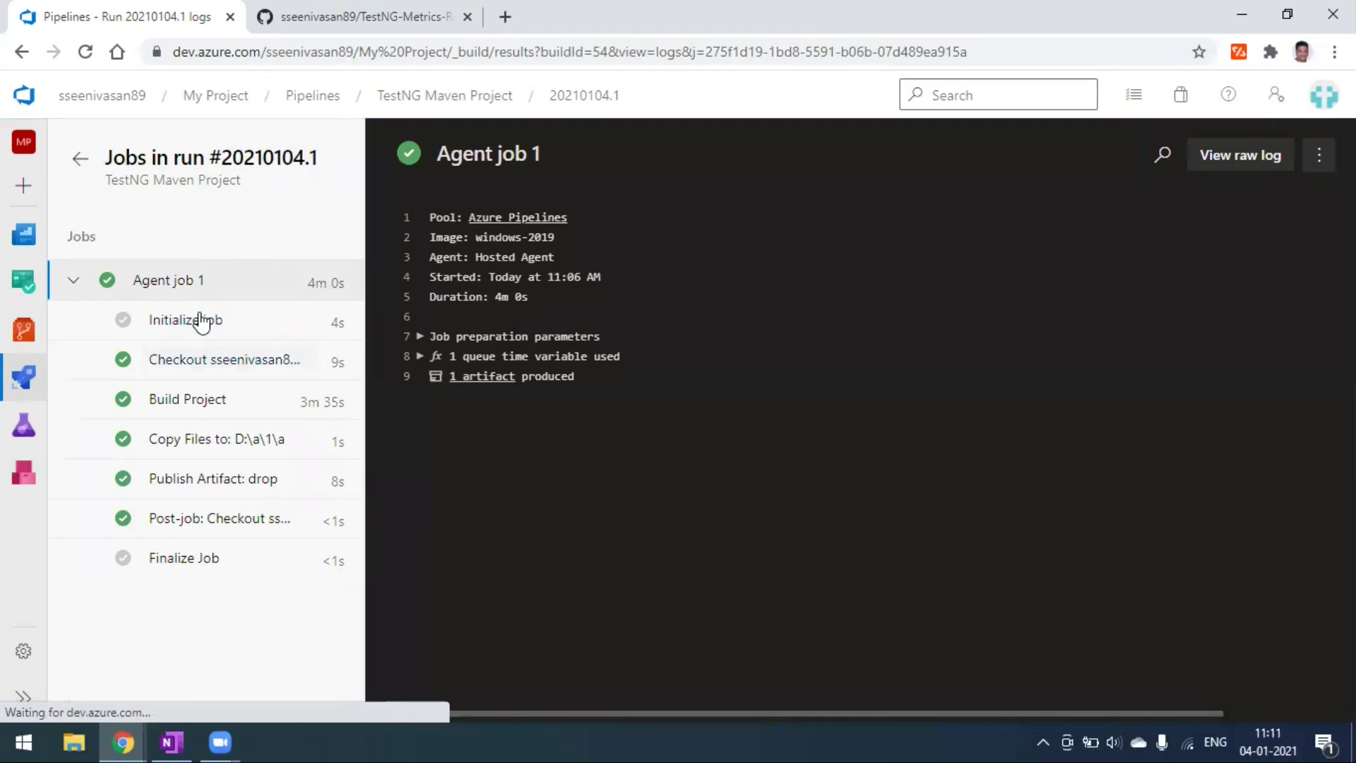
{"action": "left_click", "coordinate": [190, 402]}
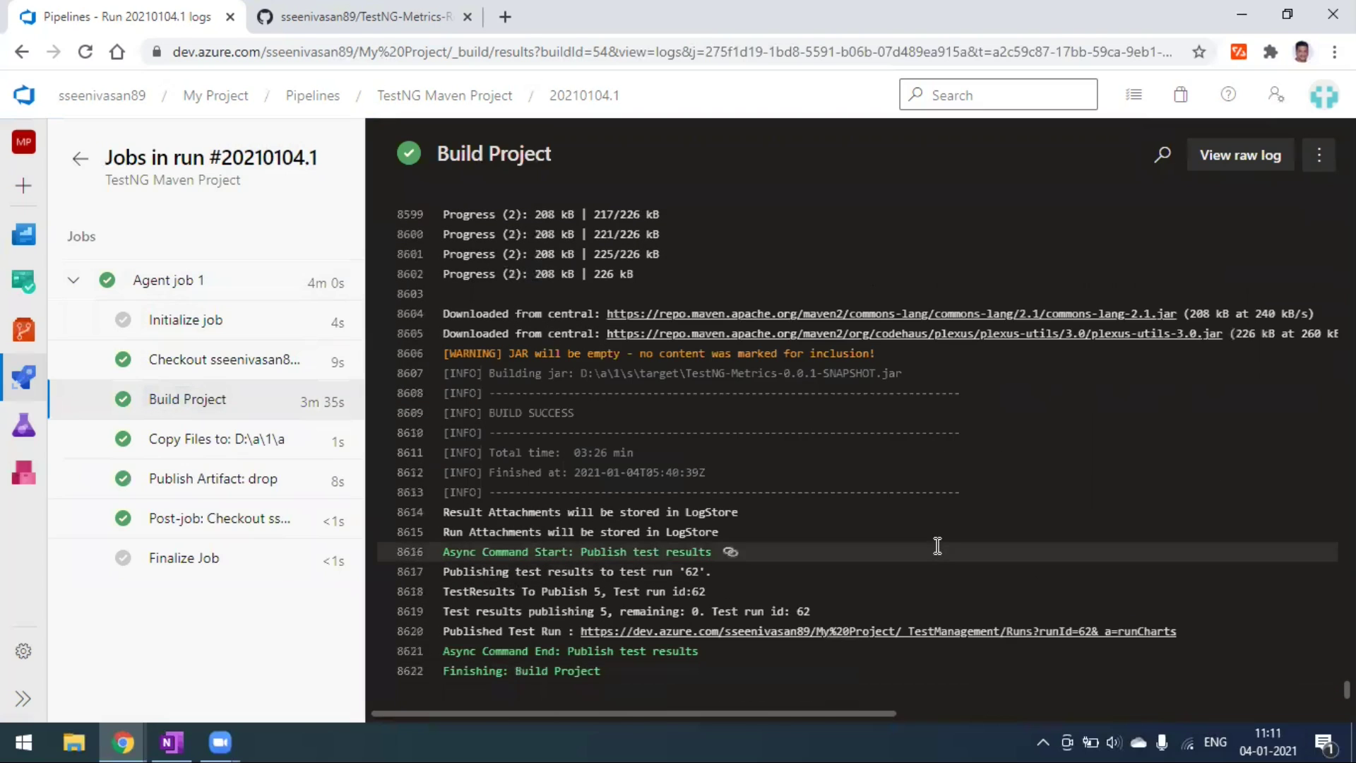
{"action": "left_click_drag", "start_coordinate": [488, 410], "coordinate": [576, 413]}
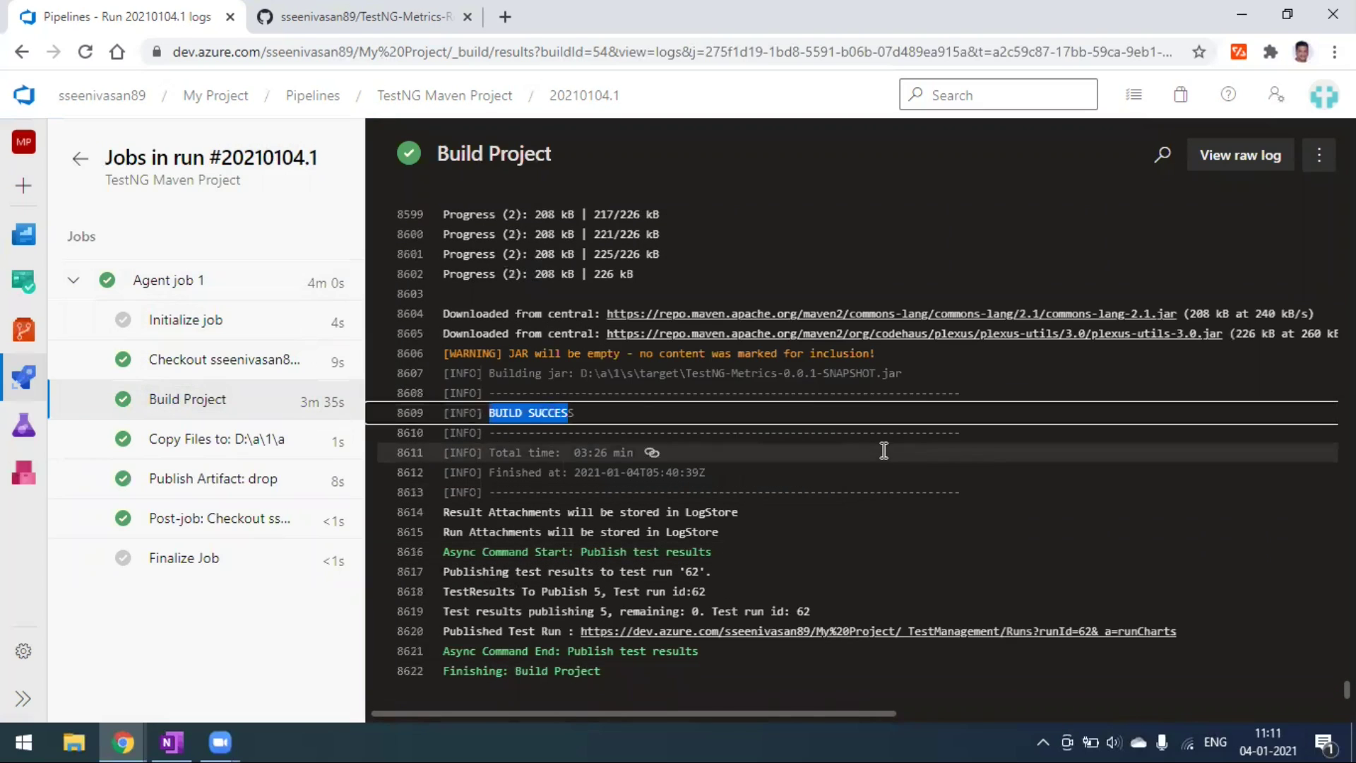
{"action": "scroll", "coordinate": [884, 451], "scroll_direction": "up", "scroll_amount": 10}
{"action": "scroll", "coordinate": [884, 450], "scroll_direction": "up", "scroll_amount": 20}
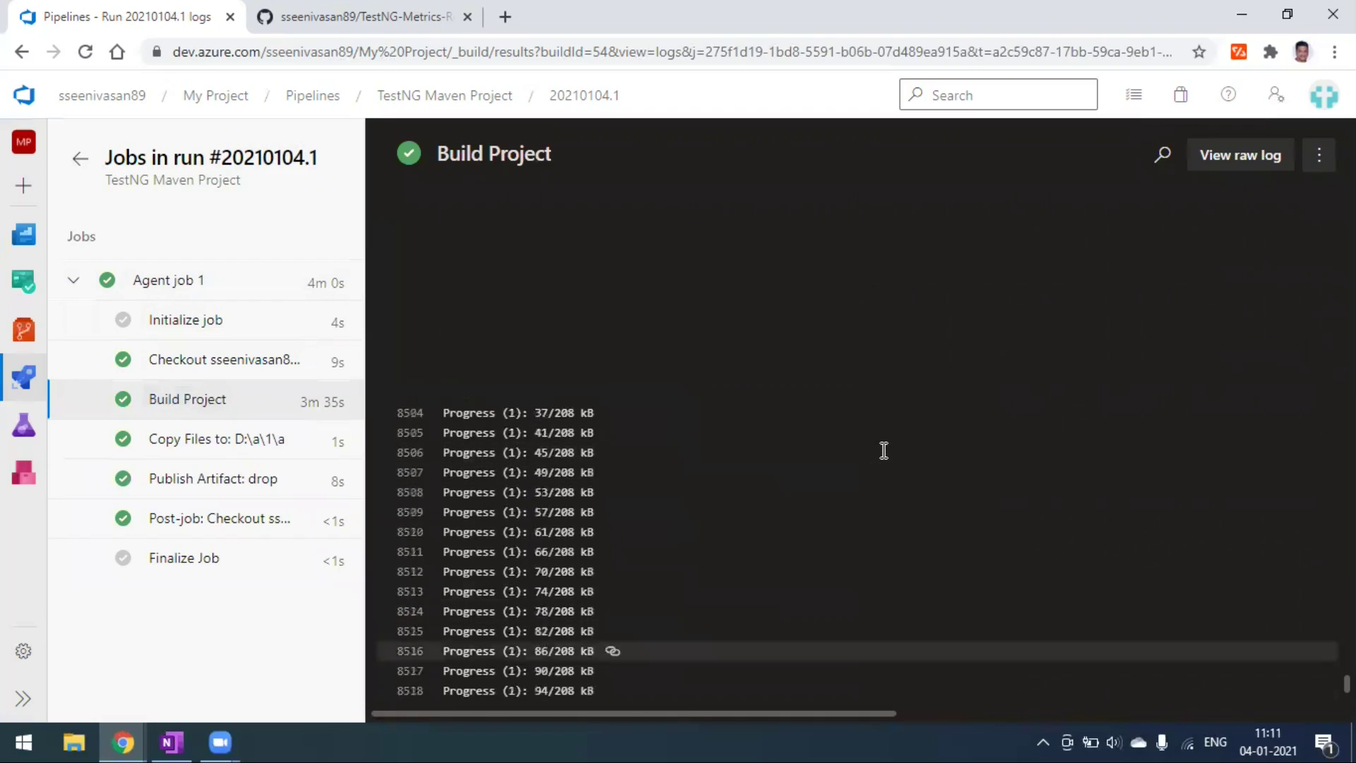
{"action": "scroll", "coordinate": [884, 451], "scroll_direction": "up", "scroll_amount": 20}
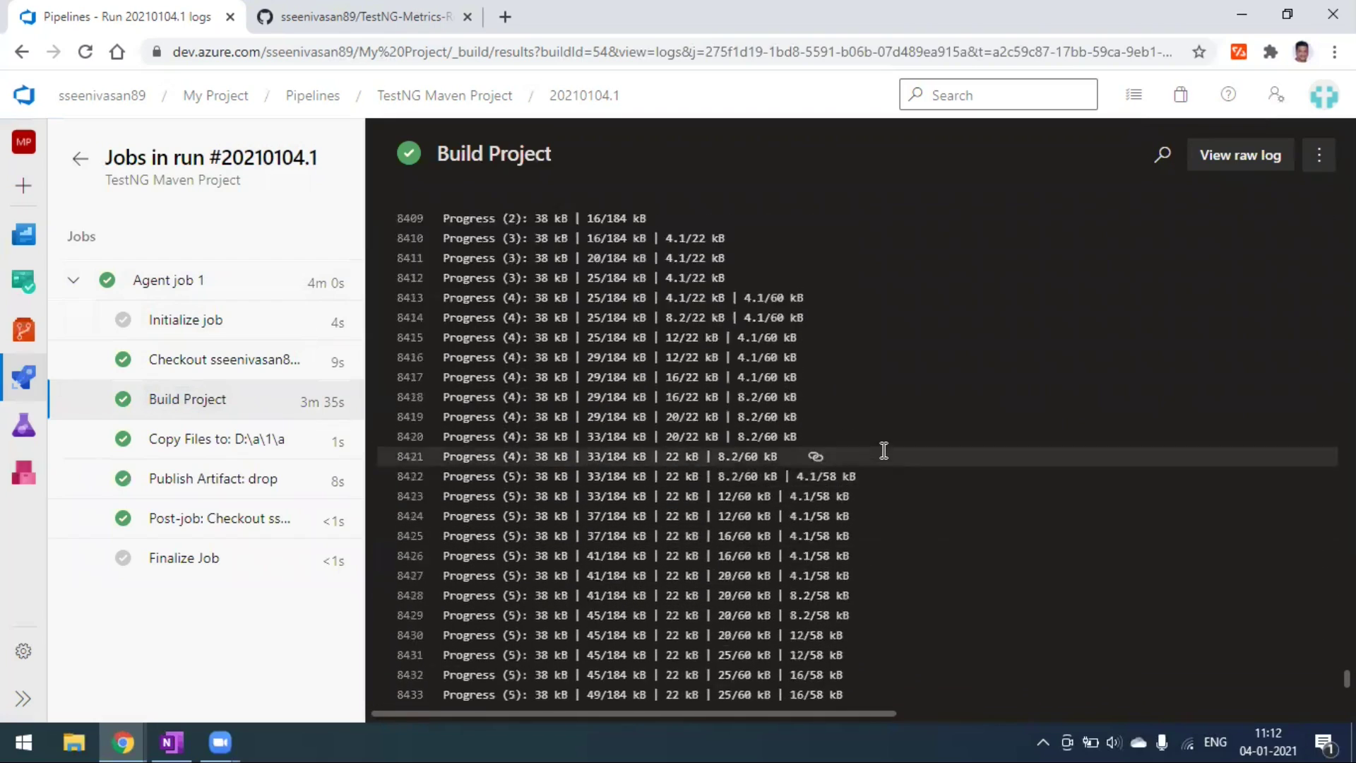
{"action": "scroll", "coordinate": [883, 451], "scroll_direction": "up", "scroll_amount": 16}
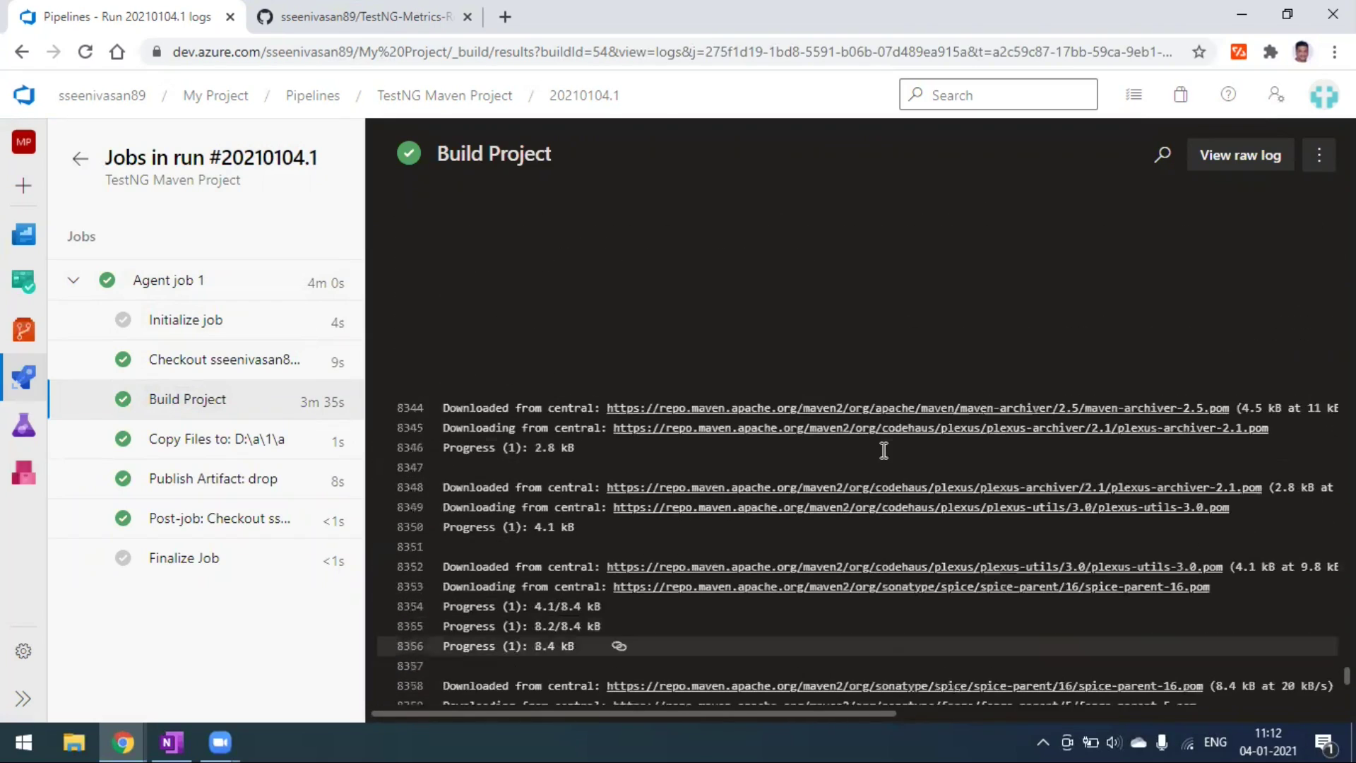
{"action": "scroll", "coordinate": [884, 451], "scroll_direction": "down", "scroll_amount": 3}
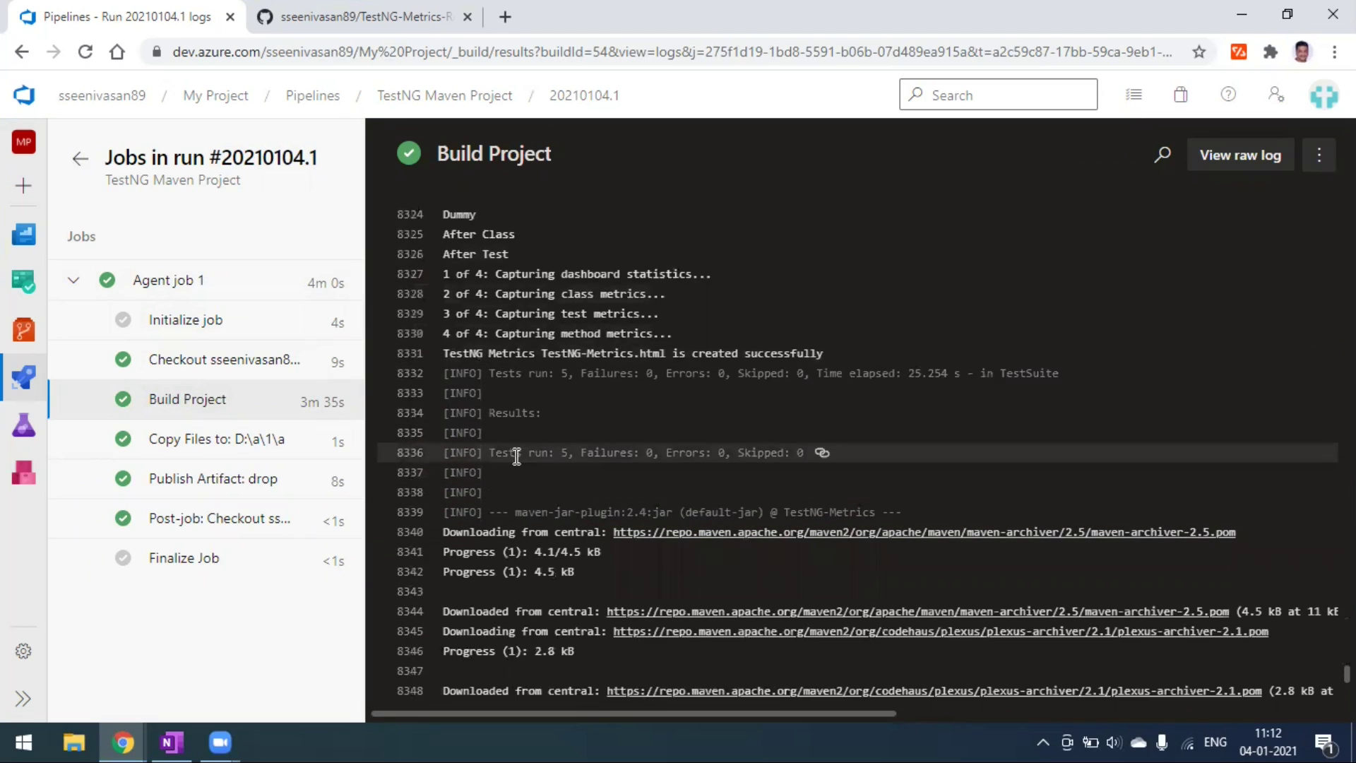
{"action": "left_click_drag", "start_coordinate": [574, 454], "coordinate": [803, 454]}
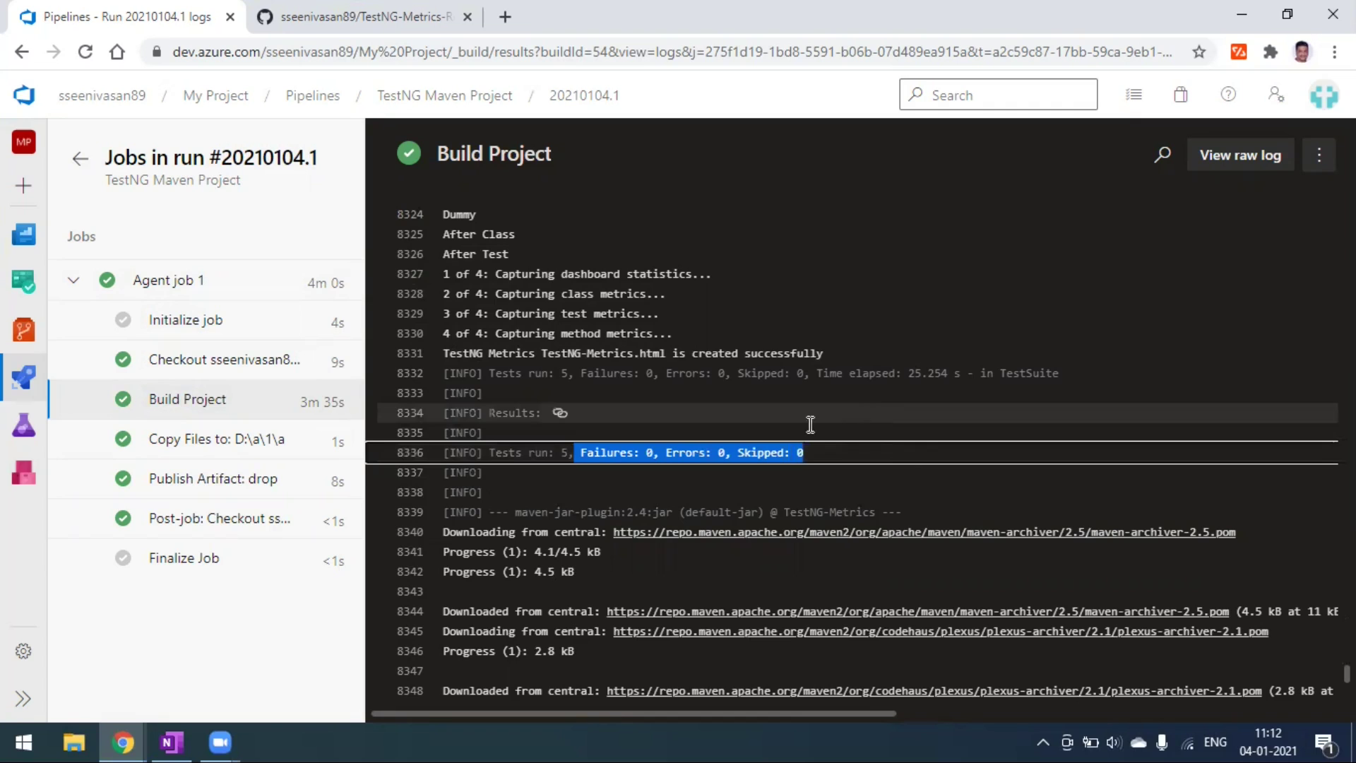
- Open the run's pipeline for editing and review the settings of Agent job 1, Build Project, Copy Files and Publish Artifact
{"action": "left_click", "coordinate": [82, 161]}
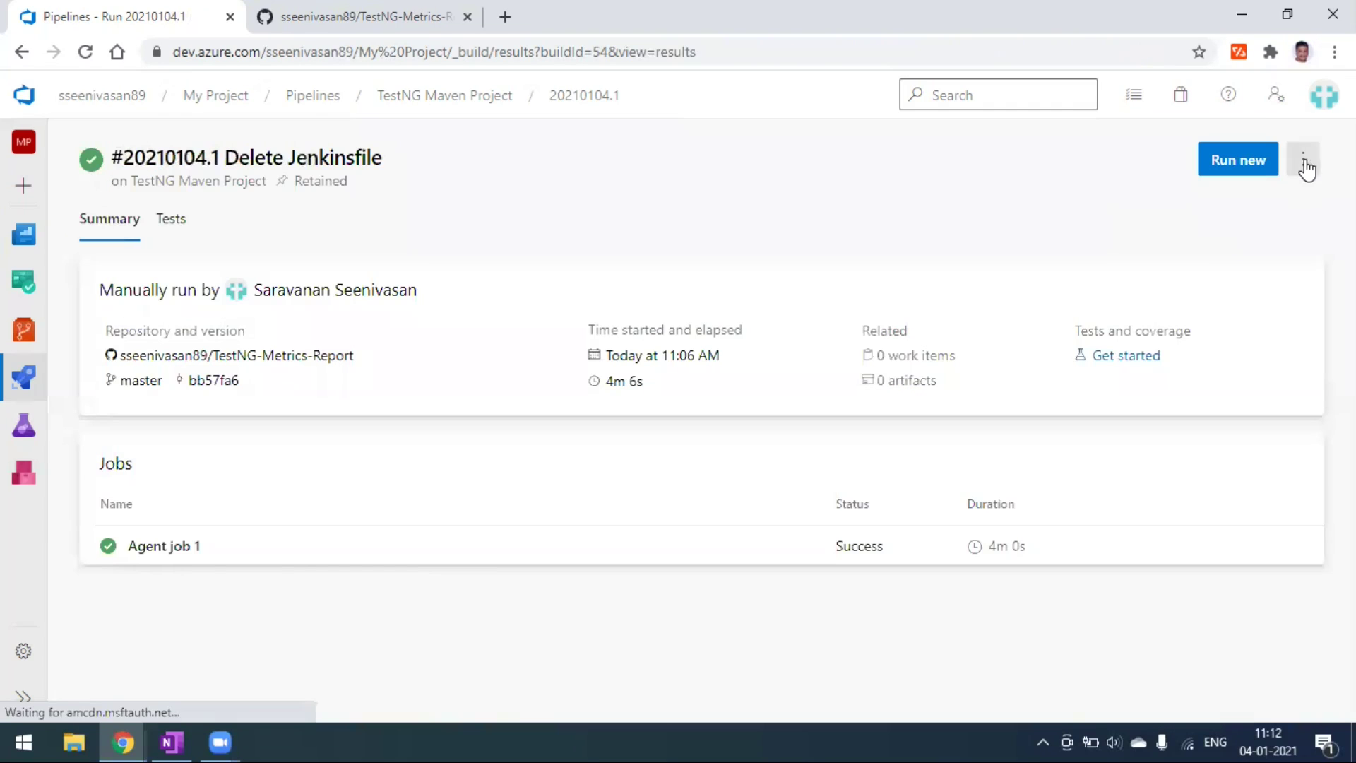
{"action": "left_click", "coordinate": [1301, 164]}
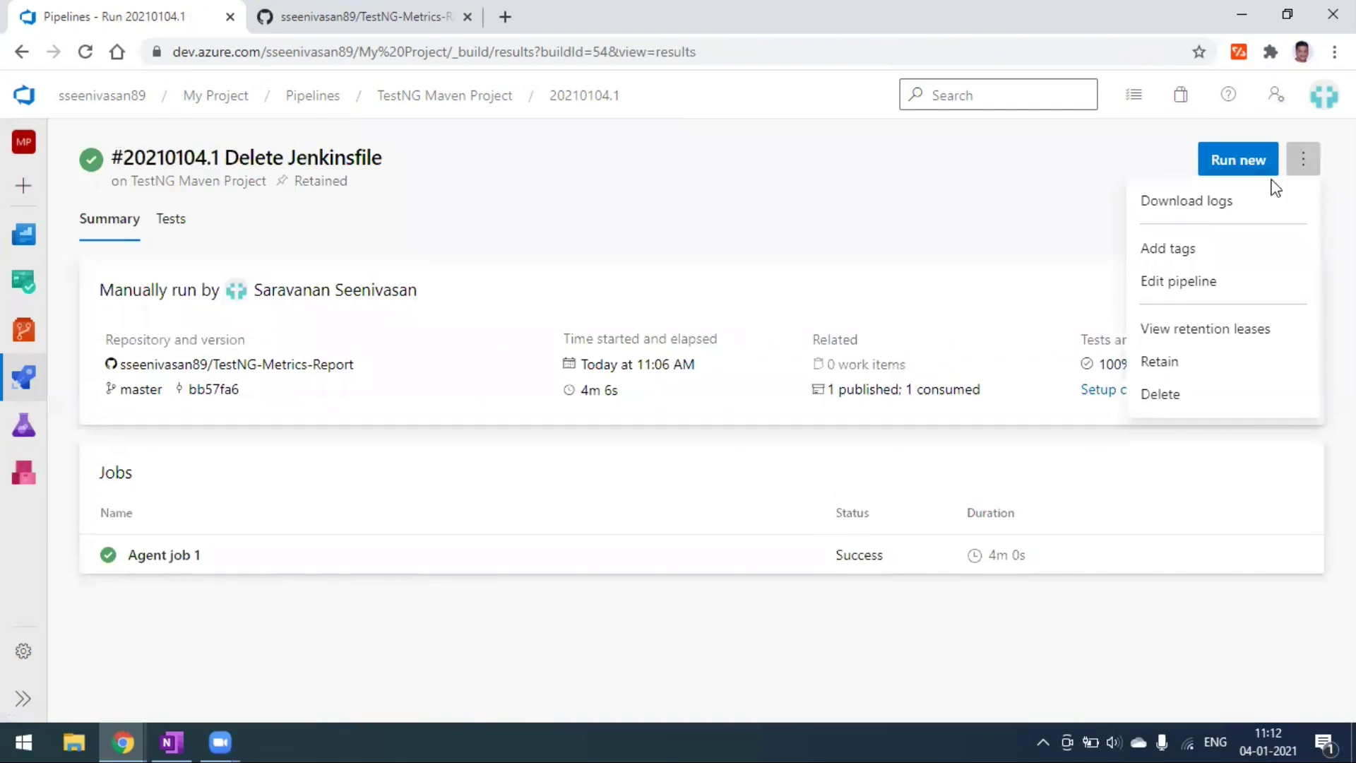
{"action": "left_click", "coordinate": [1182, 281]}
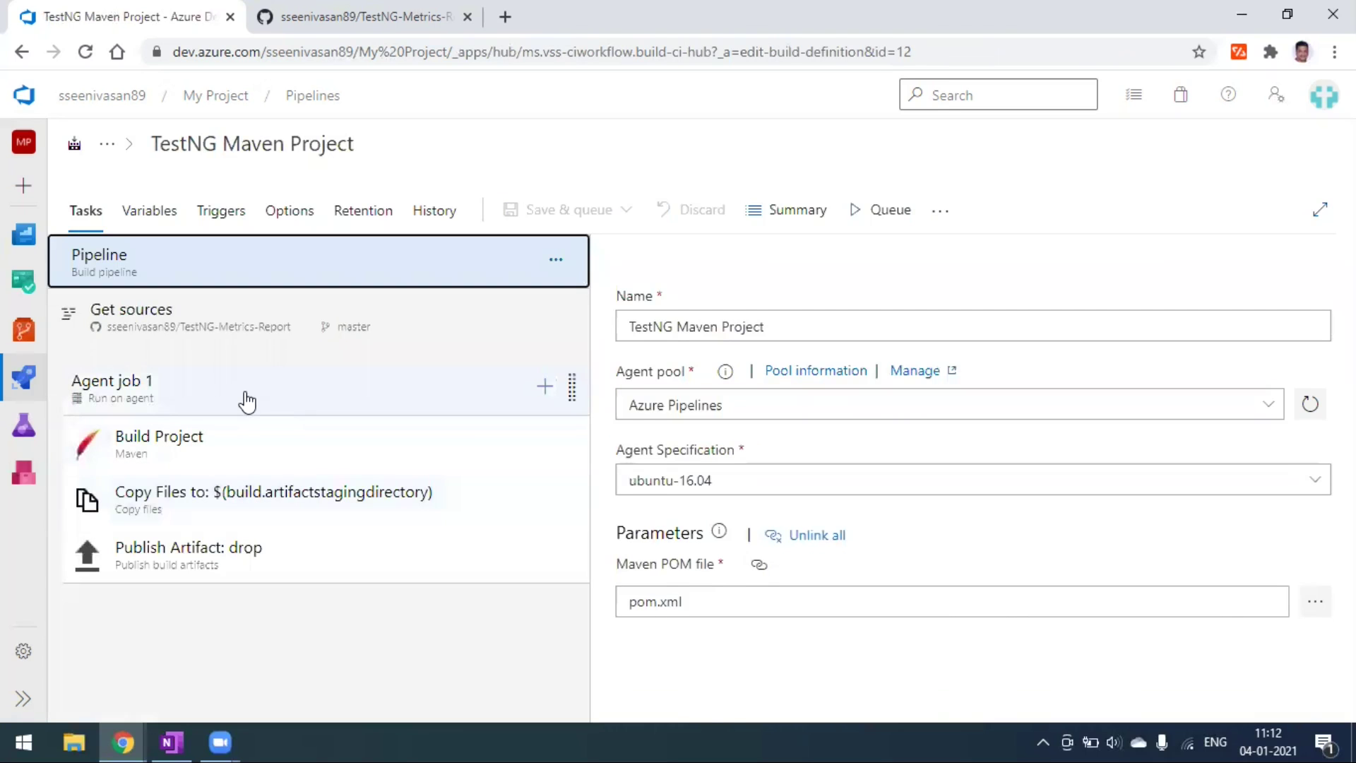
{"action": "left_click", "coordinate": [246, 401]}
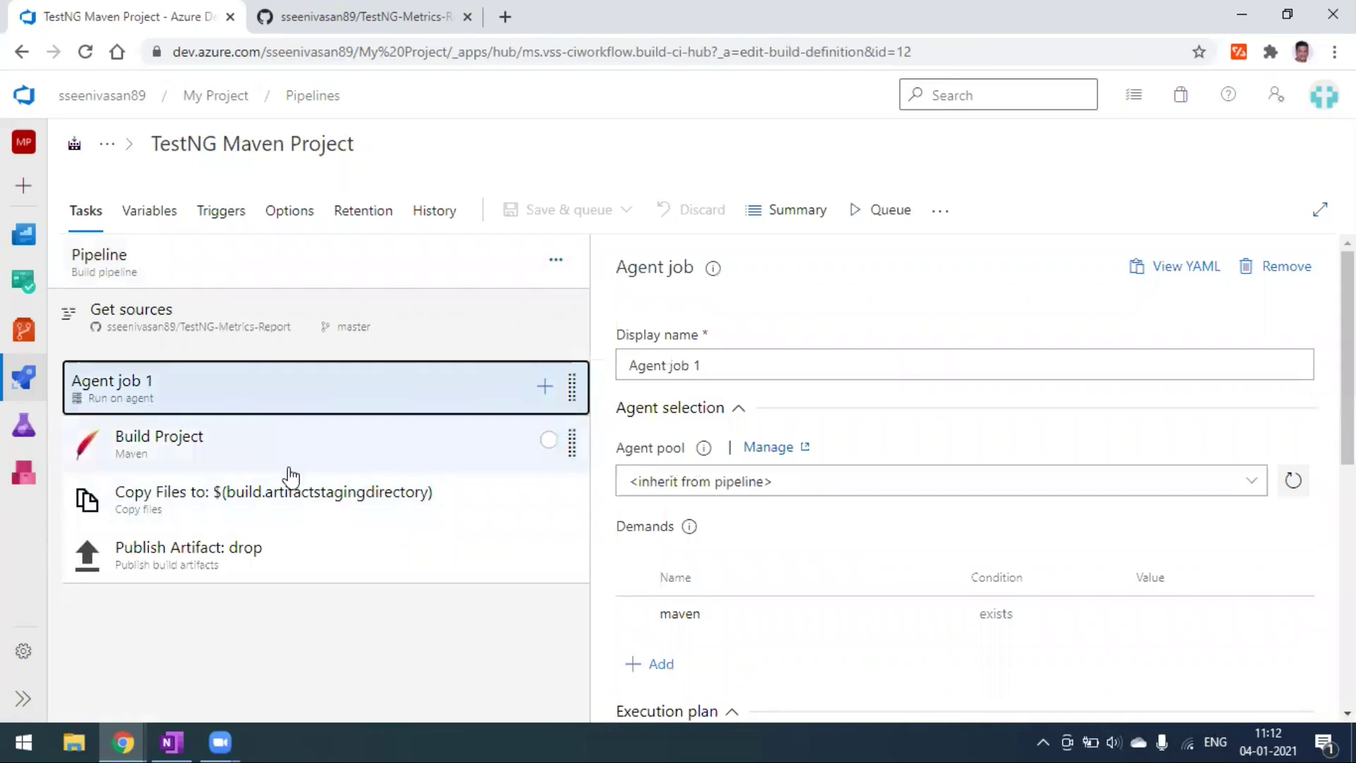
{"action": "left_click", "coordinate": [252, 459]}
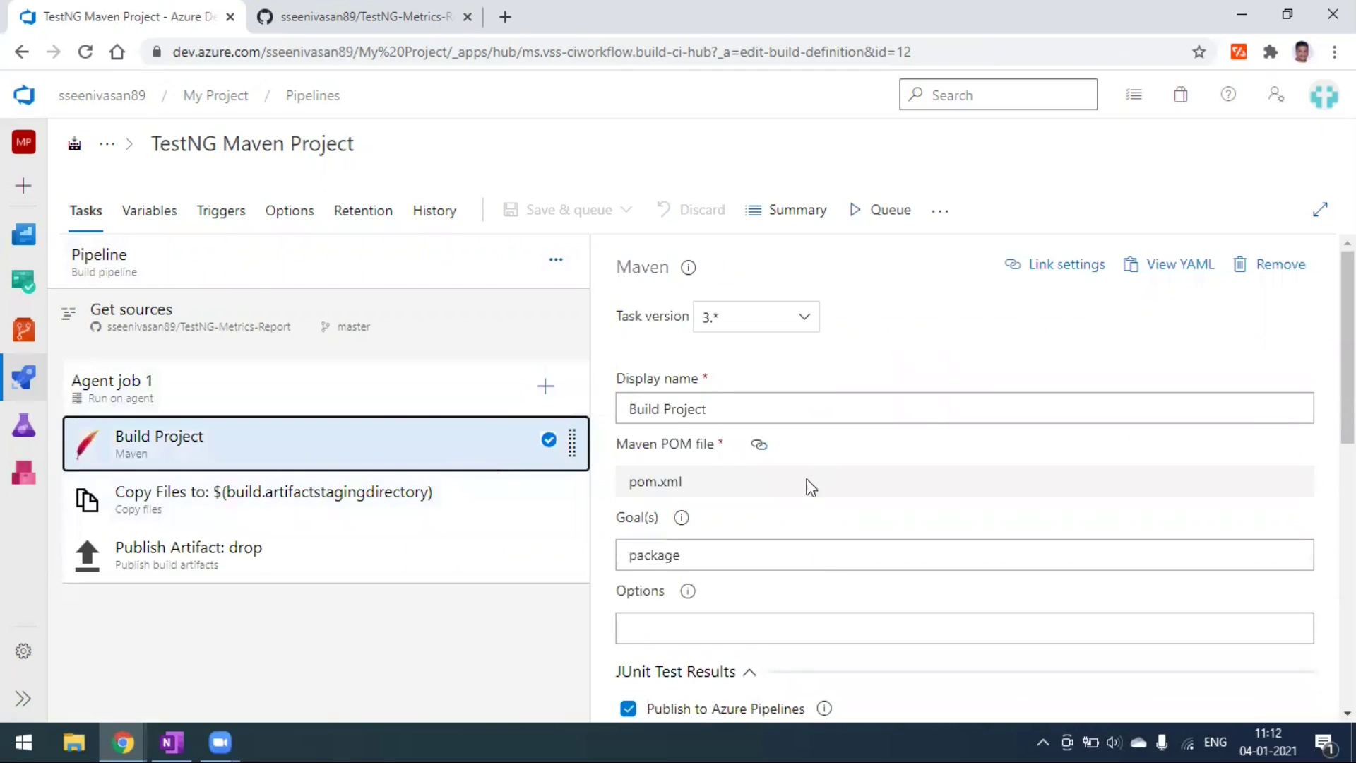
{"action": "left_click", "coordinate": [303, 528]}
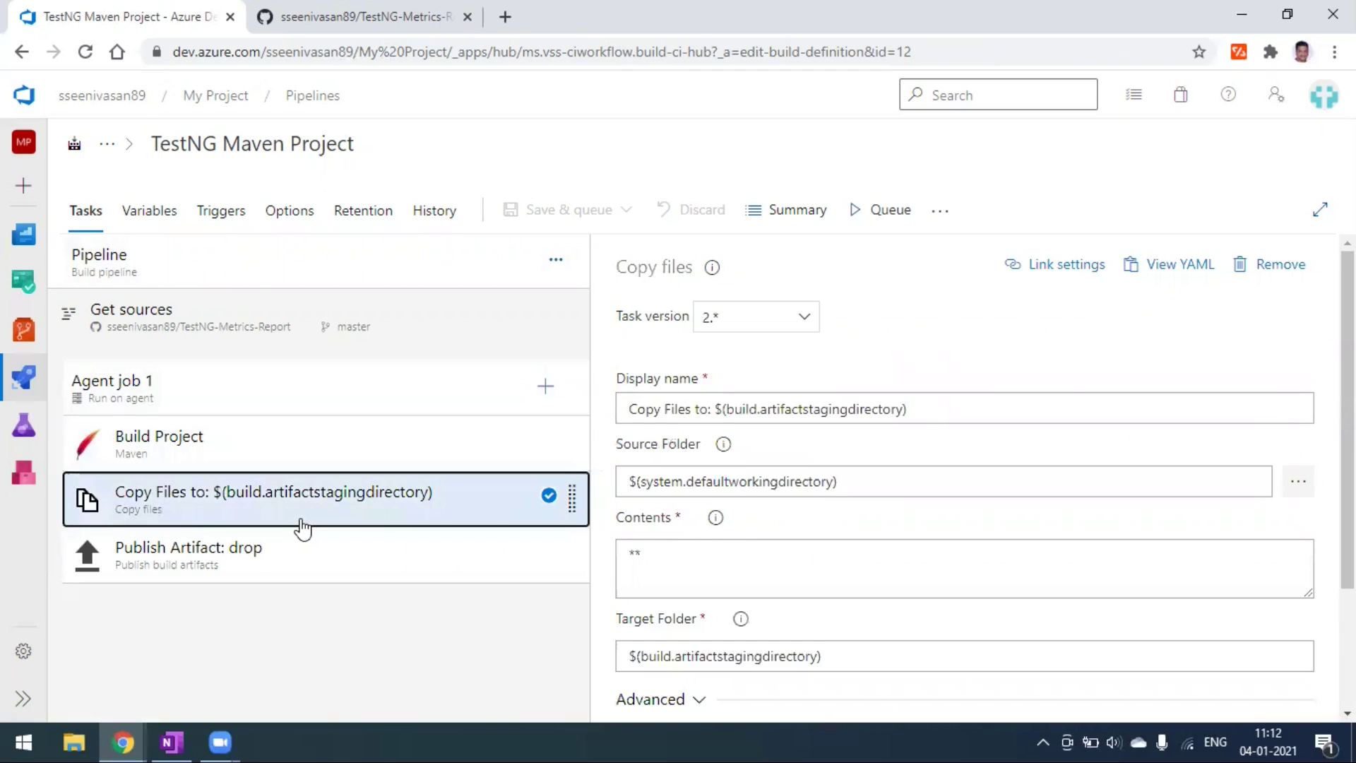
{"action": "left_click", "coordinate": [296, 572]}
{"action": "scroll", "coordinate": [884, 575], "scroll_direction": "down", "scroll_amount": 2}
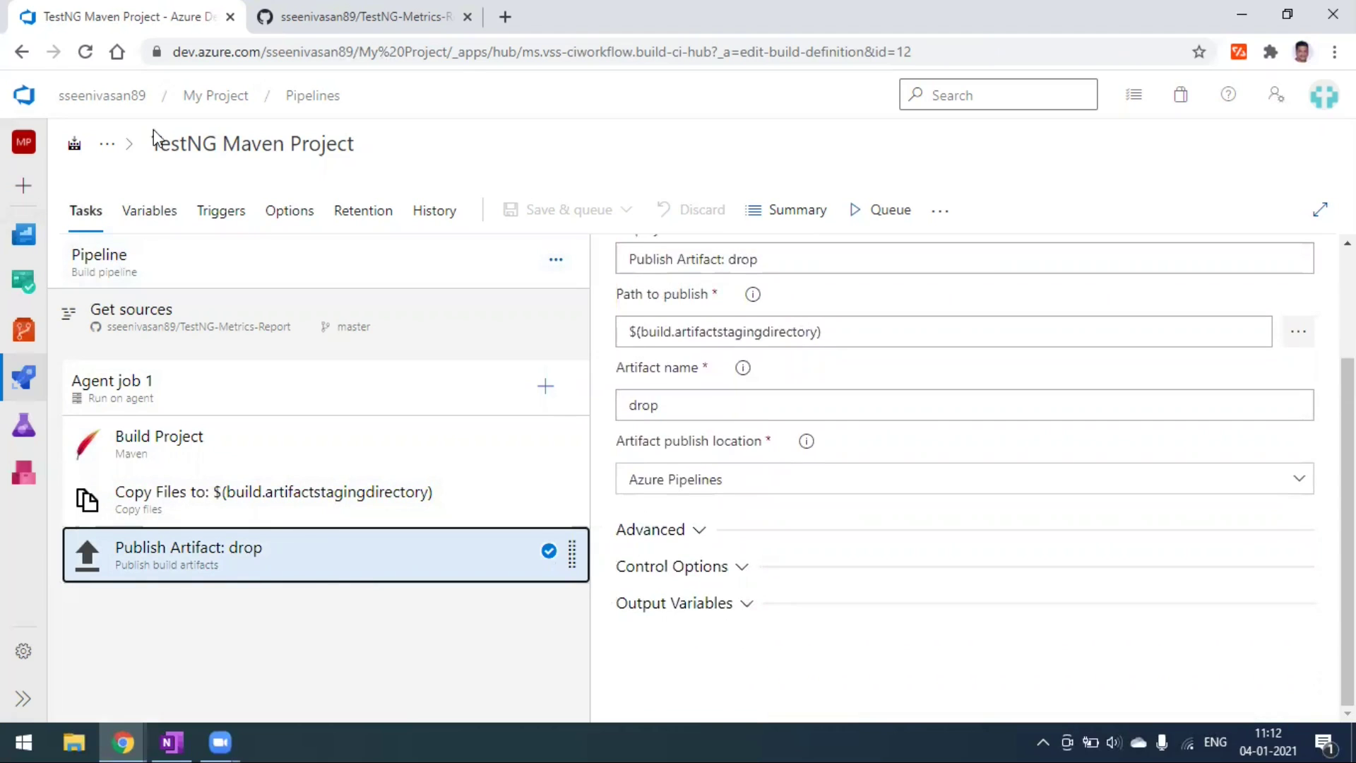
- Return to the Pipelines list and open the latest run of TestNG Maven Project
{"action": "left_click", "coordinate": [320, 98]}
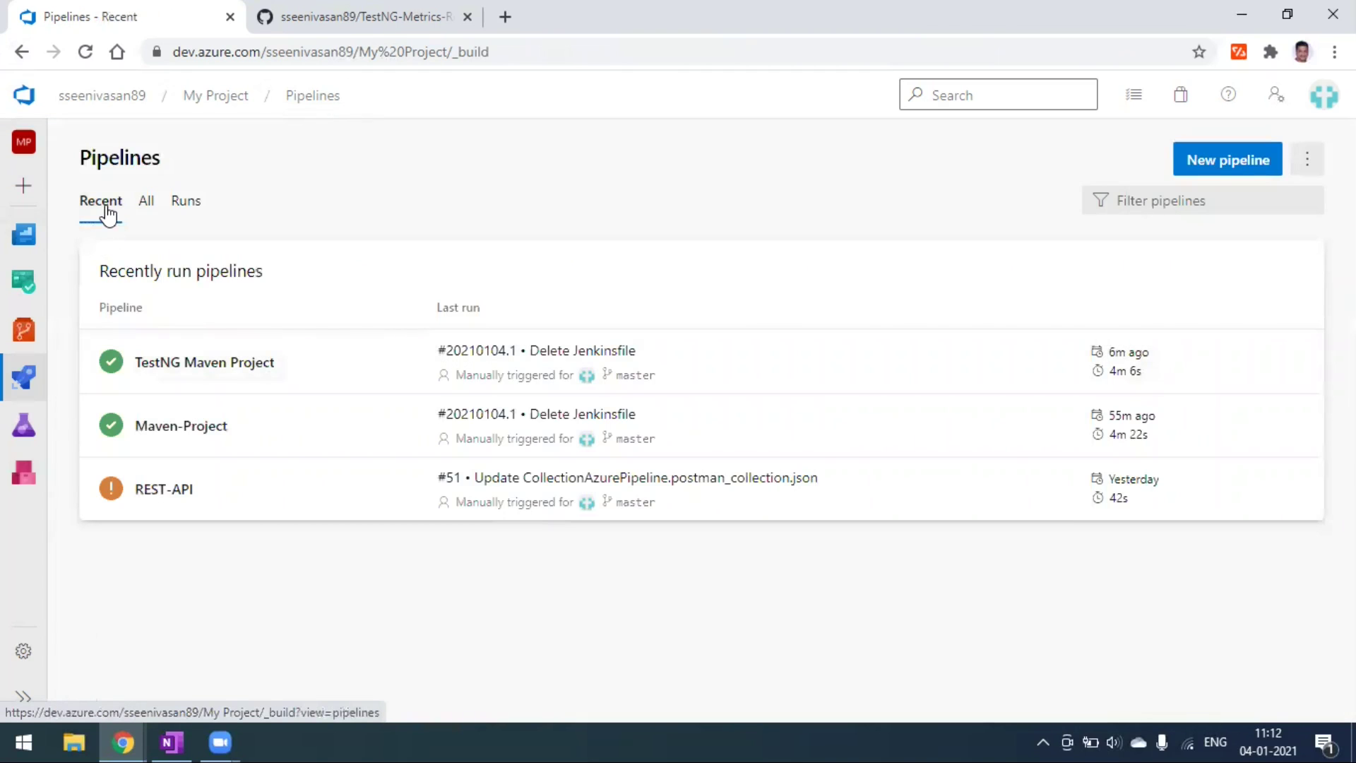
{"action": "left_click", "coordinate": [309, 377]}
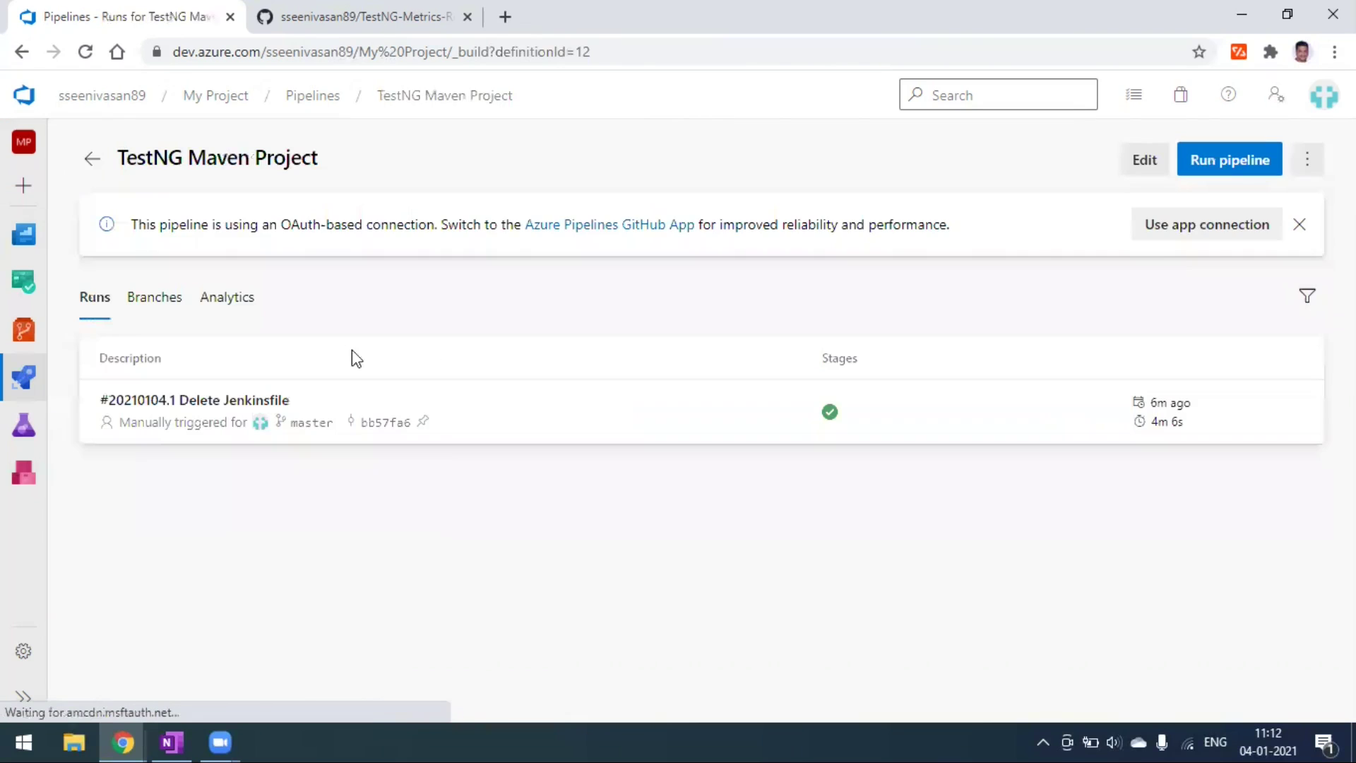
{"action": "left_click", "coordinate": [582, 420]}
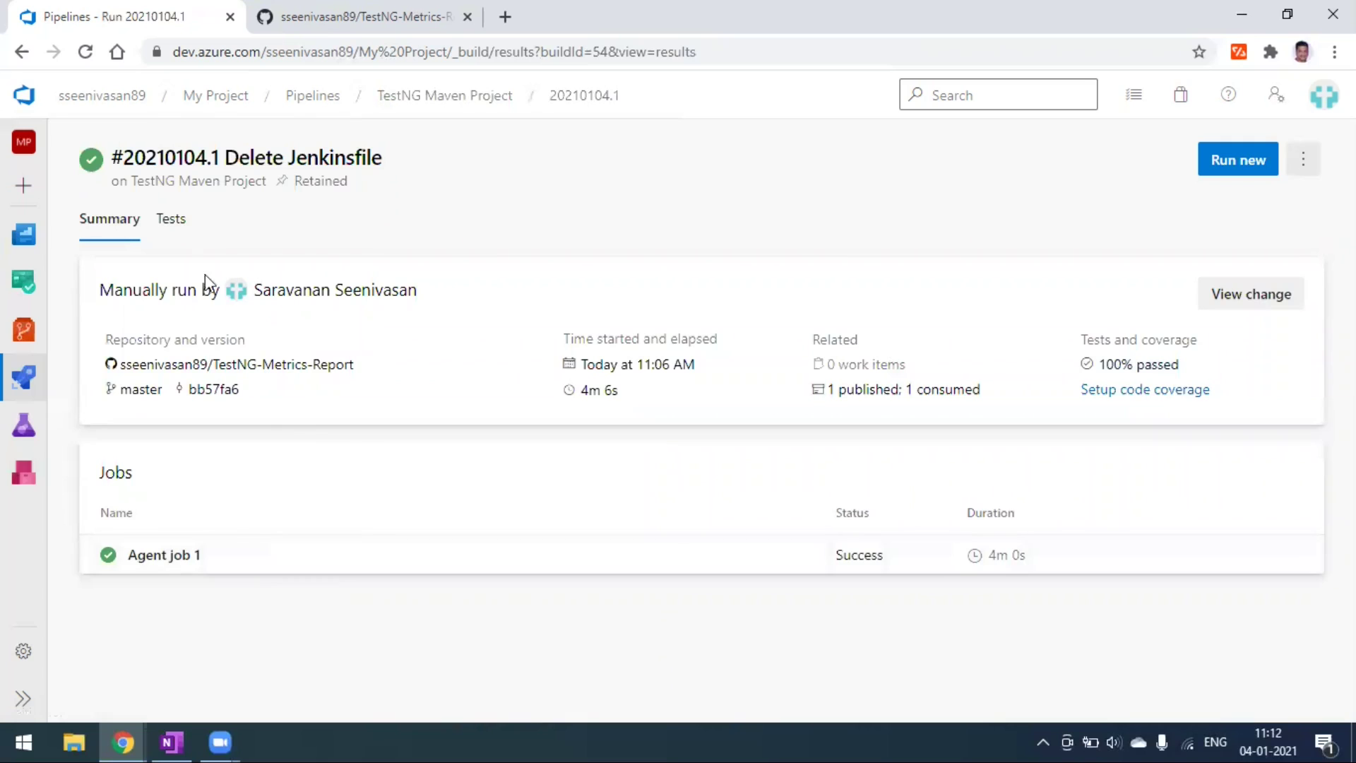
- Open the run's test results, check the pass percentage, and clear the Failed and Aborted outcome filters to list all tests
{"action": "left_click", "coordinate": [173, 224]}
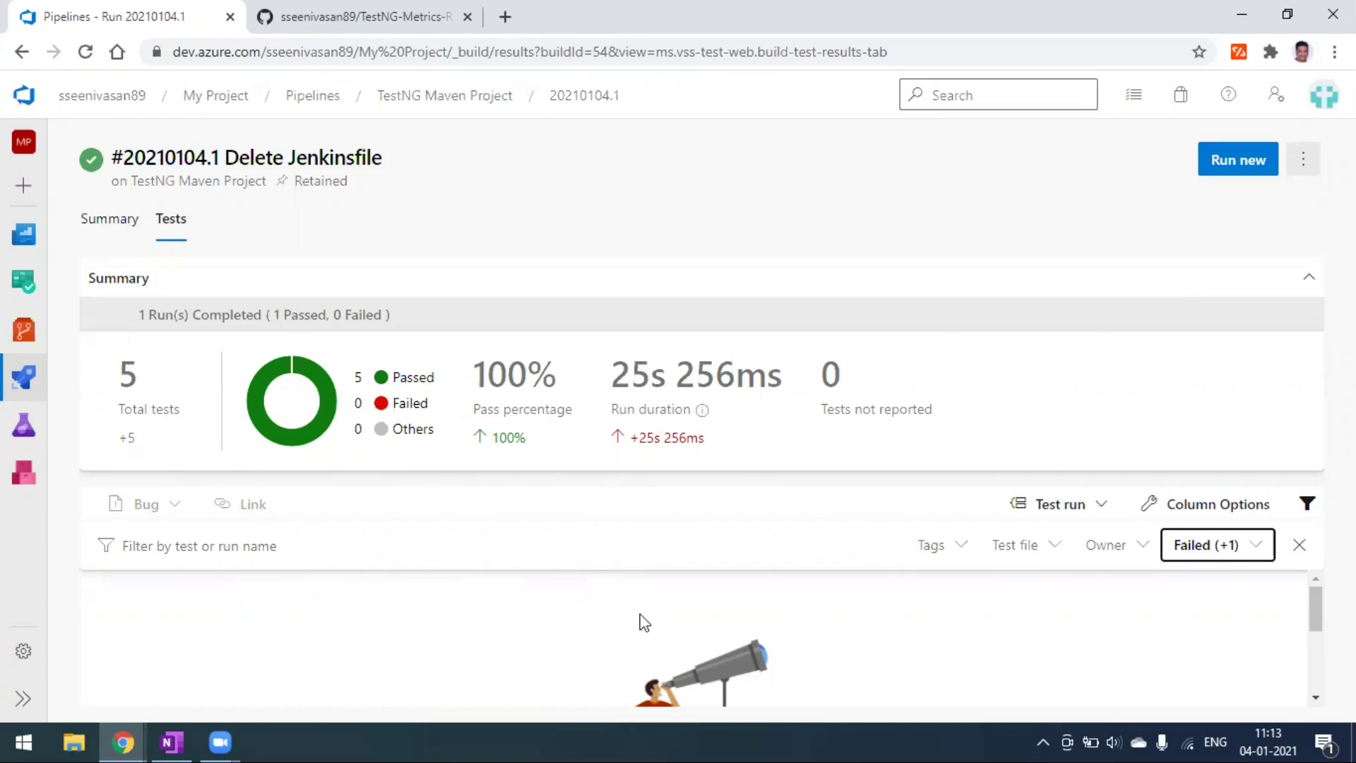
{"action": "left_click_drag", "start_coordinate": [478, 373], "coordinate": [554, 375]}
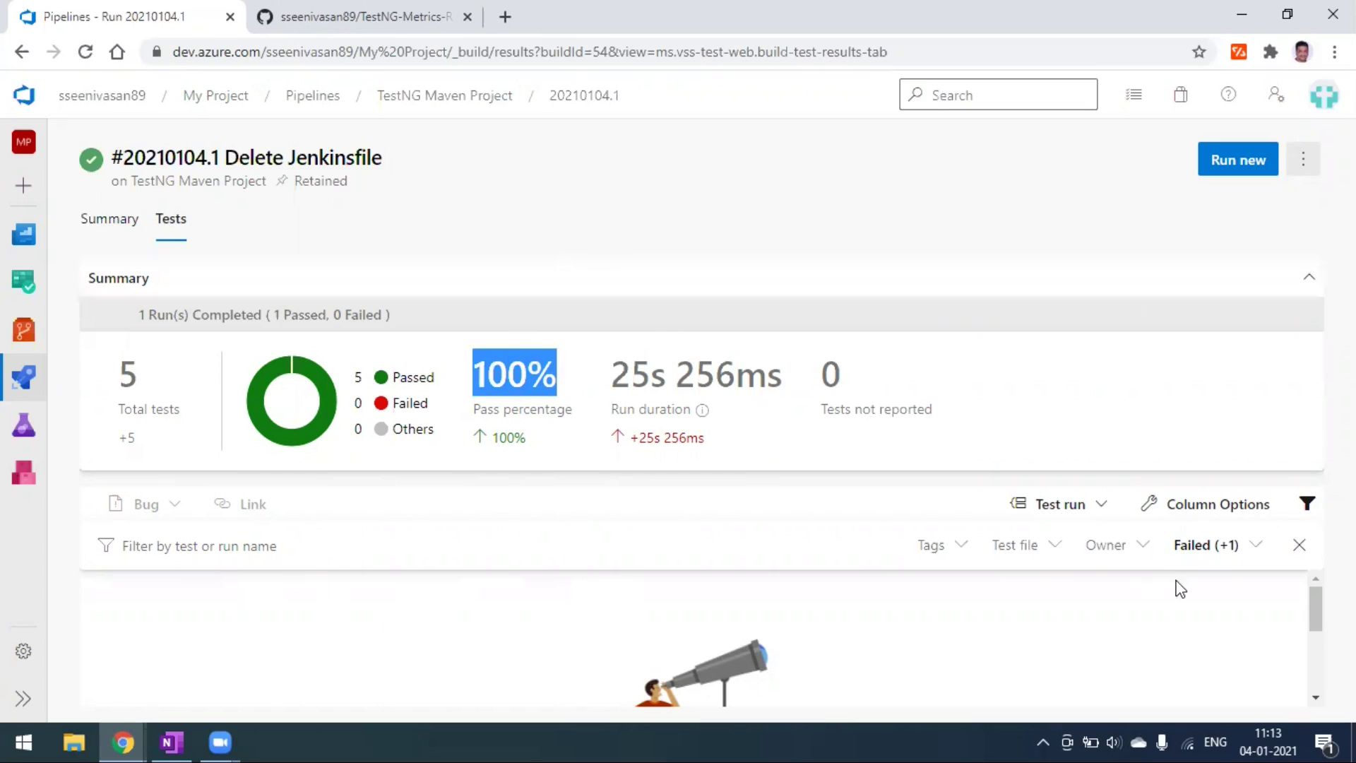
{"action": "left_click", "coordinate": [1199, 554]}
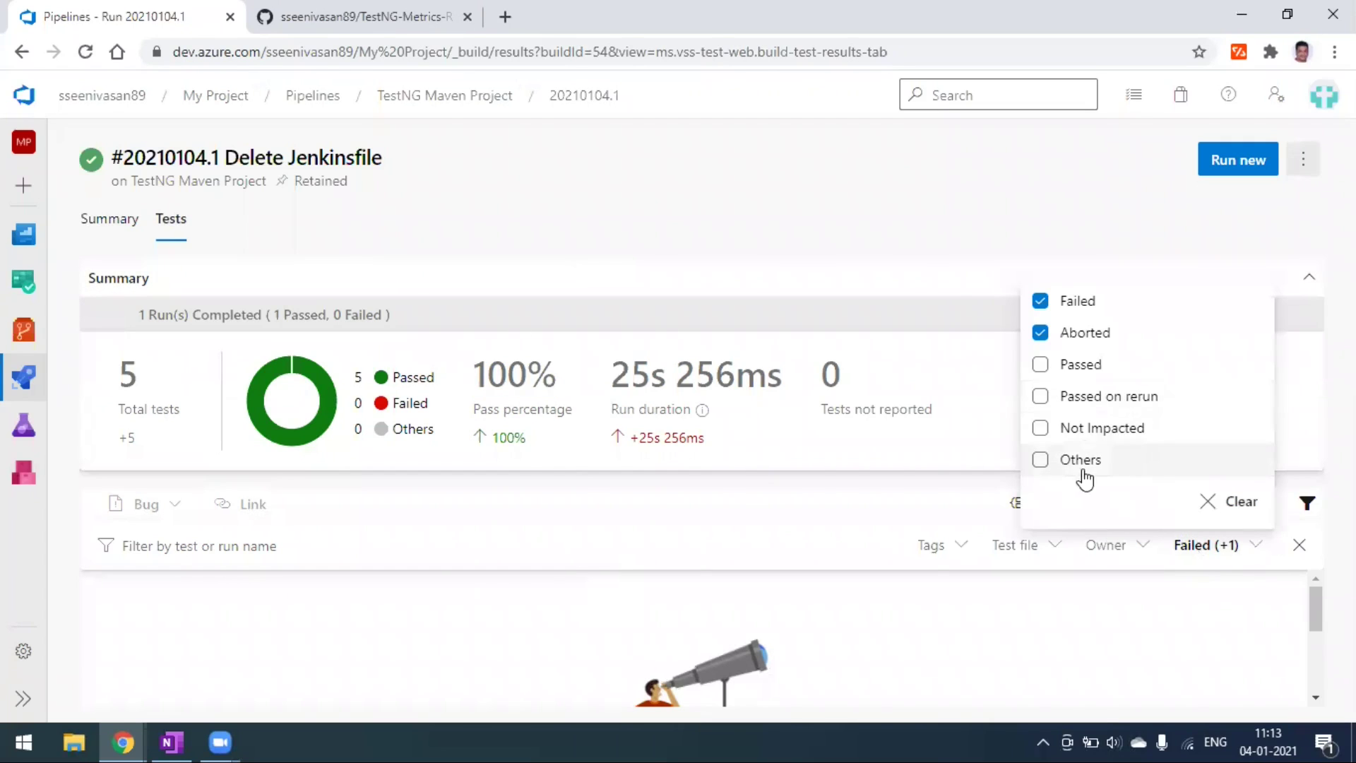
{"action": "left_click", "coordinate": [1084, 341]}
{"action": "left_click", "coordinate": [1077, 302]}
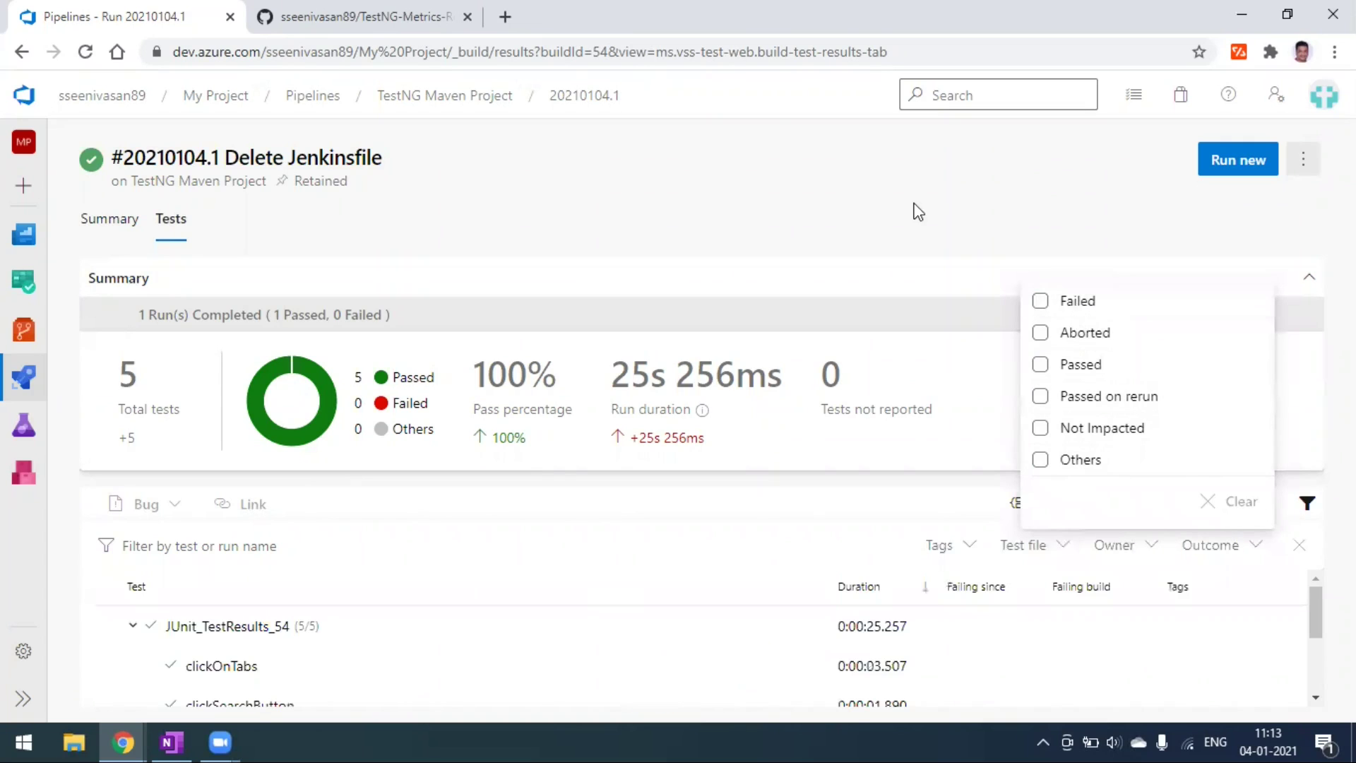
{"action": "key", "text": "Escape"}
{"action": "left_click_drag", "start_coordinate": [1315, 602], "coordinate": [1315, 619]}
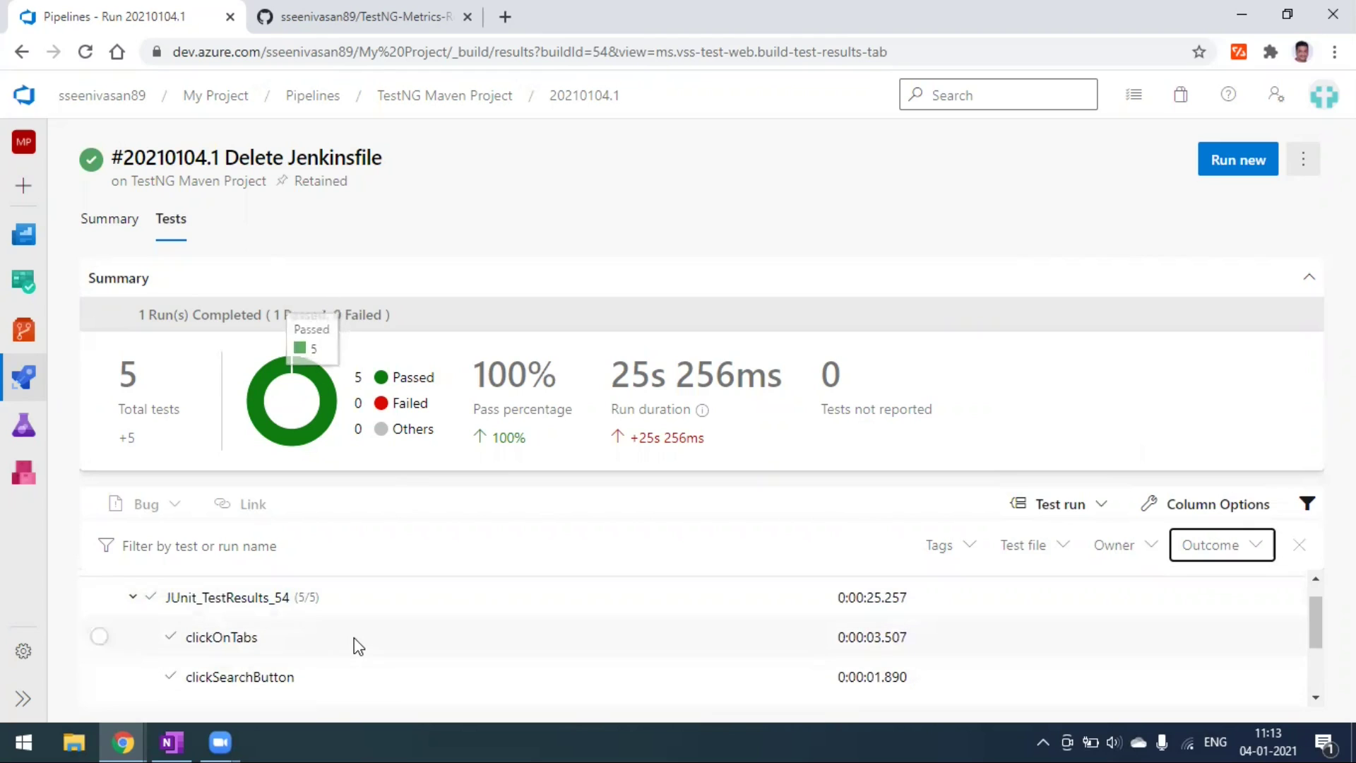
{"action": "scroll", "coordinate": [354, 637], "scroll_direction": "down", "scroll_amount": 3}
{"action": "scroll", "coordinate": [340, 671], "scroll_direction": "up", "scroll_amount": 3}
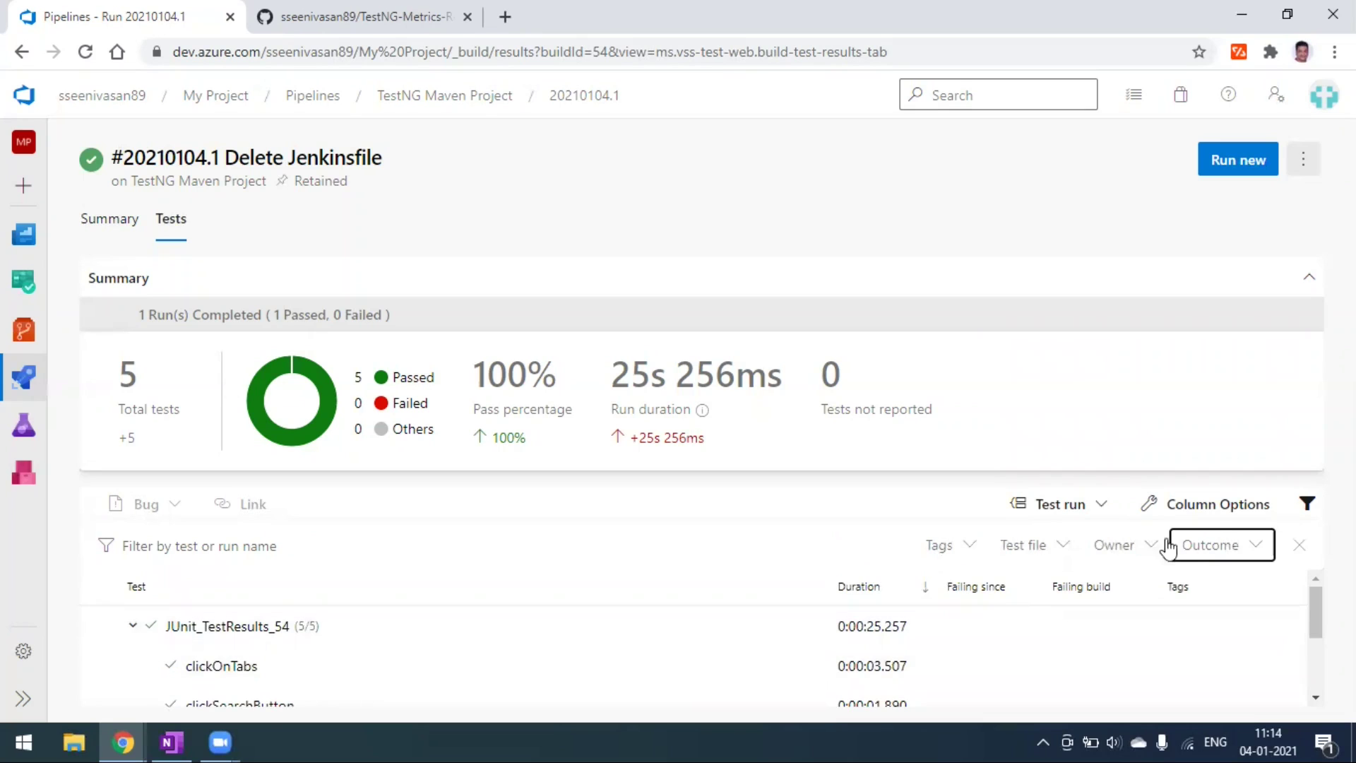
- Filter the run's test list to the Failed outcome, then clear the outcome filter again
{"action": "left_click", "coordinate": [1208, 544]}
{"action": "left_click", "coordinate": [1078, 304]}
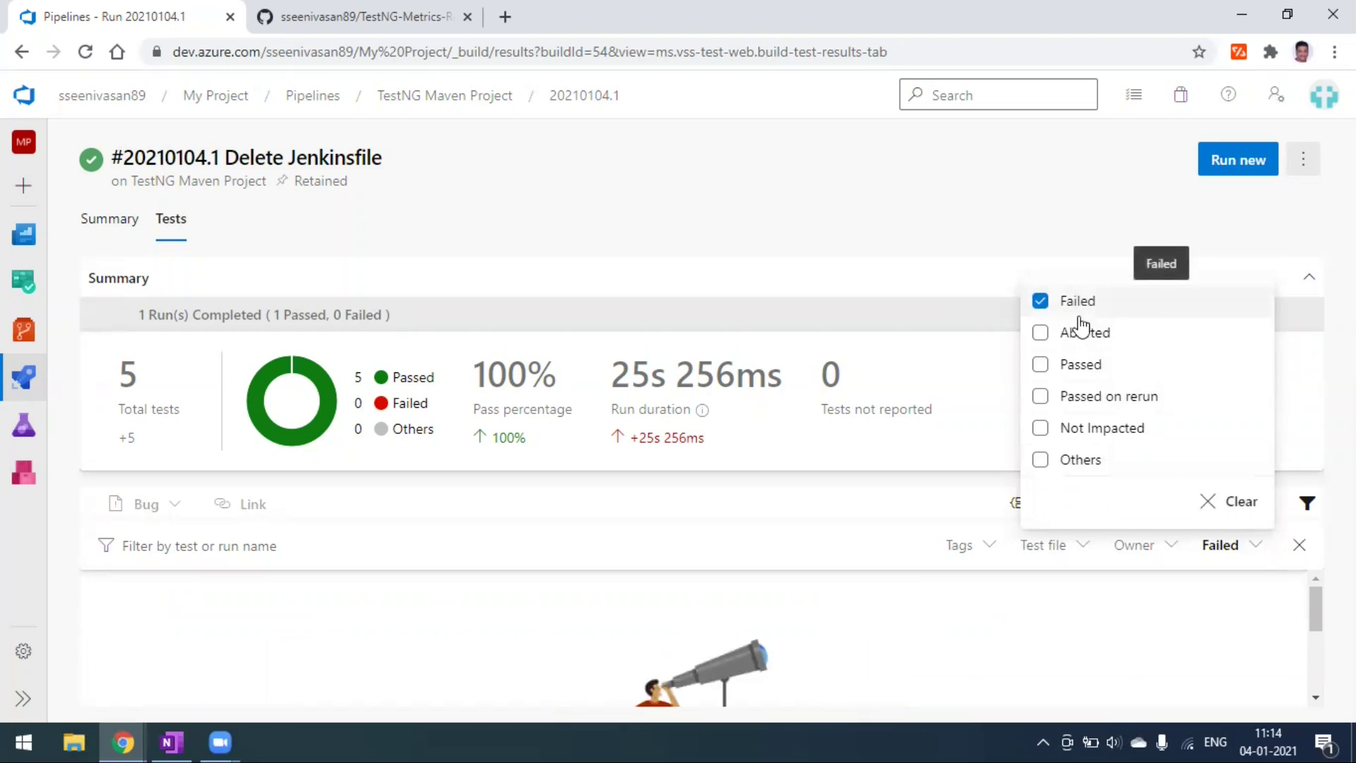
{"action": "left_click", "coordinate": [1243, 503]}
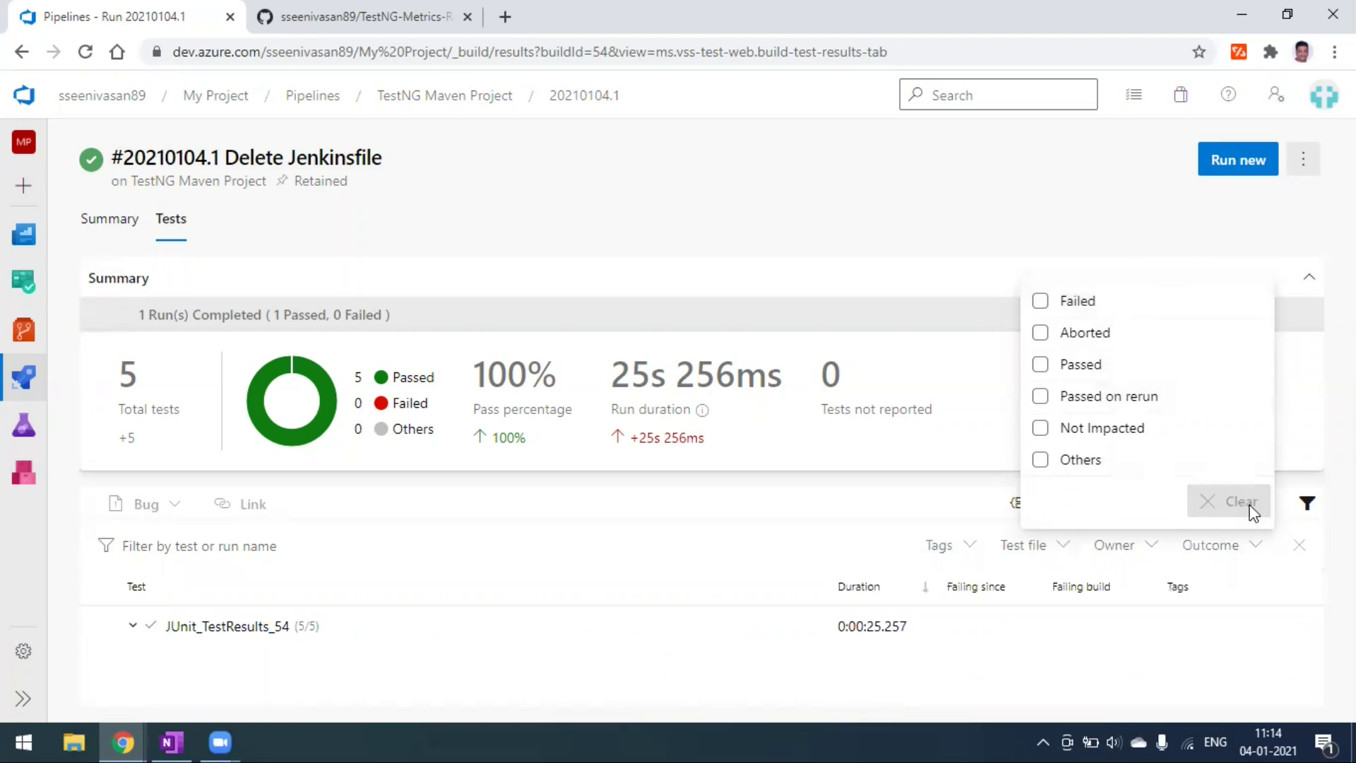
- Leave this run's test results and open run #51 of the REST-API pipeline from the Pipelines list
{"action": "left_click", "coordinate": [112, 228]}
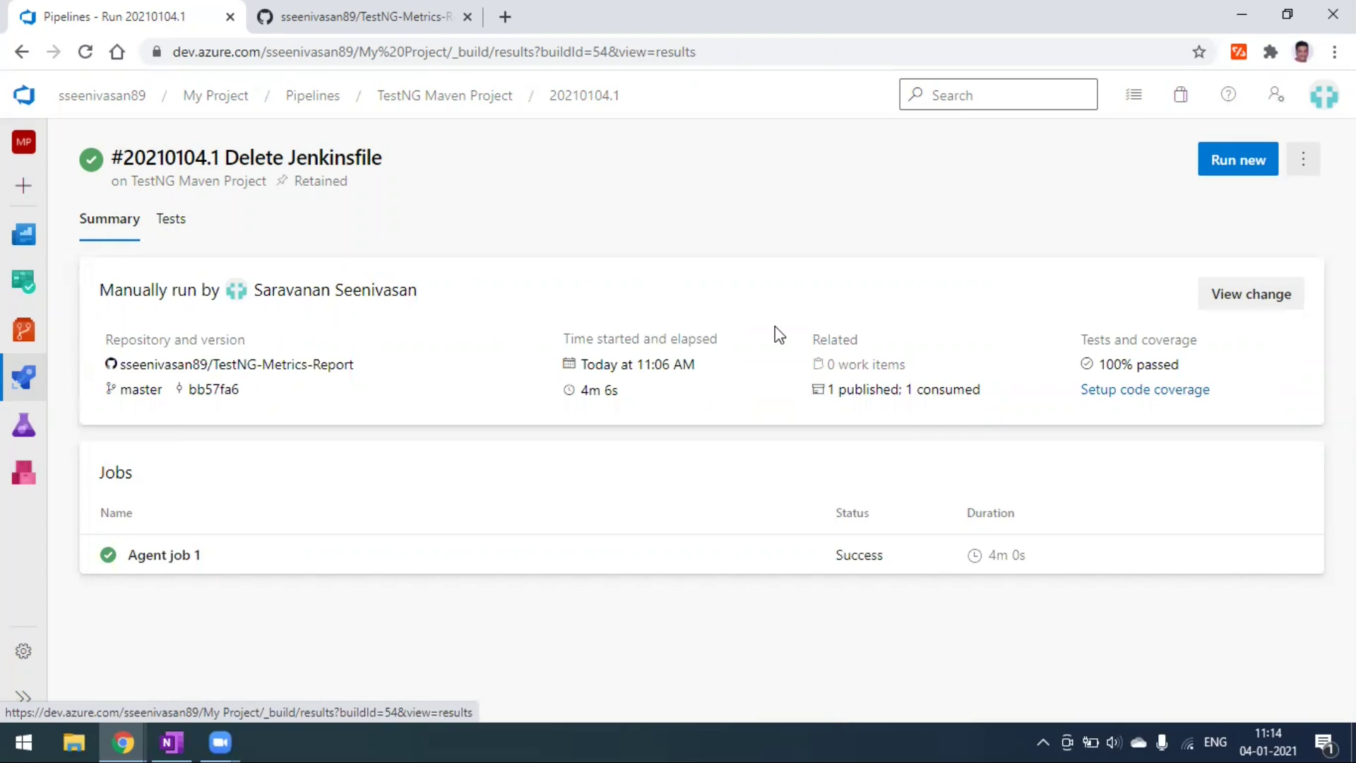
{"action": "left_click", "coordinate": [459, 101]}
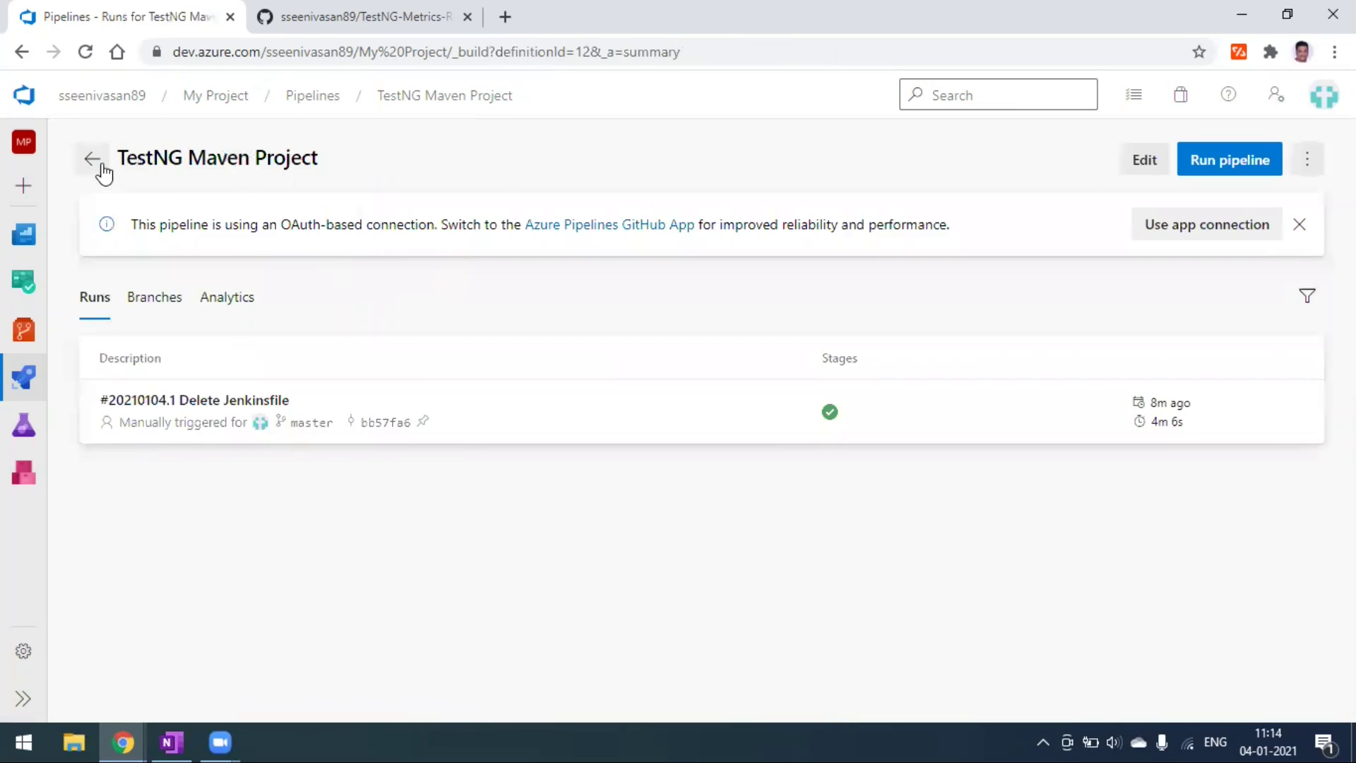
{"action": "left_click", "coordinate": [102, 164]}
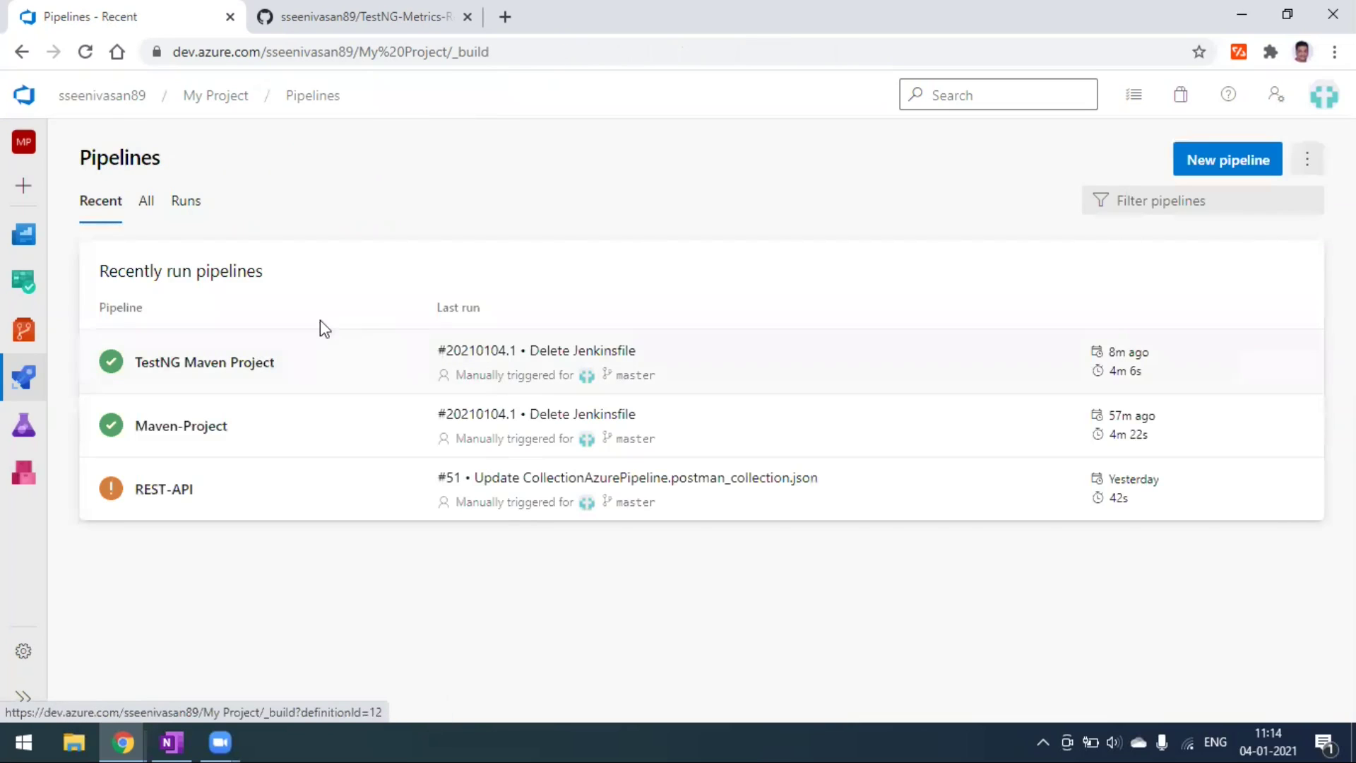
{"action": "left_click", "coordinate": [255, 495]}
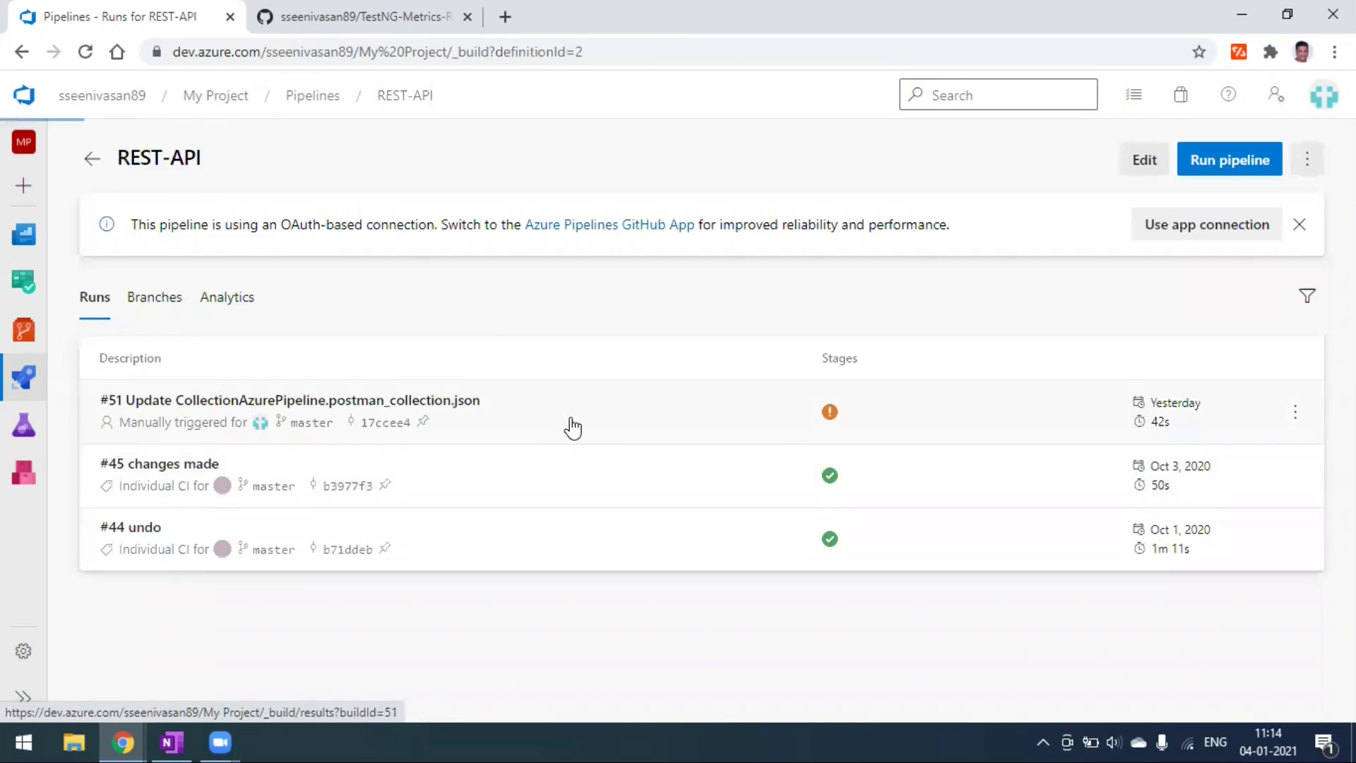
{"action": "left_click", "coordinate": [572, 427]}
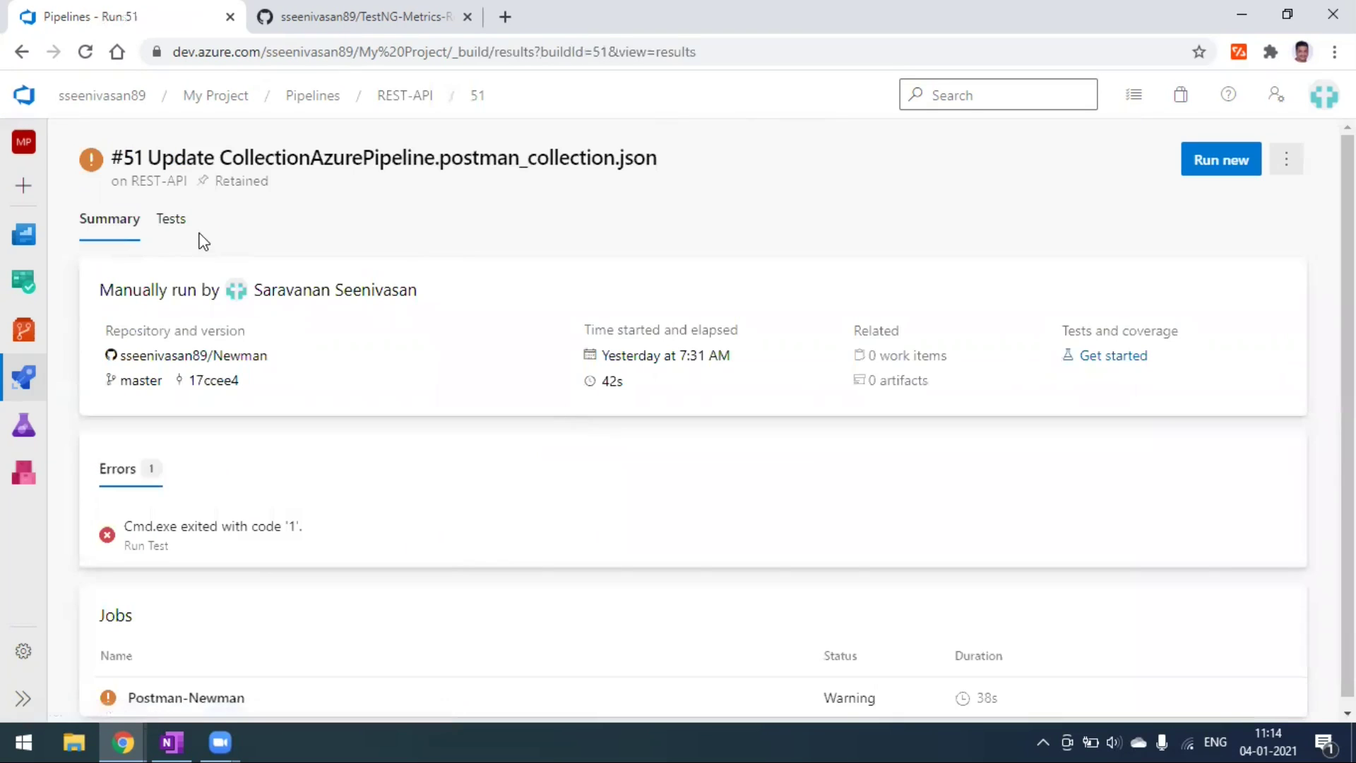
- Open the run's test results, add Passed to the outcome filter, and review all listed tests
{"action": "left_click", "coordinate": [171, 221]}
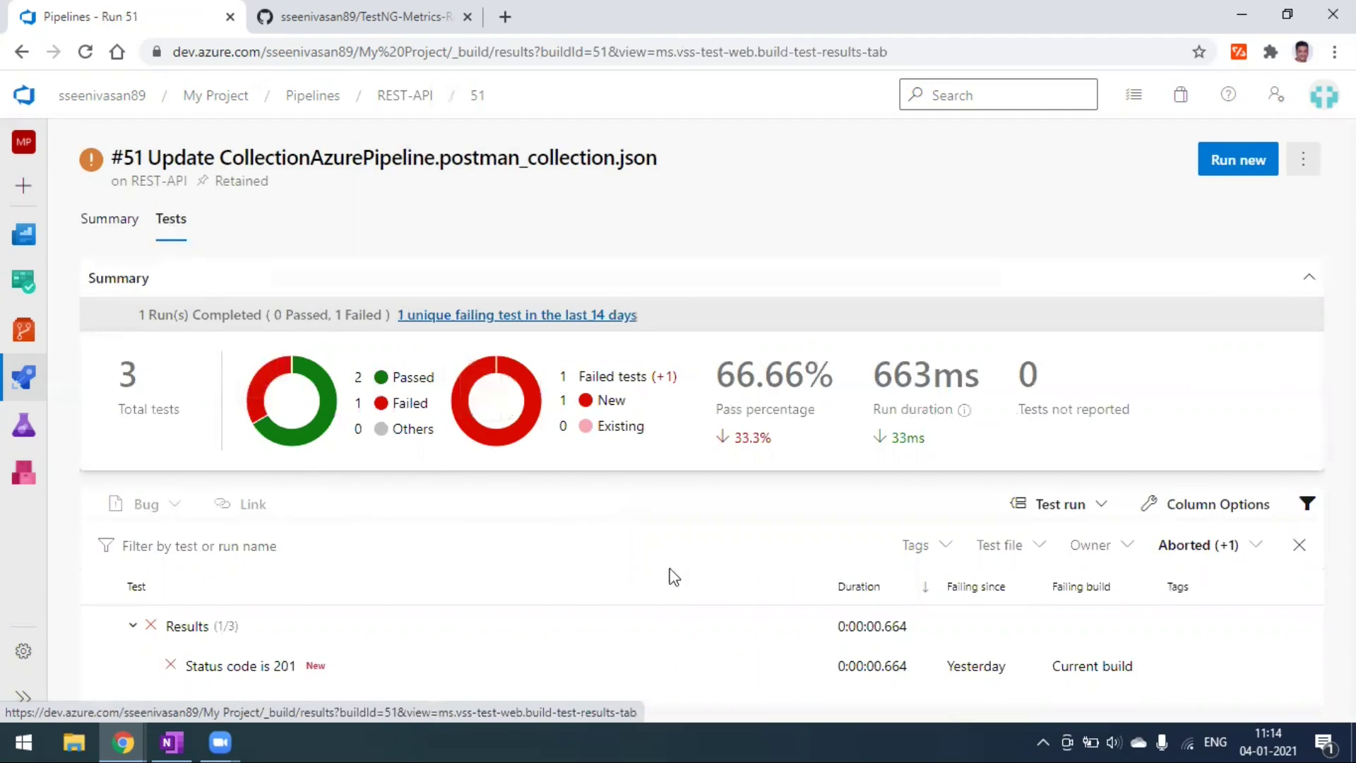
{"action": "left_click", "coordinate": [1198, 544]}
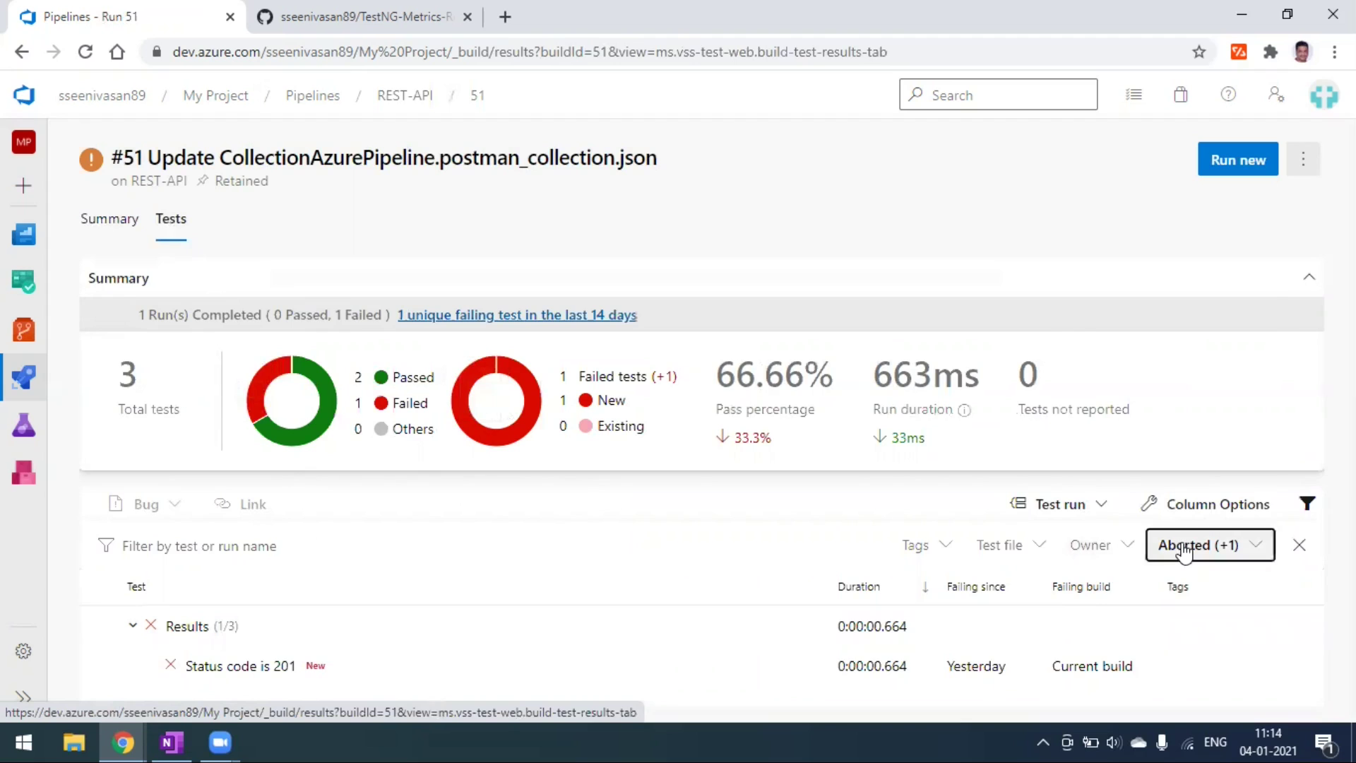
{"action": "left_click", "coordinate": [1045, 367]}
{"action": "left_click", "coordinate": [954, 197]}
{"action": "scroll", "coordinate": [702, 625], "scroll_direction": "down", "scroll_amount": 1}
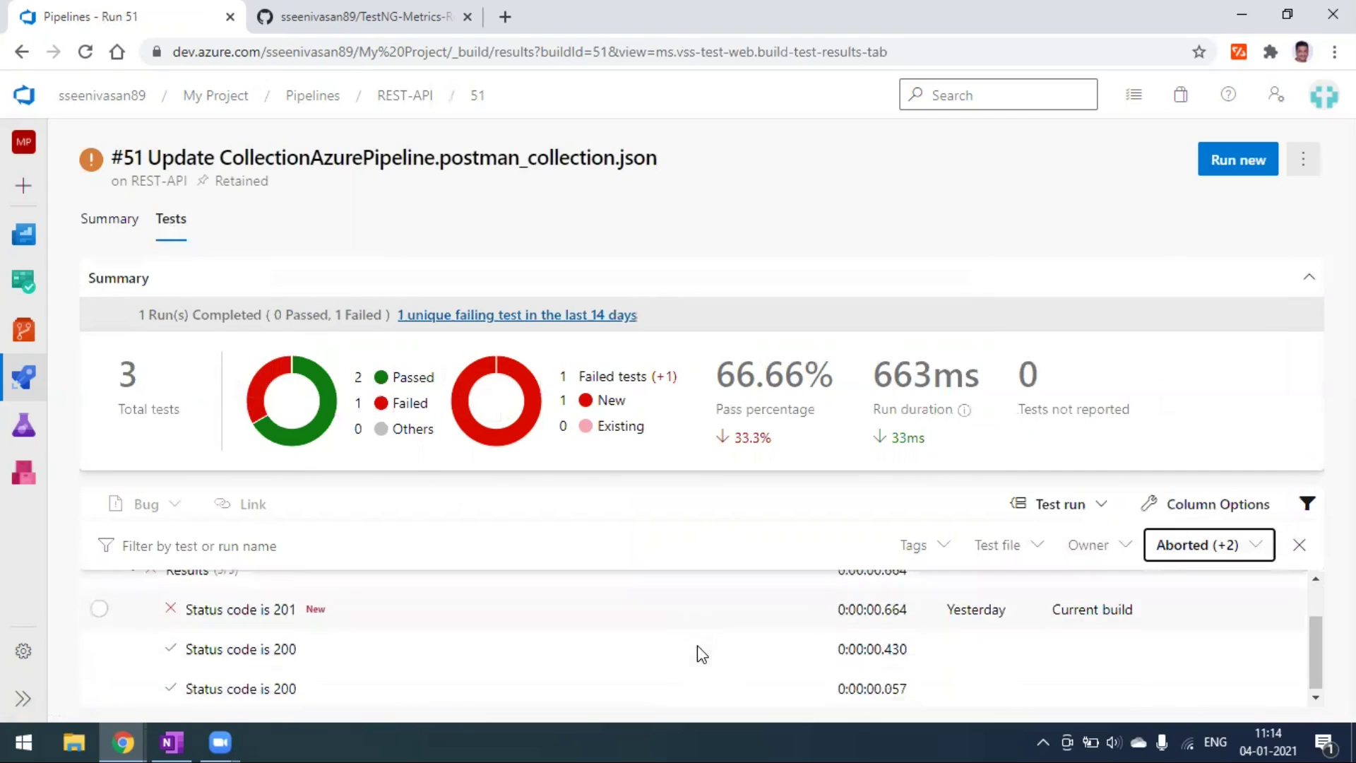
{"action": "scroll", "coordinate": [221, 647], "scroll_direction": "up", "scroll_amount": 1}
{"action": "scroll", "coordinate": [309, 674], "scroll_direction": "down", "scroll_amount": 1}
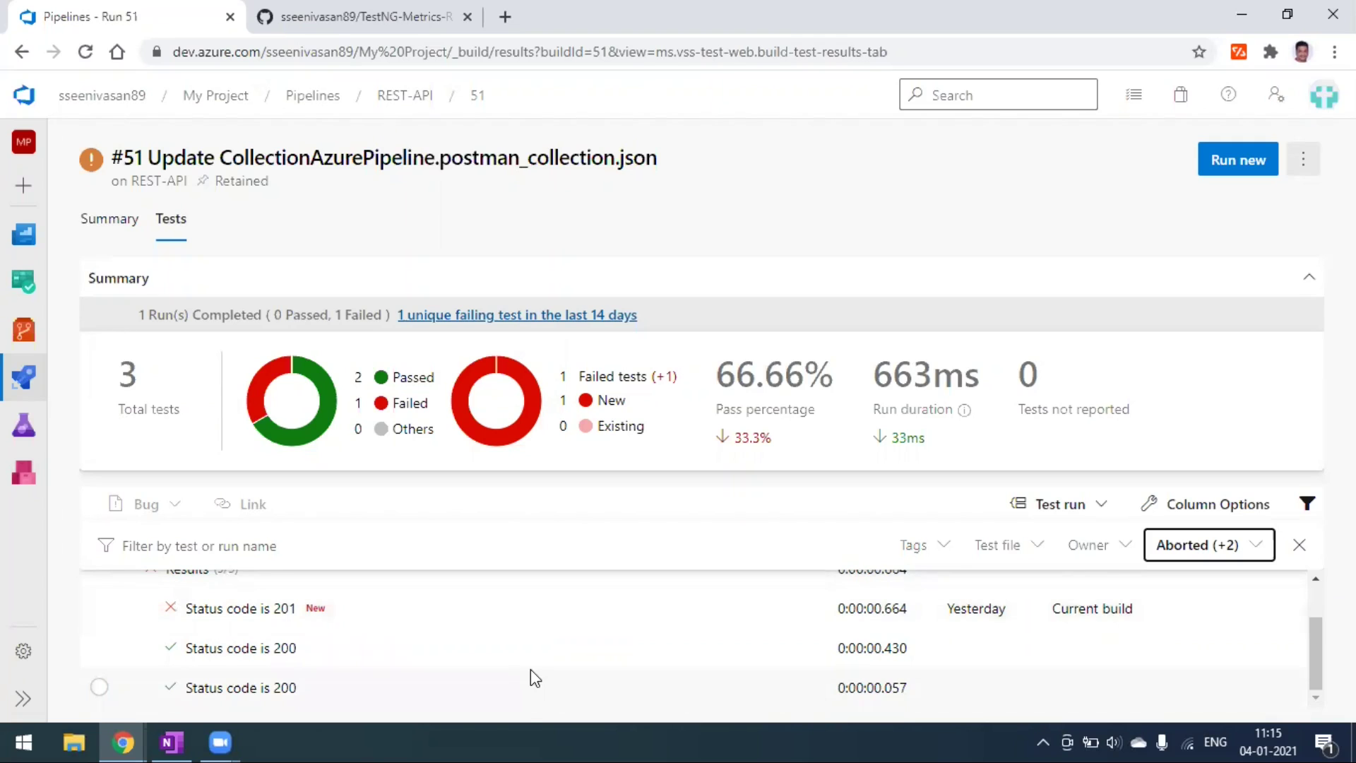
{"action": "scroll", "coordinate": [531, 668], "scroll_direction": "up", "scroll_amount": 2}
{"action": "scroll", "coordinate": [531, 668], "scroll_direction": "down", "scroll_amount": 2}
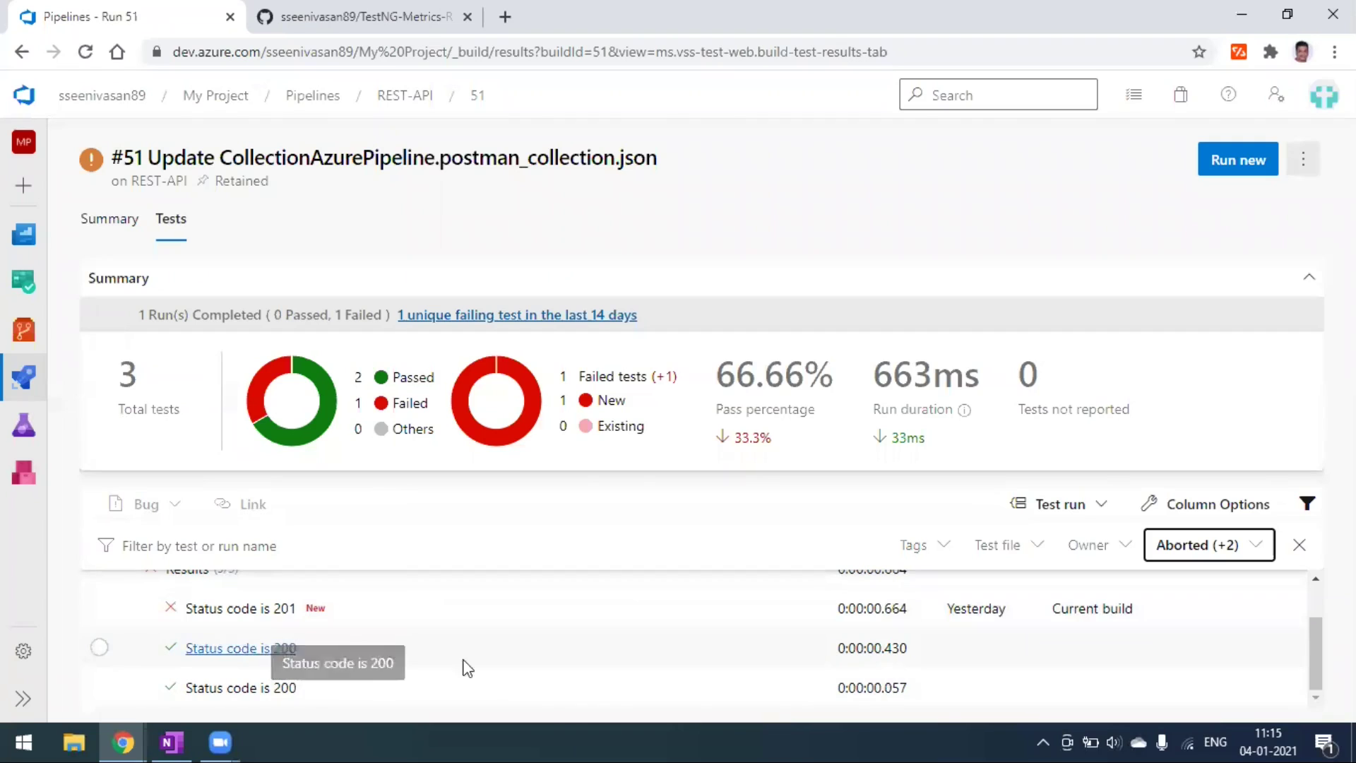
- Open the failed "Status code is 201" test, examine its error message and stack trace, and expand the details to full view
{"action": "left_click", "coordinate": [257, 618]}
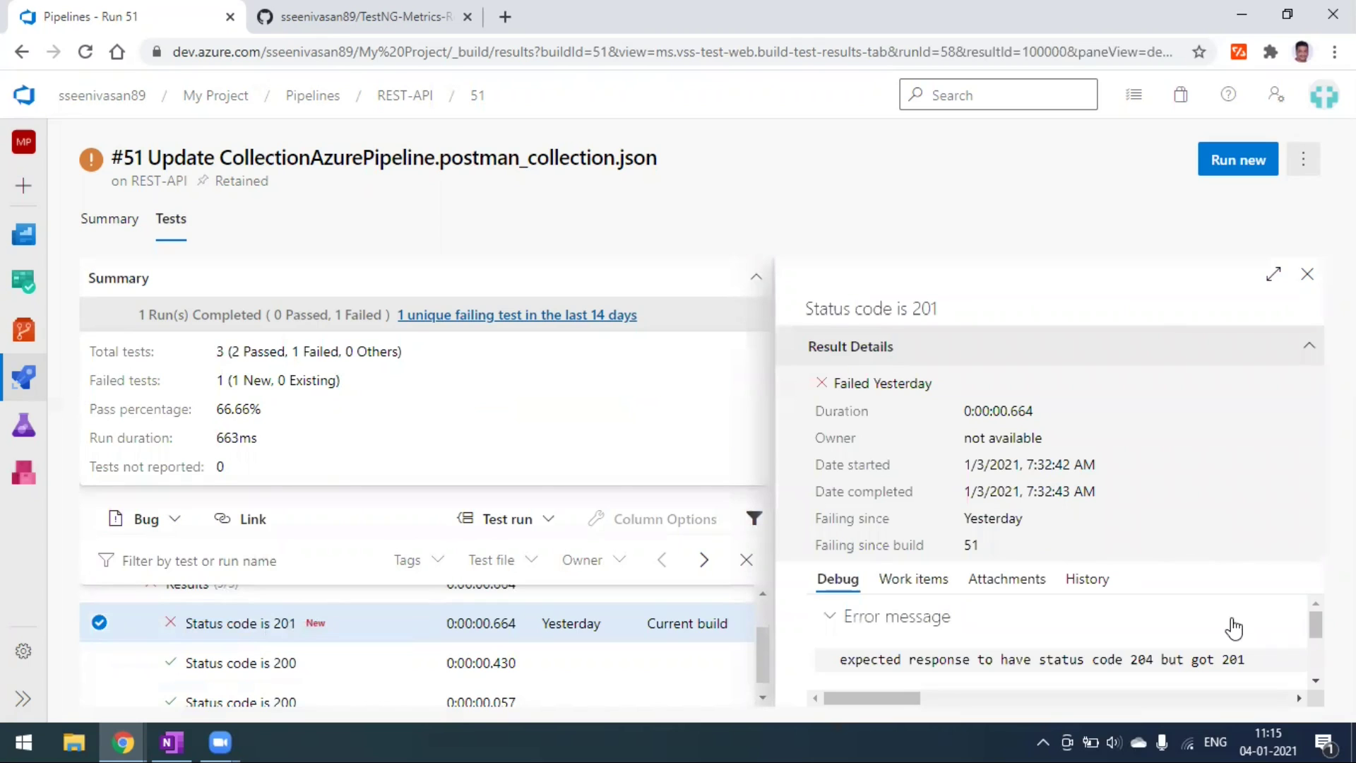
{"action": "left_click_drag", "start_coordinate": [1317, 625], "coordinate": [1313, 631]}
{"action": "scroll", "coordinate": [920, 652], "scroll_direction": "up", "scroll_amount": 1}
{"action": "left_click_drag", "start_coordinate": [1144, 659], "coordinate": [1247, 671]}
{"action": "left_click", "coordinate": [1262, 672]}
{"action": "scroll", "coordinate": [1101, 641], "scroll_direction": "down", "scroll_amount": 1}
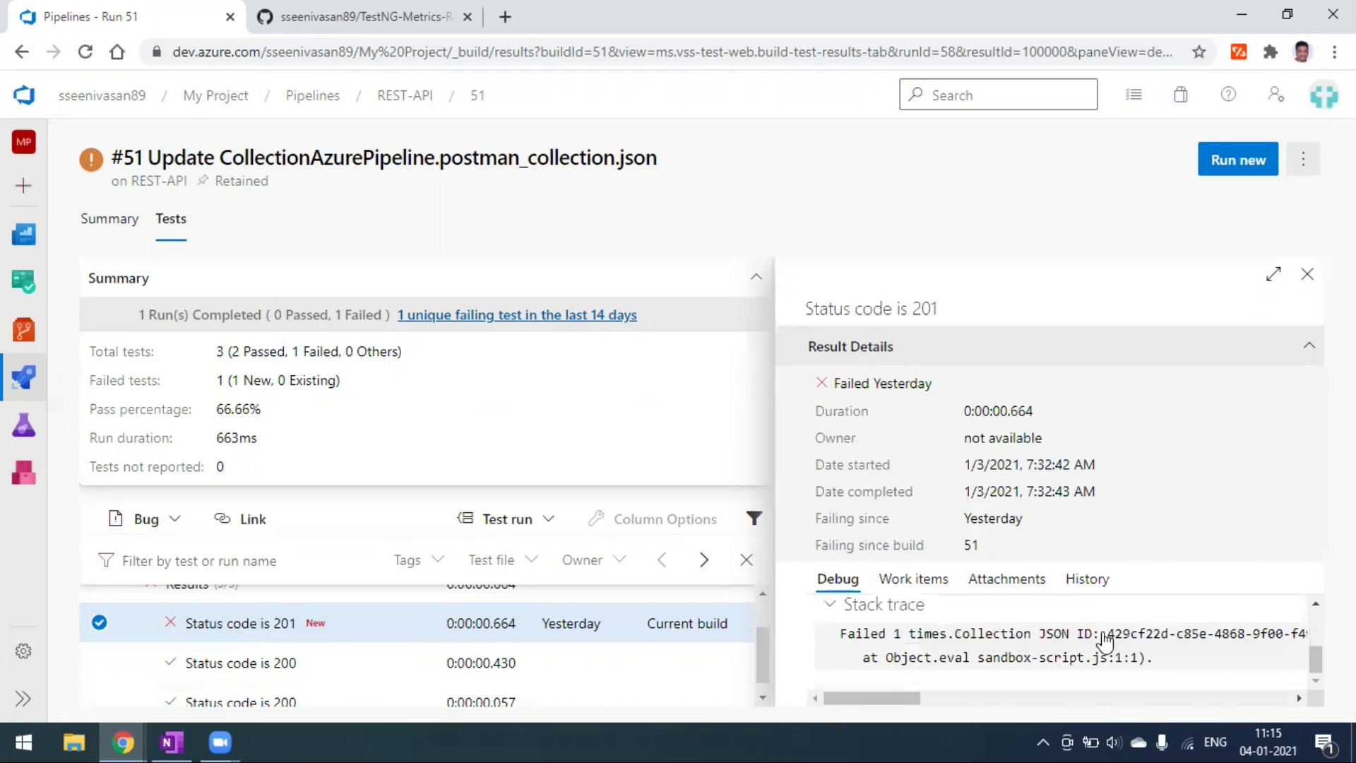
{"action": "left_click", "coordinate": [1273, 274]}
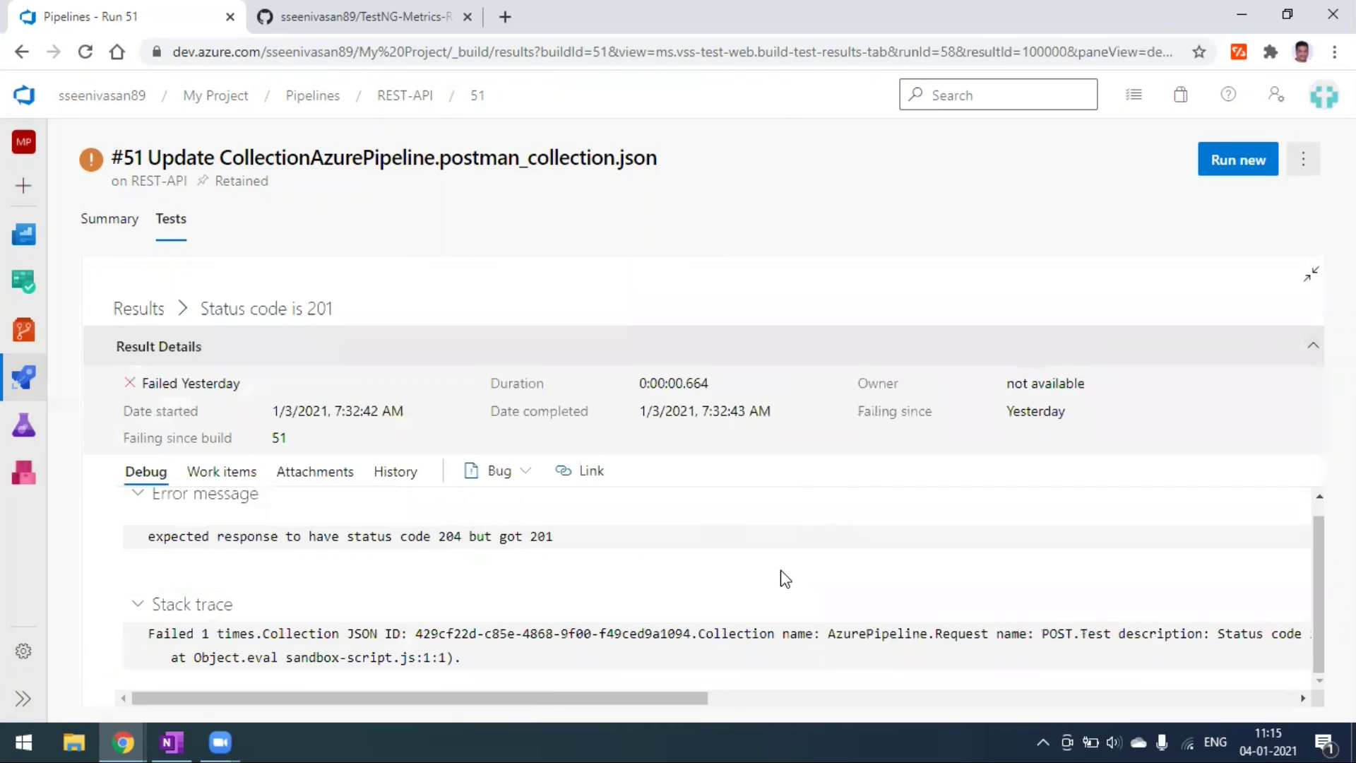
{"action": "scroll", "coordinate": [709, 562], "scroll_direction": "up", "scroll_amount": 1}
- Start a new bug from the failed test and review its prefilled title and description
{"action": "left_click", "coordinate": [523, 473]}
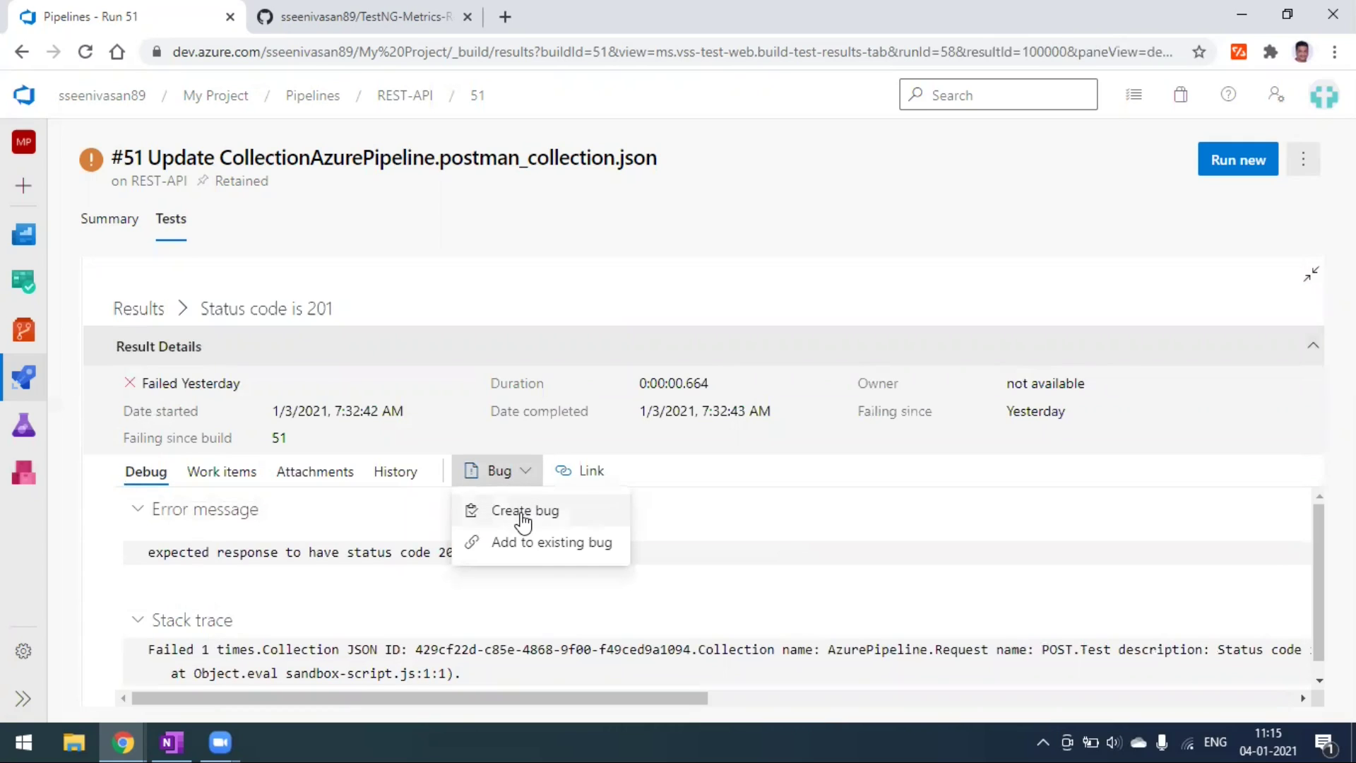
{"action": "left_click", "coordinate": [523, 518]}
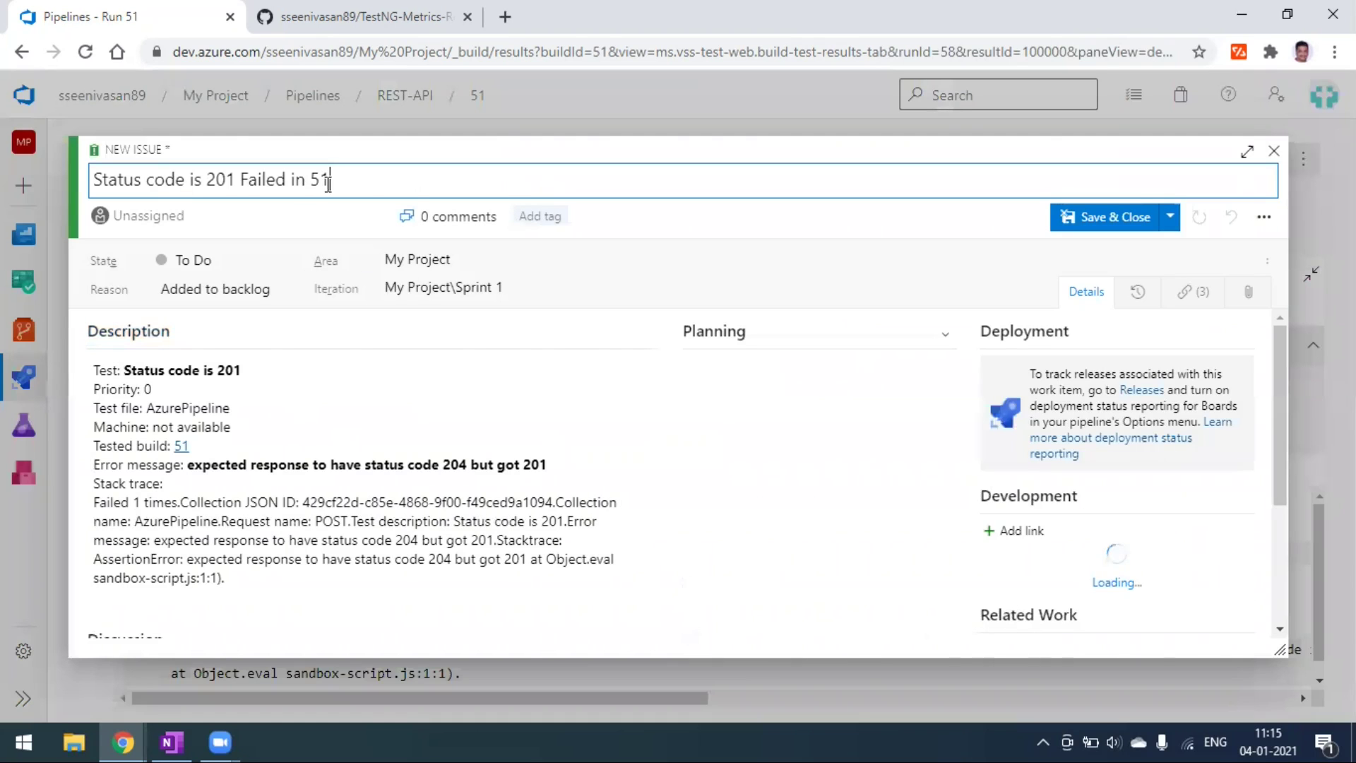
{"action": "left_click_drag", "start_coordinate": [370, 179], "coordinate": [103, 179]}
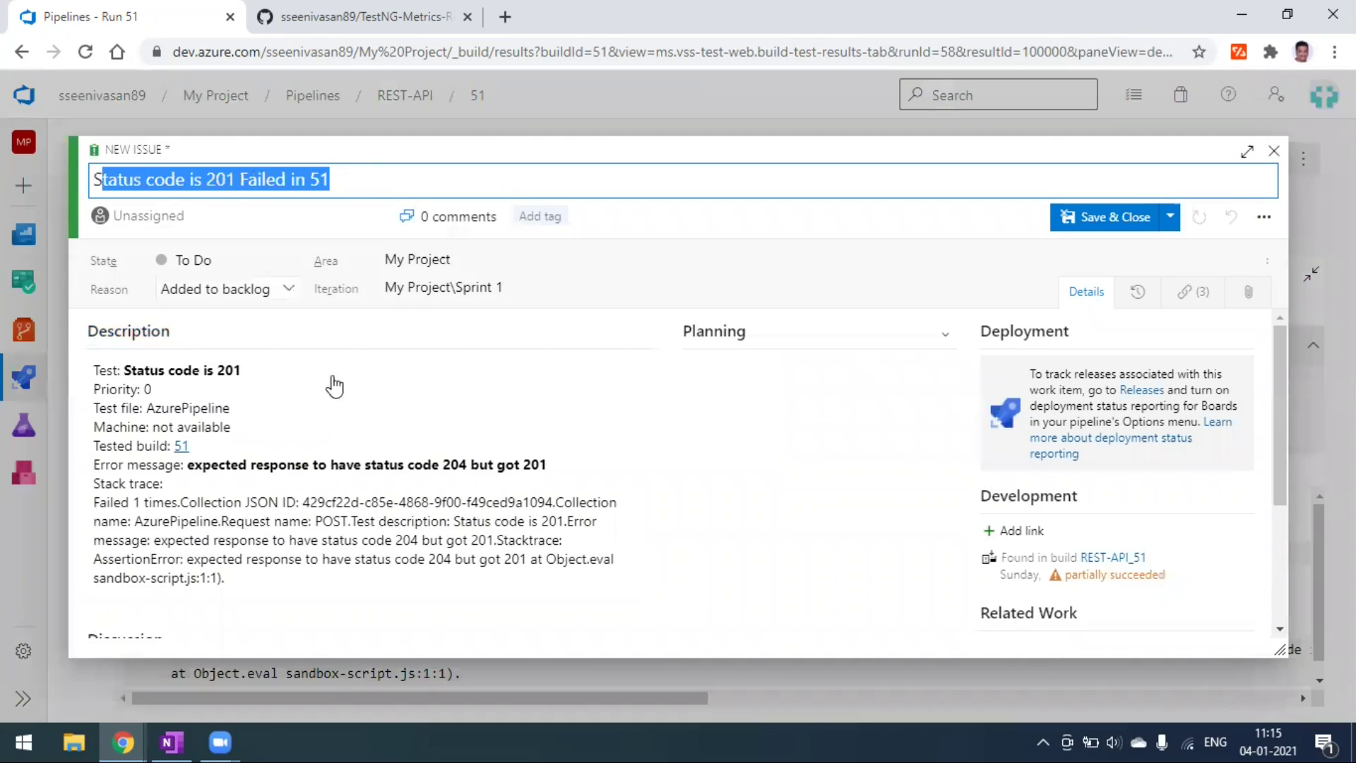
{"action": "left_click", "coordinate": [363, 428]}
{"action": "scroll", "coordinate": [325, 466], "scroll_direction": "down", "scroll_amount": 3}
{"action": "scroll", "coordinate": [226, 465], "scroll_direction": "up", "scroll_amount": 3}
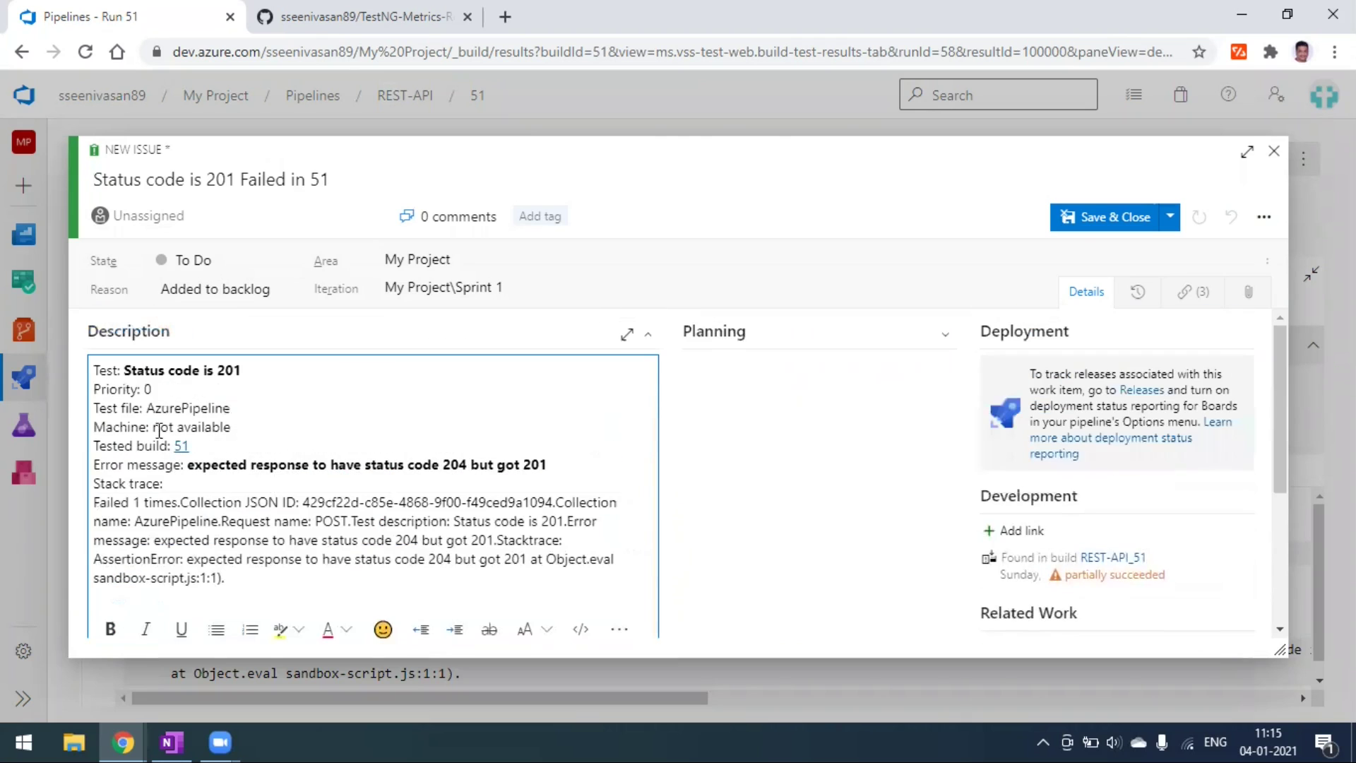
{"action": "left_click_drag", "start_coordinate": [95, 370], "coordinate": [262, 573]}
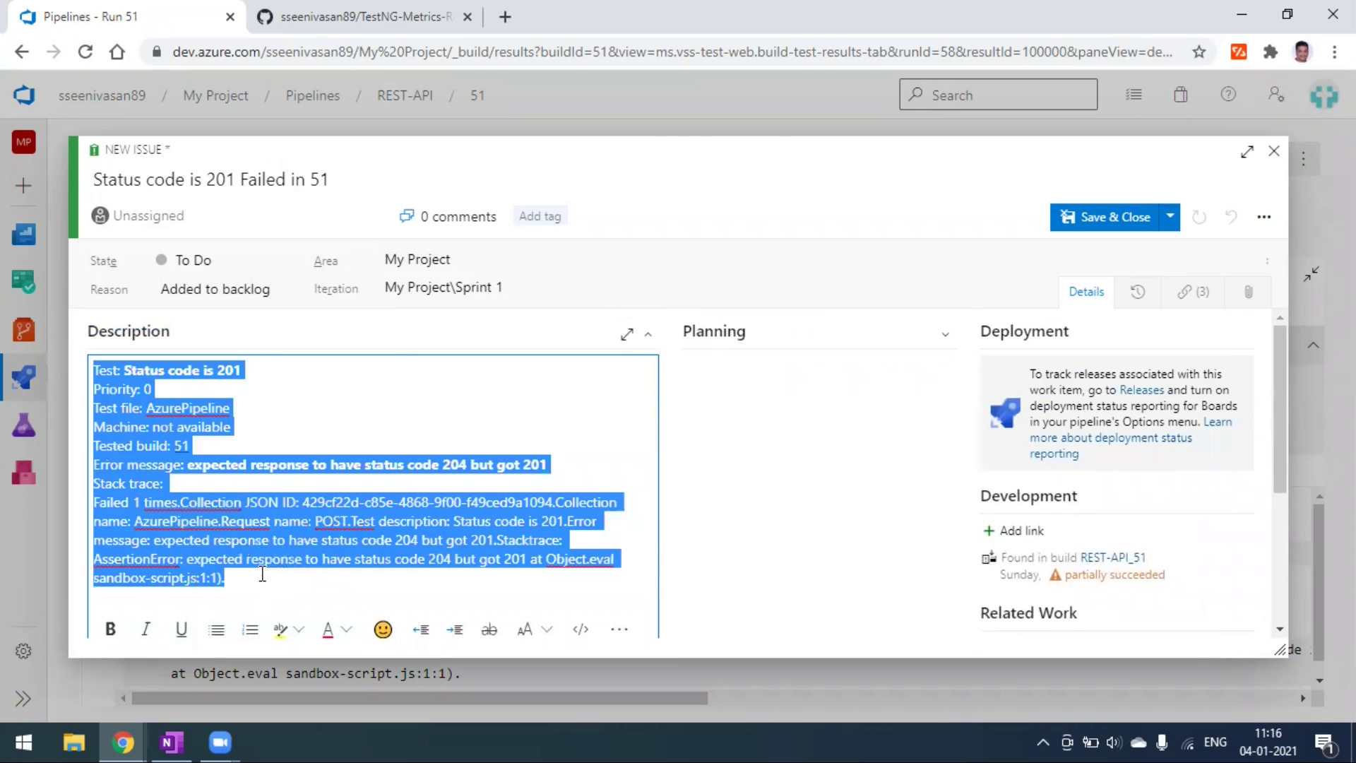
{"action": "left_click", "coordinate": [457, 428]}
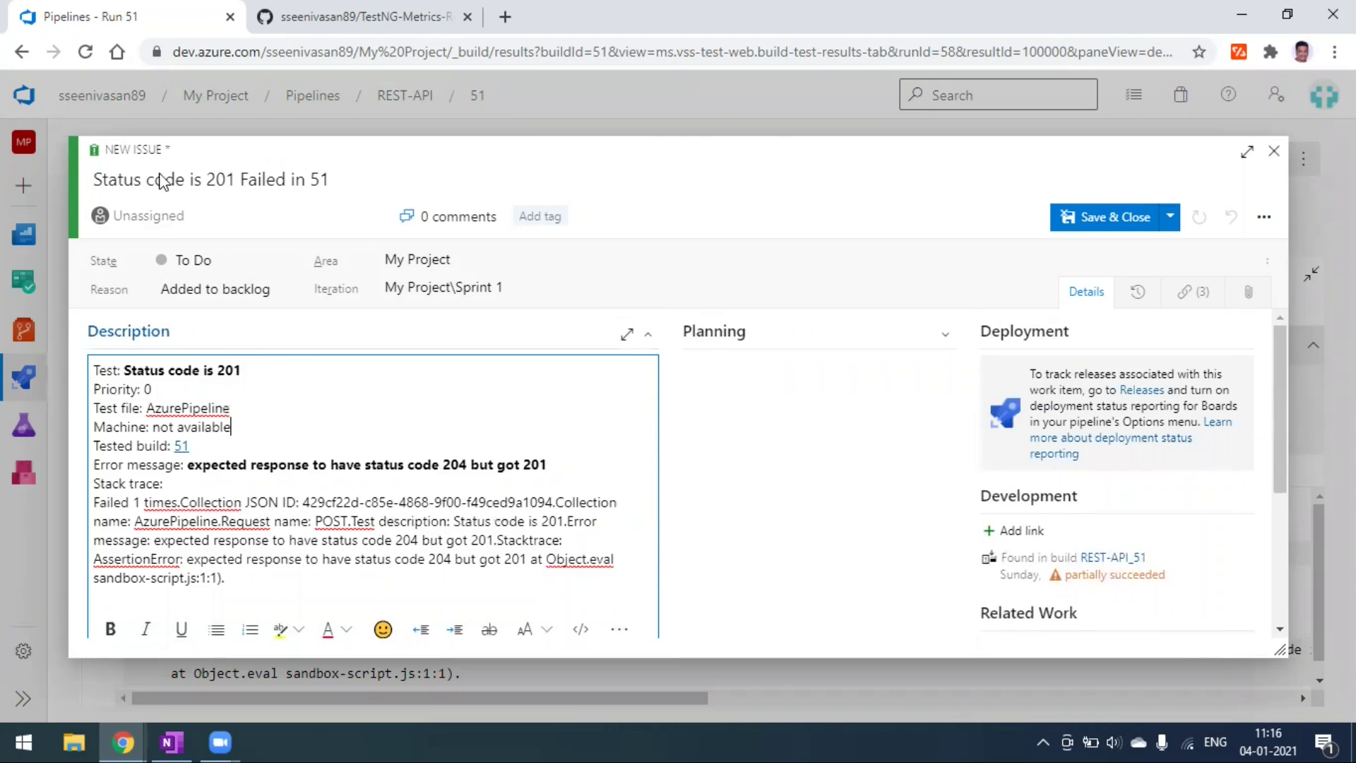
- Check the assignee choices for the new issue, then close the issue and discard it without saving
{"action": "left_click", "coordinate": [156, 216]}
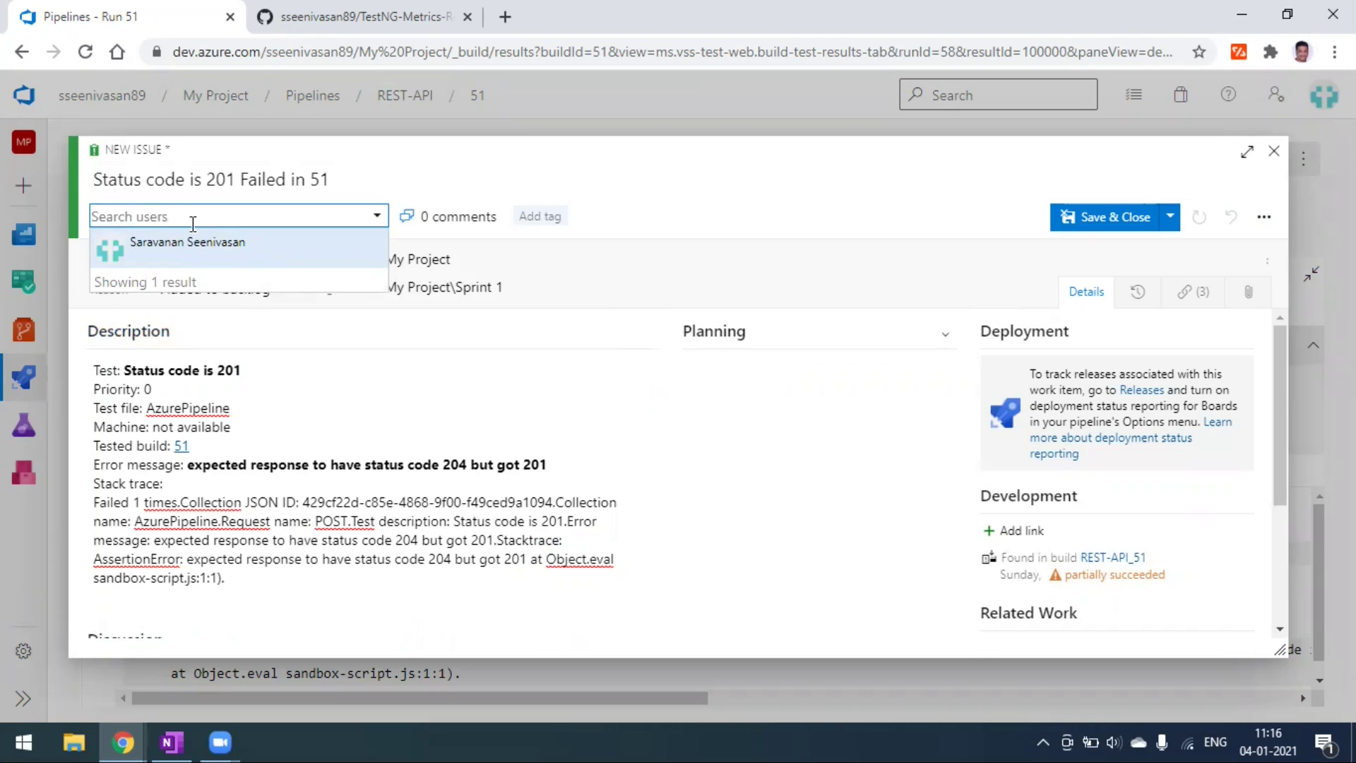
{"action": "left_click", "coordinate": [415, 424]}
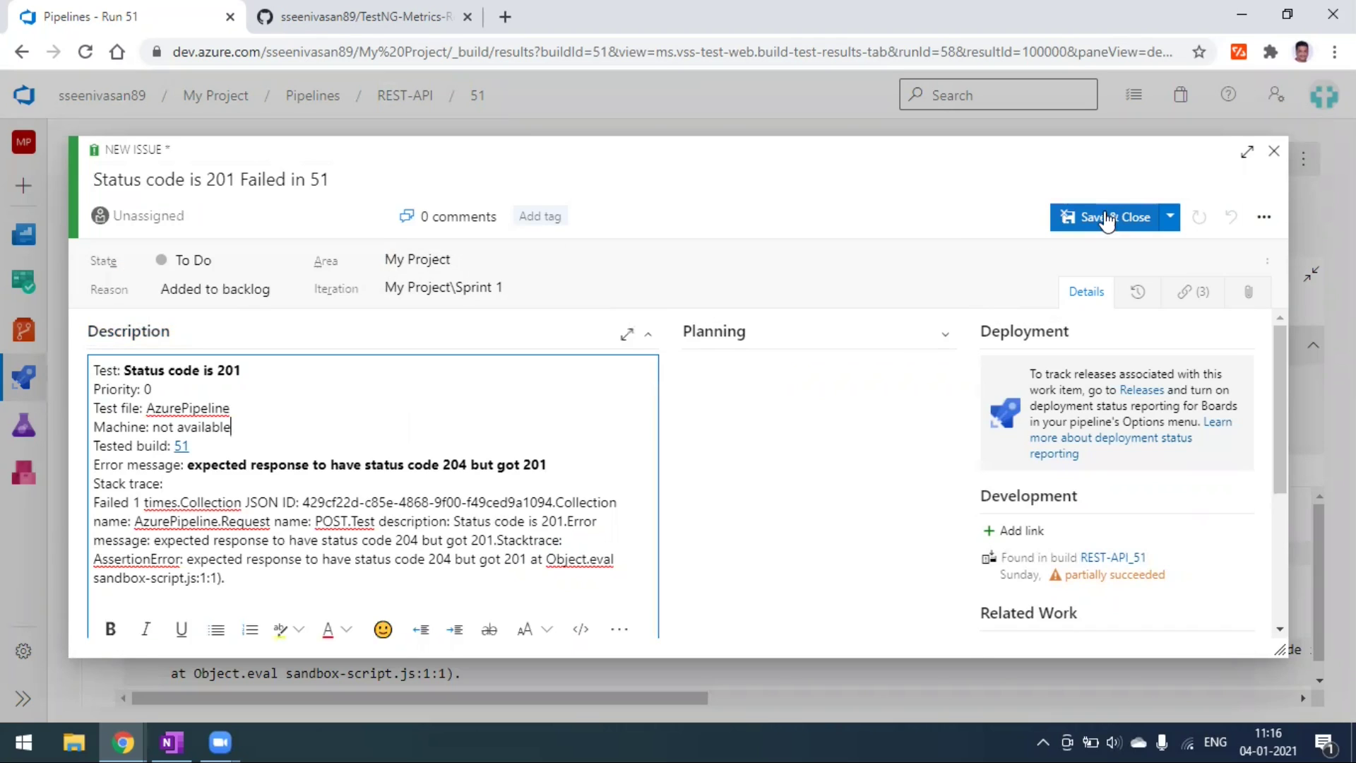
{"action": "left_click", "coordinate": [1274, 151]}
{"action": "left_click", "coordinate": [710, 466]}
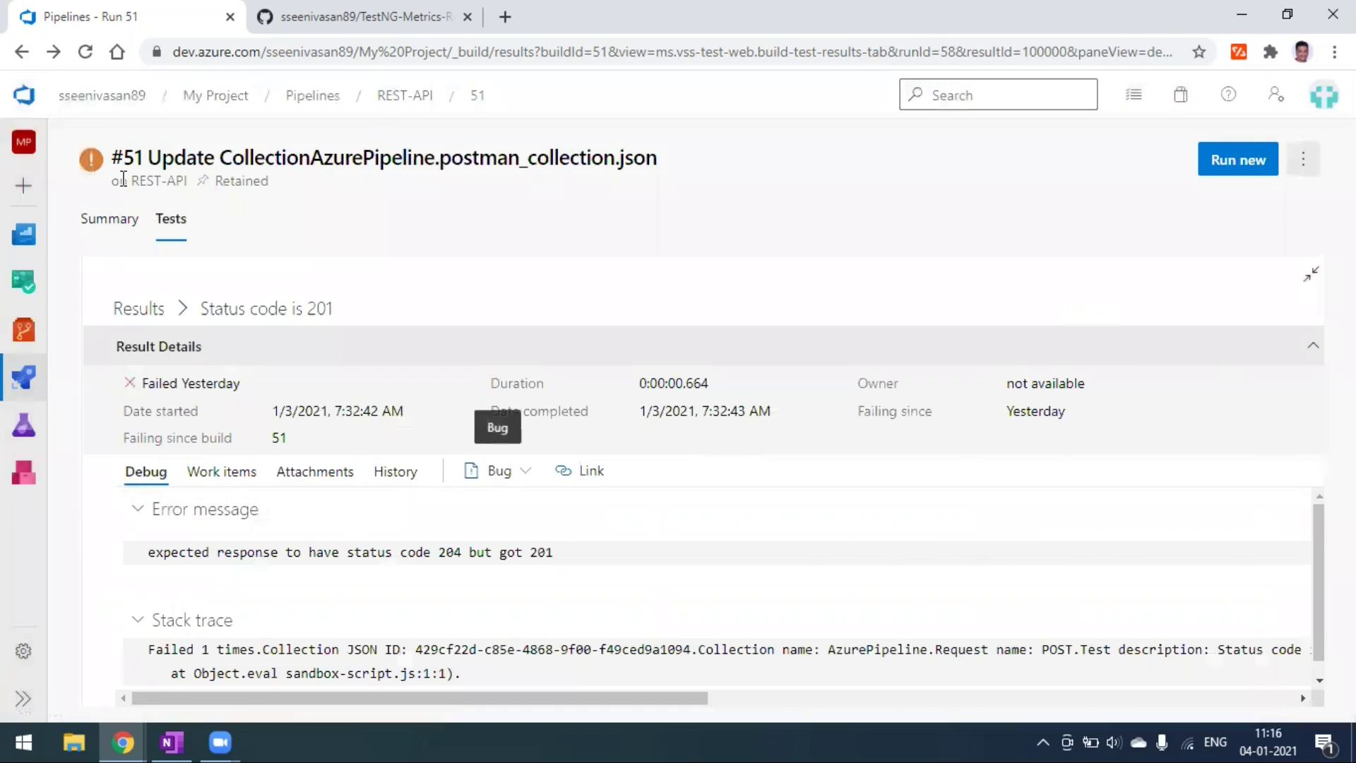
- Return to the Pipelines list and open the runs of TestNG Maven Project
{"action": "left_click", "coordinate": [315, 104]}
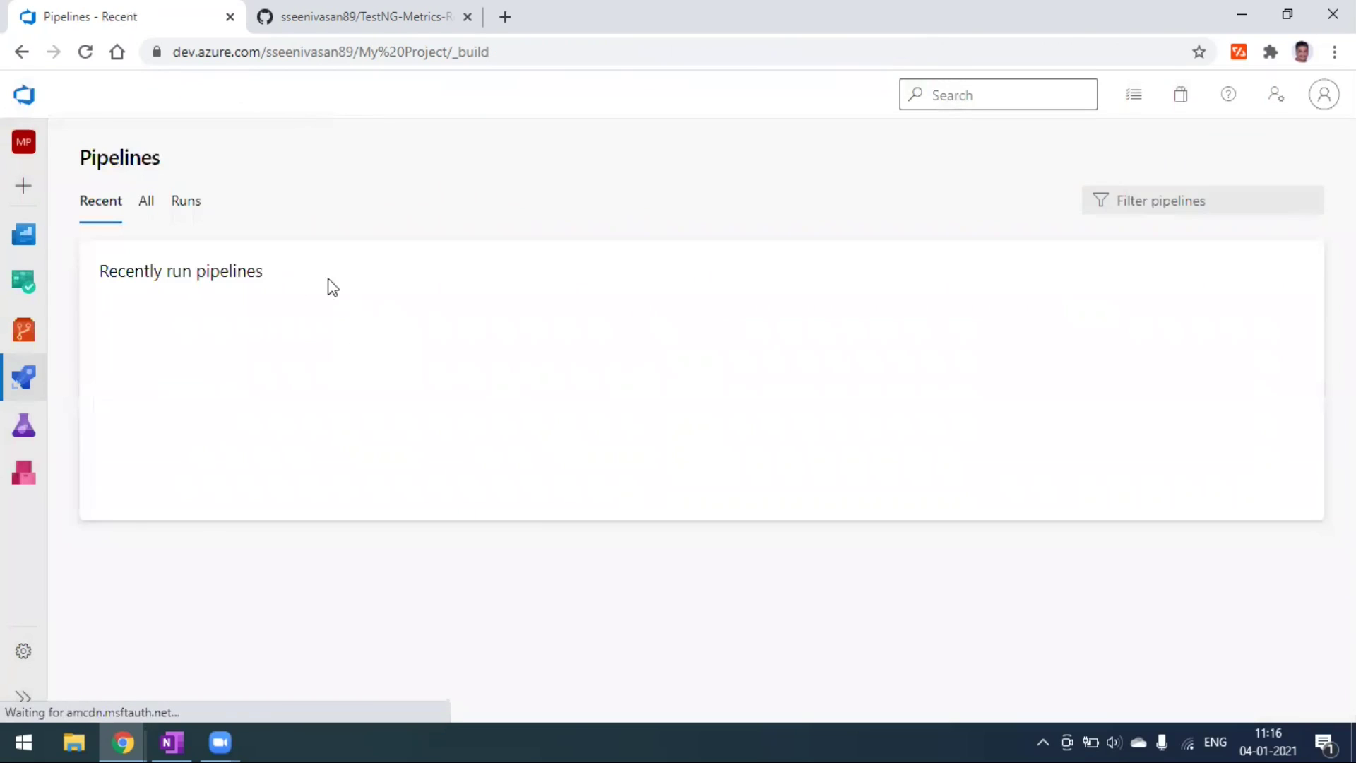
{"action": "left_click", "coordinate": [296, 381]}
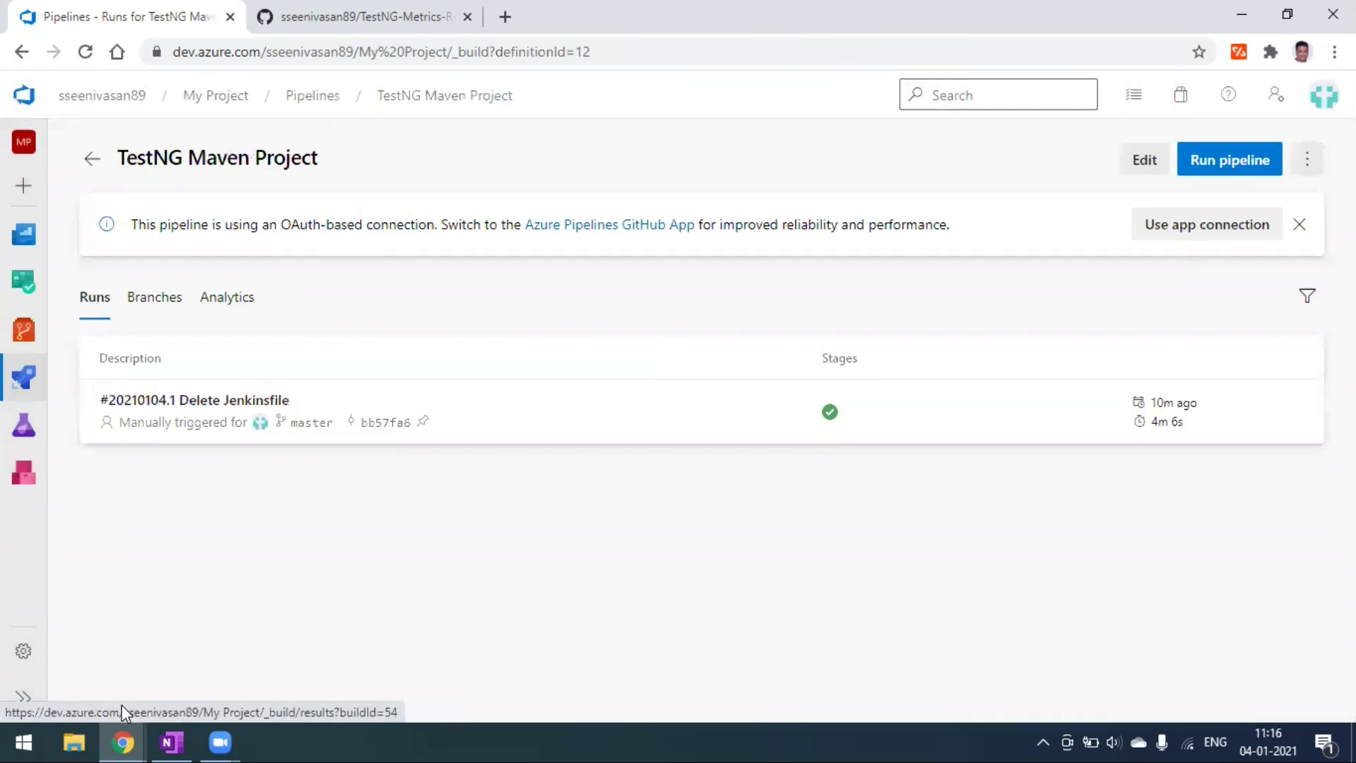
- Switch to the other Chrome window to view the Azure DevOps CI/CD workflow diagram, then switch back to the pipeline runs
{"action": "mouse_move", "coordinate": [122, 742]}
{"action": "left_click", "coordinate": [99, 649]}
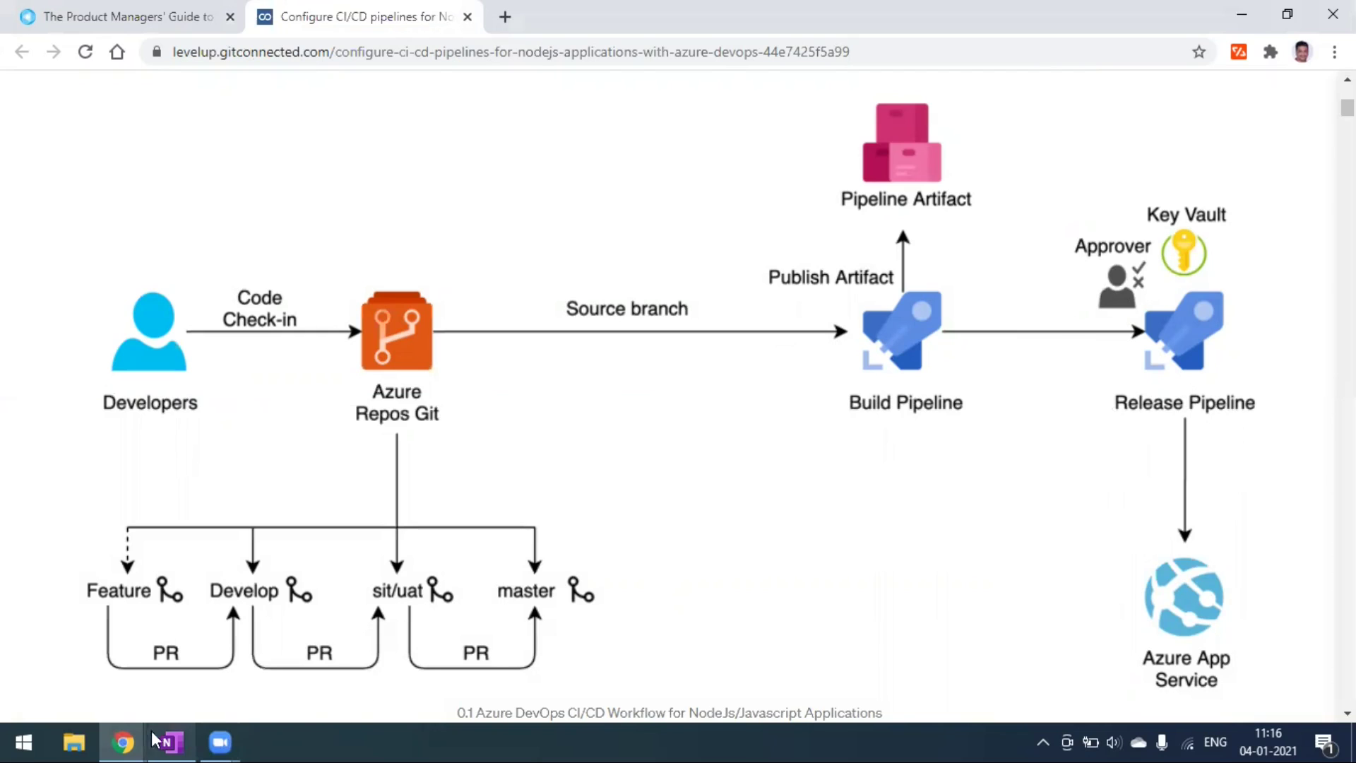
{"action": "mouse_move", "coordinate": [134, 730]}
{"action": "left_click", "coordinate": [318, 663]}
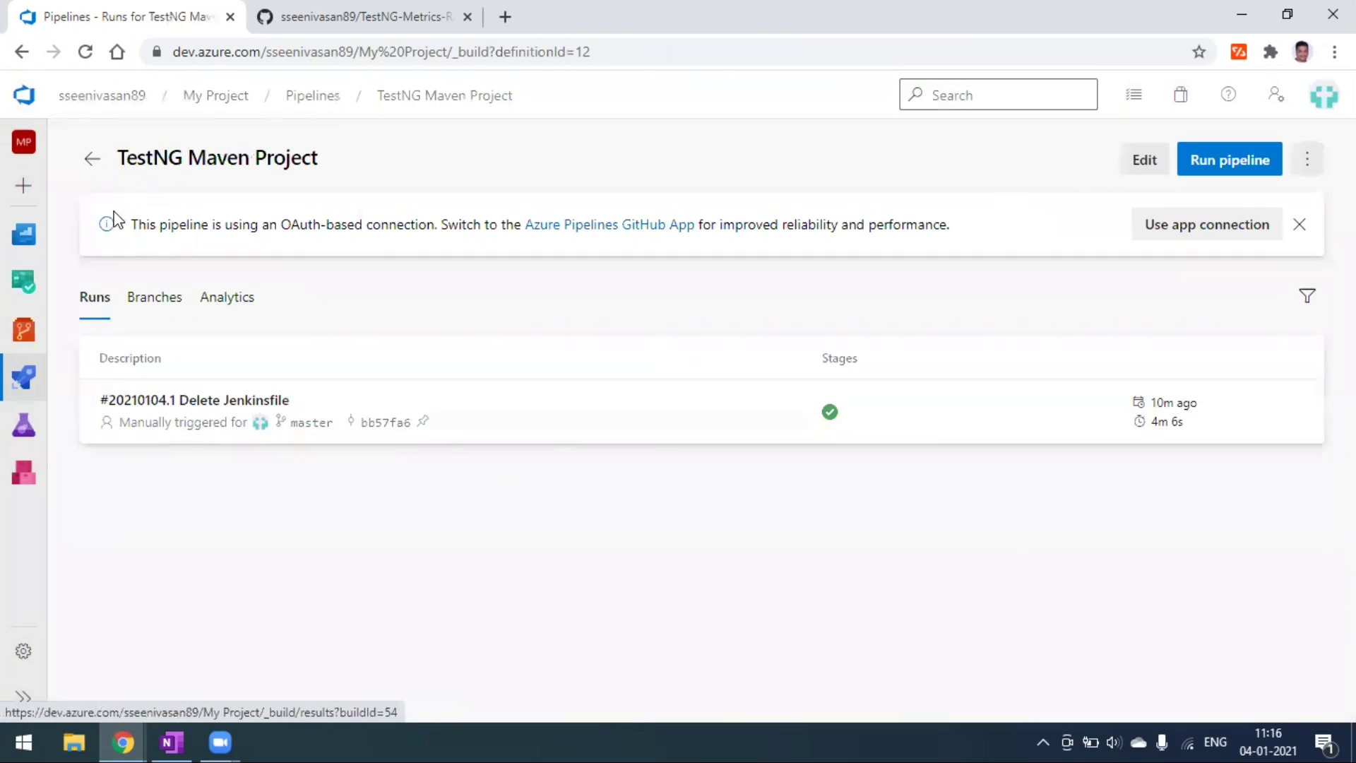
- Reopen TestNG Maven Project from the Pipelines list and open the Agent job 1 log of run #20210104.1
{"action": "left_click", "coordinate": [86, 173]}
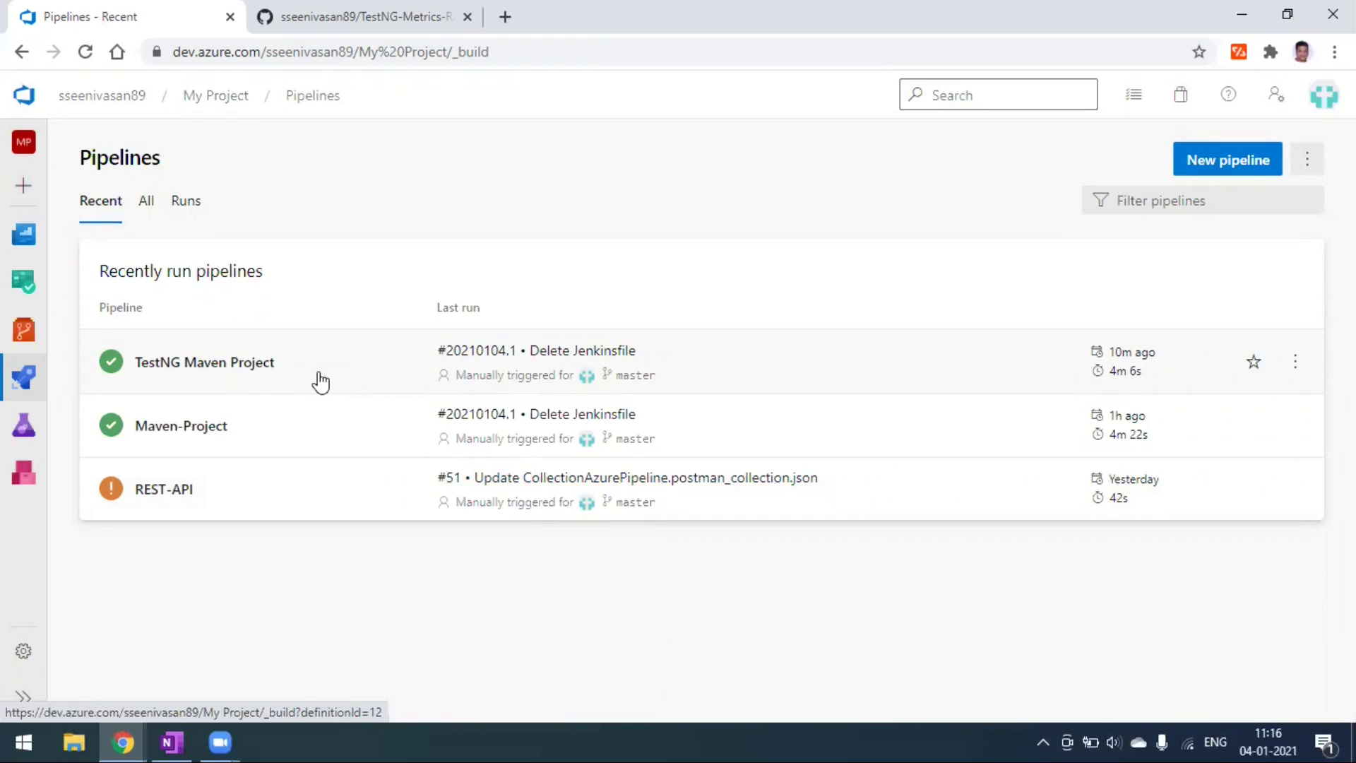
{"action": "left_click", "coordinate": [320, 381]}
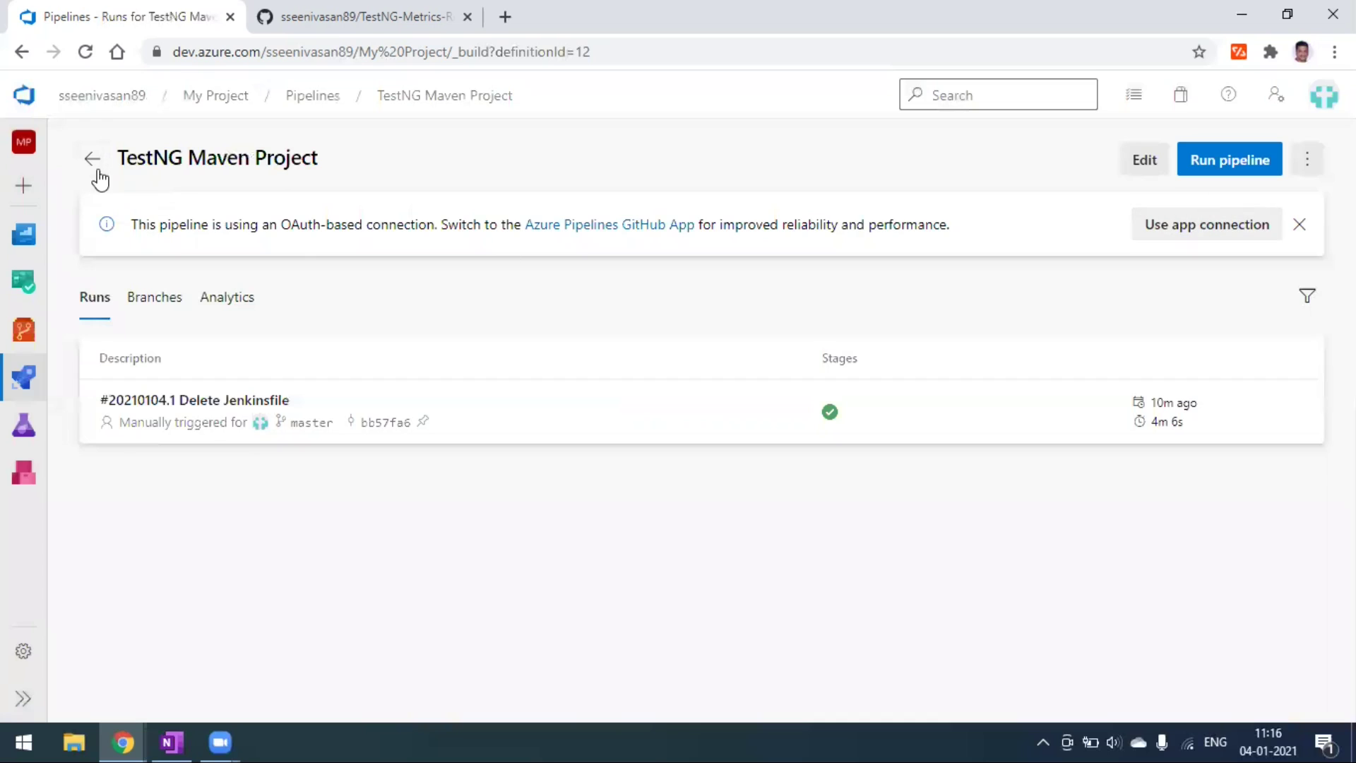
{"action": "left_click", "coordinate": [633, 430]}
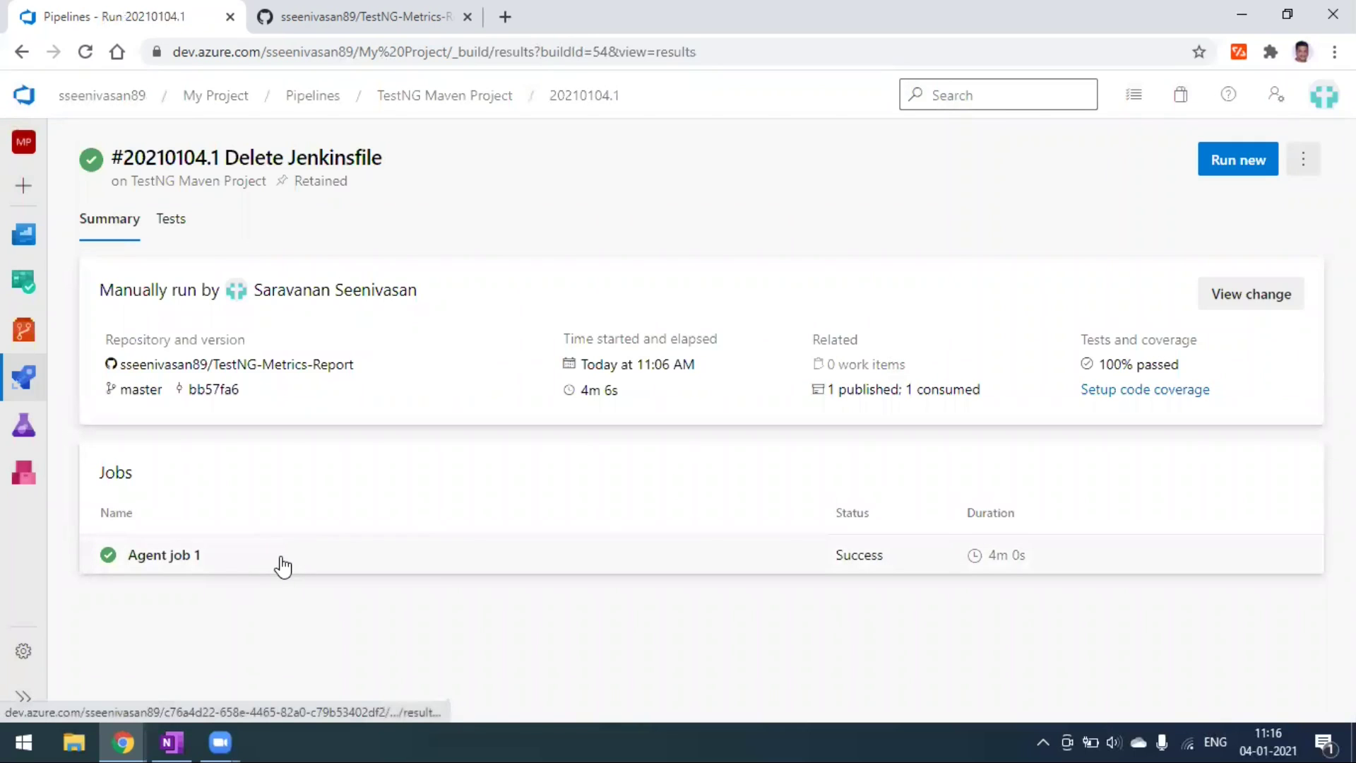
{"action": "left_click", "coordinate": [283, 565]}
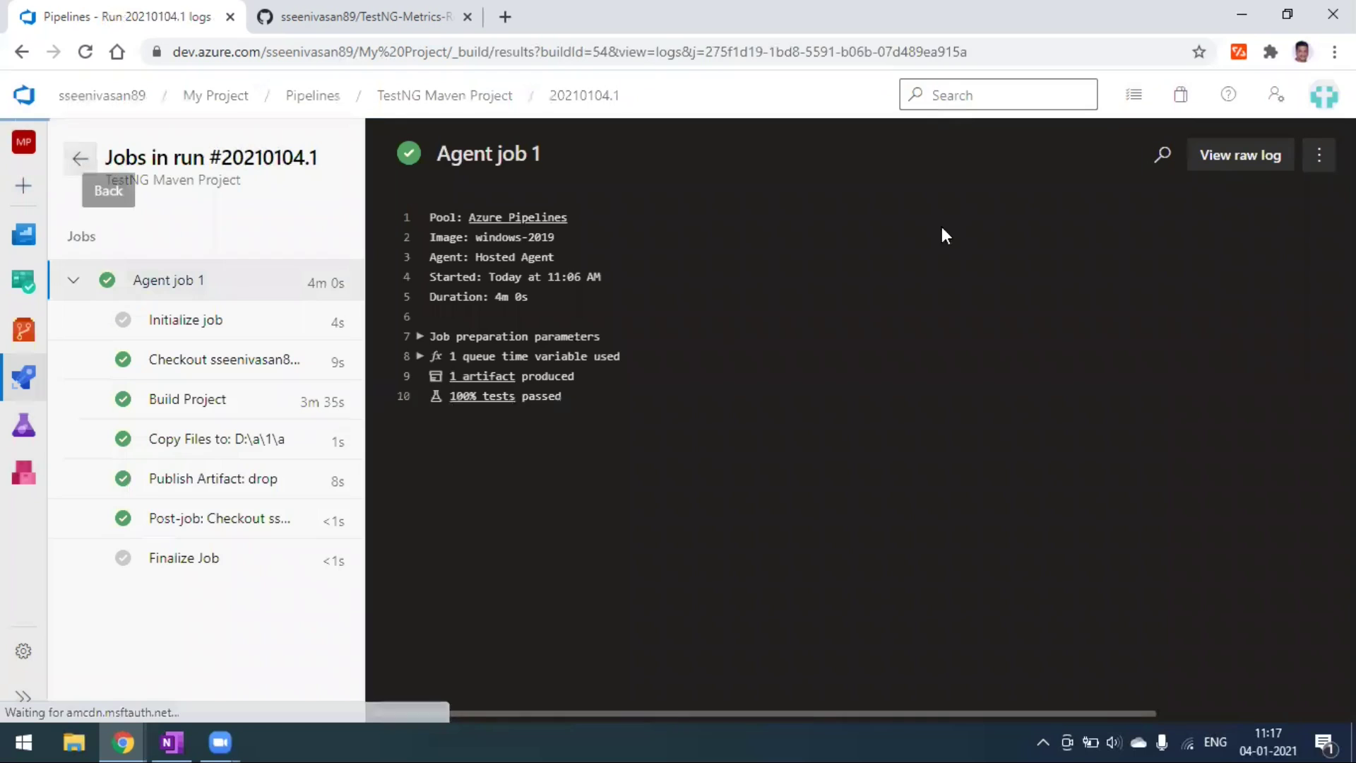
- Return to the run's summary and open its pipeline for editing
{"action": "left_click", "coordinate": [80, 158]}
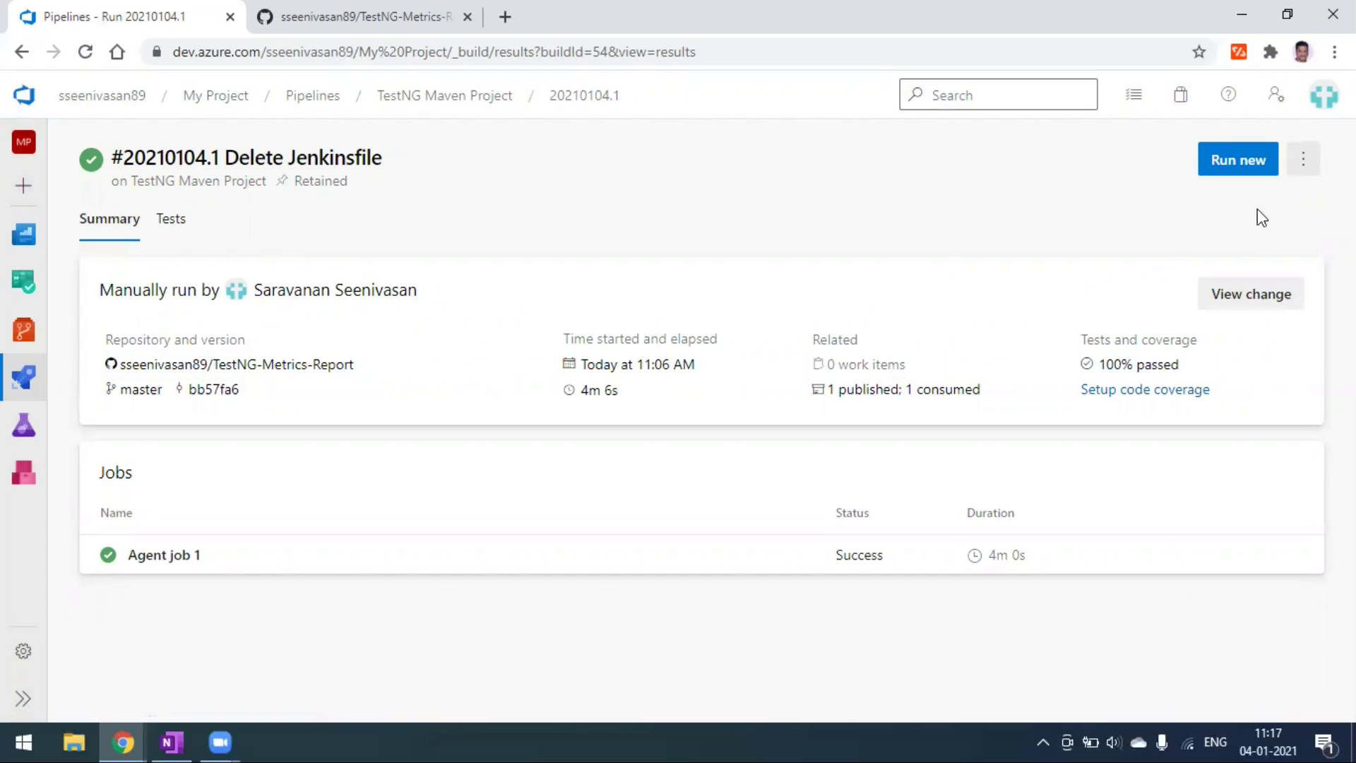
{"action": "left_click", "coordinate": [1304, 165]}
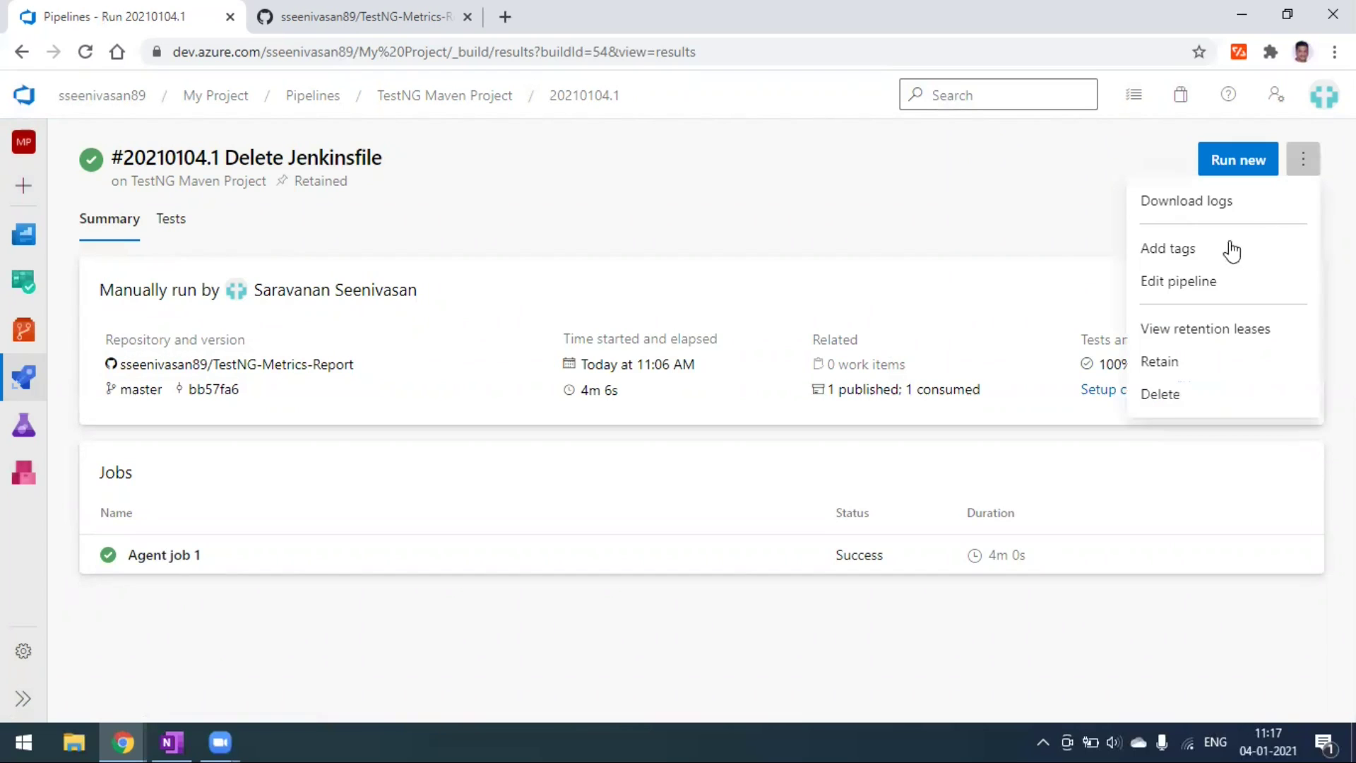
{"action": "left_click", "coordinate": [1203, 288]}
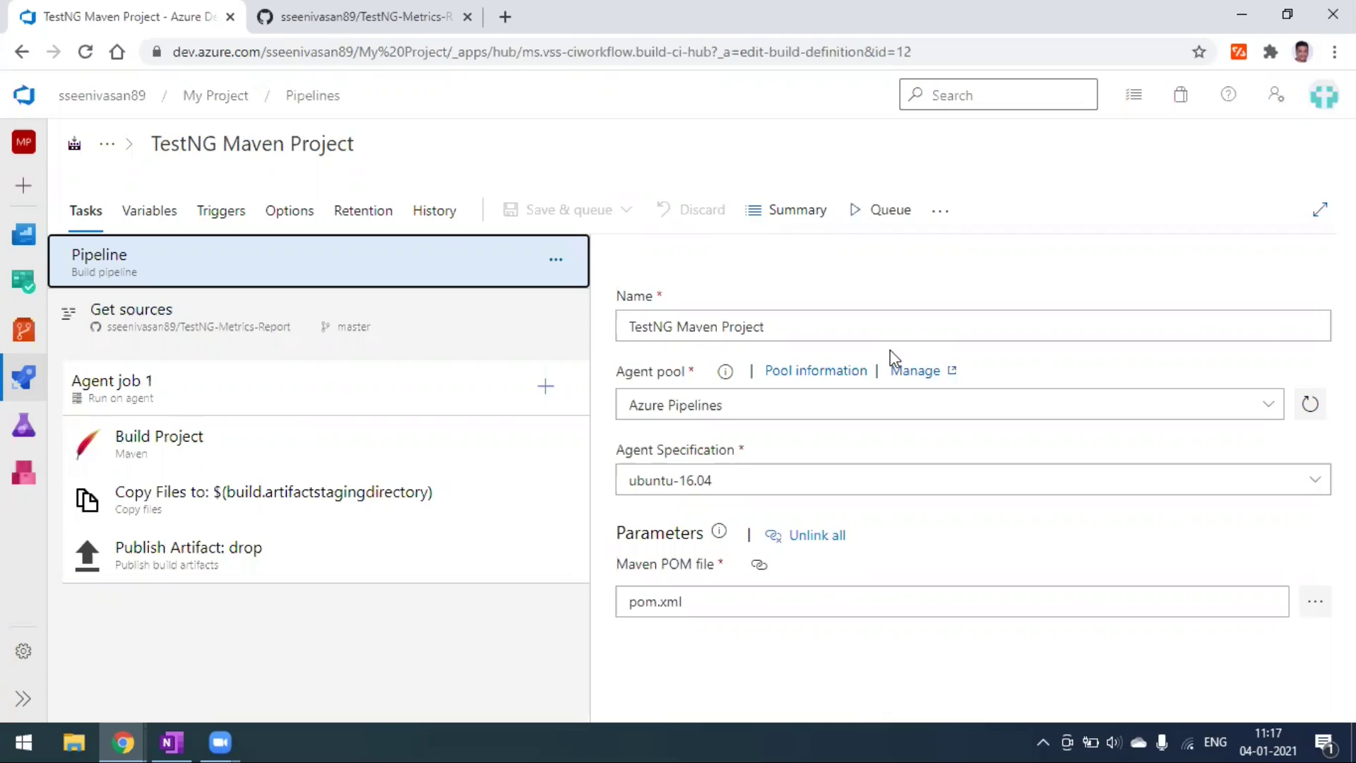
- Enable continuous integration for the TestNG-Metrics-Report repository in the pipeline's triggers
{"action": "left_click", "coordinate": [226, 220]}
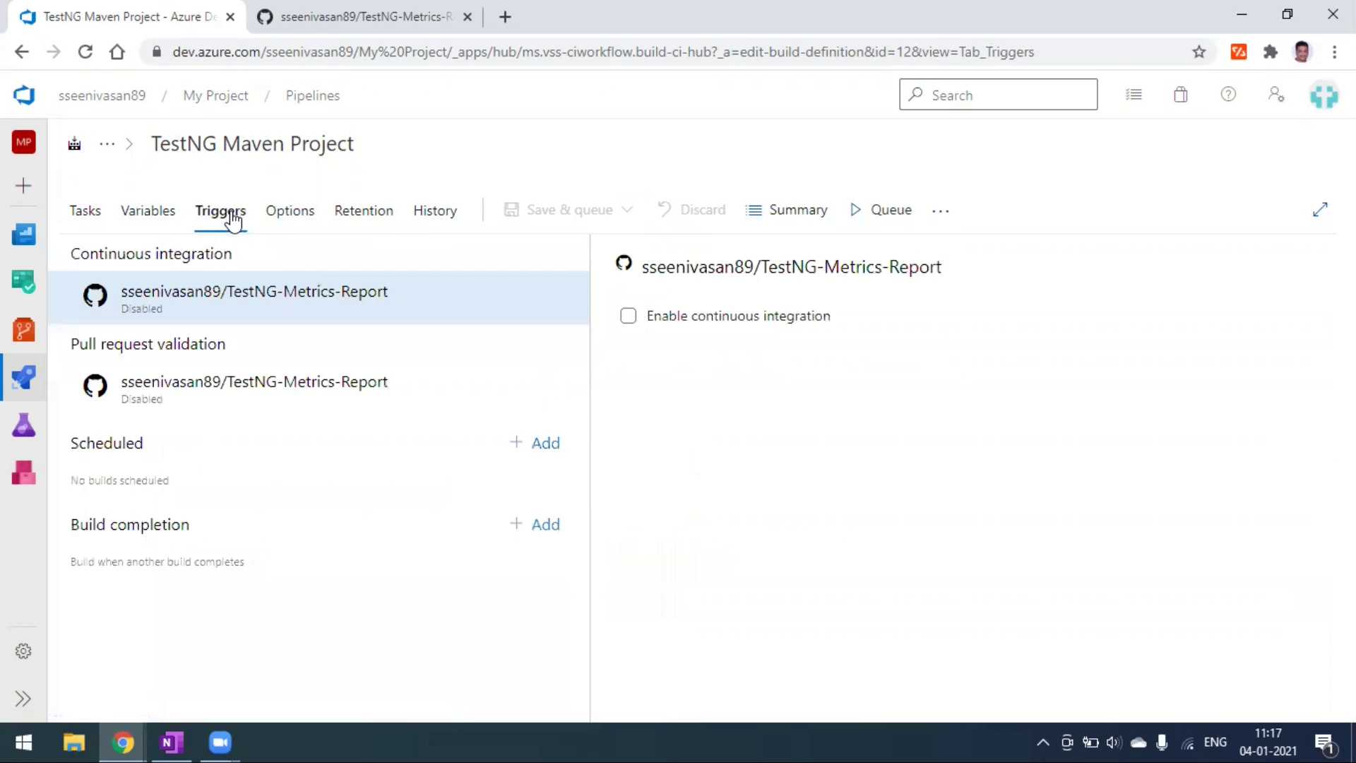
{"action": "left_click", "coordinate": [629, 317]}
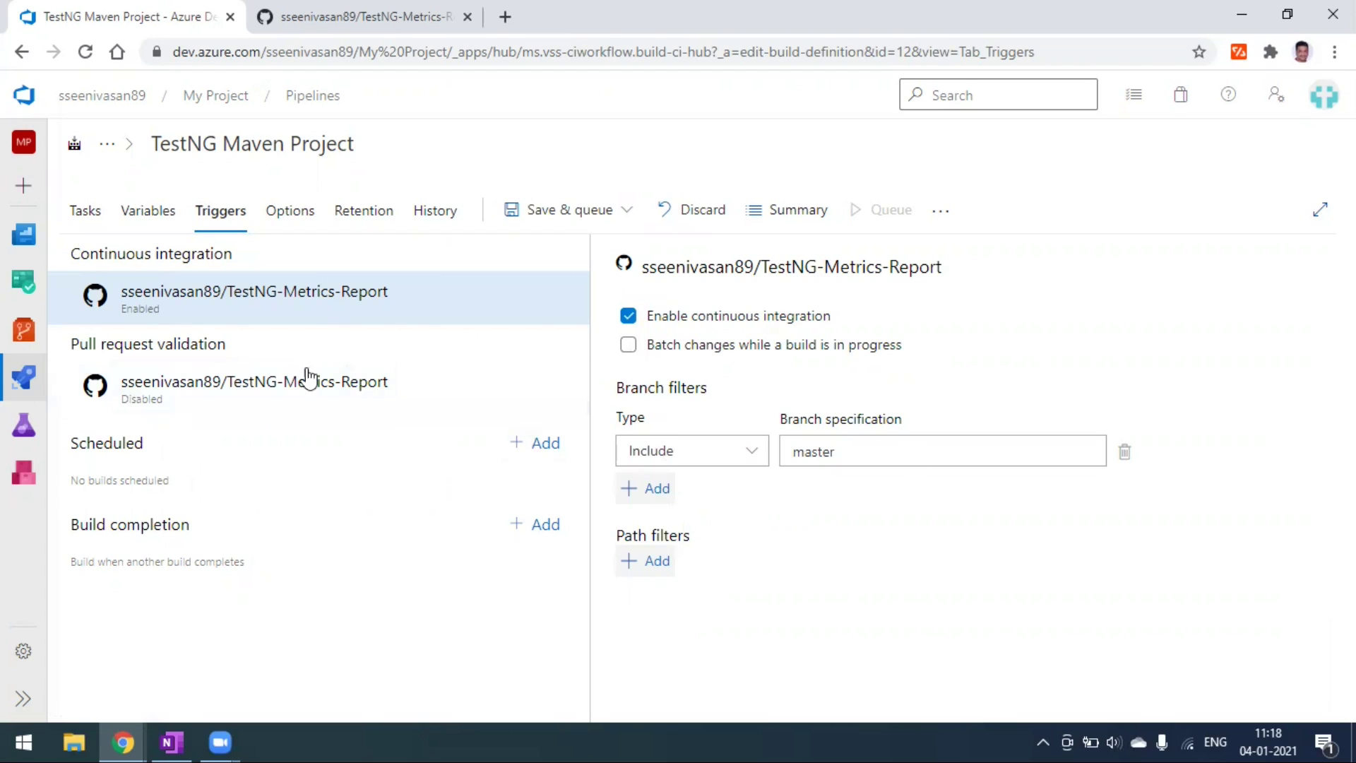
- Try out a scheduled trigger and a build completion trigger, removing each one again
{"action": "left_click", "coordinate": [531, 459]}
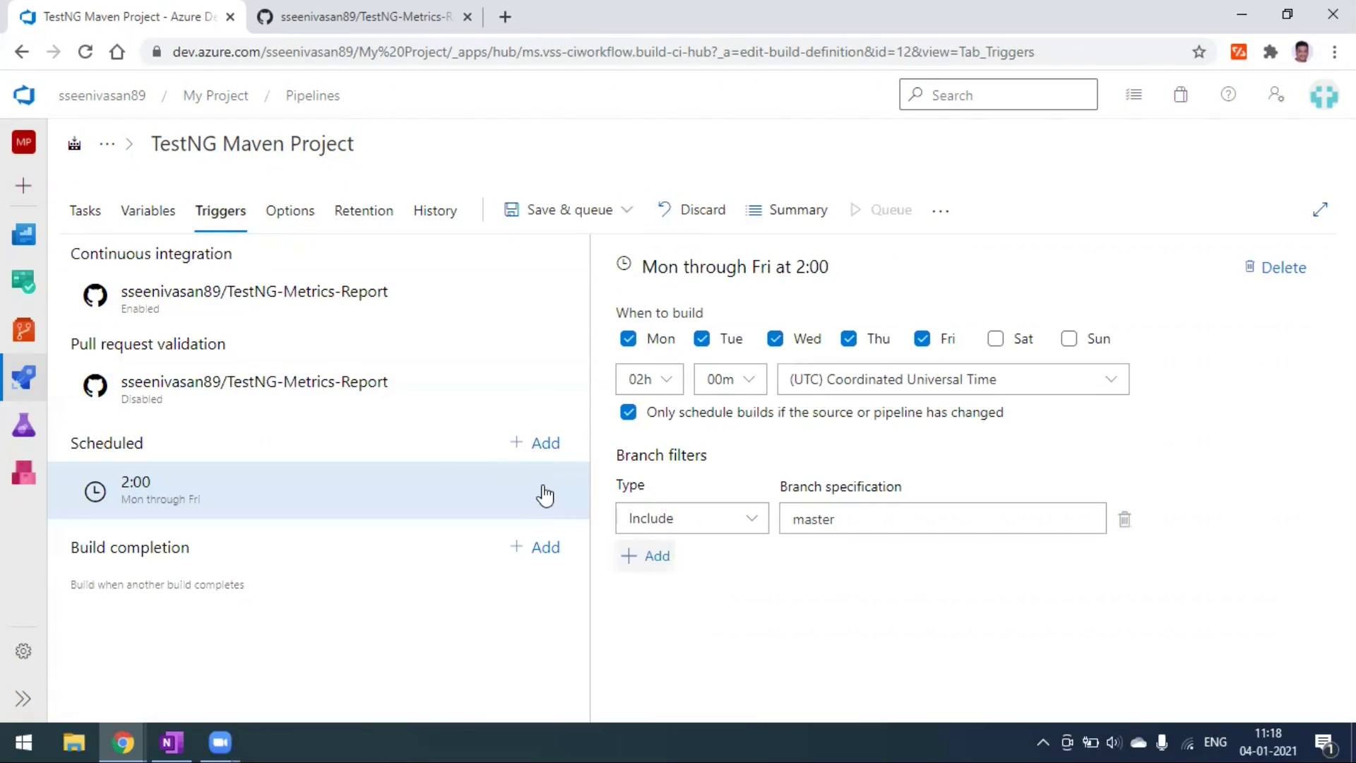
{"action": "left_click", "coordinate": [1303, 267]}
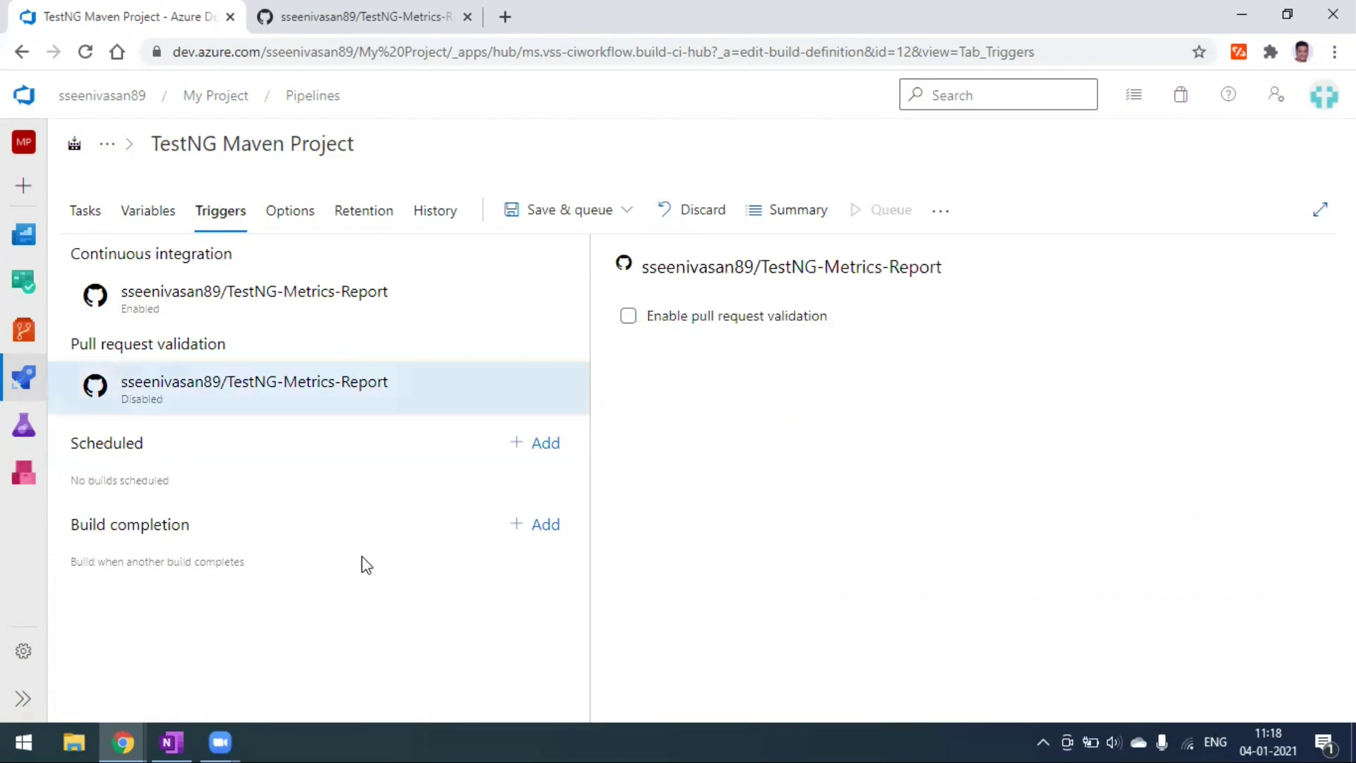
{"action": "left_click", "coordinate": [537, 536]}
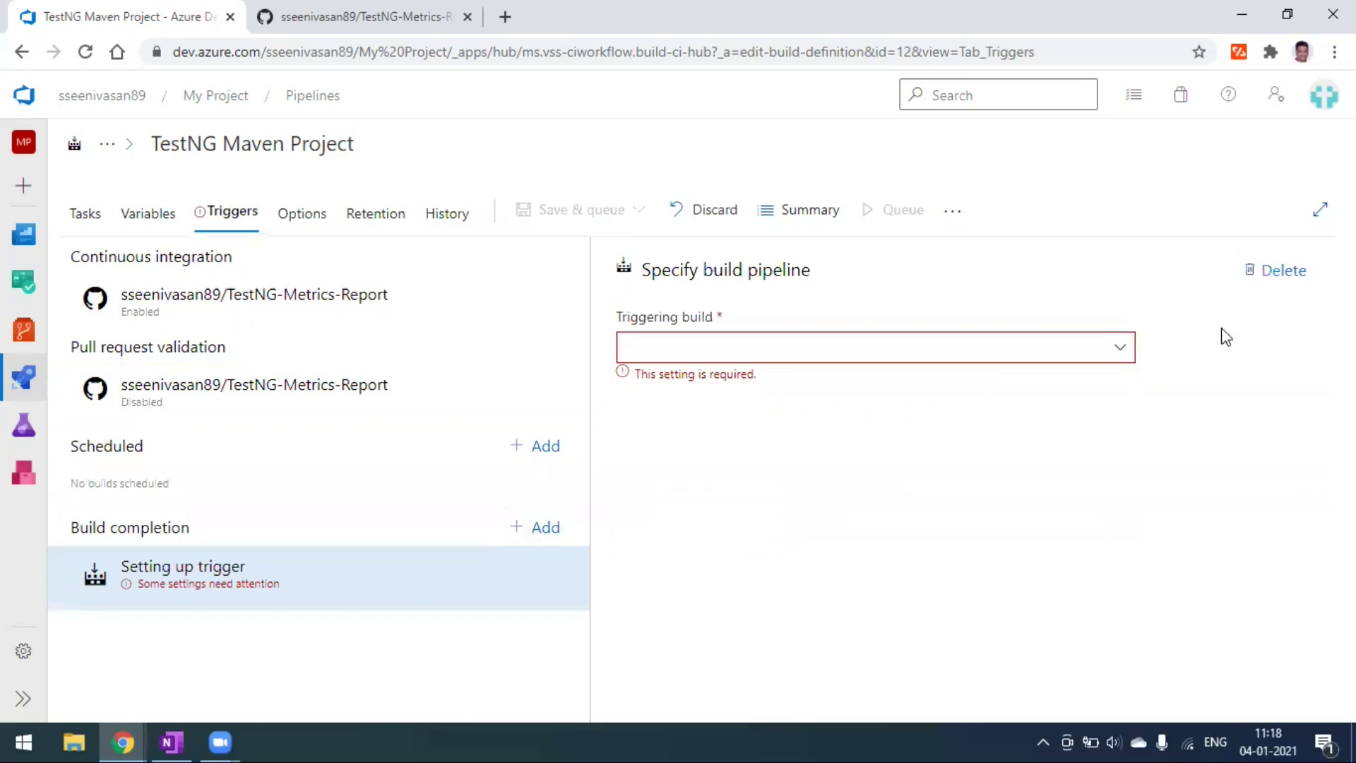
{"action": "left_click", "coordinate": [1256, 281]}
{"action": "left_click", "coordinate": [400, 321]}
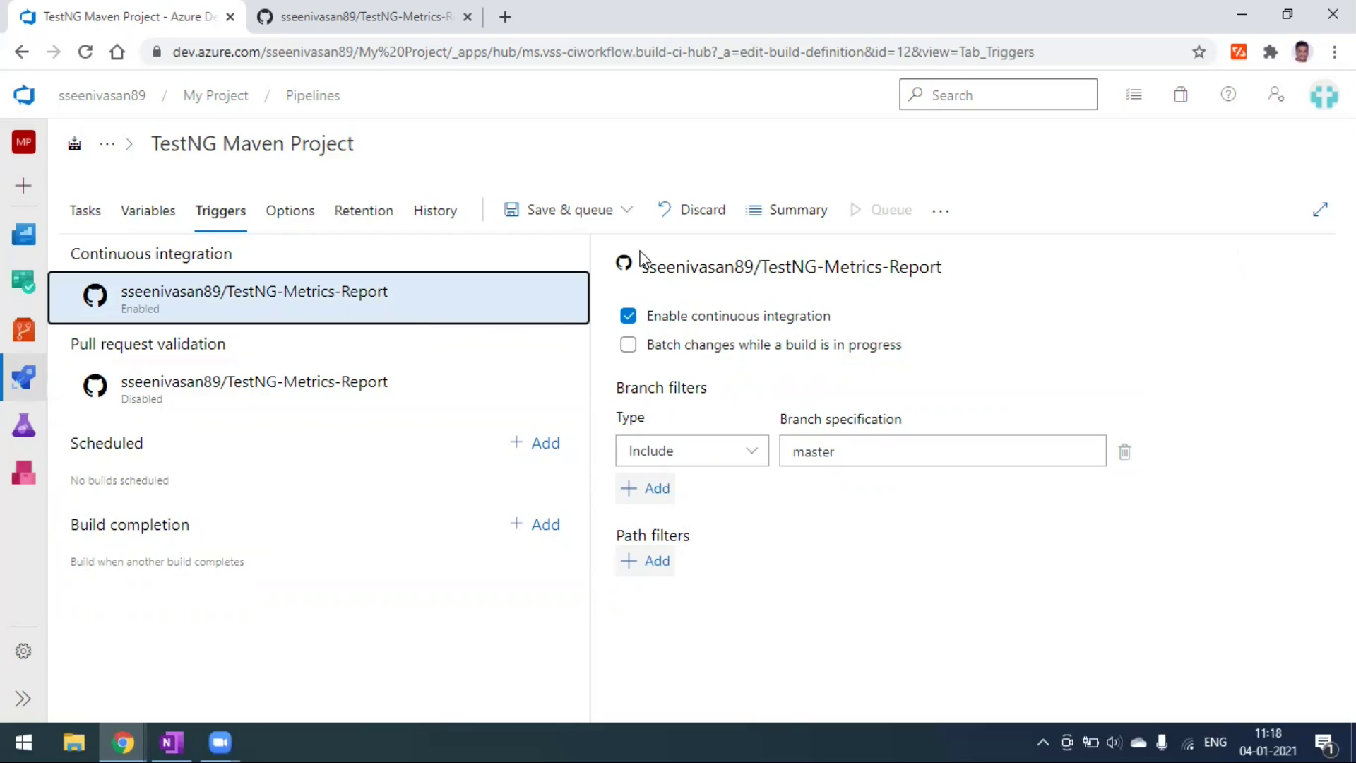
{"action": "left_click", "coordinate": [626, 225]}
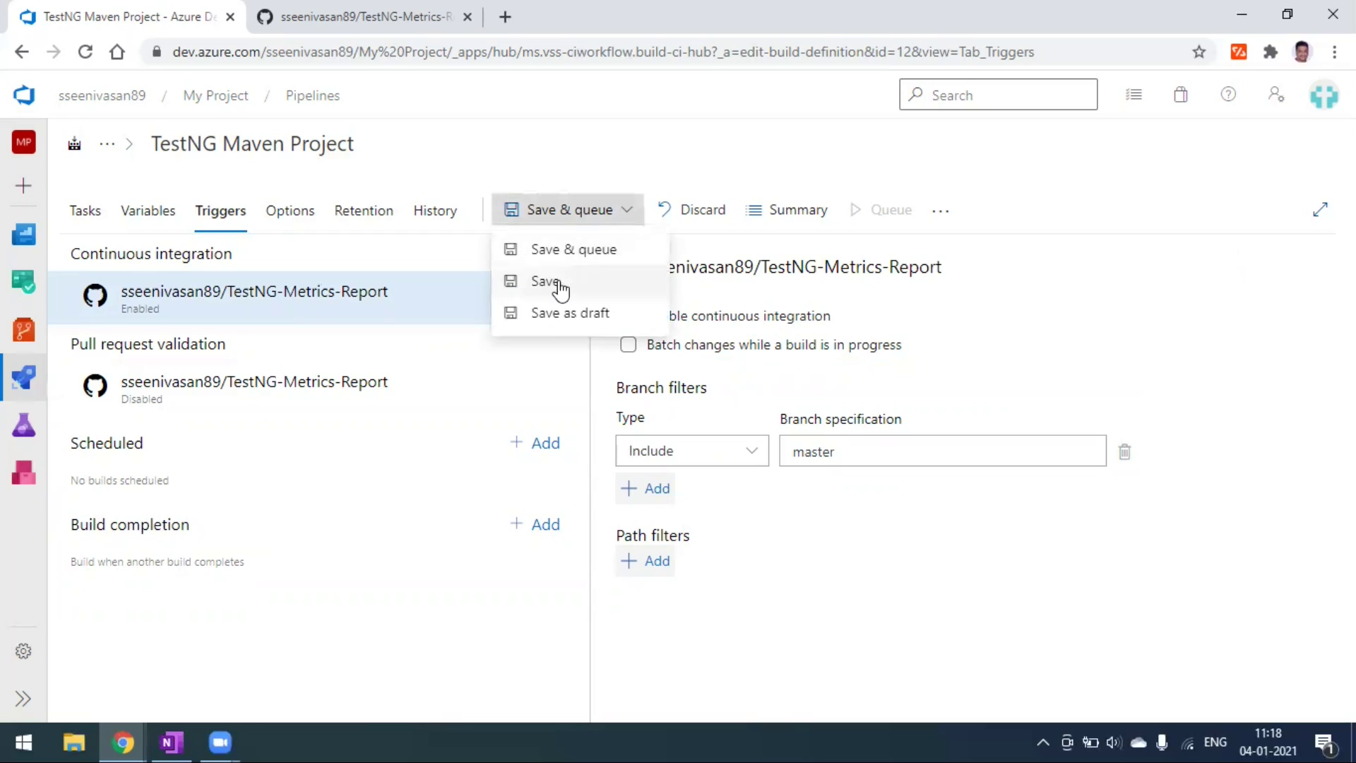
{"action": "left_click", "coordinate": [555, 283]}
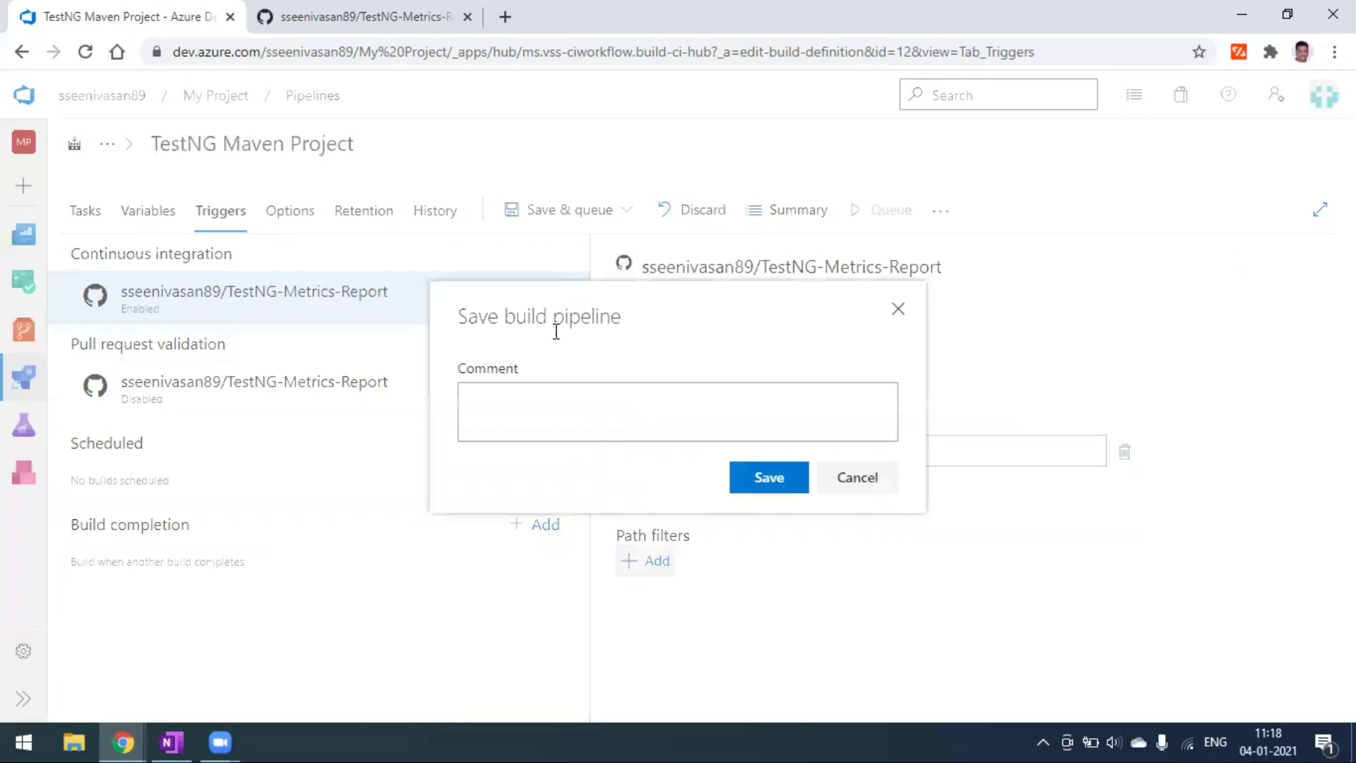
{"action": "left_click", "coordinate": [841, 483]}
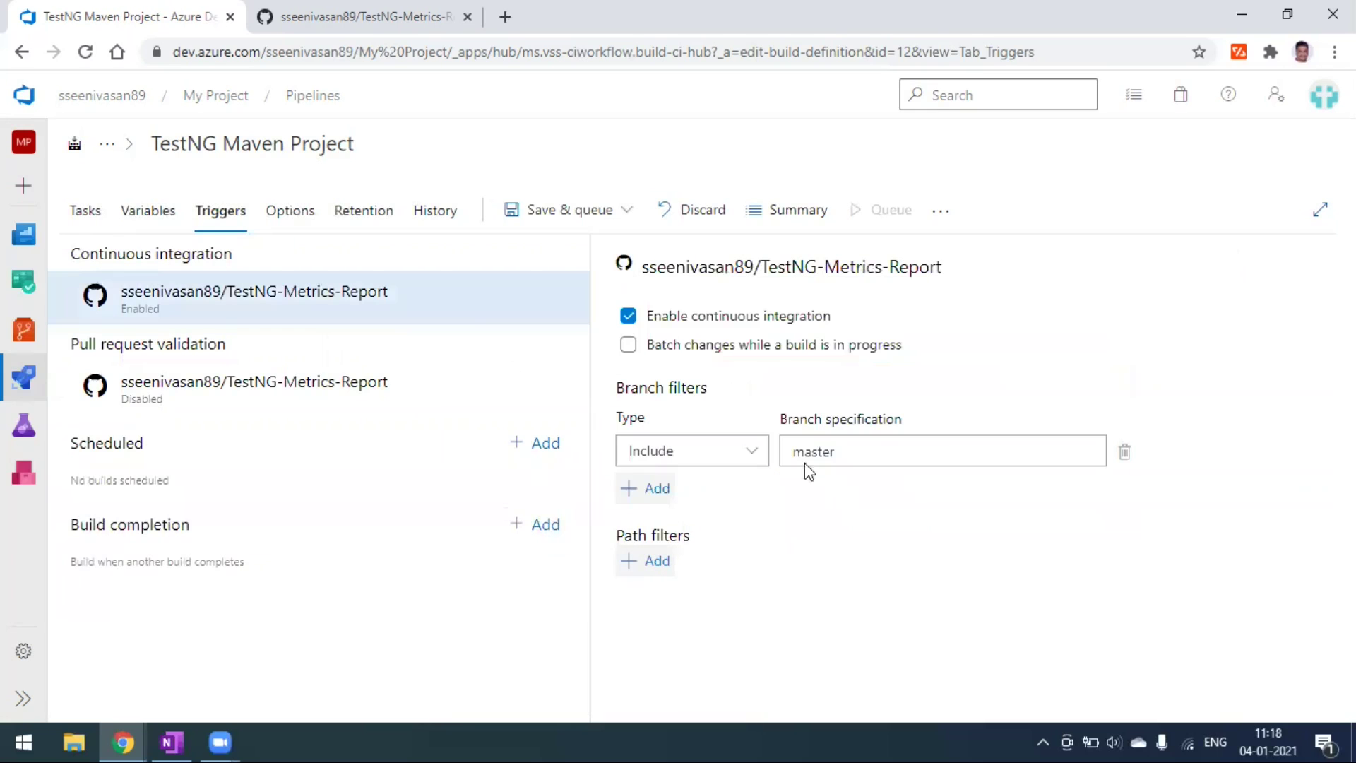
- Show Agent job 1 in the pipeline's tasks and save the build pipeline without a comment
{"action": "left_click", "coordinate": [93, 214]}
{"action": "left_click", "coordinate": [211, 397]}
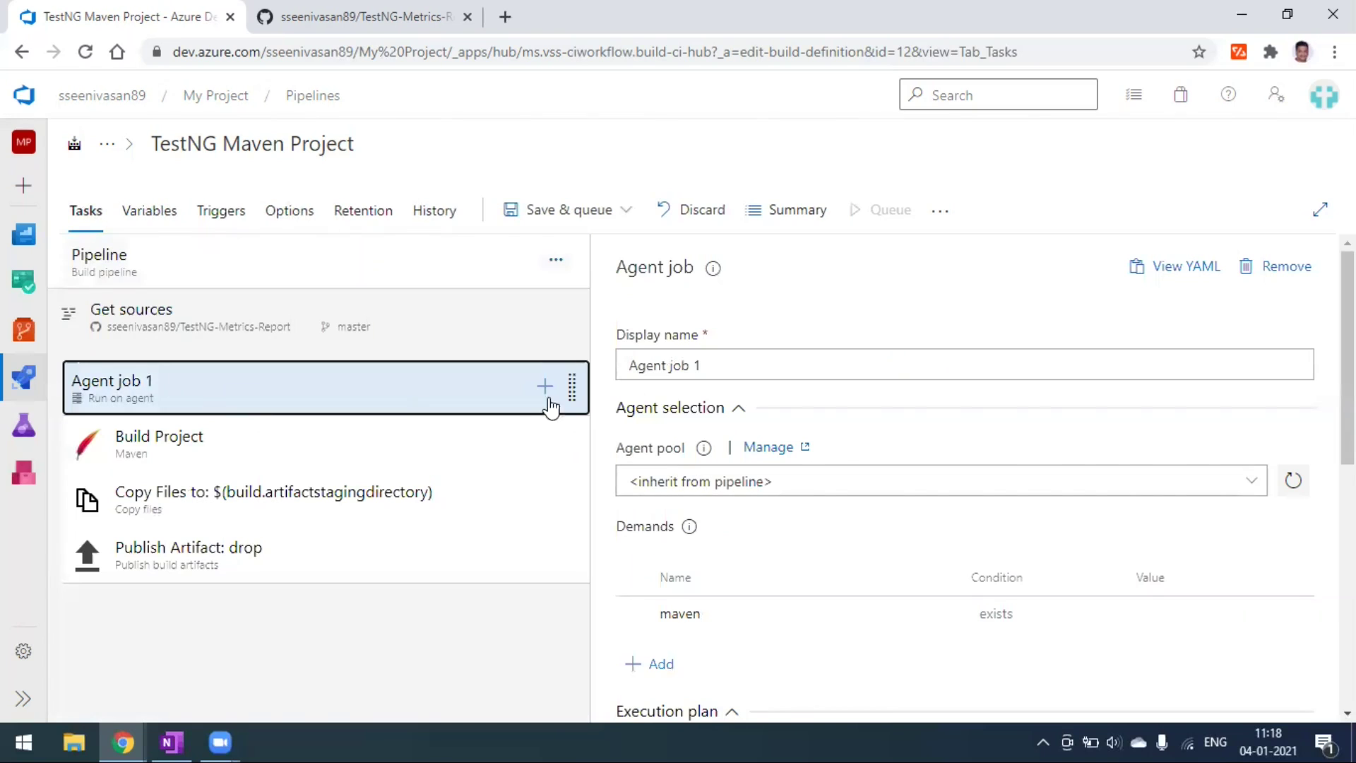
{"action": "left_click", "coordinate": [624, 211]}
{"action": "left_click", "coordinate": [579, 286]}
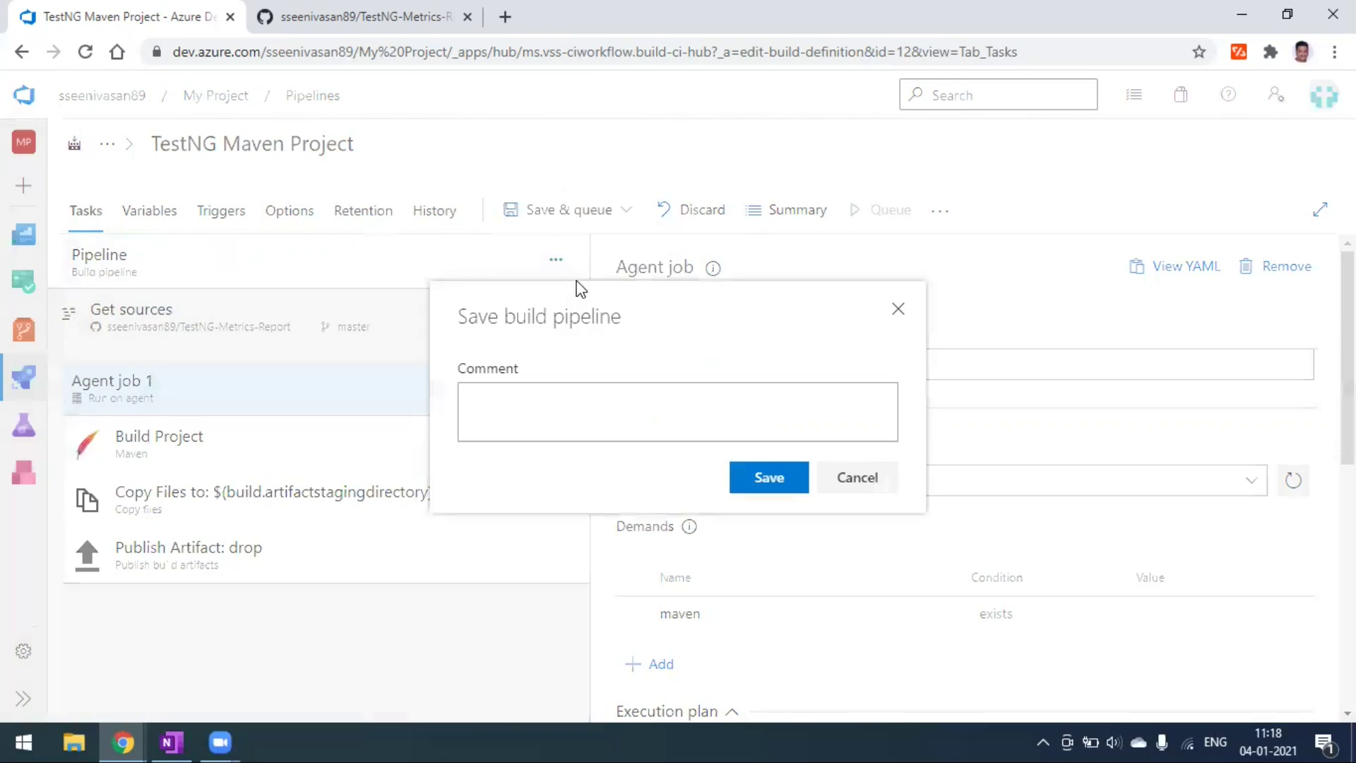
{"action": "left_click", "coordinate": [779, 477]}
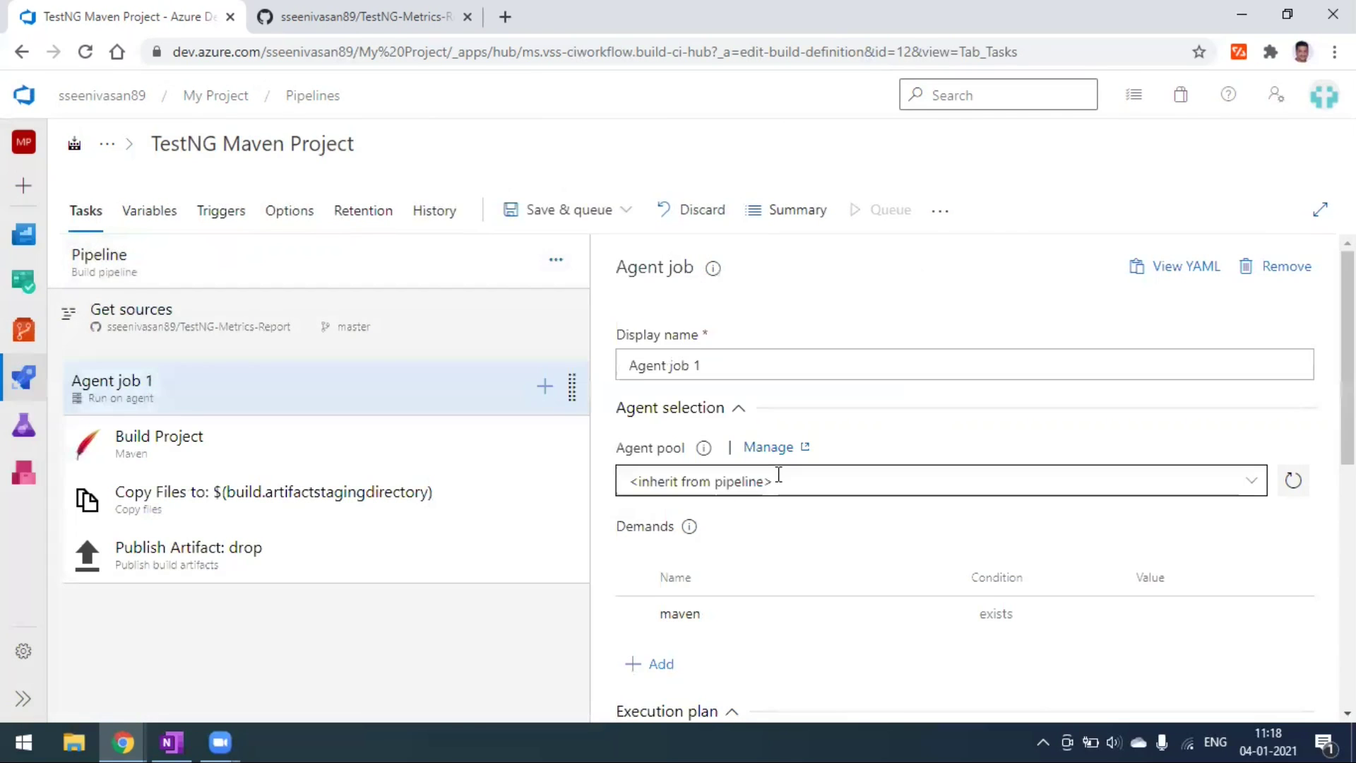
- Check the saved trigger settings and open the runs of TestNG Maven Project from the Pipelines list
{"action": "left_click", "coordinate": [223, 212]}
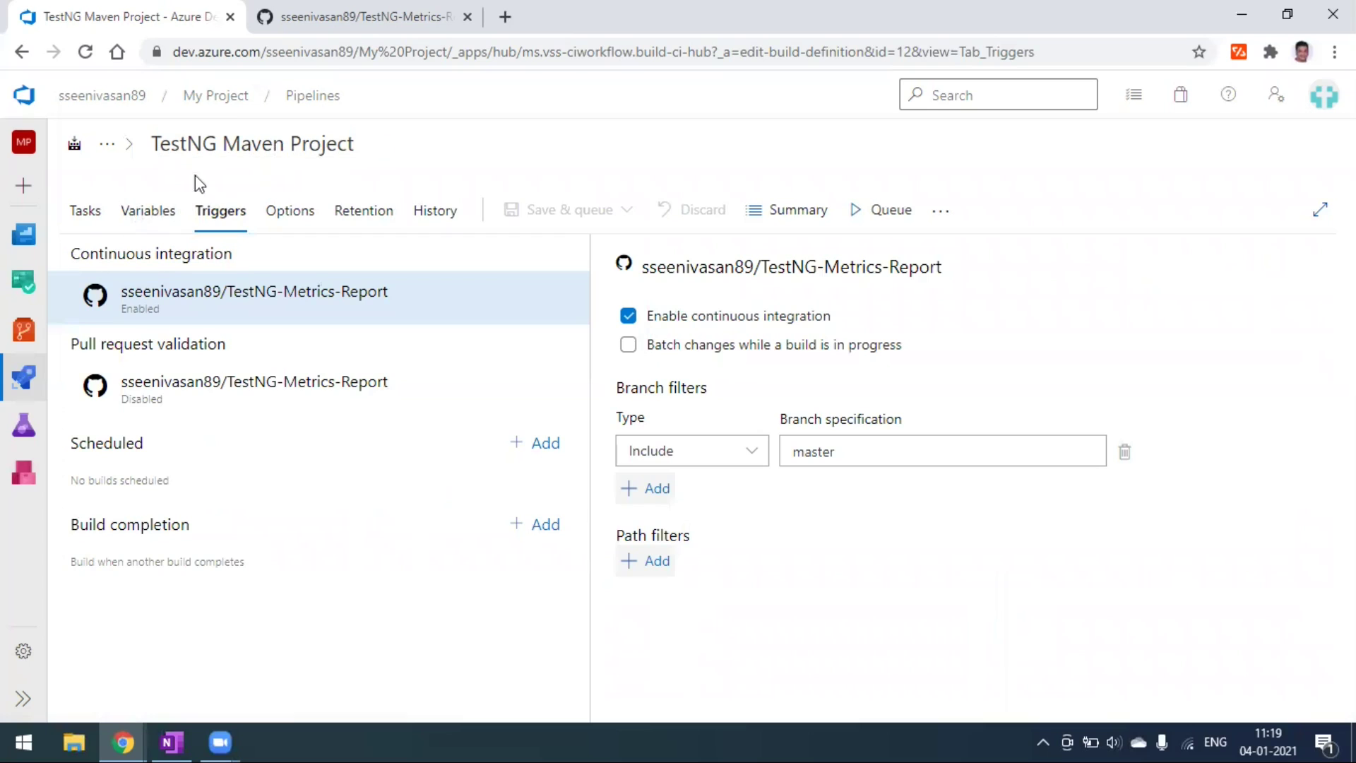
{"action": "left_click", "coordinate": [311, 99]}
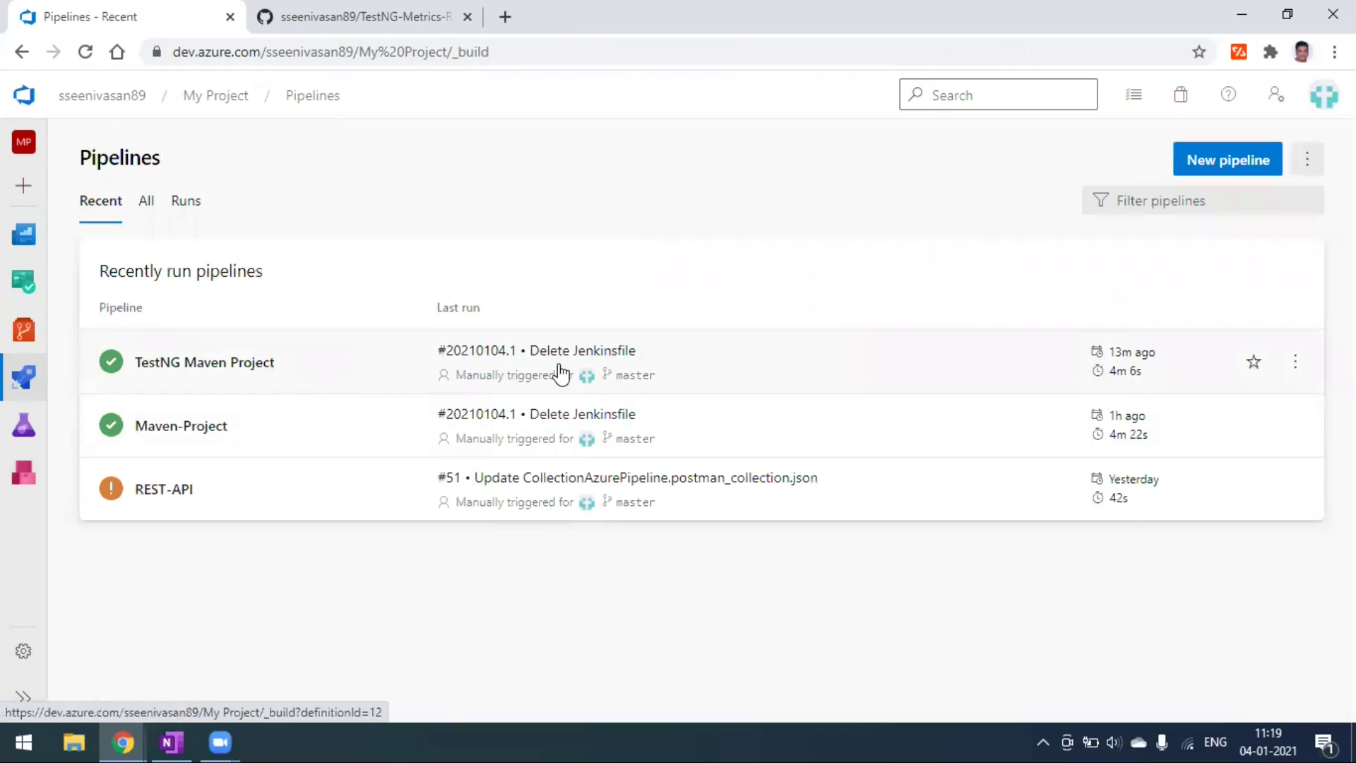
{"action": "left_click", "coordinate": [794, 367]}
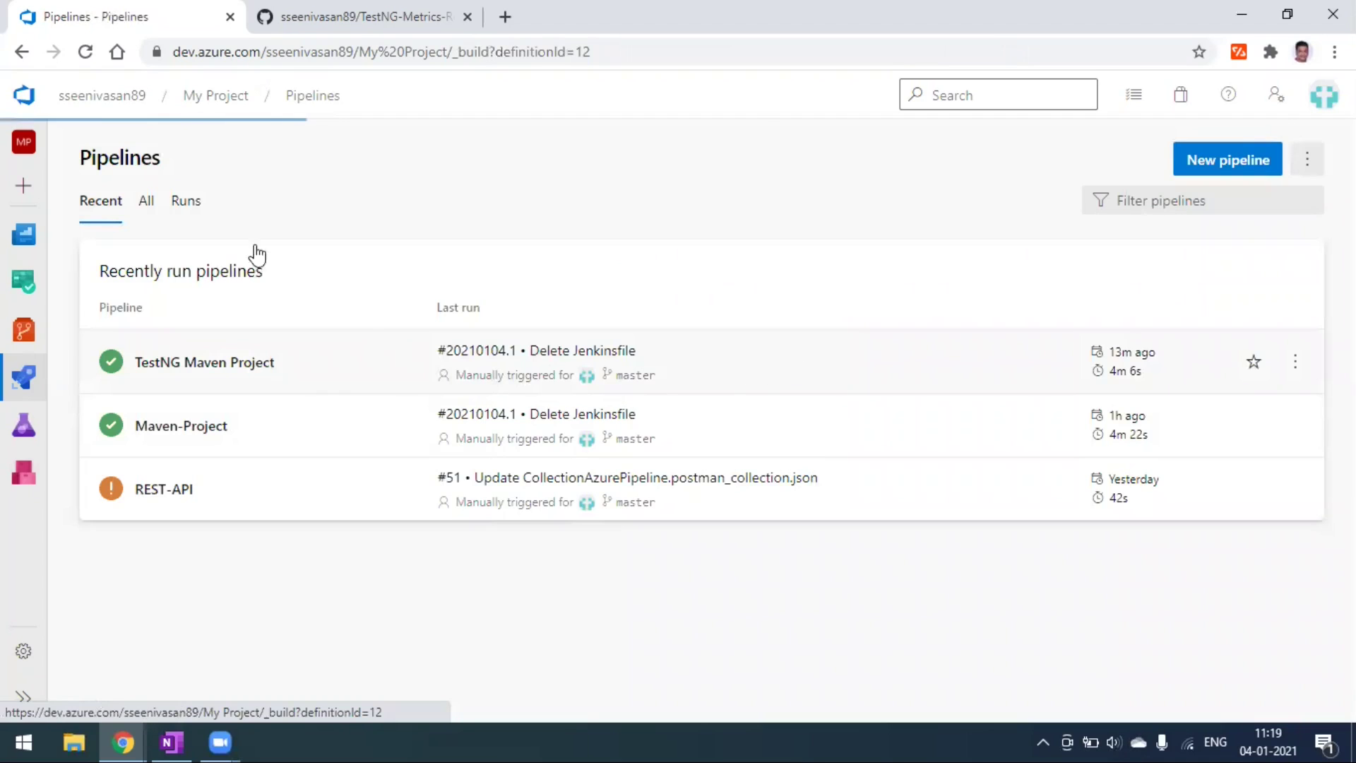
{"action": "left_click", "coordinate": [92, 159]}
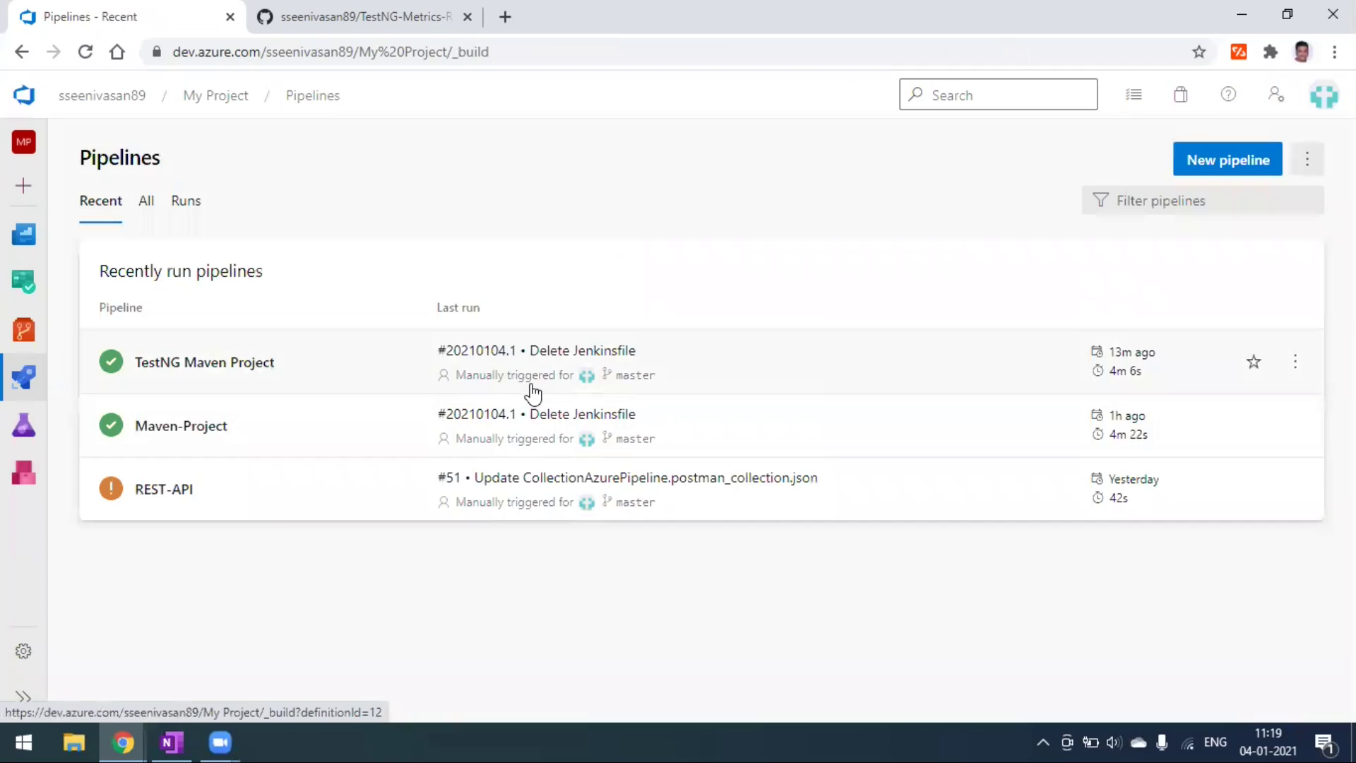
{"action": "left_click", "coordinate": [346, 385]}
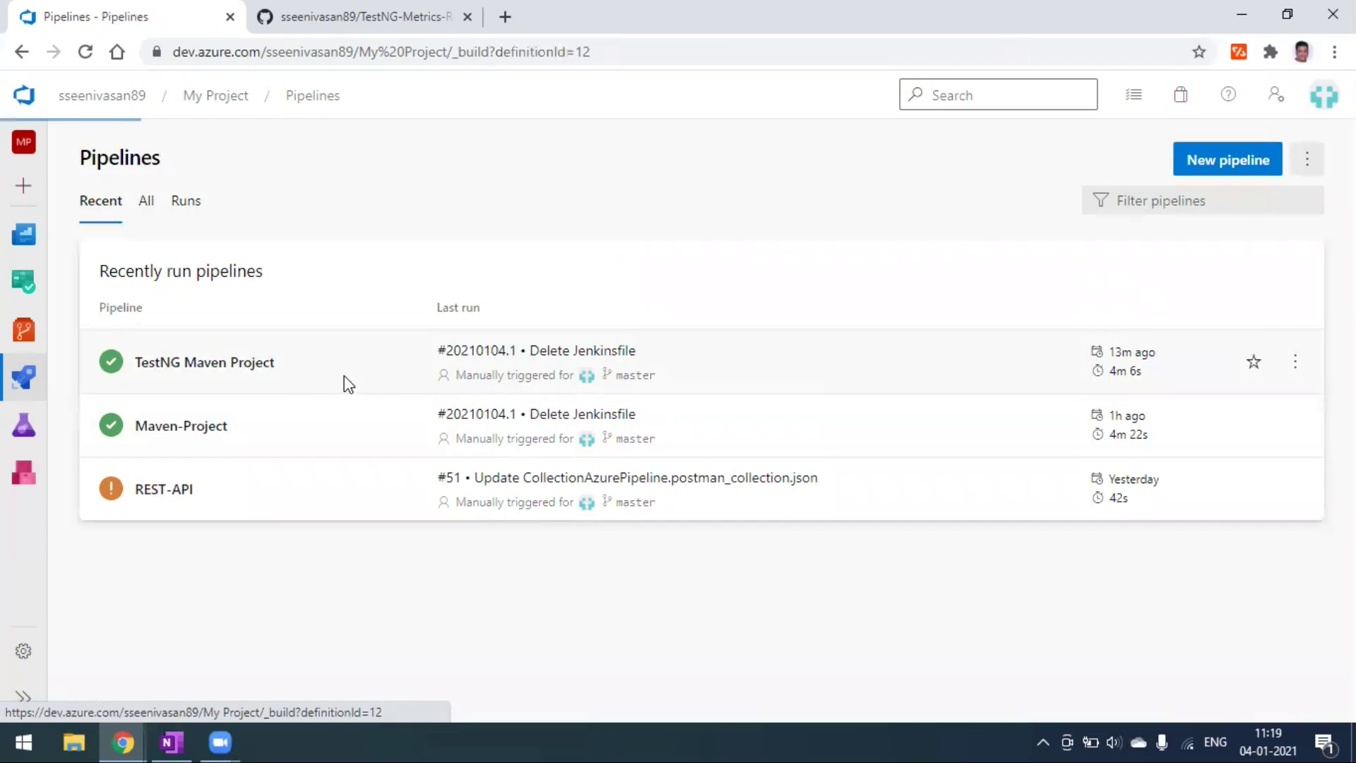
- In the GitHub TestNG-Metrics-Report repository, open README.md for editing and add two blank lines below the contributors link
{"action": "left_click", "coordinate": [340, 15]}
{"action": "scroll", "coordinate": [547, 588], "scroll_direction": "down", "scroll_amount": 4}
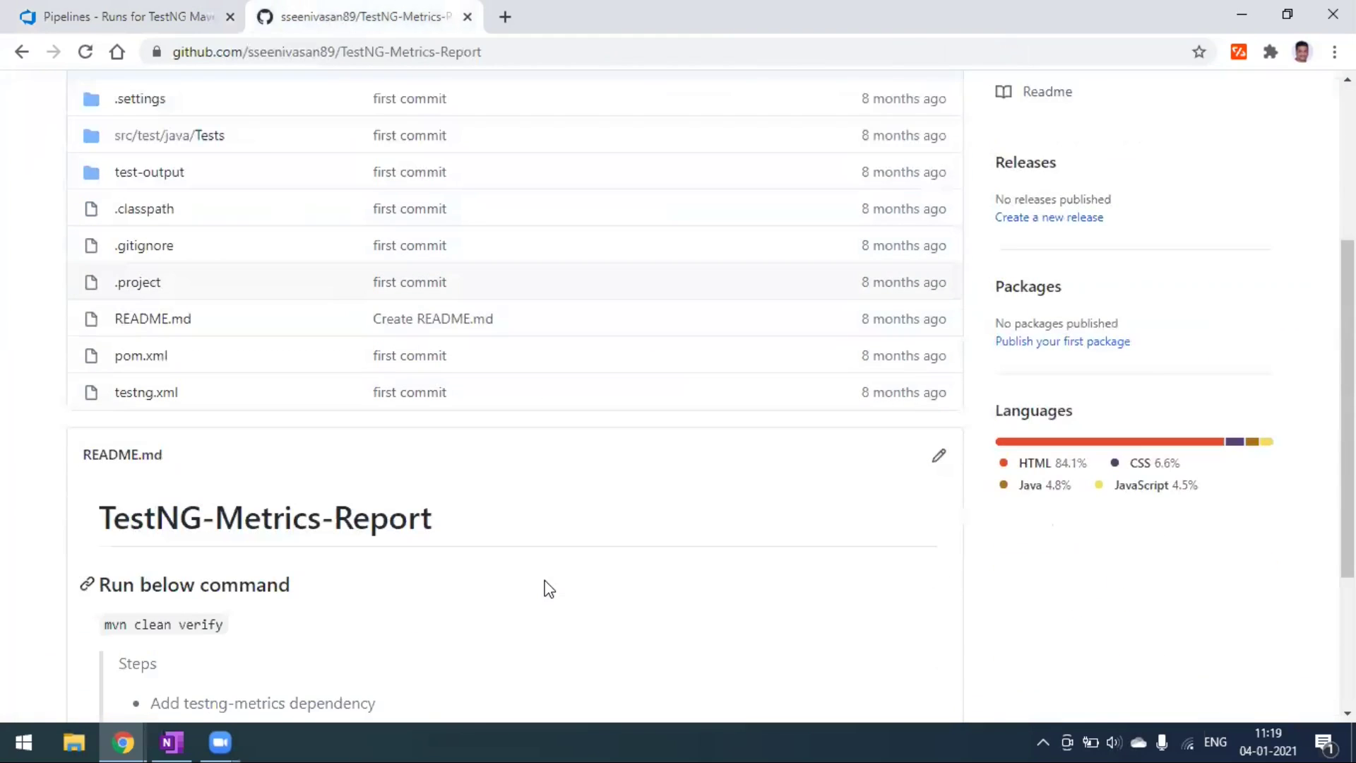
{"action": "left_click", "coordinate": [182, 326]}
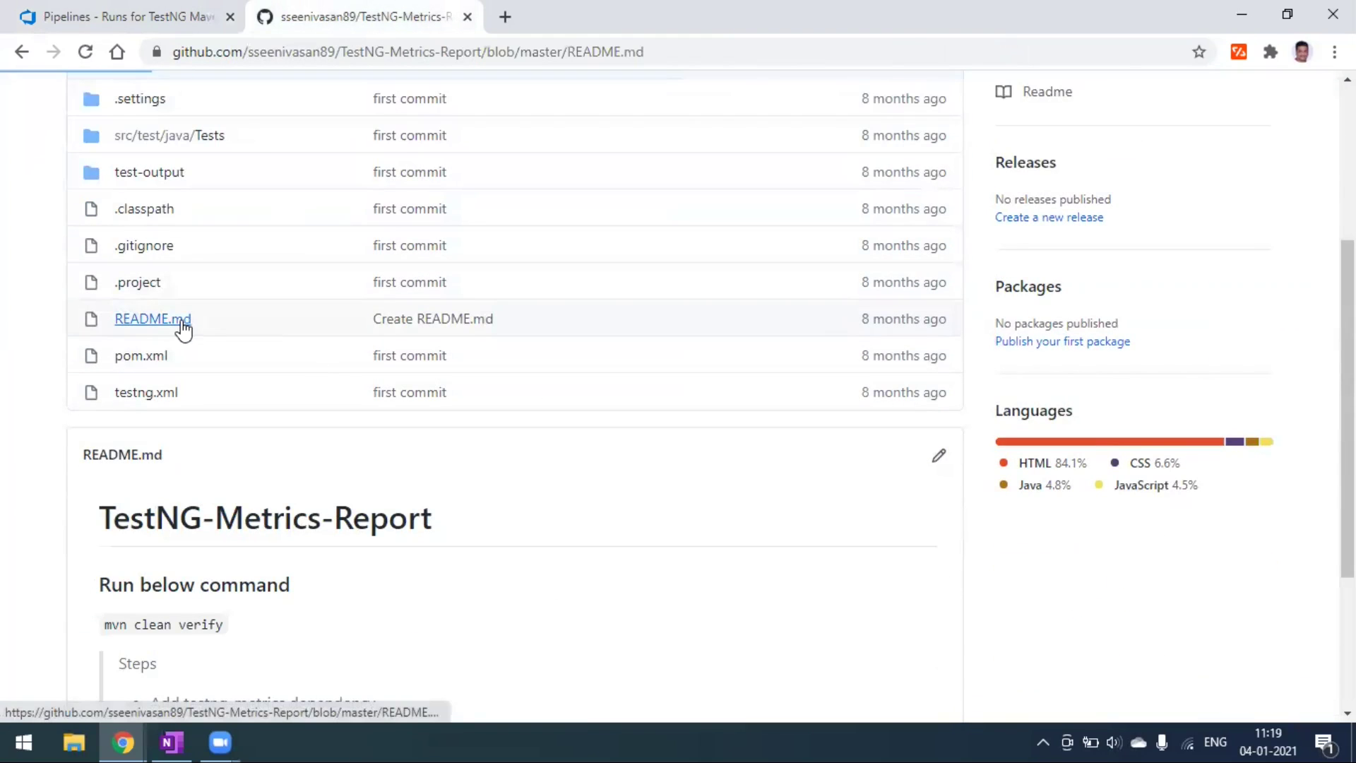
{"action": "scroll", "coordinate": [445, 534], "scroll_direction": "down", "scroll_amount": 2}
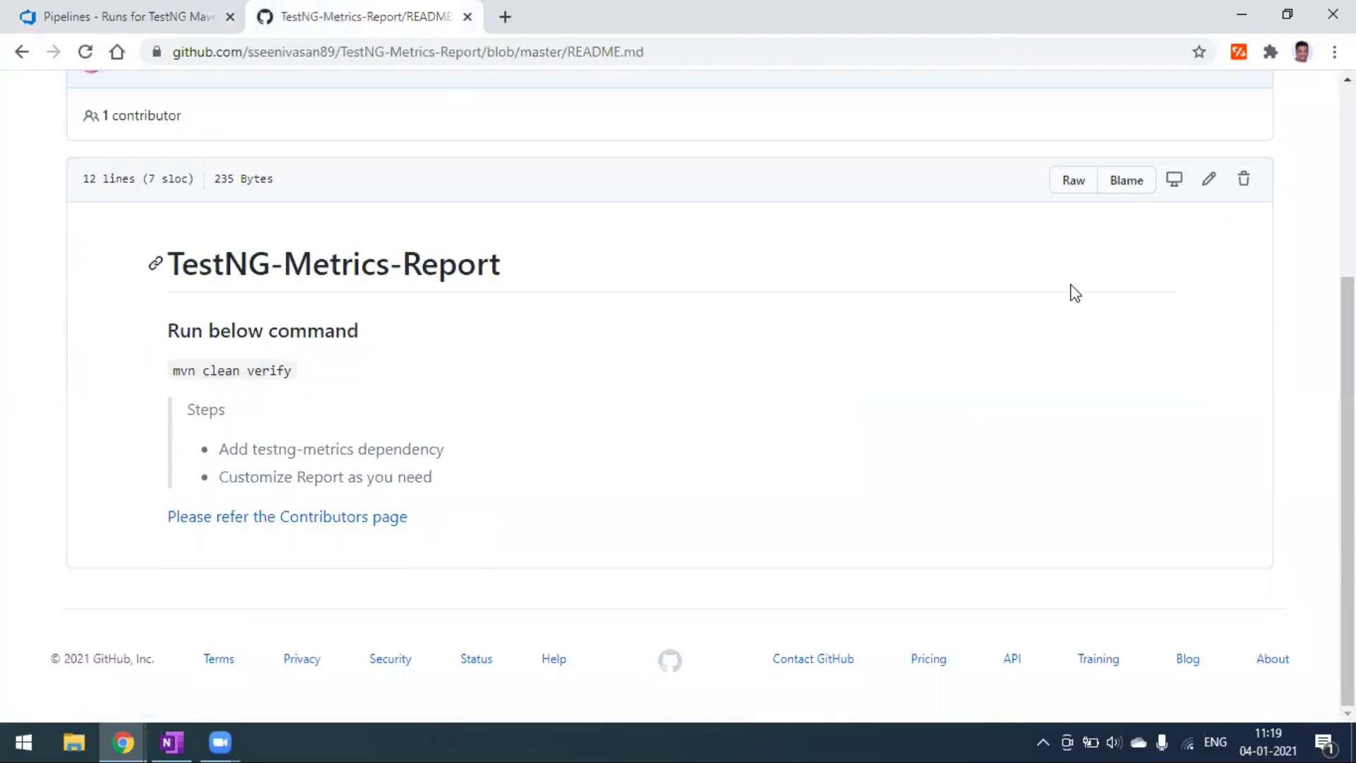
{"action": "left_click", "coordinate": [1209, 181]}
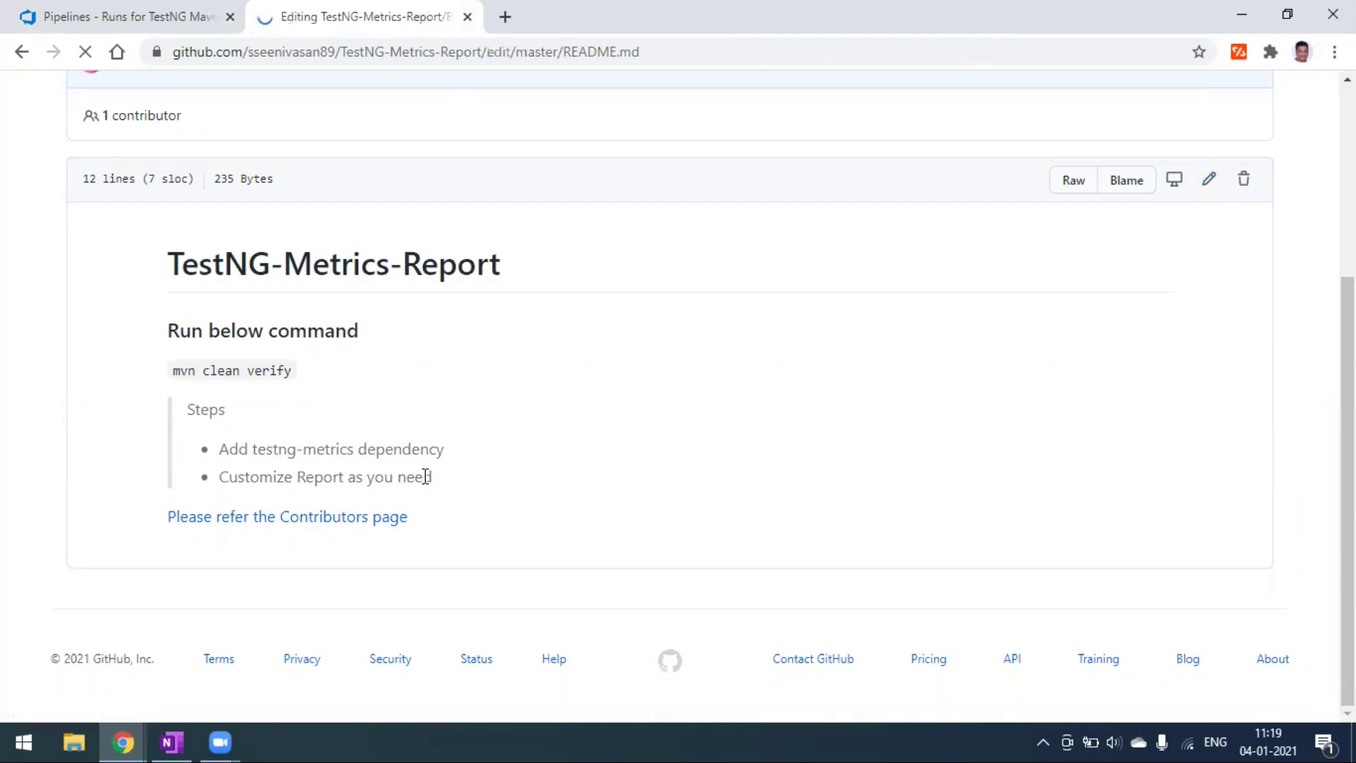
{"action": "scroll", "coordinate": [423, 487], "scroll_direction": "down", "scroll_amount": 3}
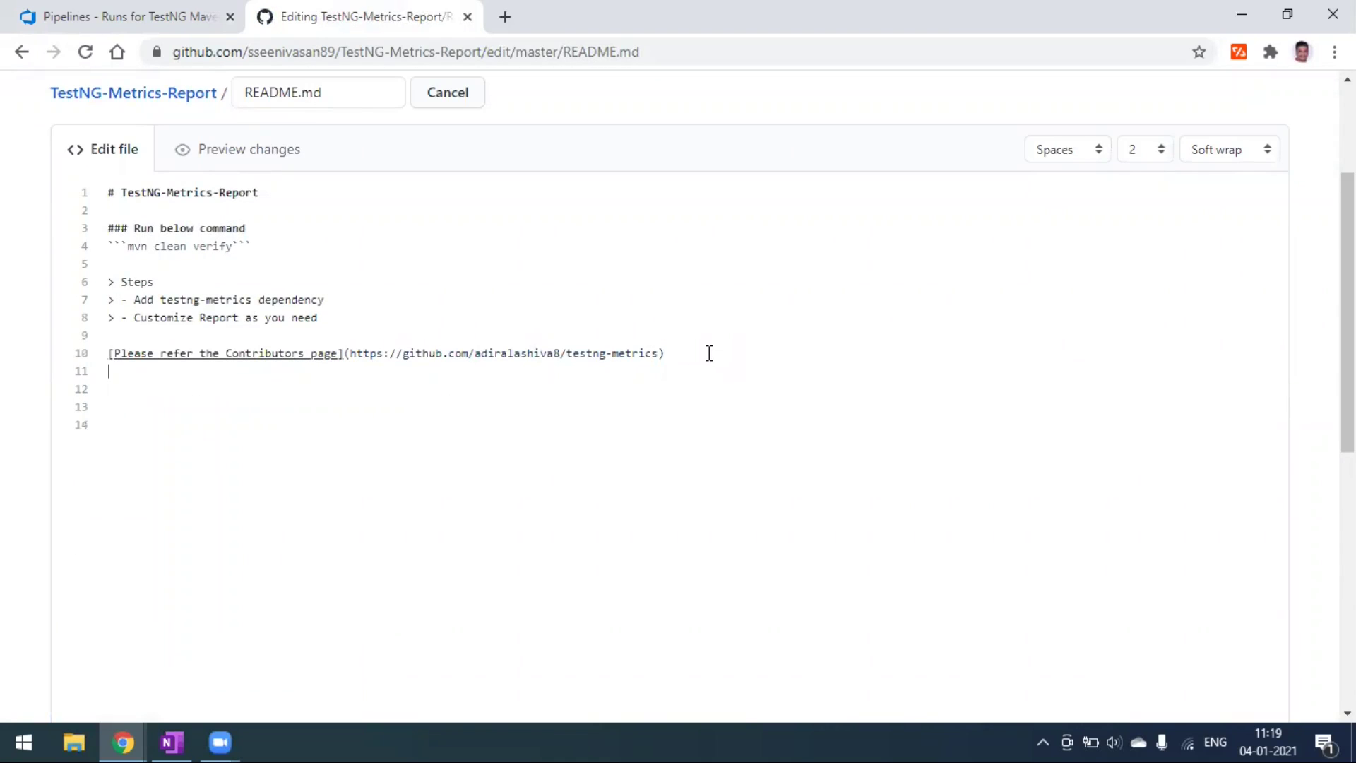
- Commit the README.md change directly to the master branch with the message "updated readme file"
{"action": "scroll", "coordinate": [681, 506], "scroll_direction": "down", "scroll_amount": 8}
{"action": "left_click", "coordinate": [266, 325]}
{"action": "type", "text": "updated readme"}
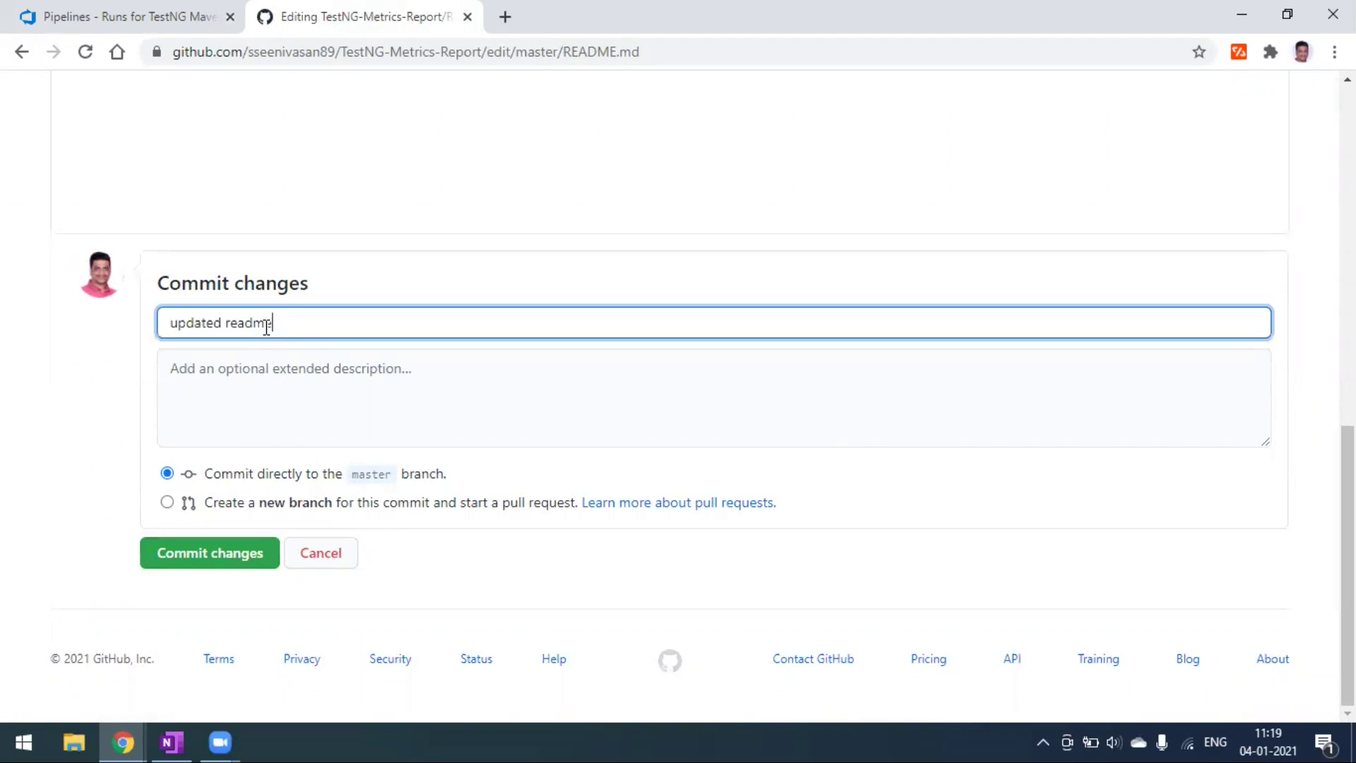
{"action": "type", "text": " file"}
{"action": "left_click_drag", "start_coordinate": [336, 329], "coordinate": [154, 325]}
{"action": "left_click", "coordinate": [210, 555]}
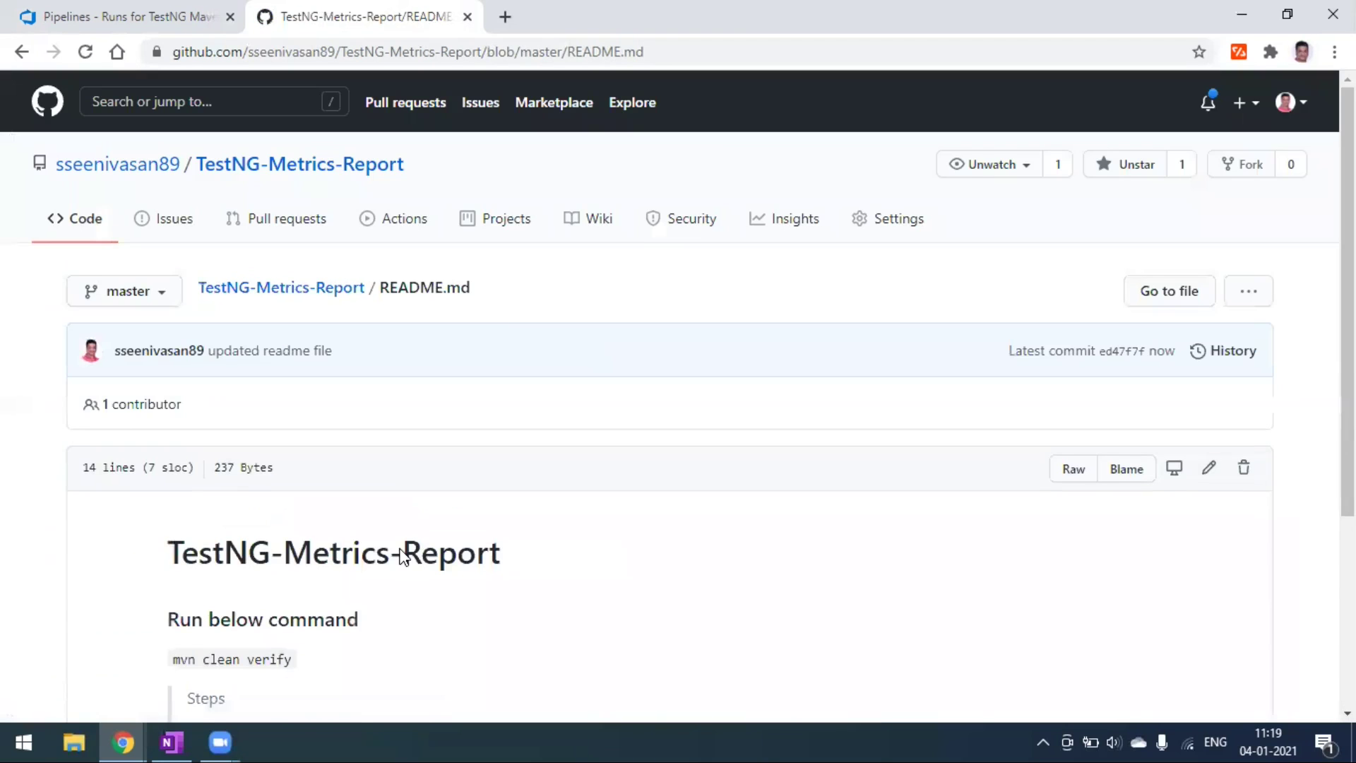
- Check README.md's latest commit on GitHub and load the new run in the Azure DevOps runs of TestNG Maven Project
{"action": "scroll", "coordinate": [636, 495], "scroll_direction": "down", "scroll_amount": 1}
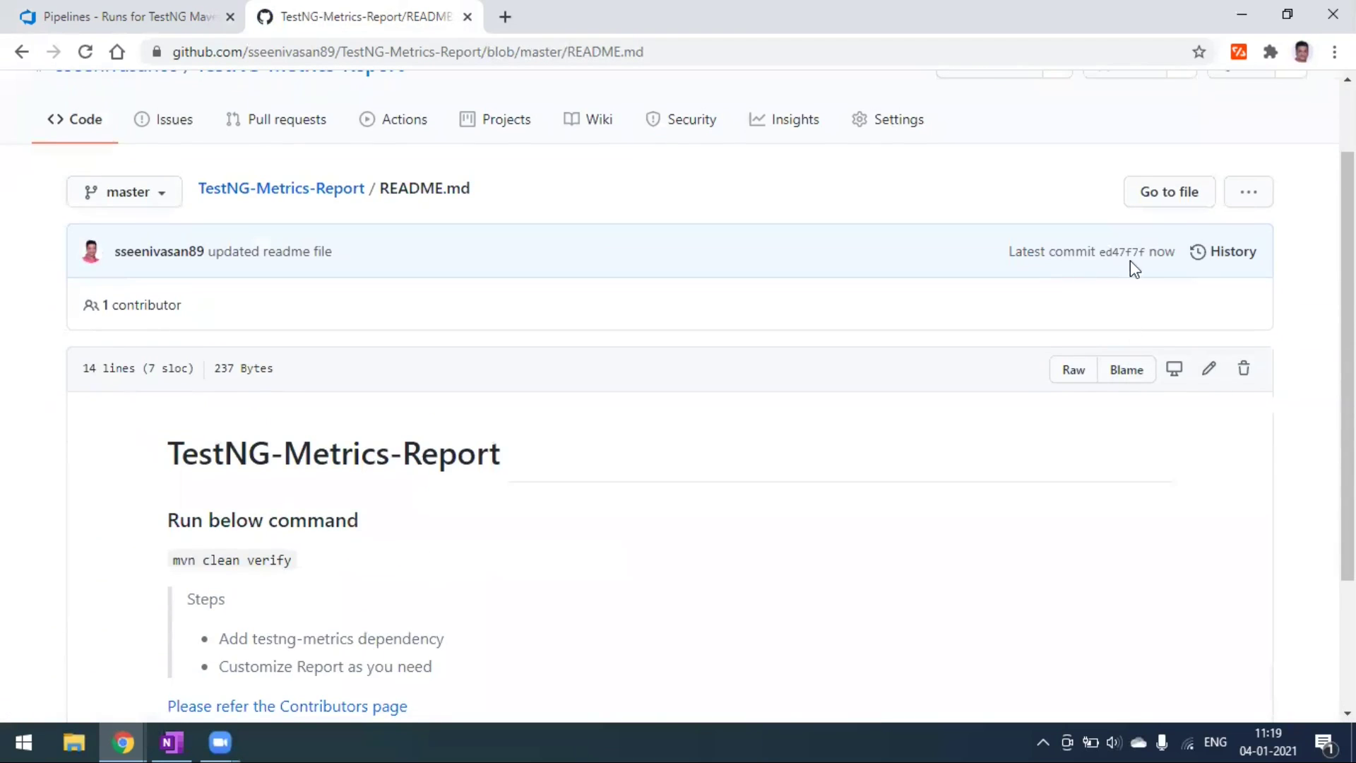
{"action": "double_click", "coordinate": [1150, 254]}
{"action": "left_click", "coordinate": [181, 21]}
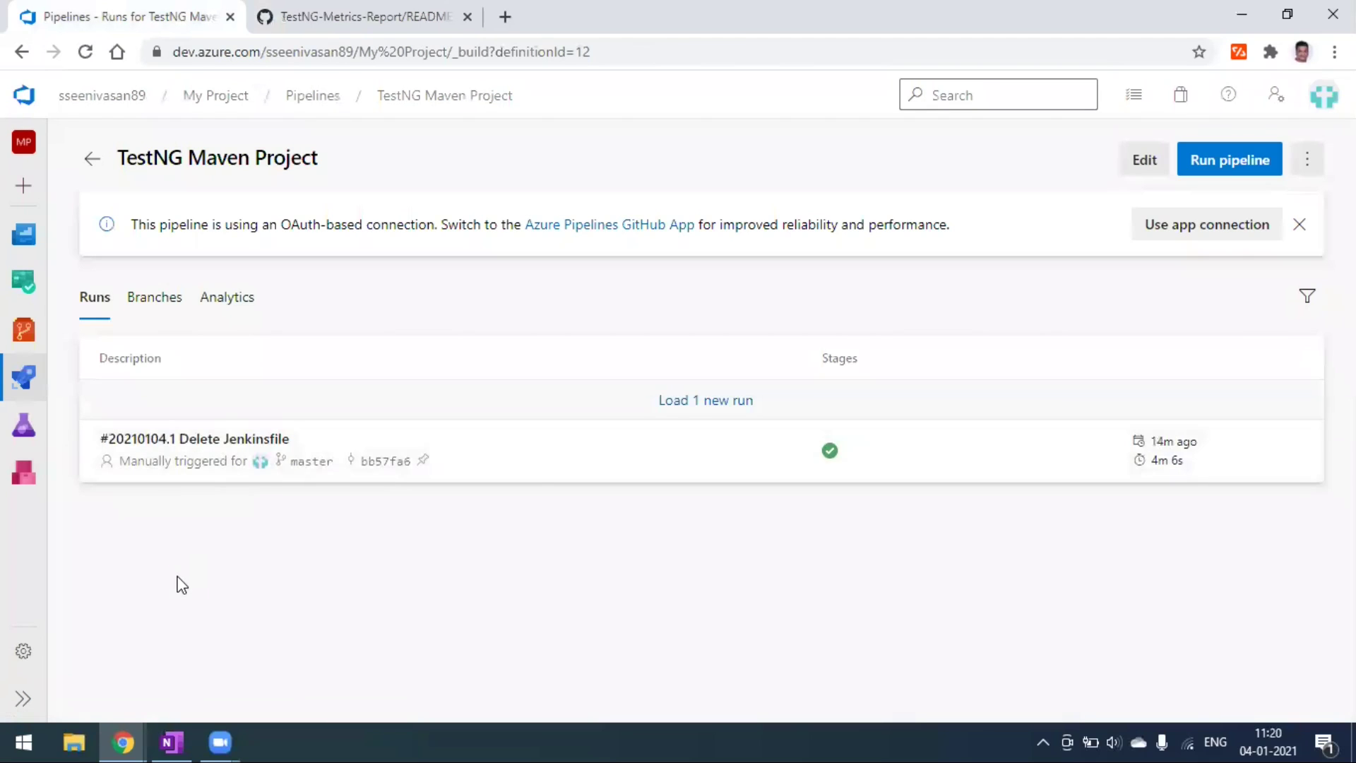
{"action": "left_click", "coordinate": [719, 405]}
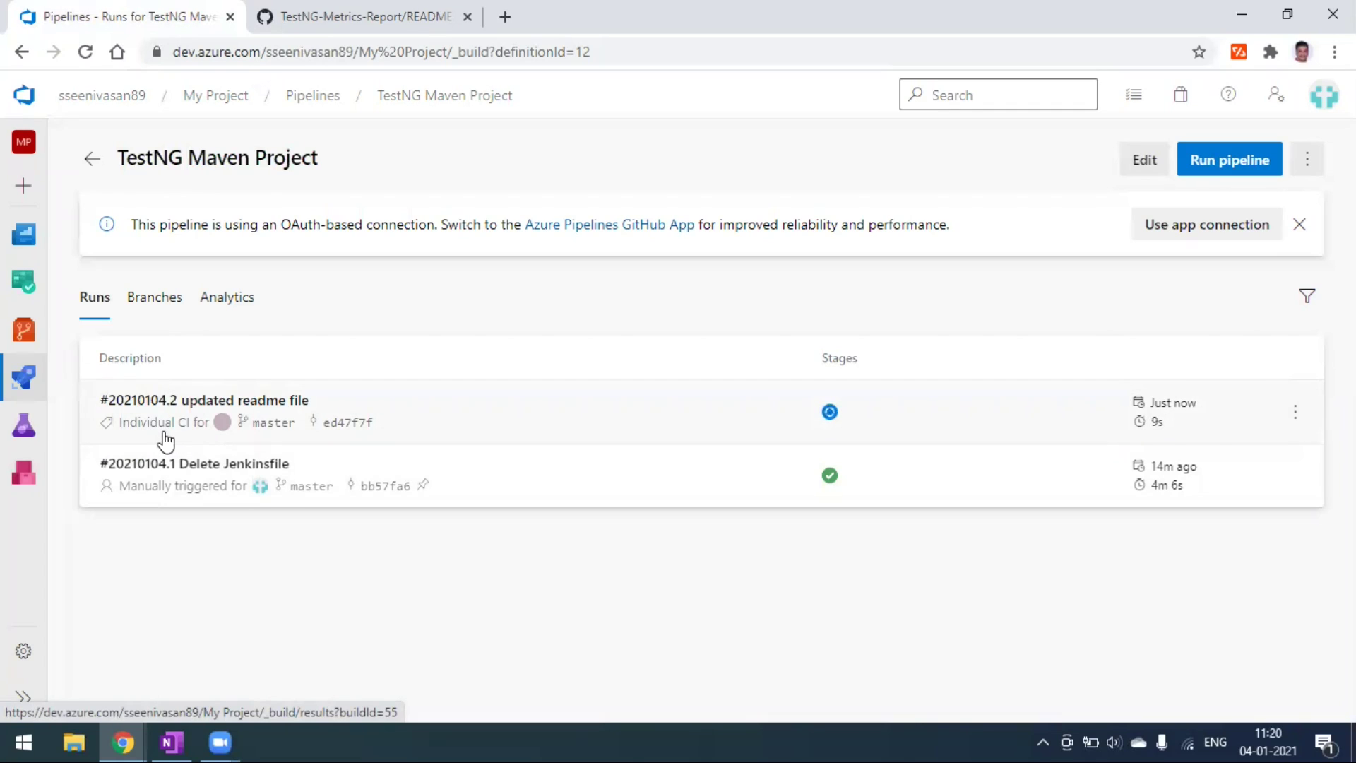
- Compare the new run with the GitHub README page, view its linked commit ed47f7f, and return to the runs list
{"action": "left_click", "coordinate": [393, 18]}
{"action": "left_click", "coordinate": [158, 16]}
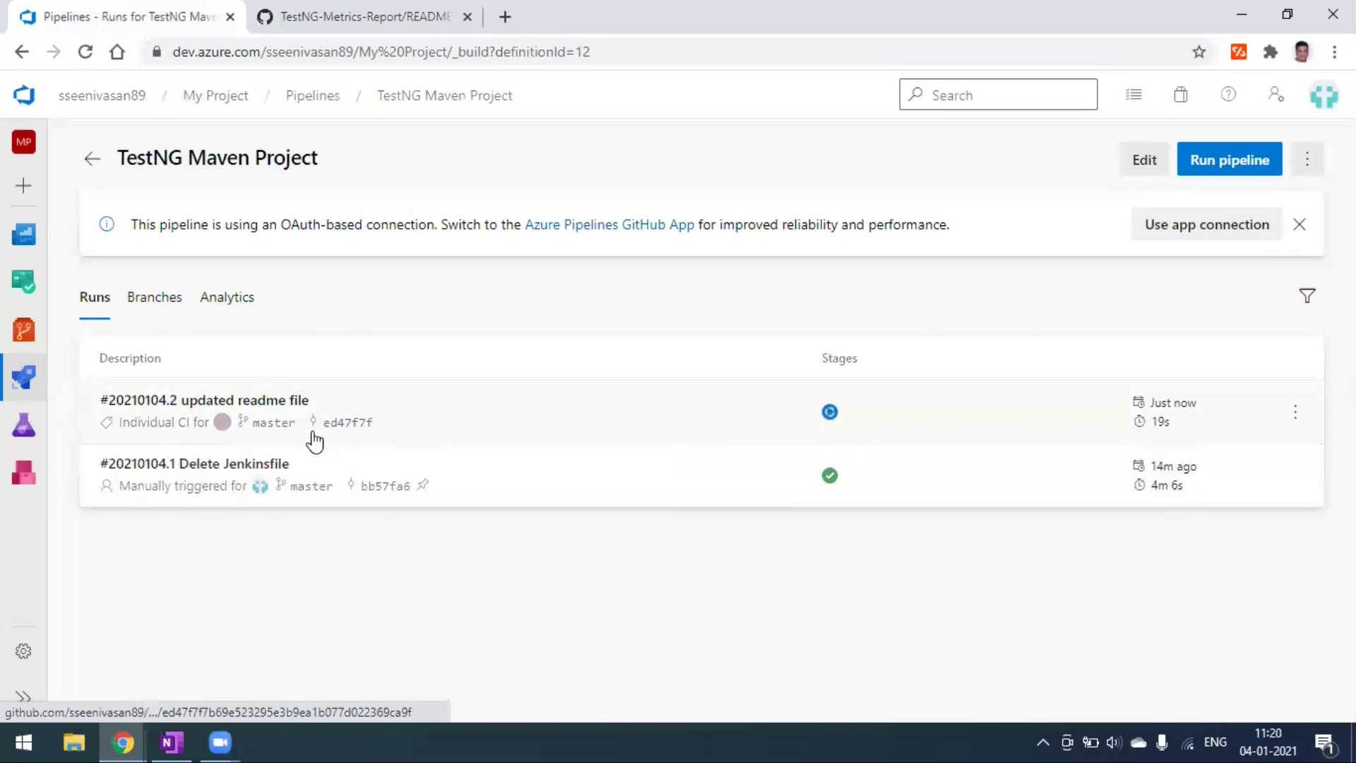
{"action": "left_click", "coordinate": [344, 422]}
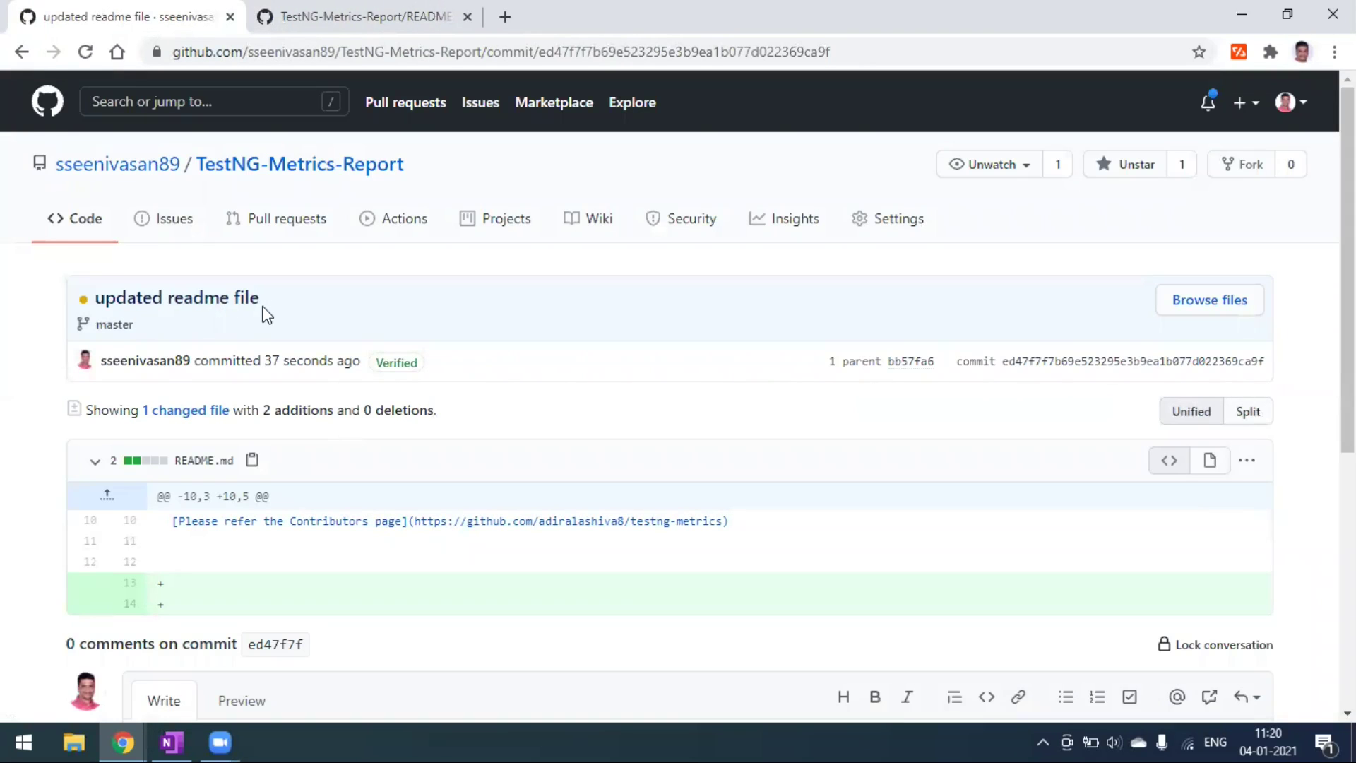
{"action": "left_click", "coordinate": [16, 54]}
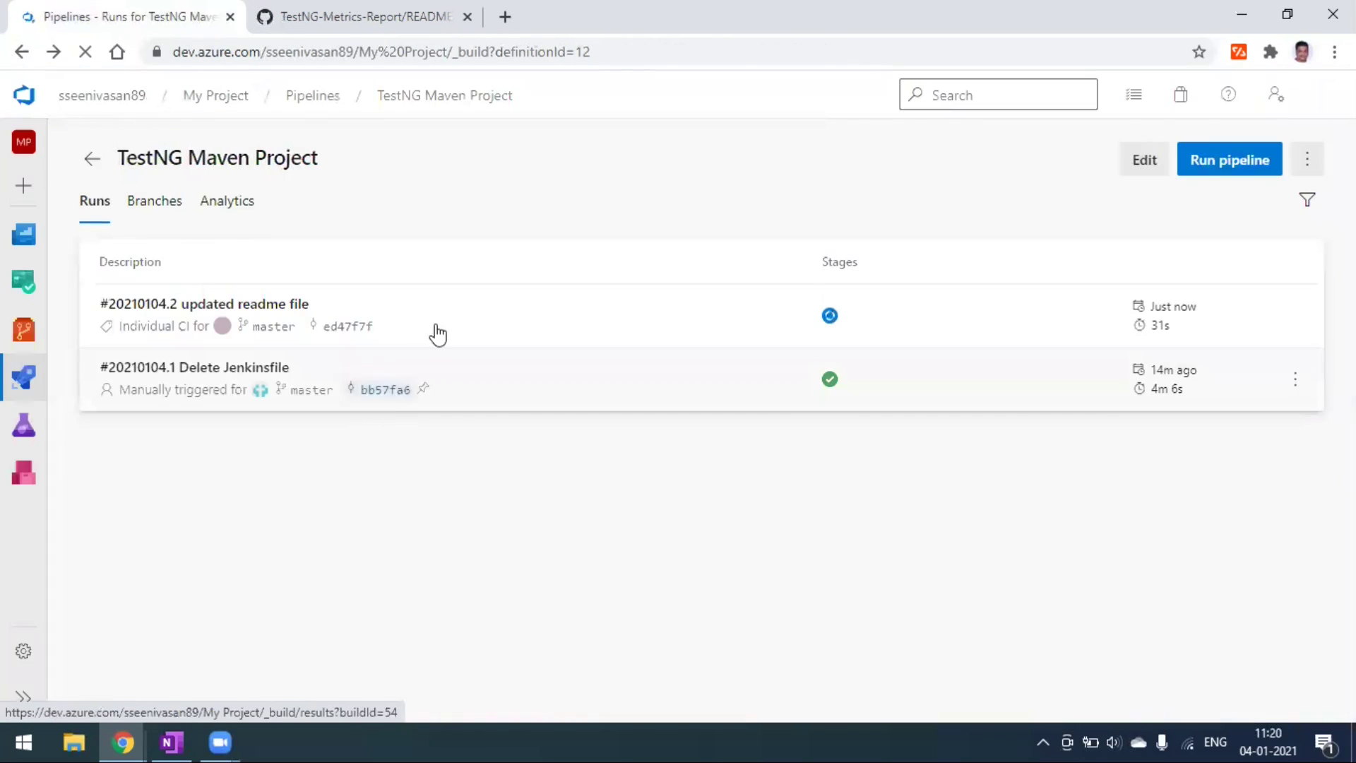
- Open run #20210104.2 and compare its title with the commit message on the GitHub README page
{"action": "left_click", "coordinate": [431, 413]}
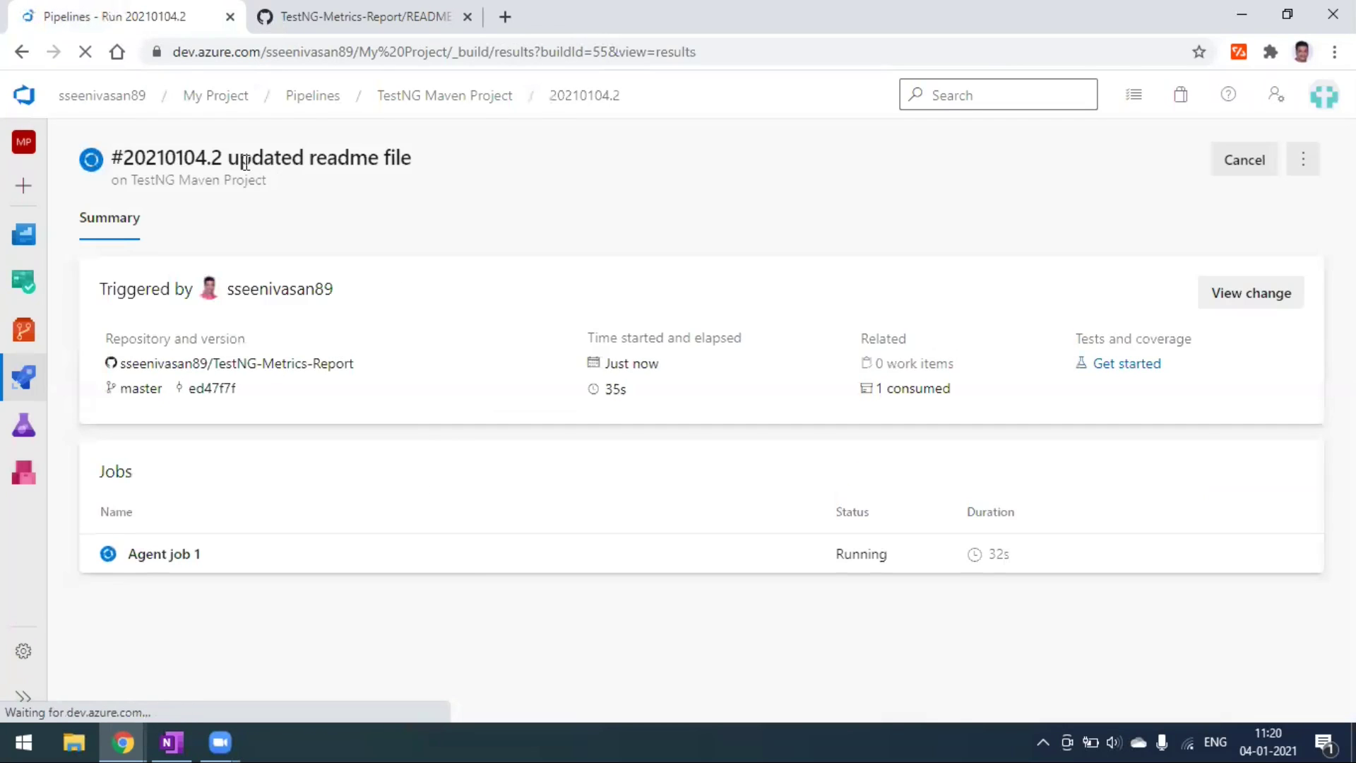
{"action": "left_click_drag", "start_coordinate": [264, 161], "coordinate": [411, 162]}
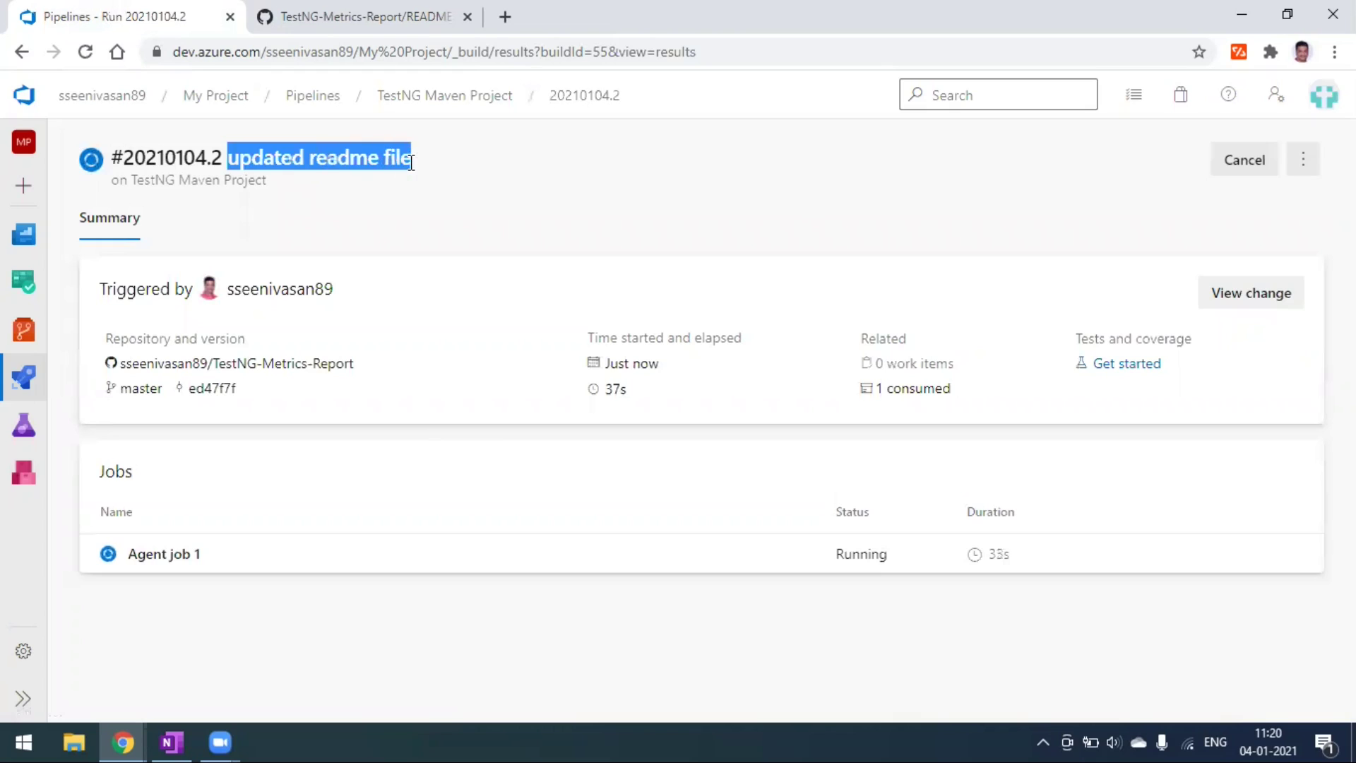
{"action": "left_click", "coordinate": [464, 188]}
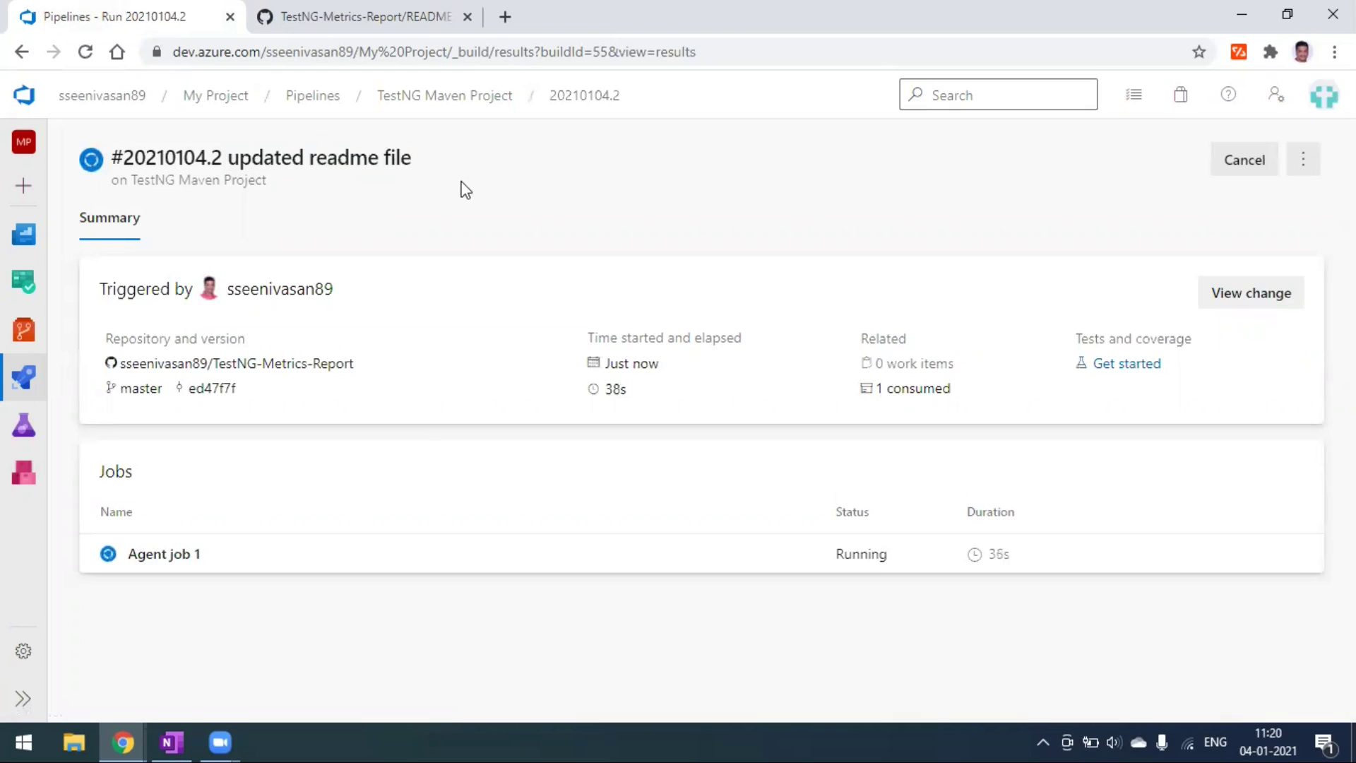
{"action": "left_click", "coordinate": [370, 16]}
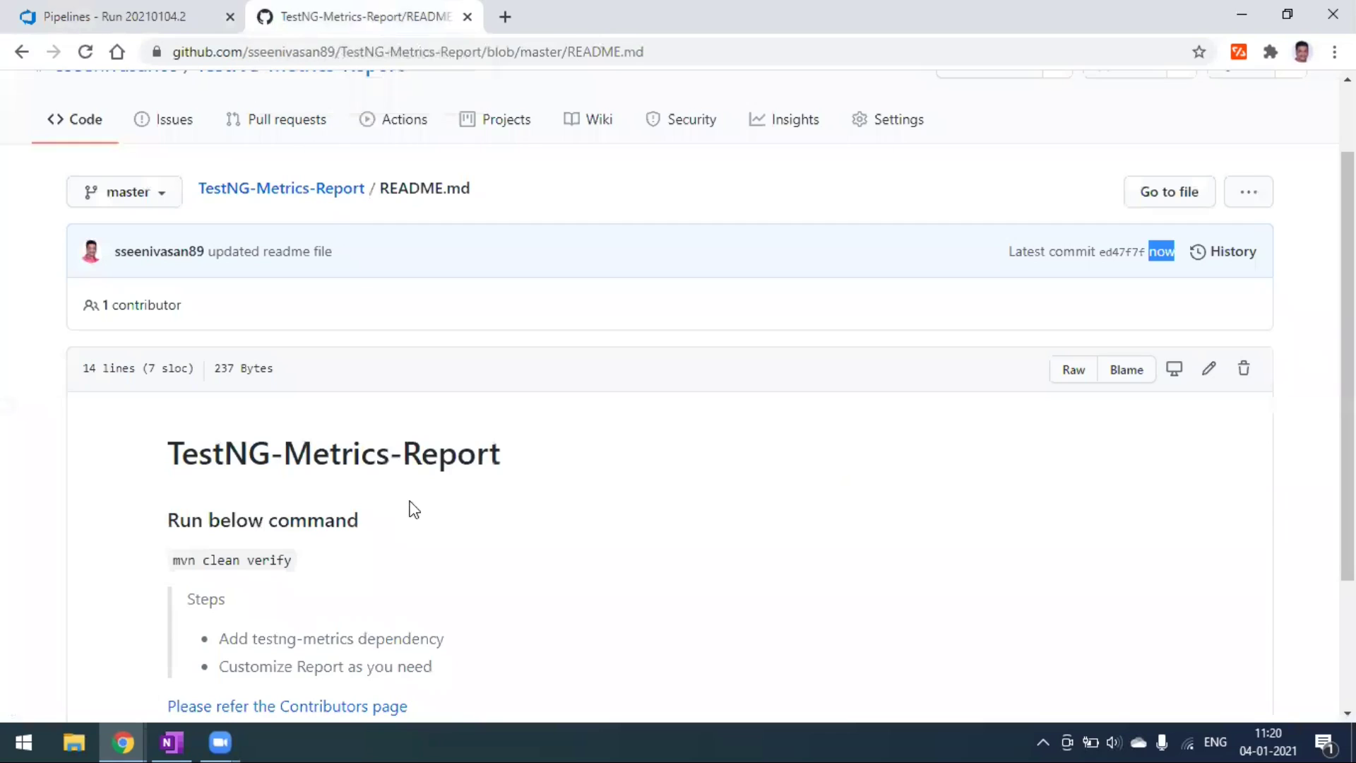
{"action": "left_click", "coordinate": [141, 21]}
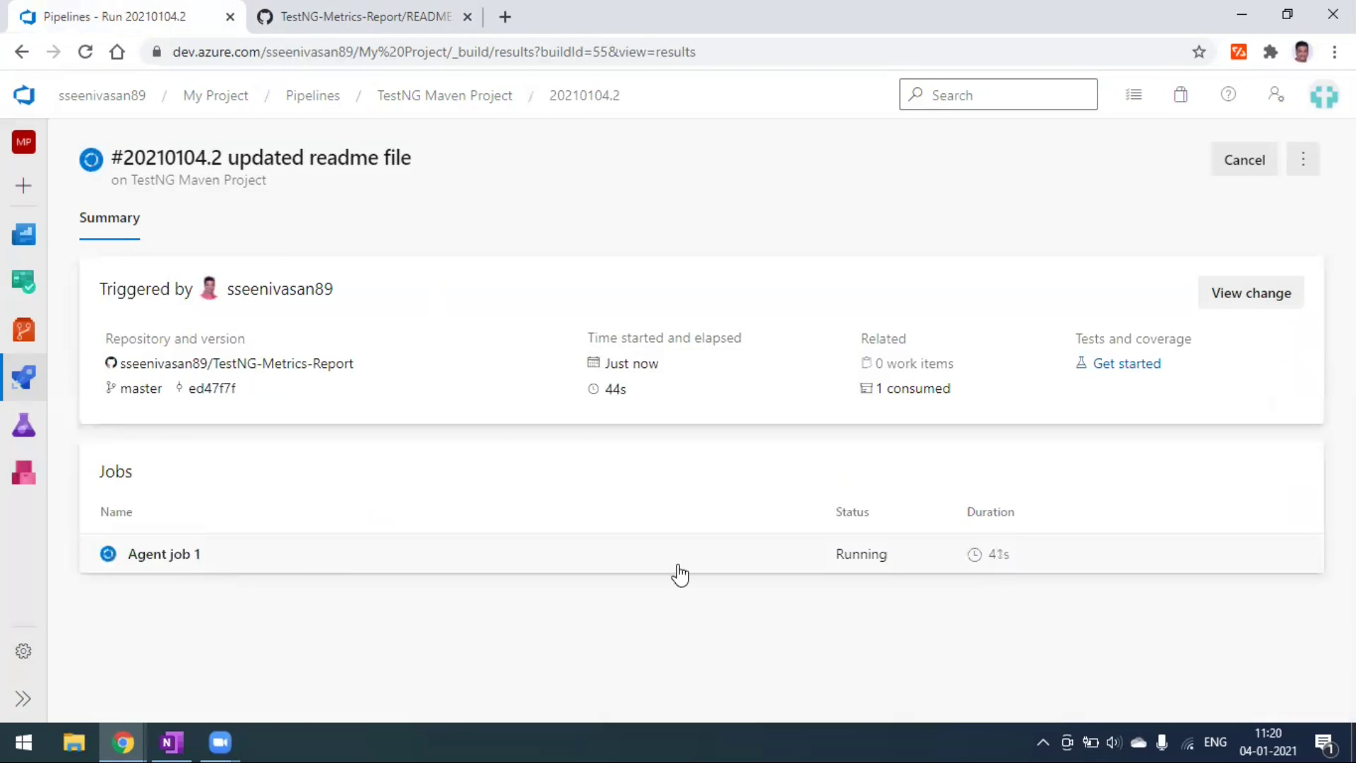
- Inspect the live Build Project log of Agent job 1 in run #20210104.2 and return to the TestNG Maven Project runs list
{"action": "left_click", "coordinate": [820, 566]}
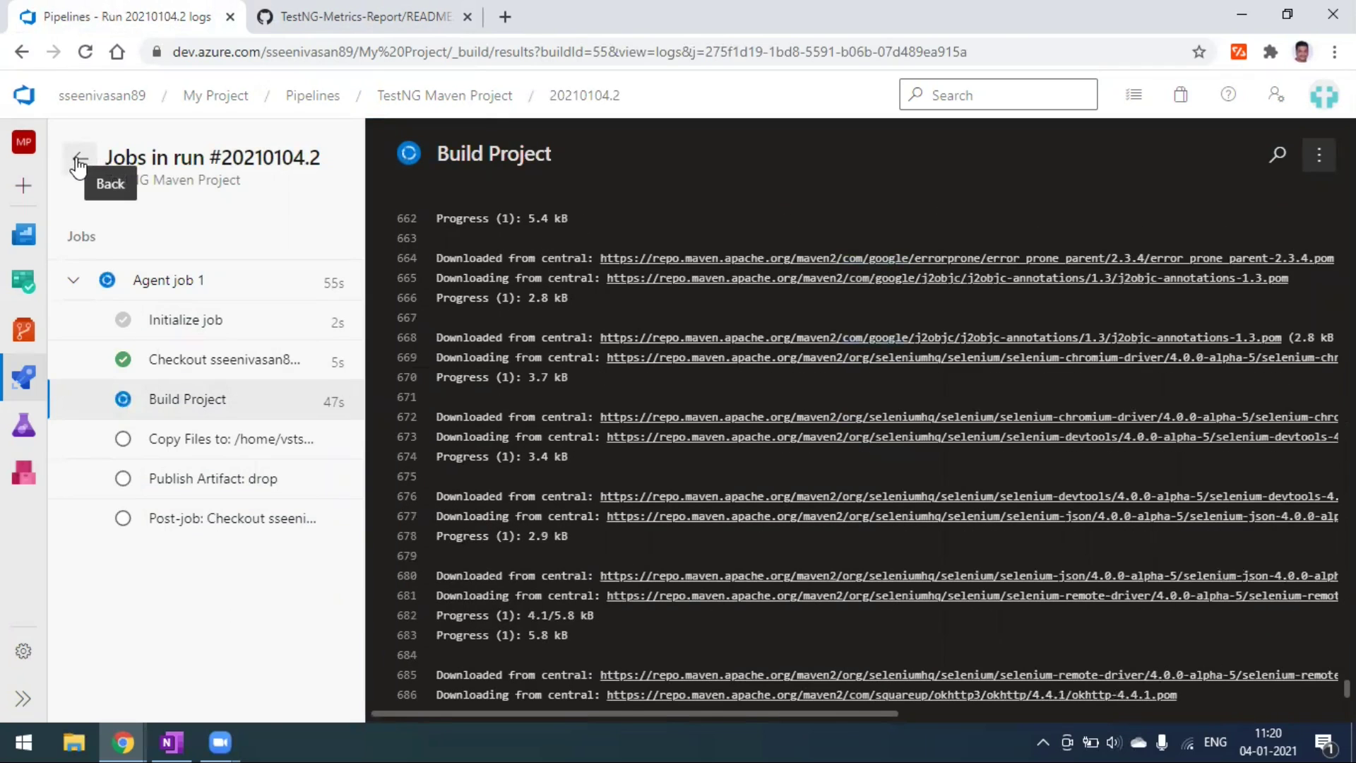
{"action": "left_click", "coordinate": [78, 166]}
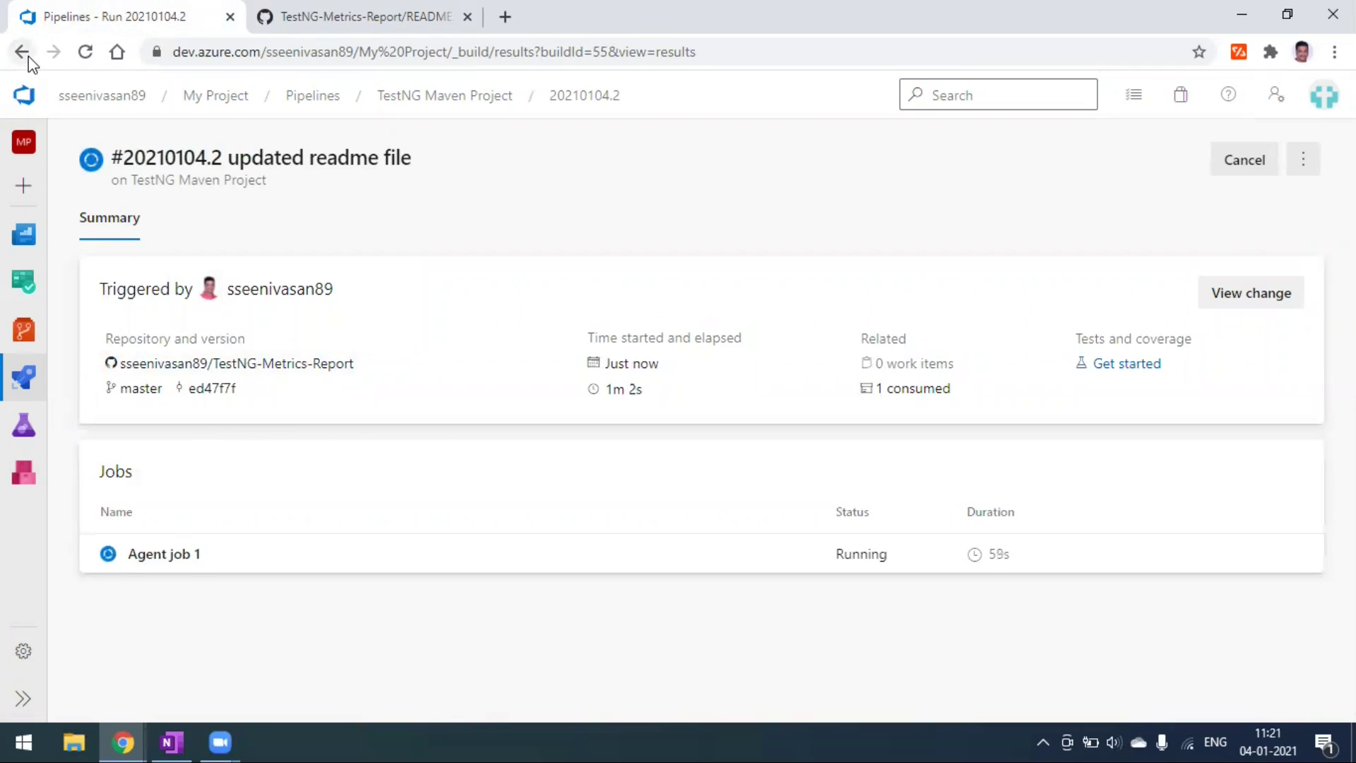
{"action": "left_click", "coordinate": [245, 564]}
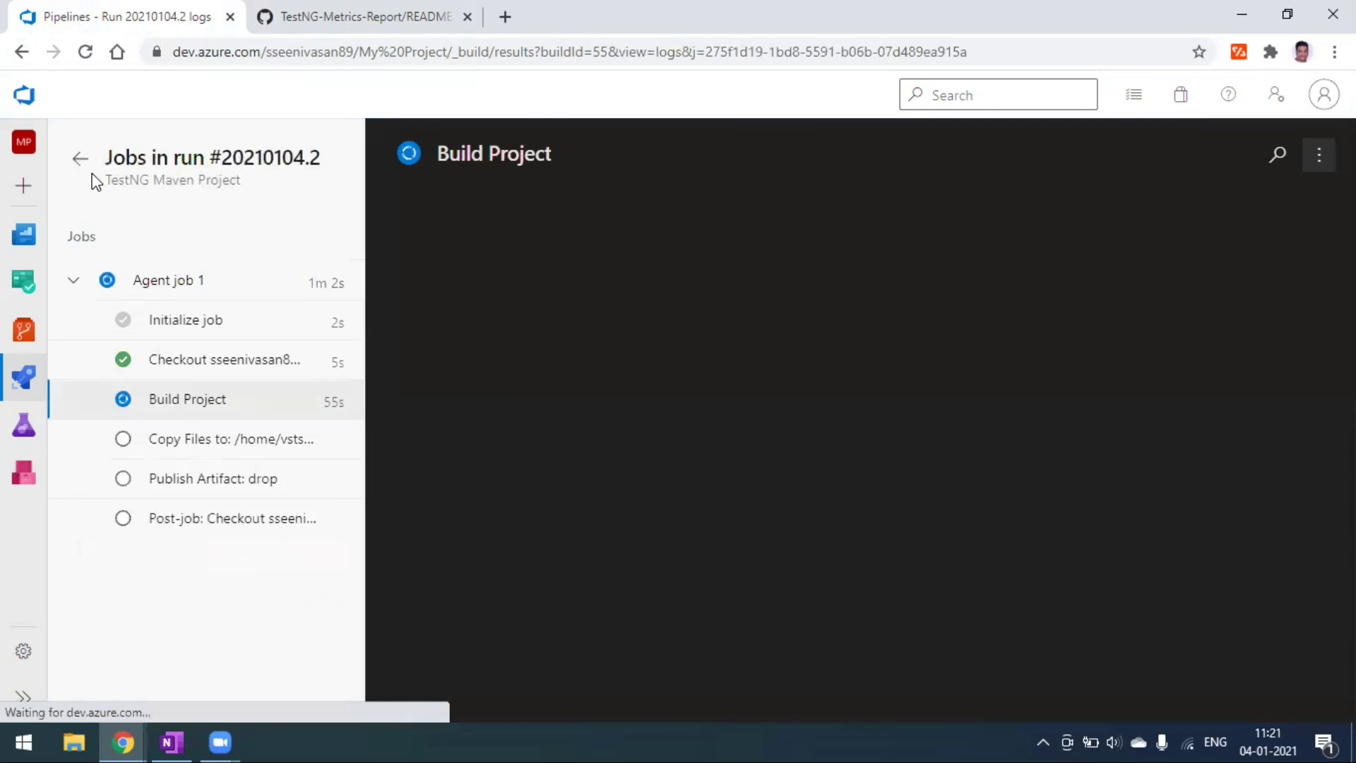
{"action": "left_click", "coordinate": [85, 164]}
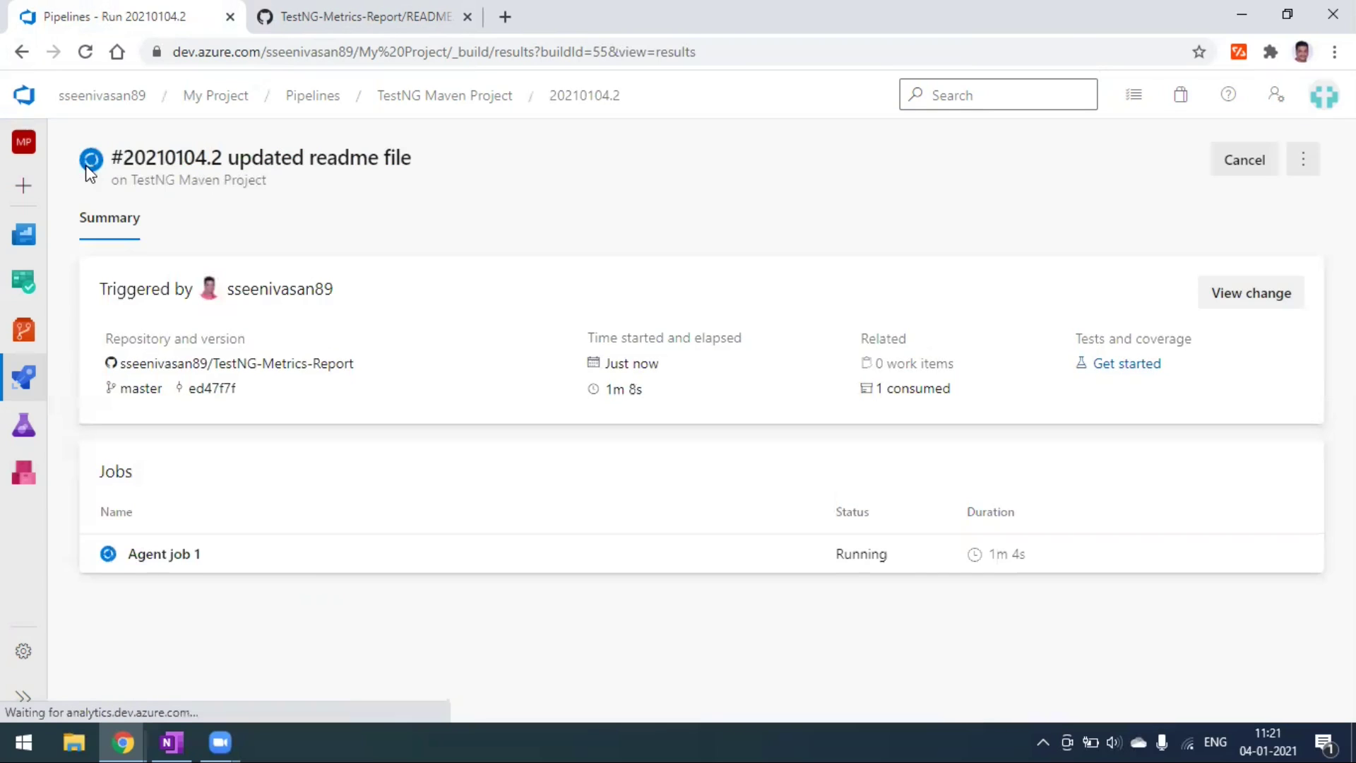
{"action": "left_click", "coordinate": [429, 97]}
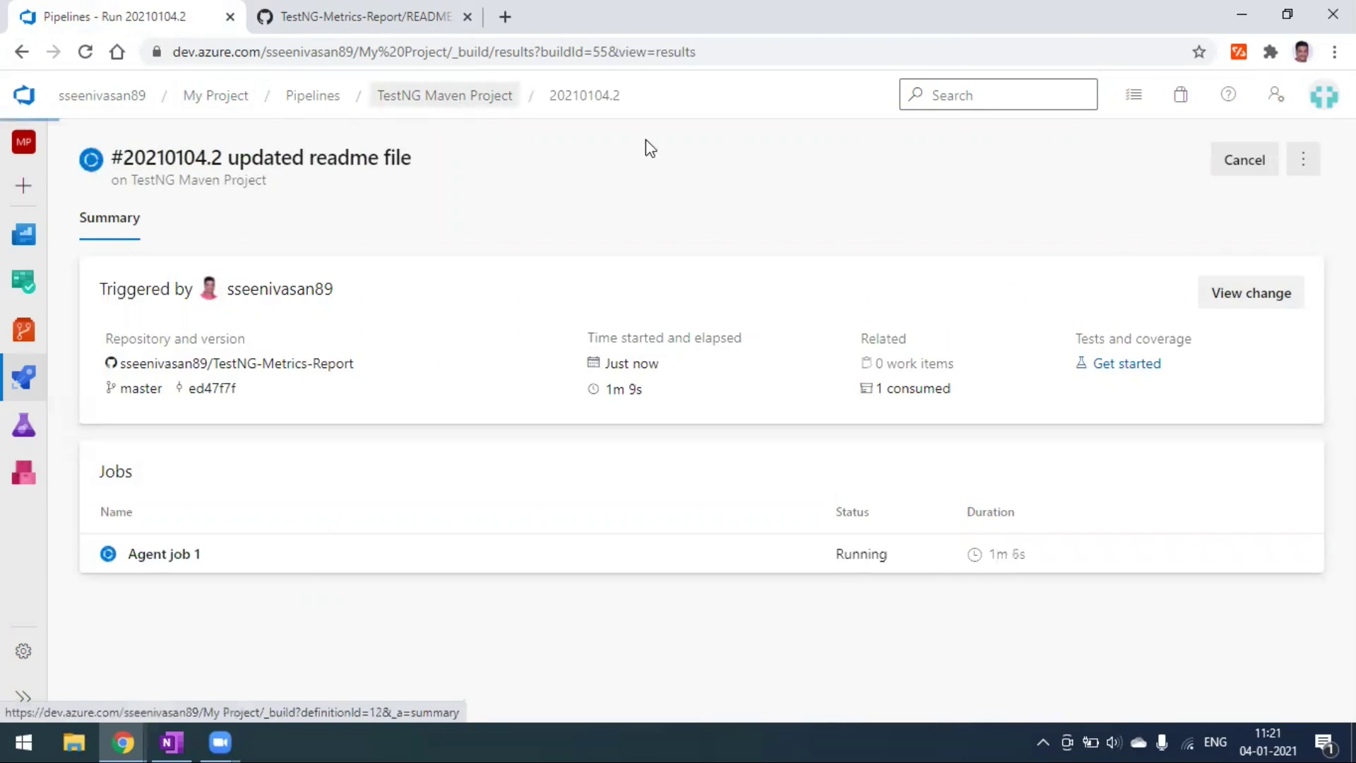
- Edit the TestNG Maven Project pipeline and show its continuous integration trigger settings
{"action": "left_click", "coordinate": [1307, 161]}
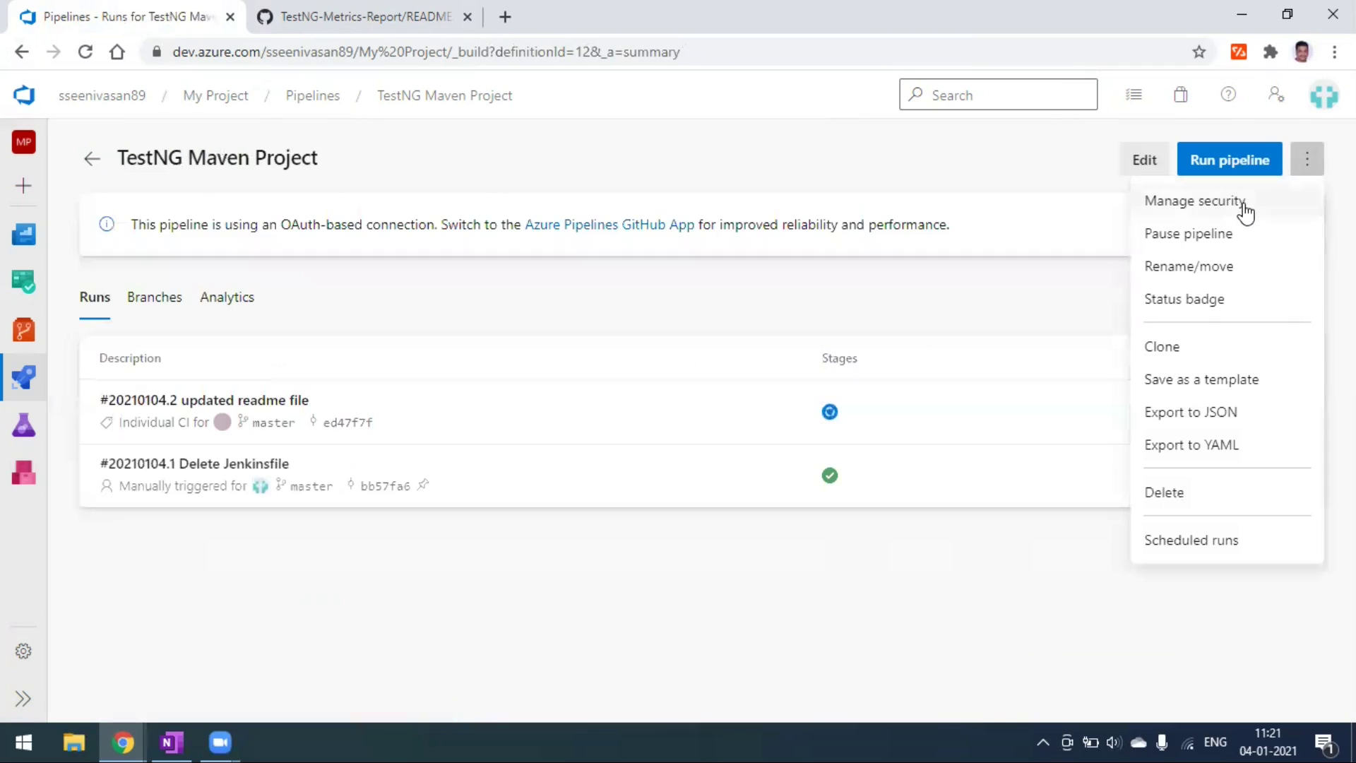
{"action": "left_click", "coordinate": [1144, 160]}
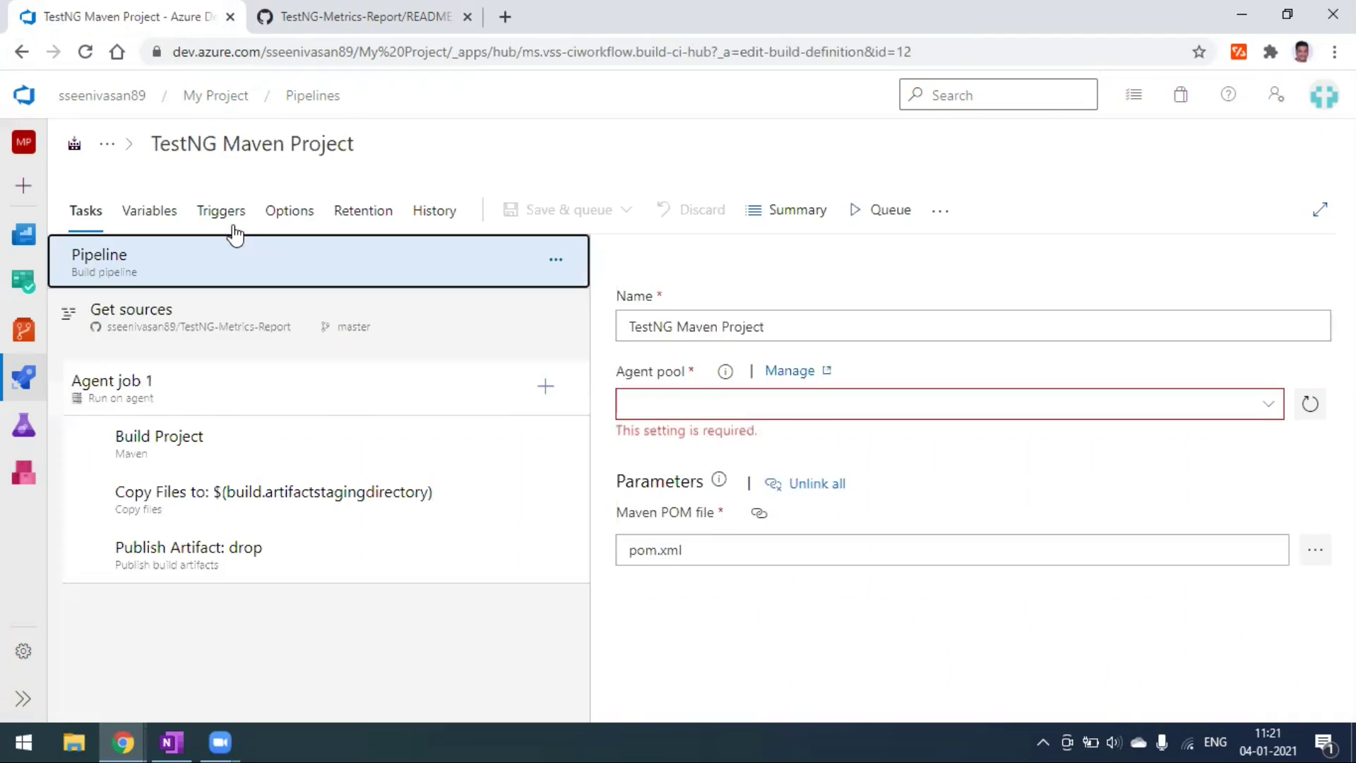
{"action": "left_click", "coordinate": [221, 211]}
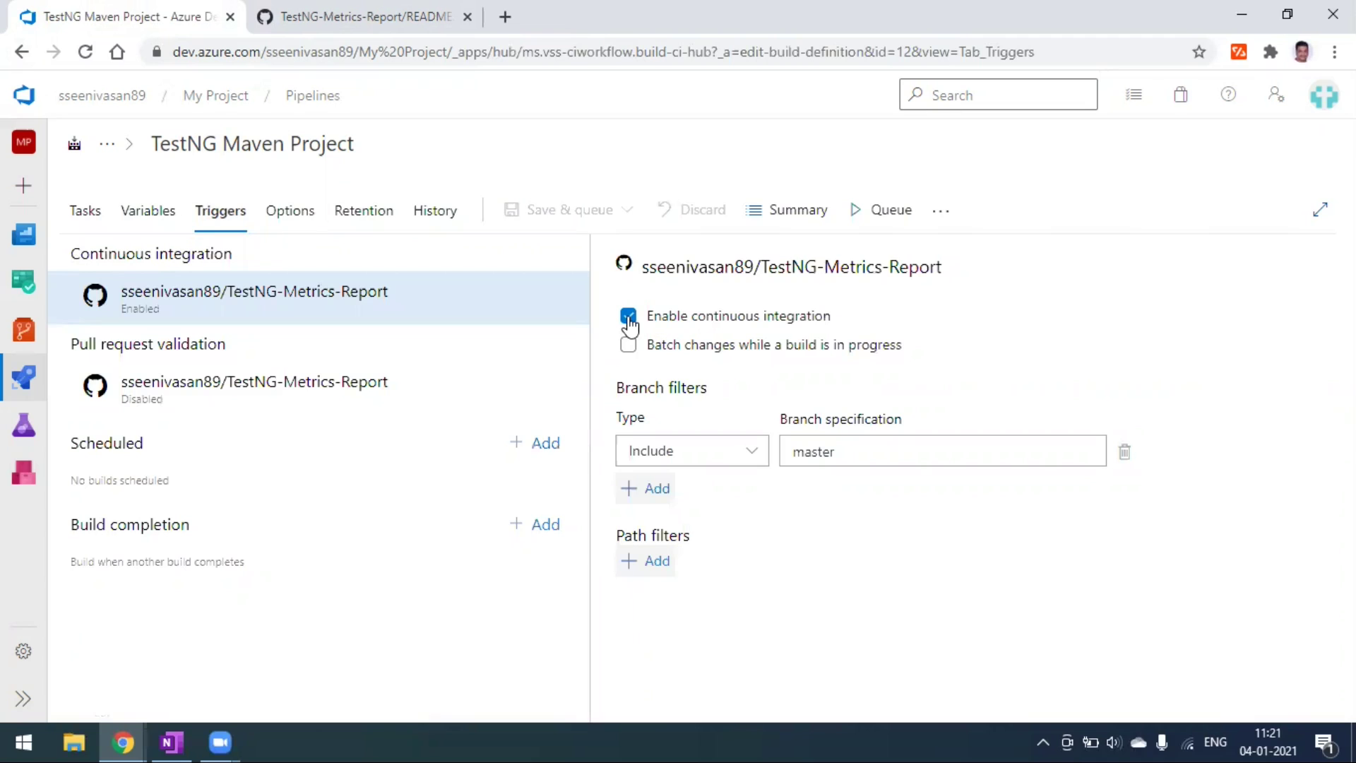
- Look over the README.md page and its latest commit on GitHub, and return to the pipeline's trigger settings
{"action": "left_click", "coordinate": [349, 16]}
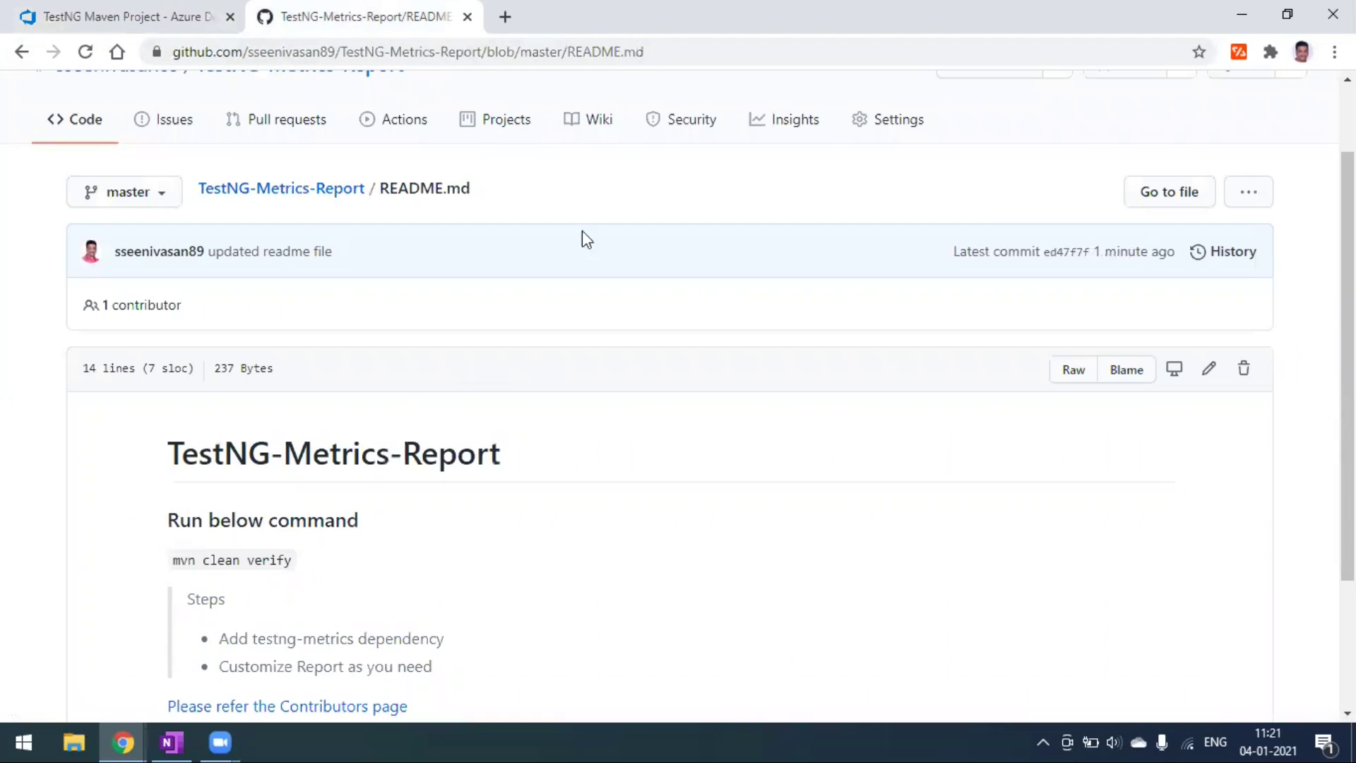
{"action": "scroll", "coordinate": [520, 568], "scroll_direction": "down", "scroll_amount": 3}
{"action": "scroll", "coordinate": [520, 568], "scroll_direction": "up", "scroll_amount": 4}
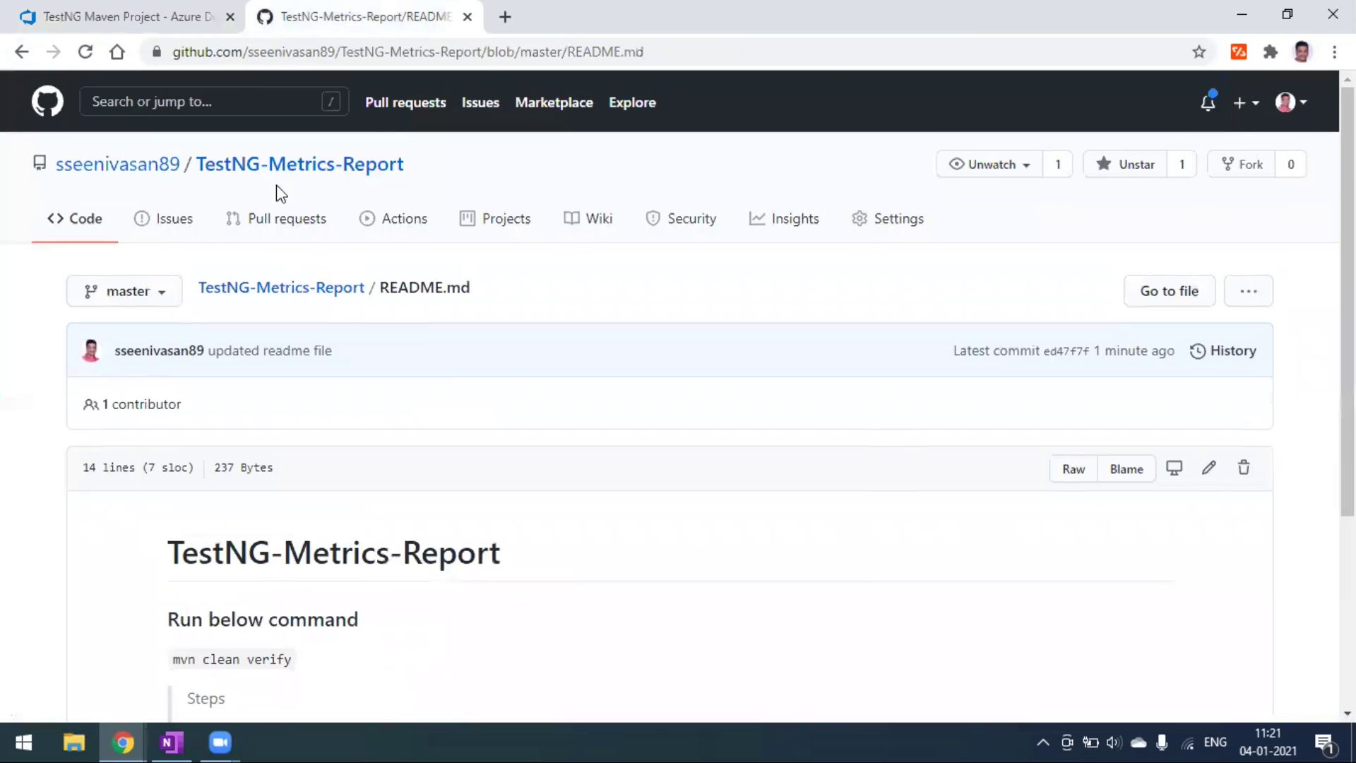
{"action": "scroll", "coordinate": [383, 586], "scroll_direction": "up", "scroll_amount": 5}
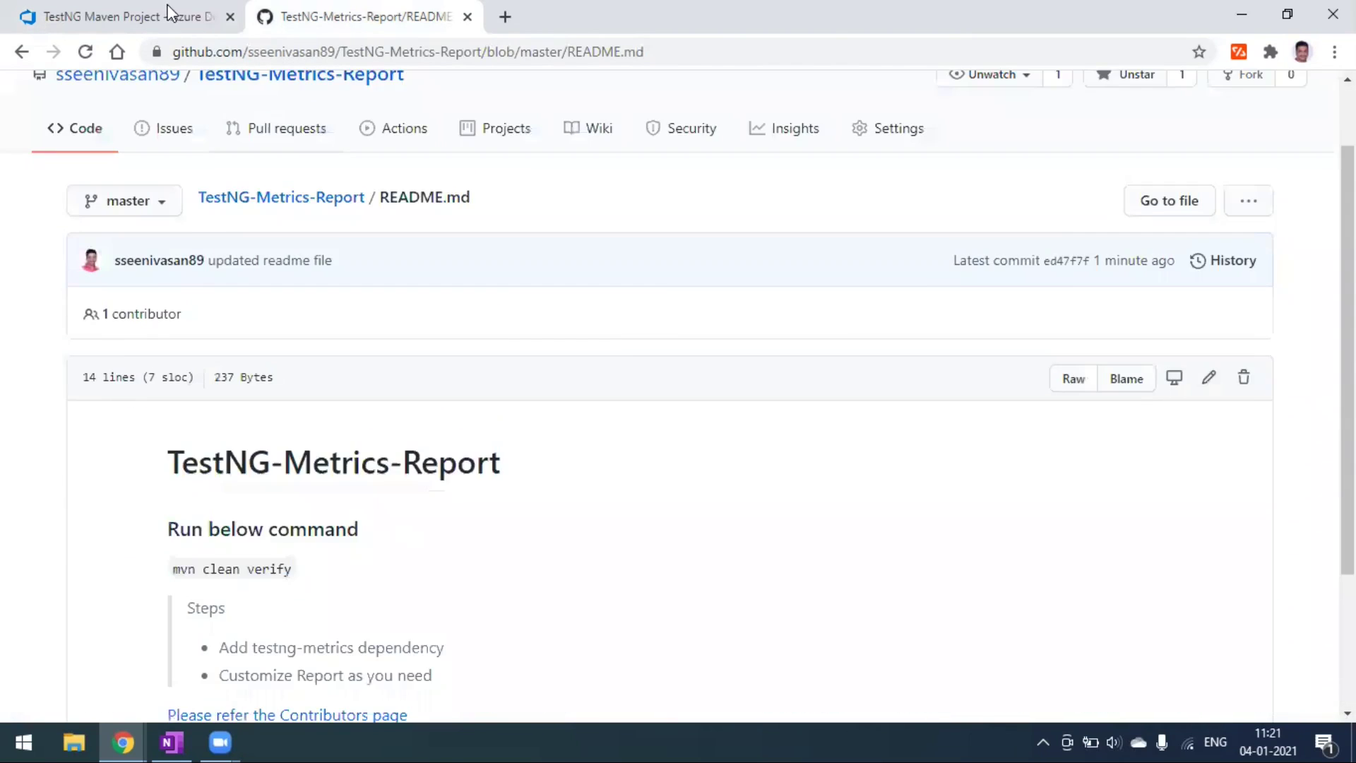
{"action": "left_click", "coordinate": [177, 16]}
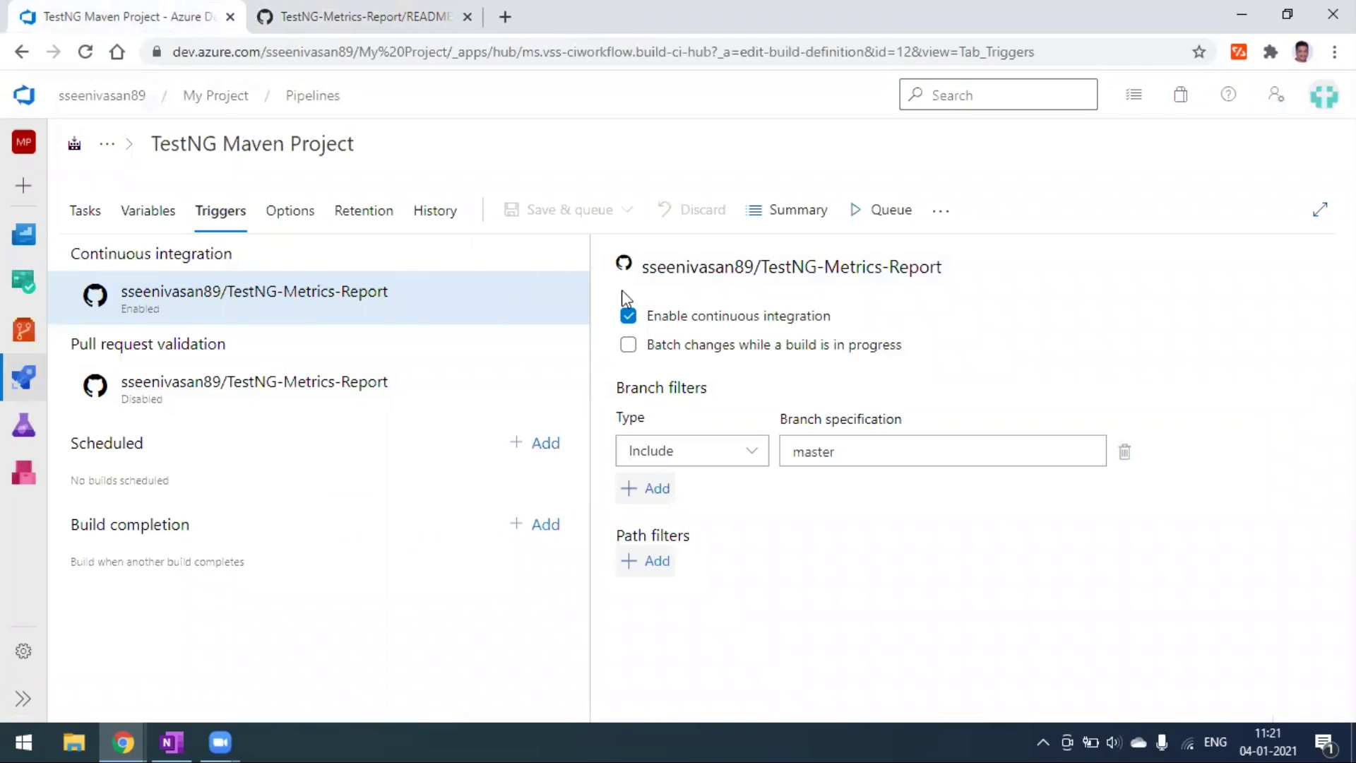
- Disable continuous integration for the TestNG-Metrics-Report repository and save the pipeline without queuing a build
{"action": "left_click", "coordinate": [628, 316]}
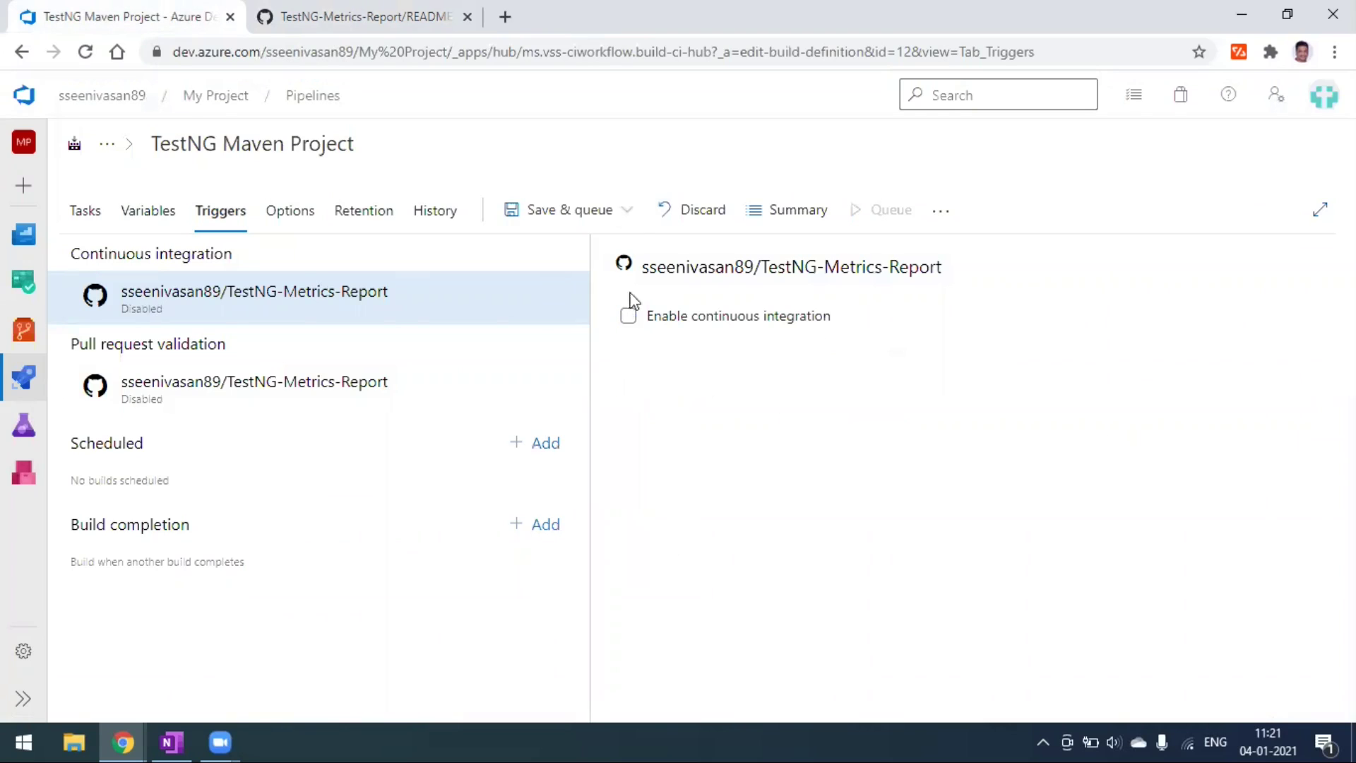
{"action": "left_click", "coordinate": [626, 212]}
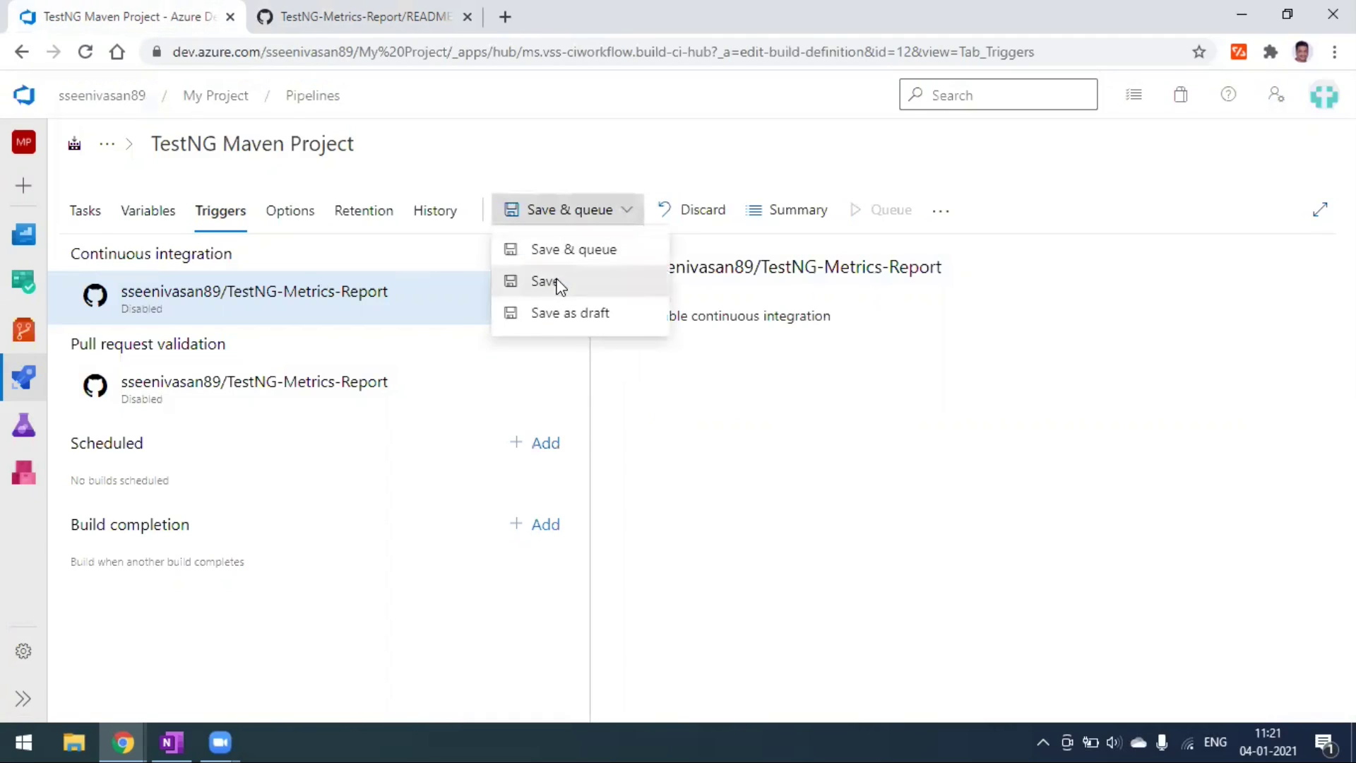
{"action": "left_click", "coordinate": [558, 285]}
{"action": "left_click", "coordinate": [781, 486]}
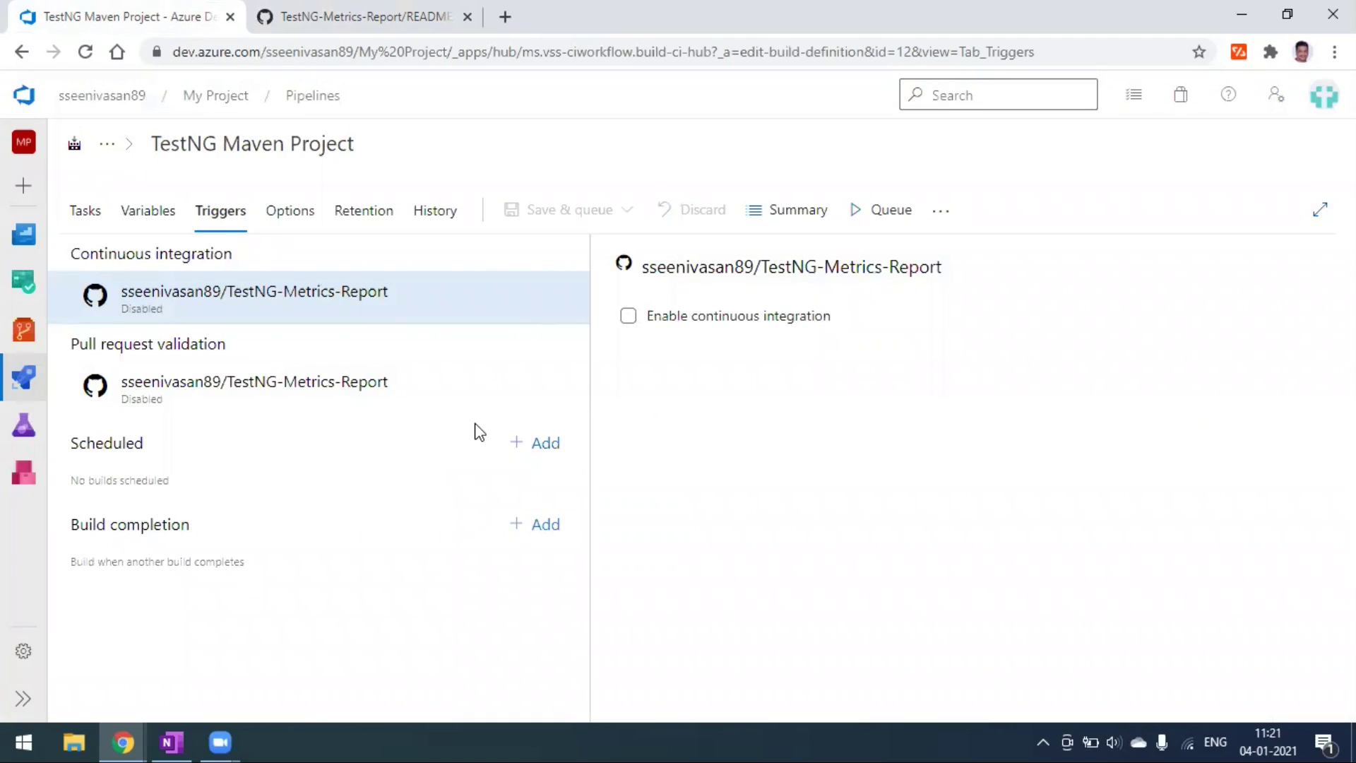
- Go to the recent pipelines list, look over the files of the TestNG-Metrics-Report repository on GitHub, and return to the list
{"action": "left_click", "coordinate": [314, 103]}
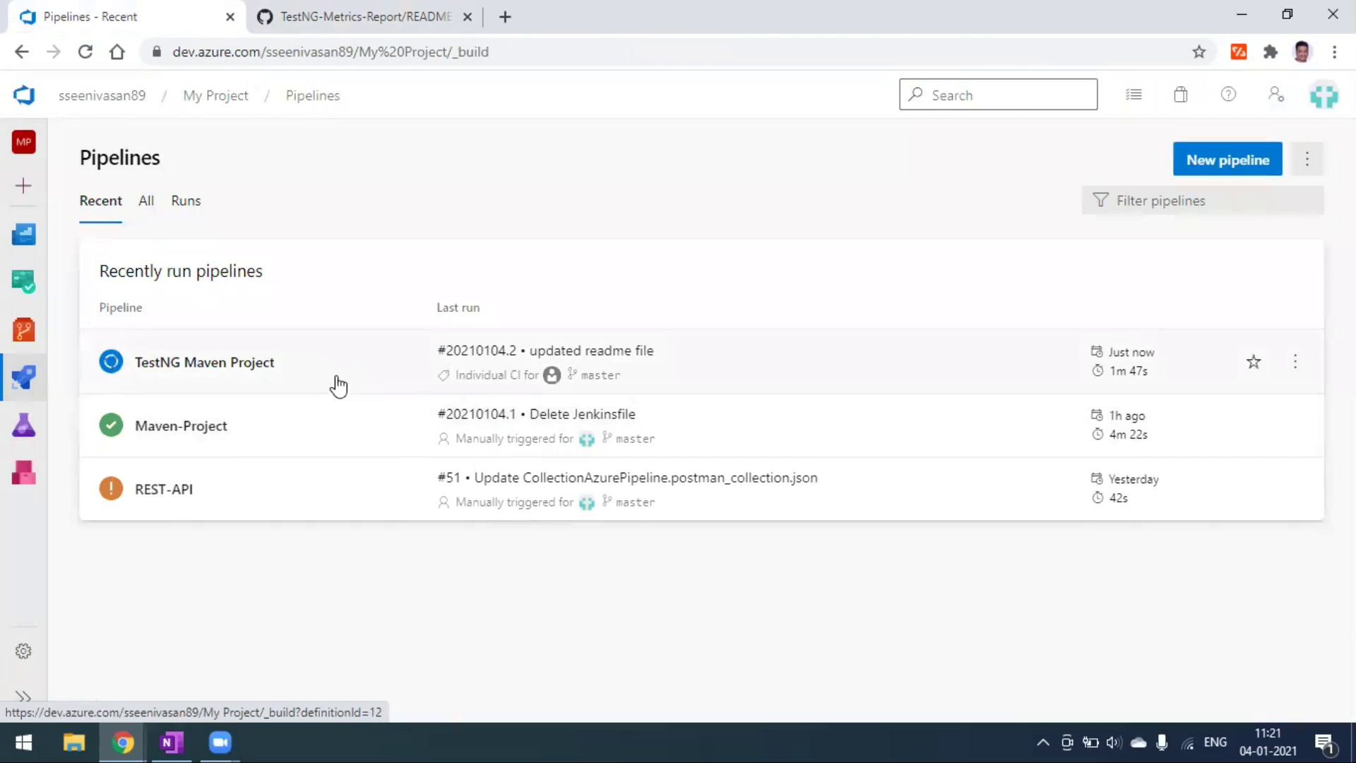
{"action": "left_click", "coordinate": [360, 17]}
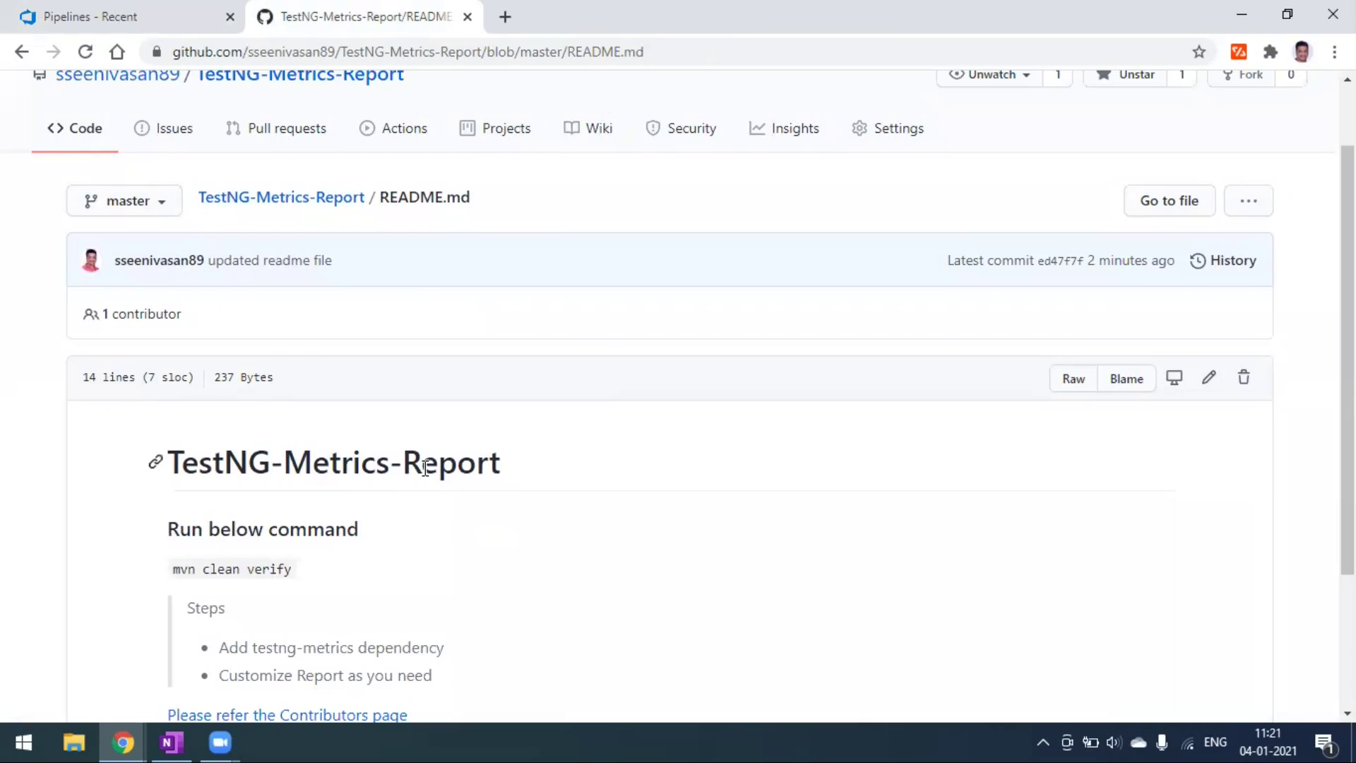
{"action": "left_click", "coordinate": [309, 206]}
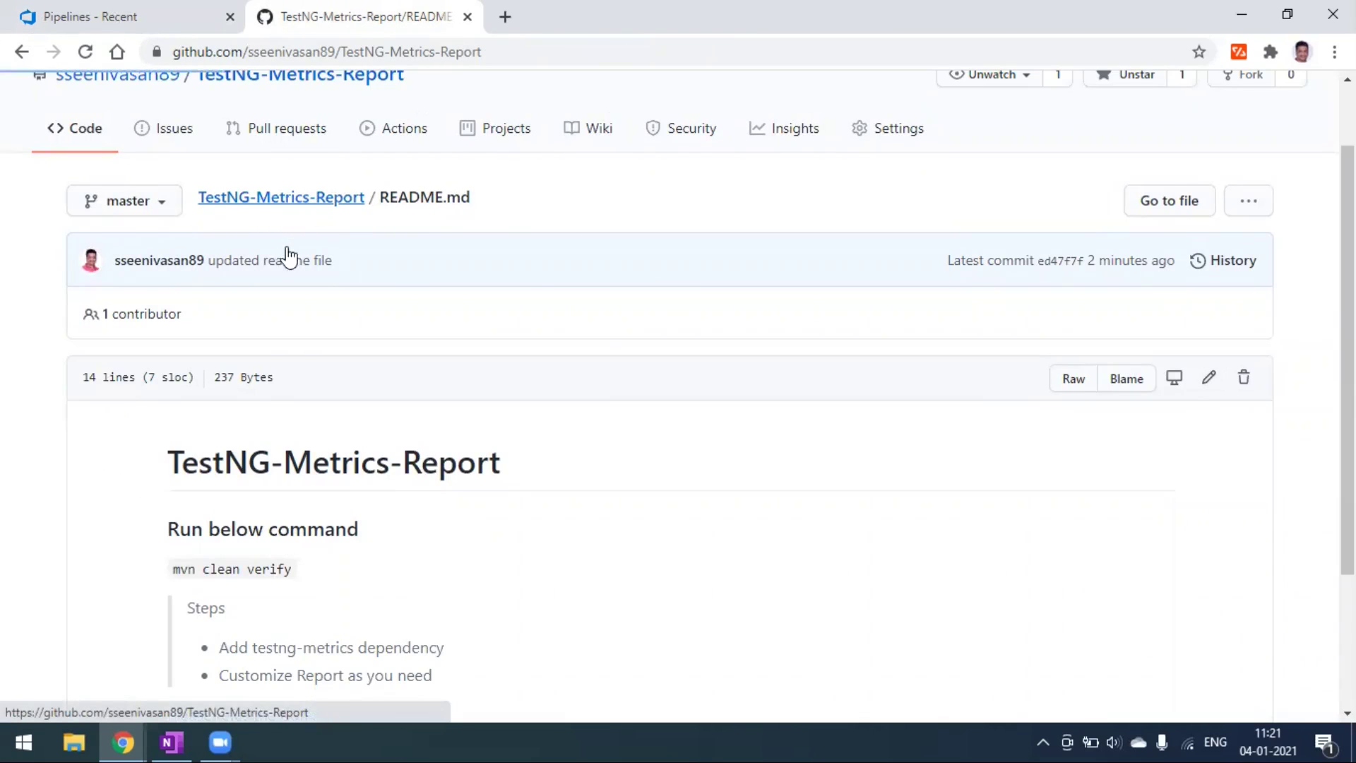
{"action": "scroll", "coordinate": [195, 284], "scroll_direction": "down", "scroll_amount": 4}
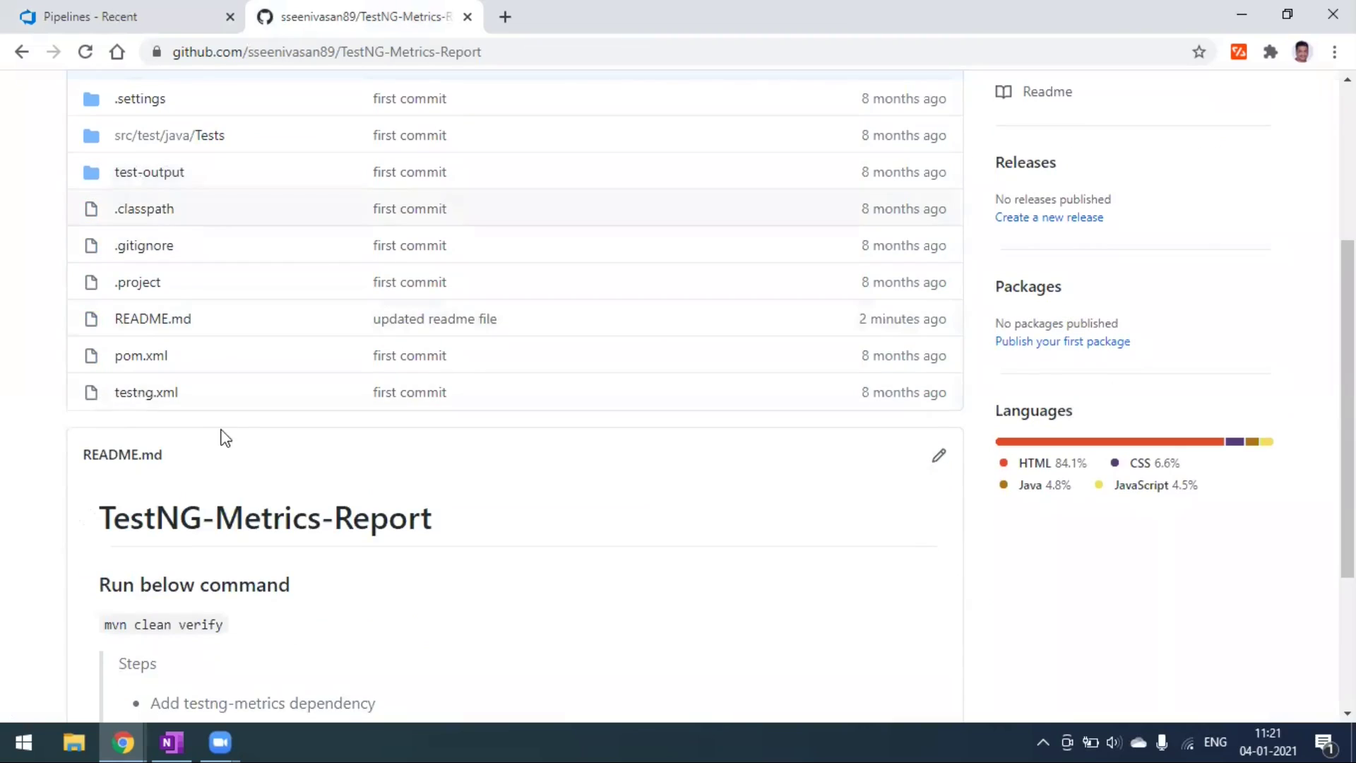
{"action": "scroll", "coordinate": [218, 426], "scroll_direction": "up", "scroll_amount": 3}
{"action": "left_click", "coordinate": [166, 21]}
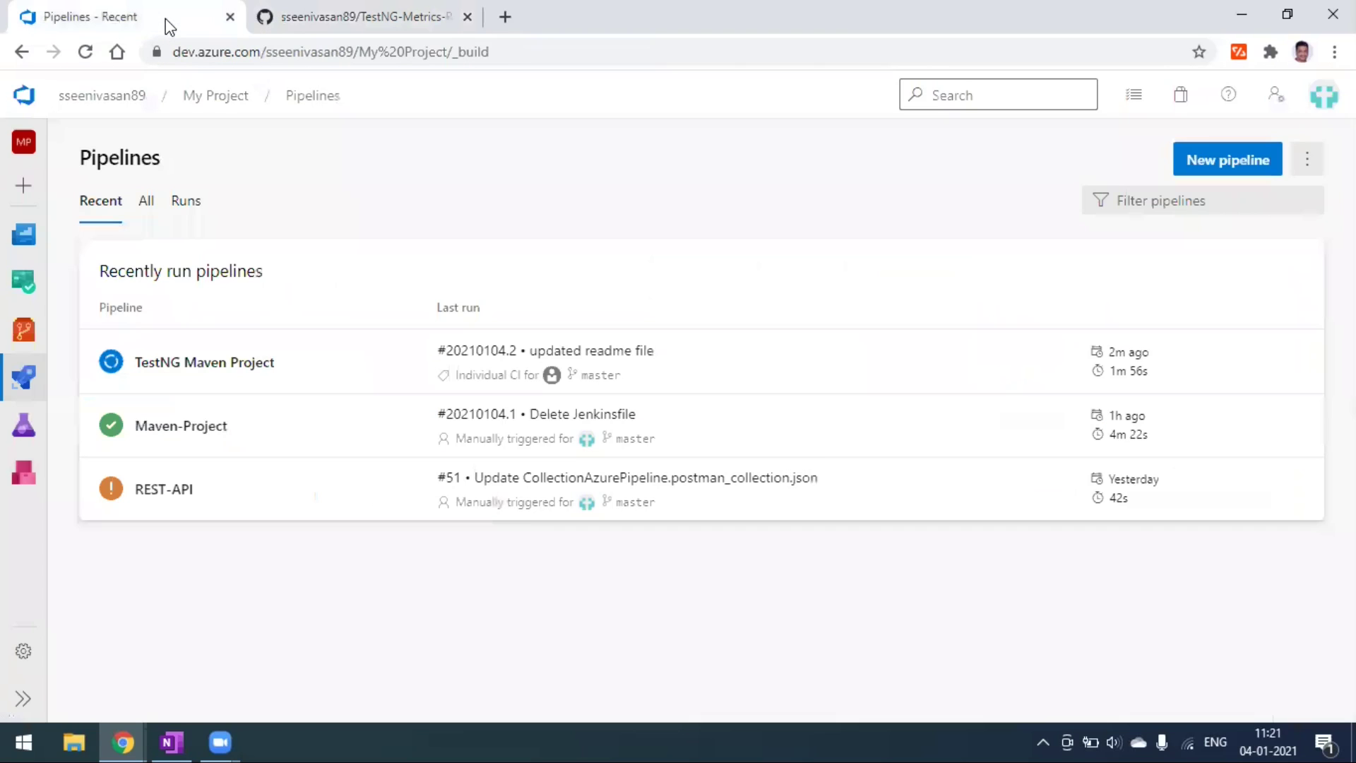
- Open run #20210104.2 of TestNG Maven Project and examine its summary and run number
{"action": "mouse_move", "coordinate": [43, 385]}
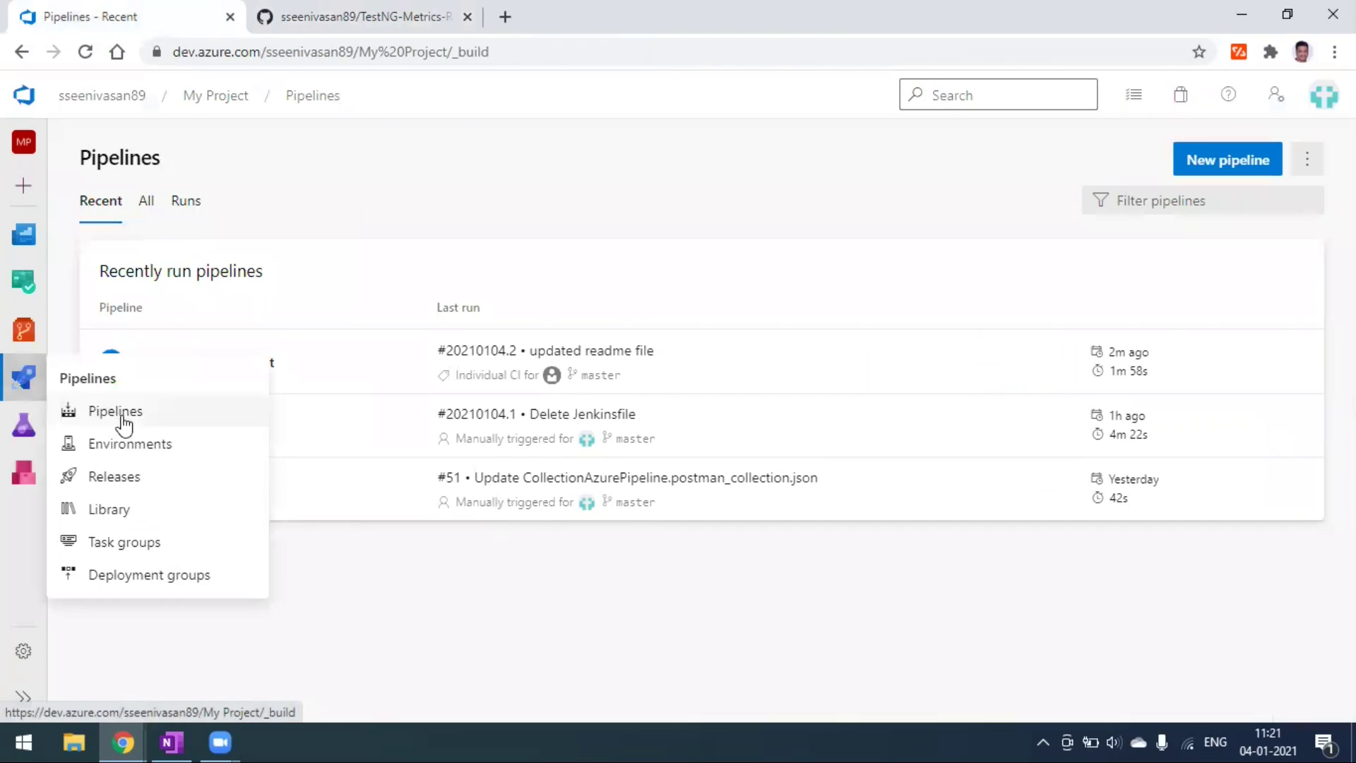
{"action": "left_click", "coordinate": [653, 380]}
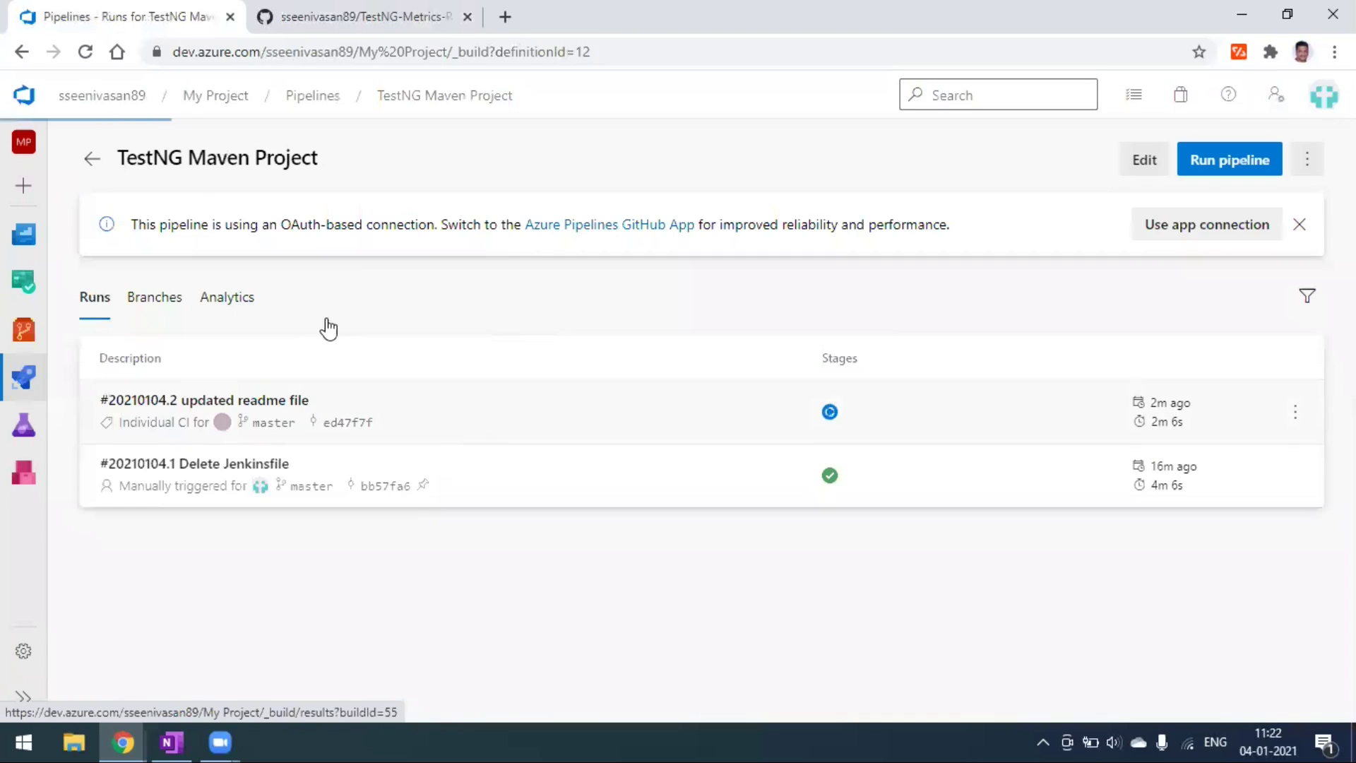
{"action": "left_click", "coordinate": [287, 320]}
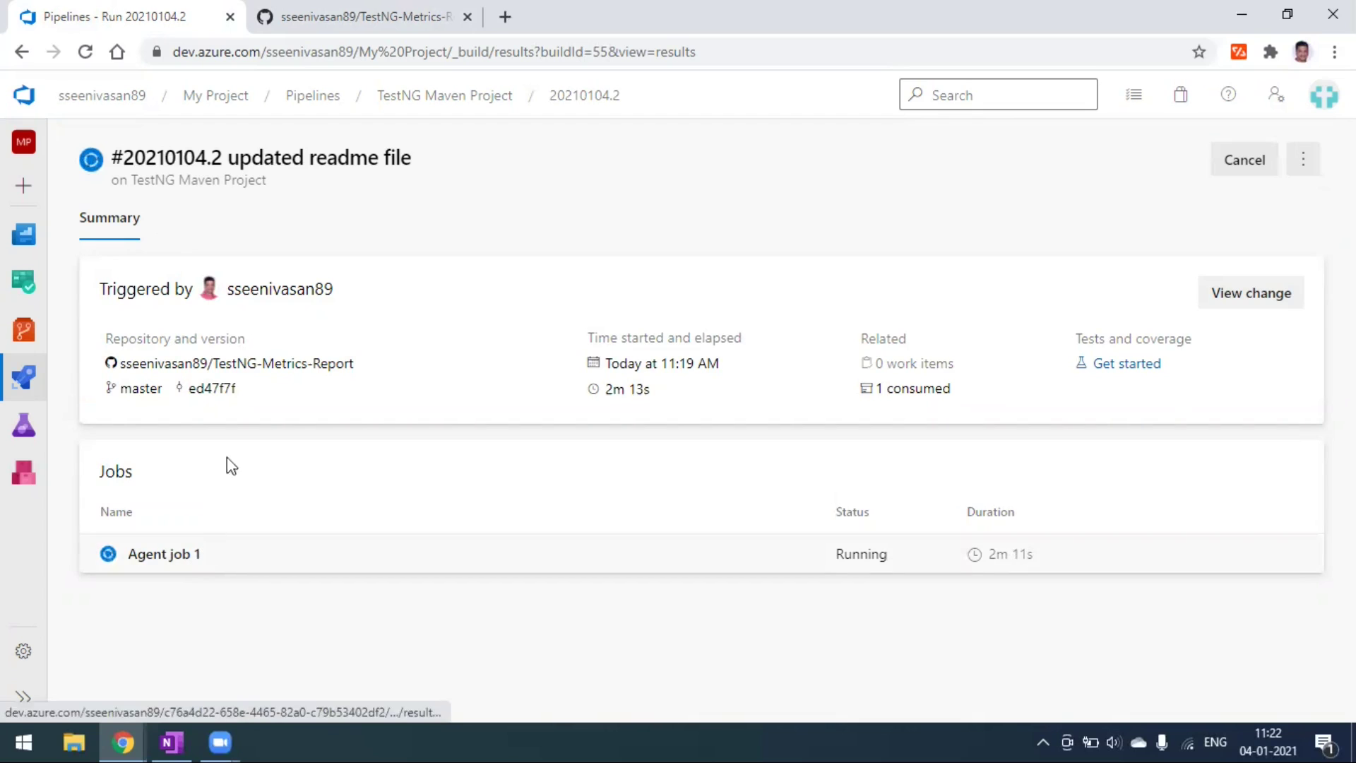
{"action": "double_click", "coordinate": [218, 158]}
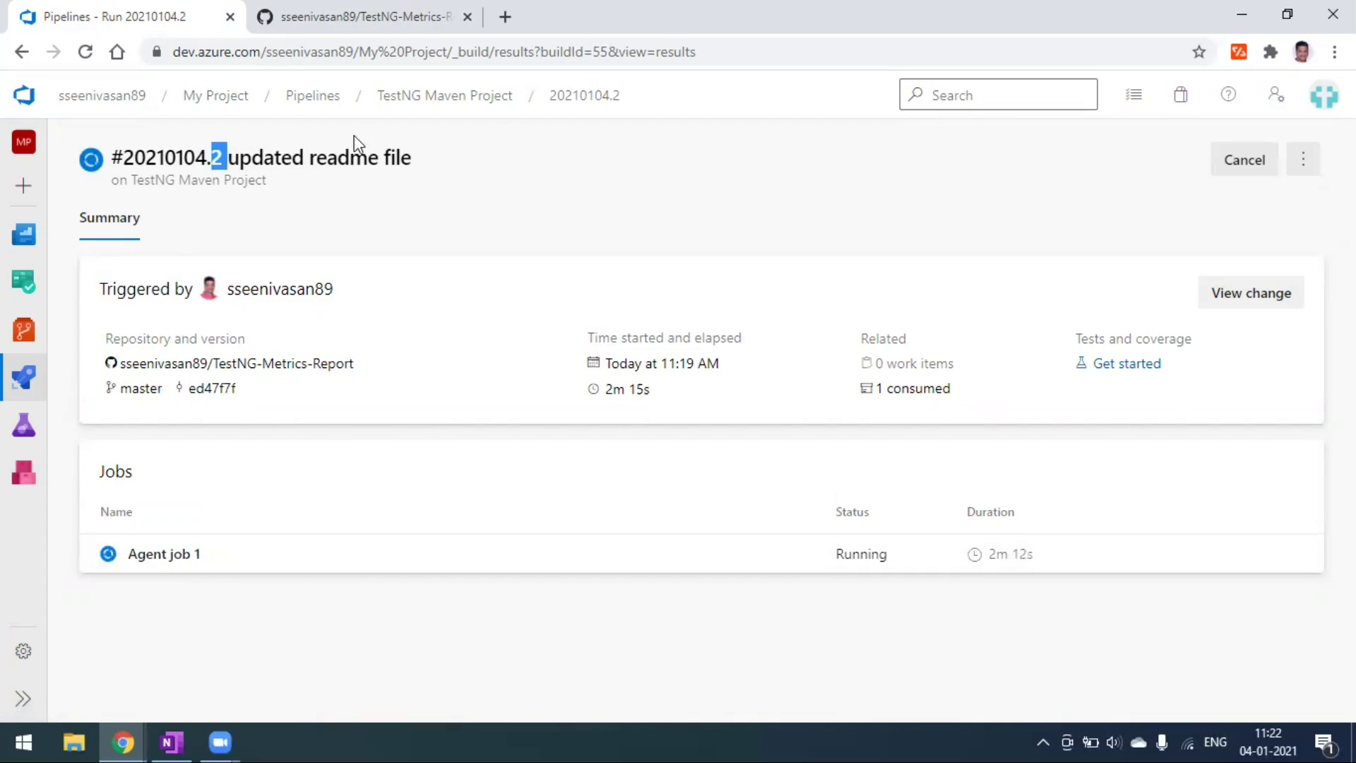
- Recheck the summary of run #20210104.2 from the TestNG Maven Project runs and go back to the runs list
{"action": "left_click", "coordinate": [484, 97]}
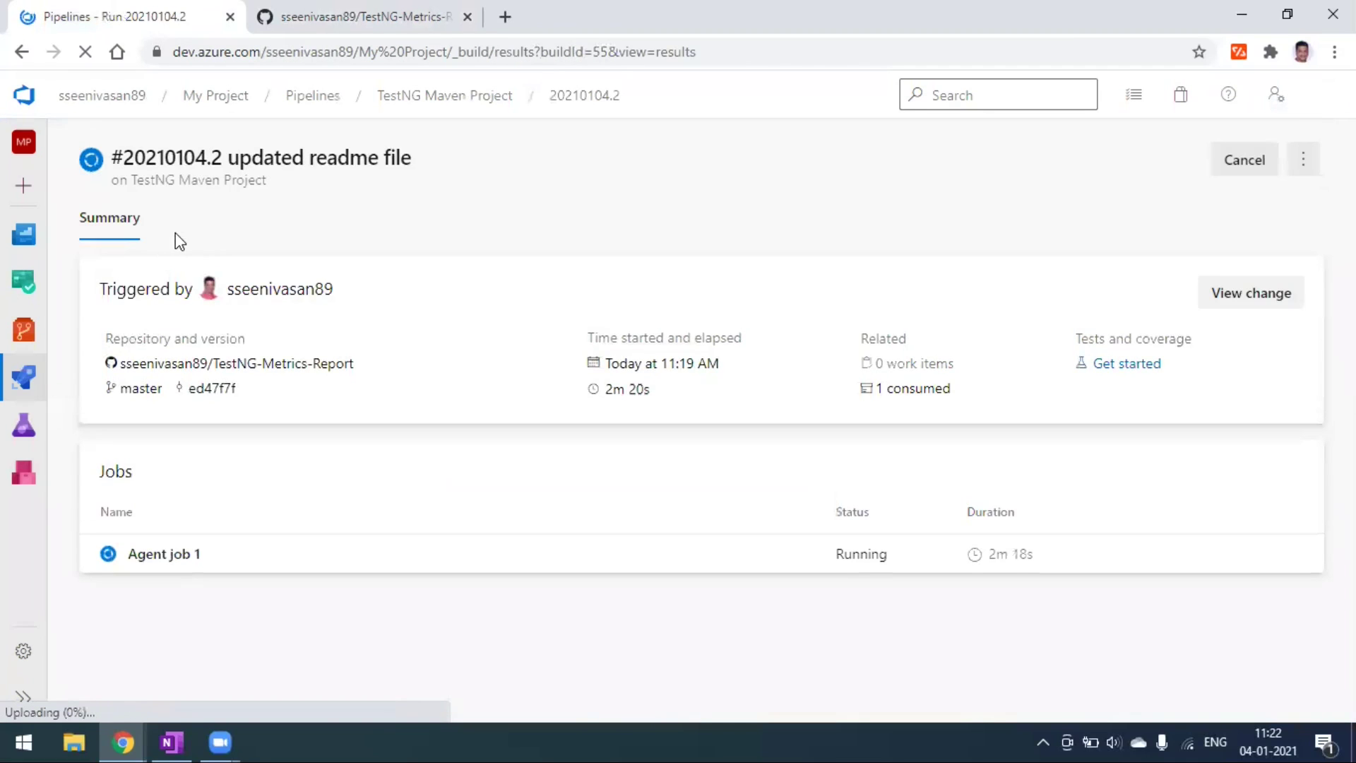
{"action": "key", "text": "alt+Left"}
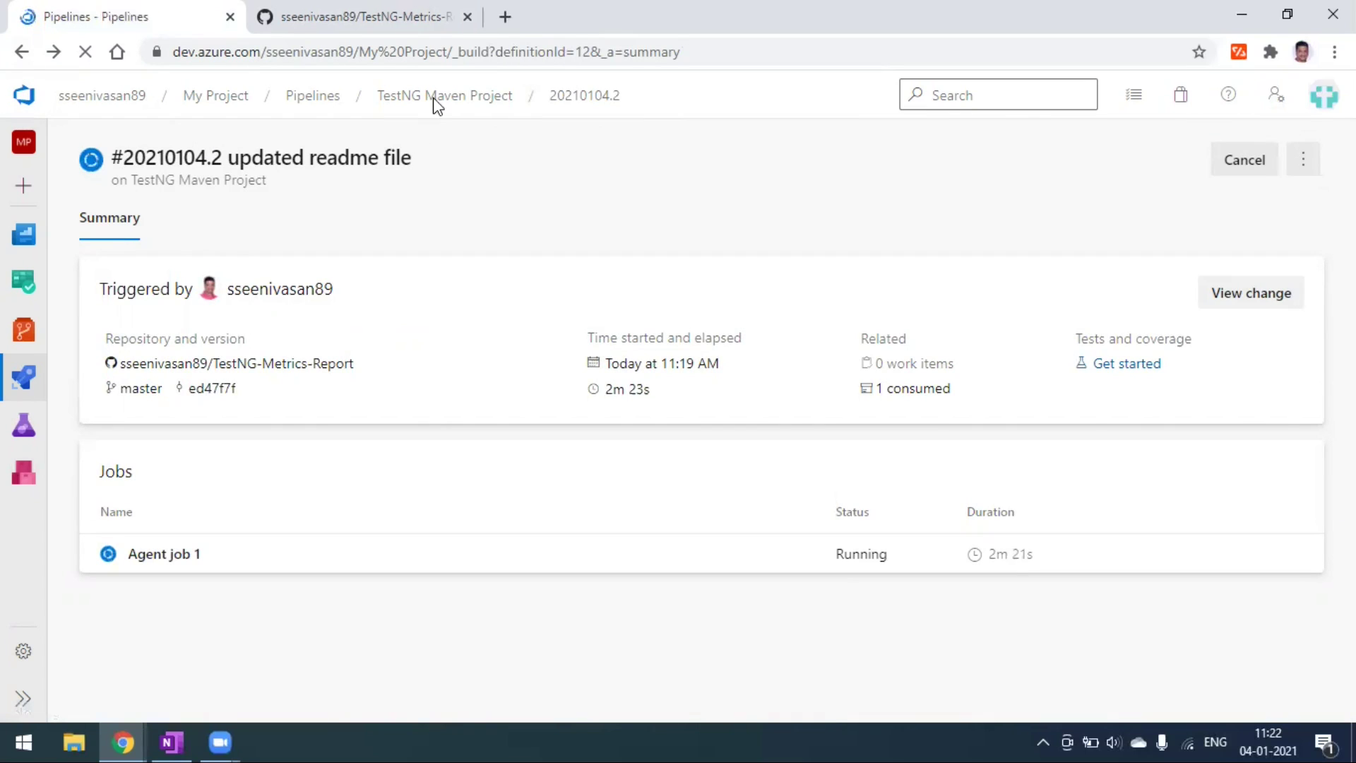
{"action": "left_click", "coordinate": [432, 97]}
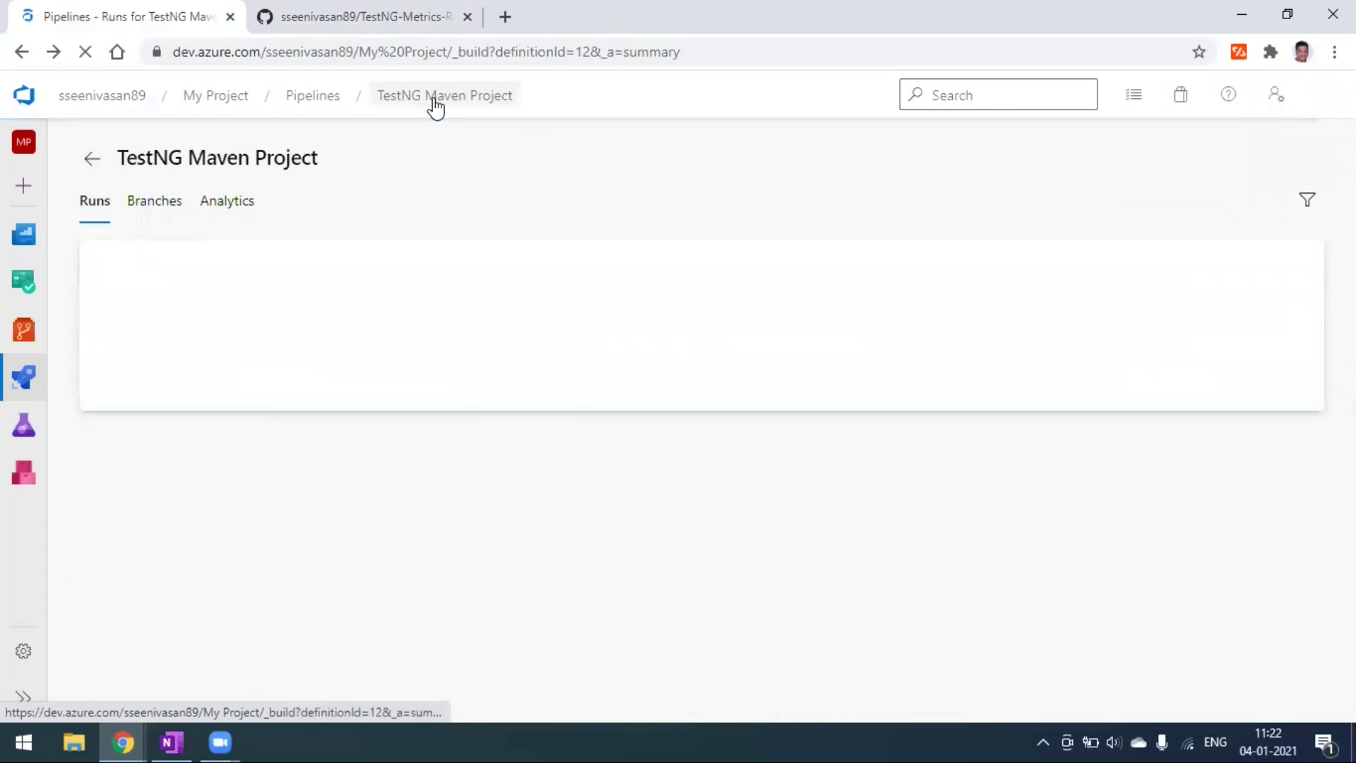
{"action": "left_click", "coordinate": [576, 396]}
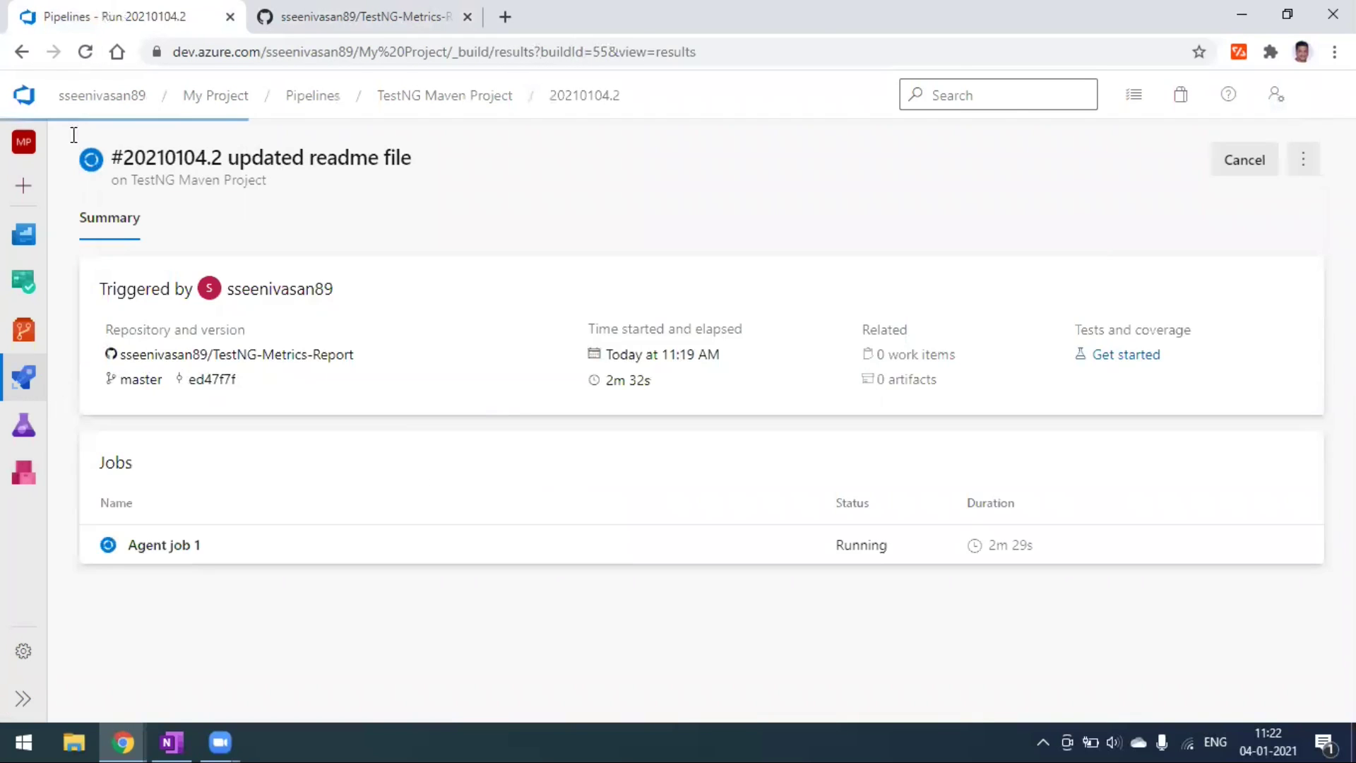
{"action": "left_click", "coordinate": [25, 55]}
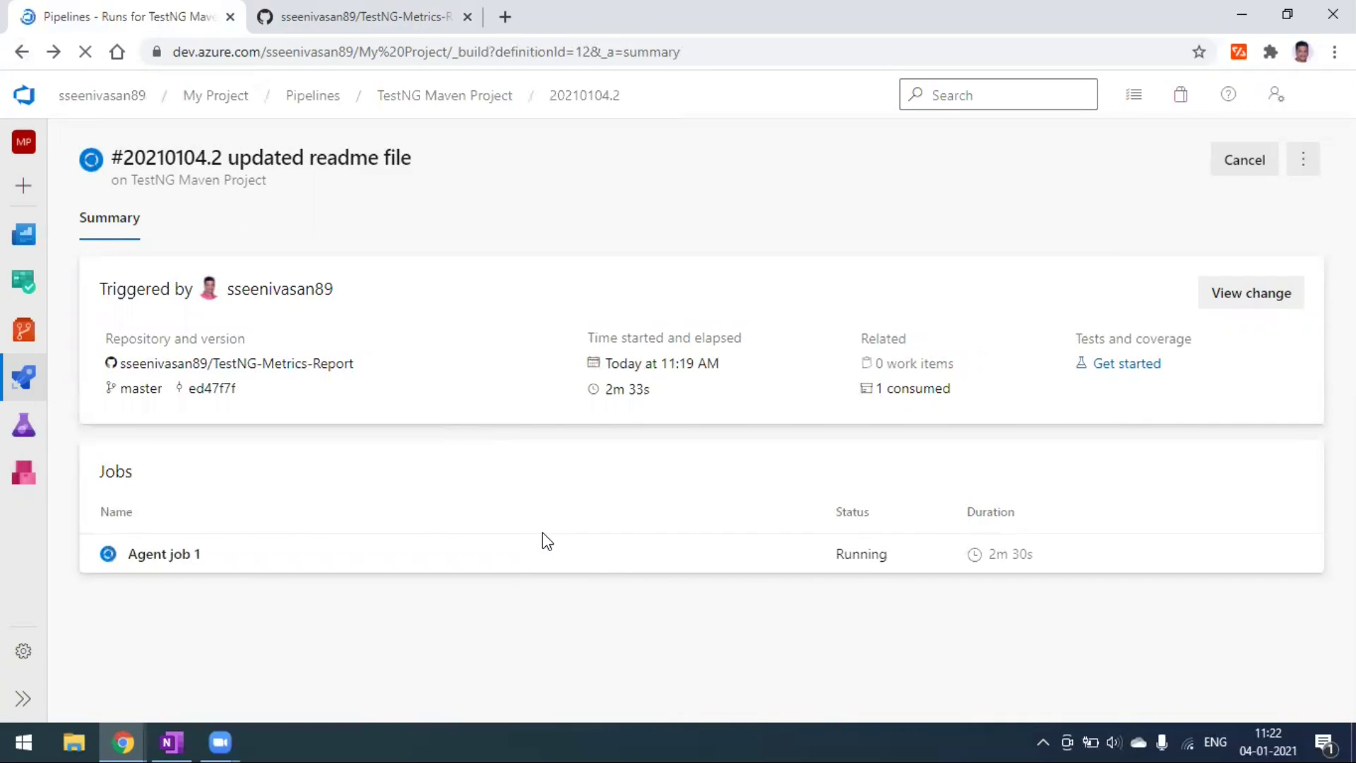
{"action": "left_click", "coordinate": [23, 54]}
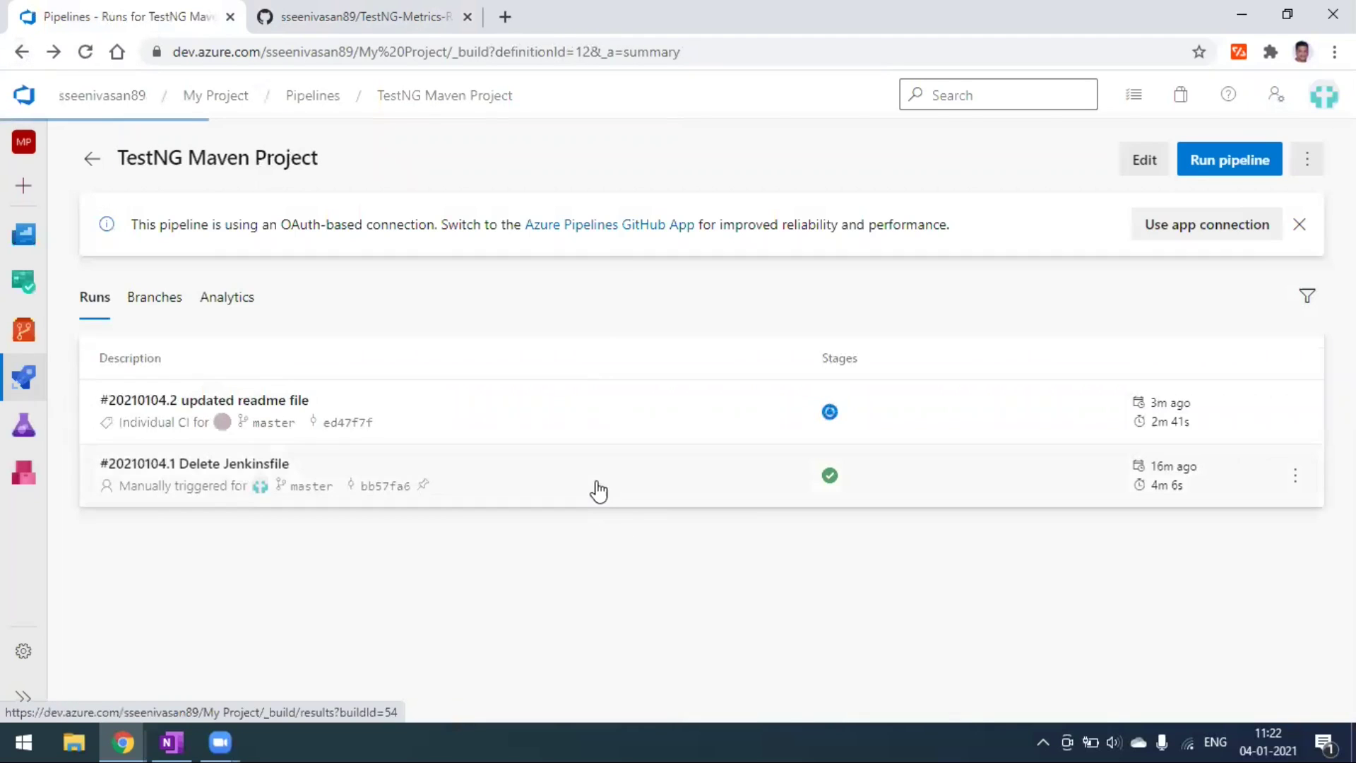
- Review the test results of run #20210104.1 Delete Jenkinsfile and return to the pipeline's runs list
{"action": "left_click", "coordinate": [596, 488]}
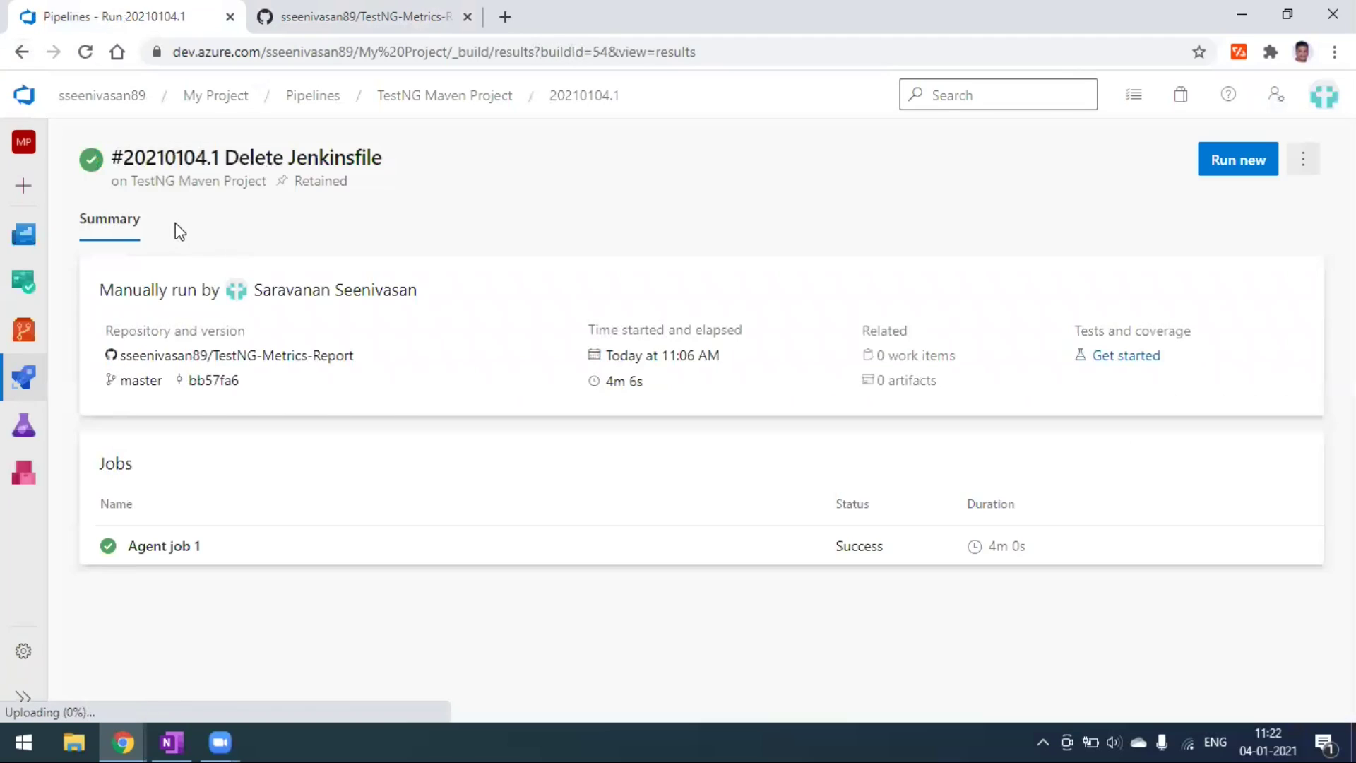
{"action": "left_click", "coordinate": [172, 219]}
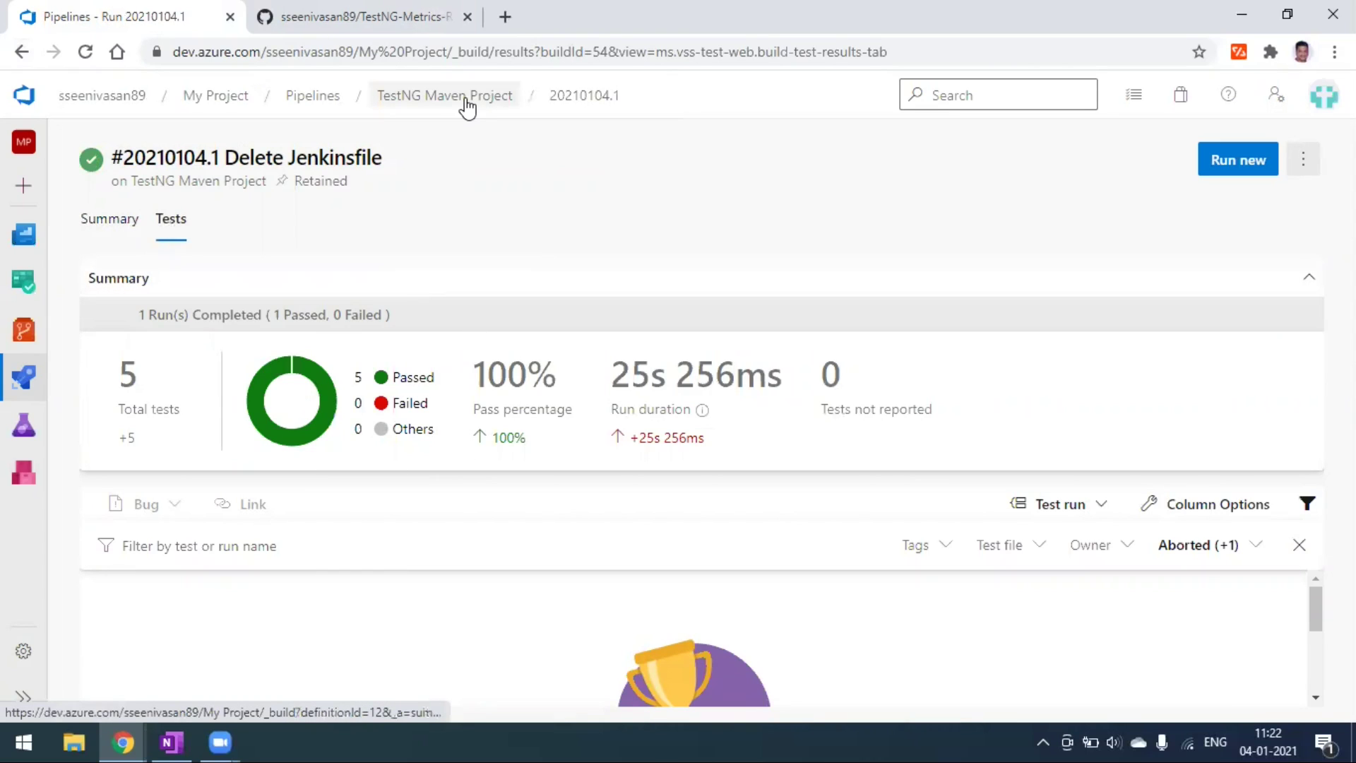
{"action": "left_click", "coordinate": [424, 99]}
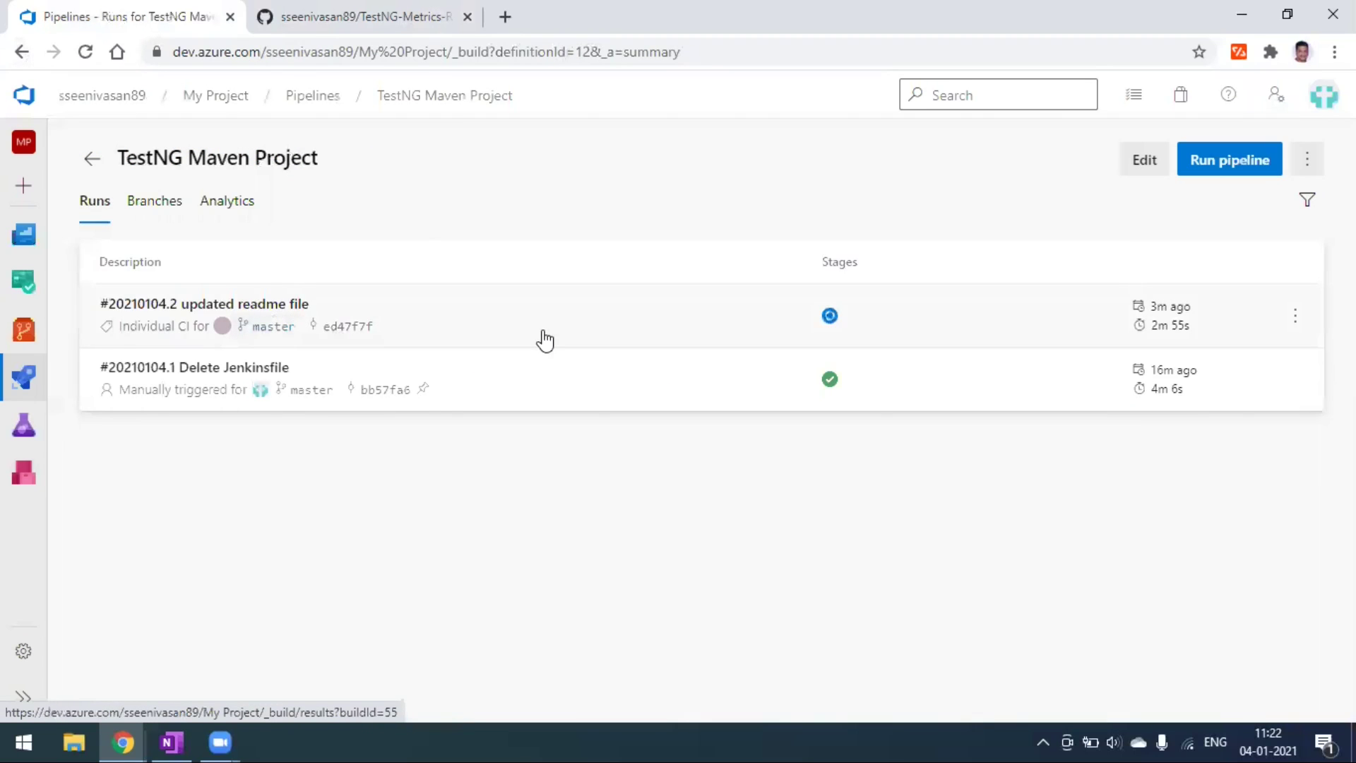
- Open Agent job 1 in run #20210104.2 to examine the progress of its build tasks
{"action": "left_click", "coordinate": [530, 428]}
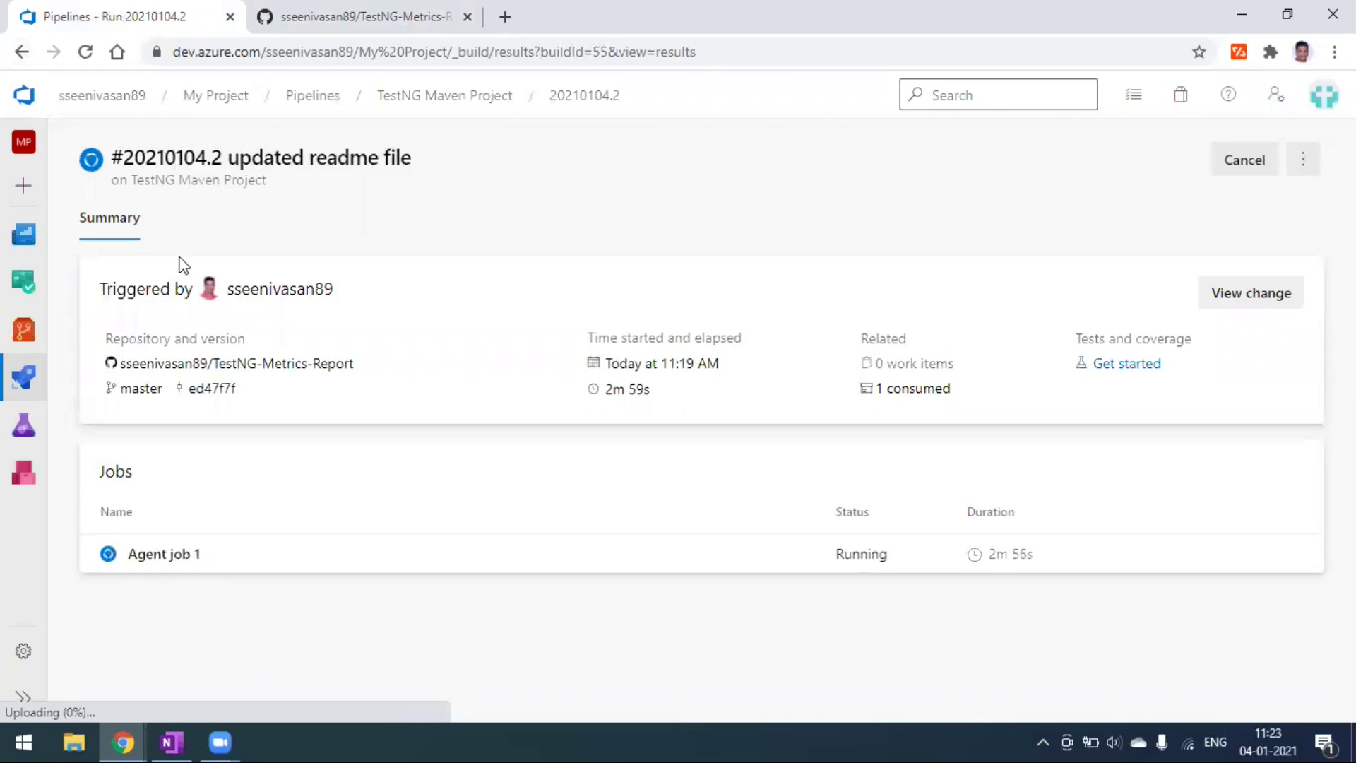
{"action": "left_click", "coordinate": [187, 563]}
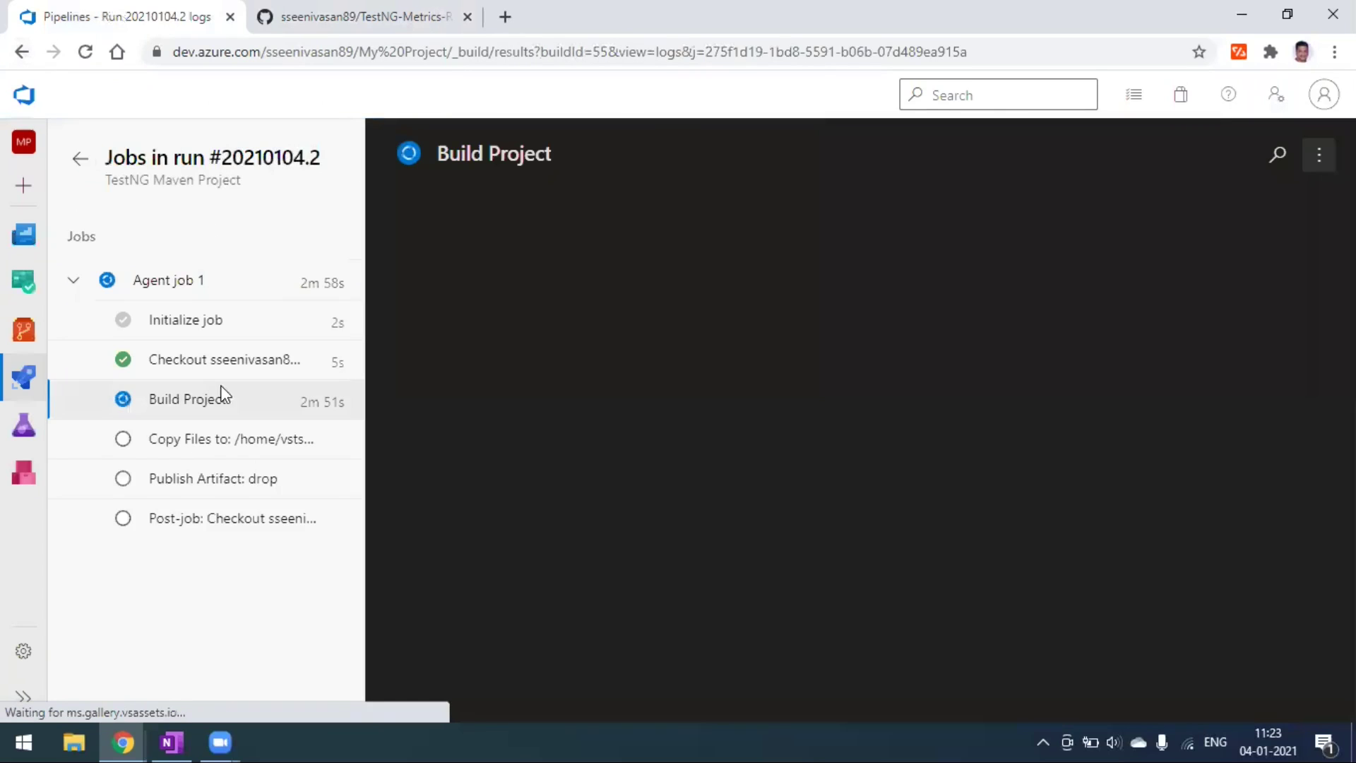
- Leave the job view of run #20210104.2, glance at the TestNG-Metrics-Report repository on GitHub, and go to My Project's pipelines list
{"action": "left_click", "coordinate": [78, 161]}
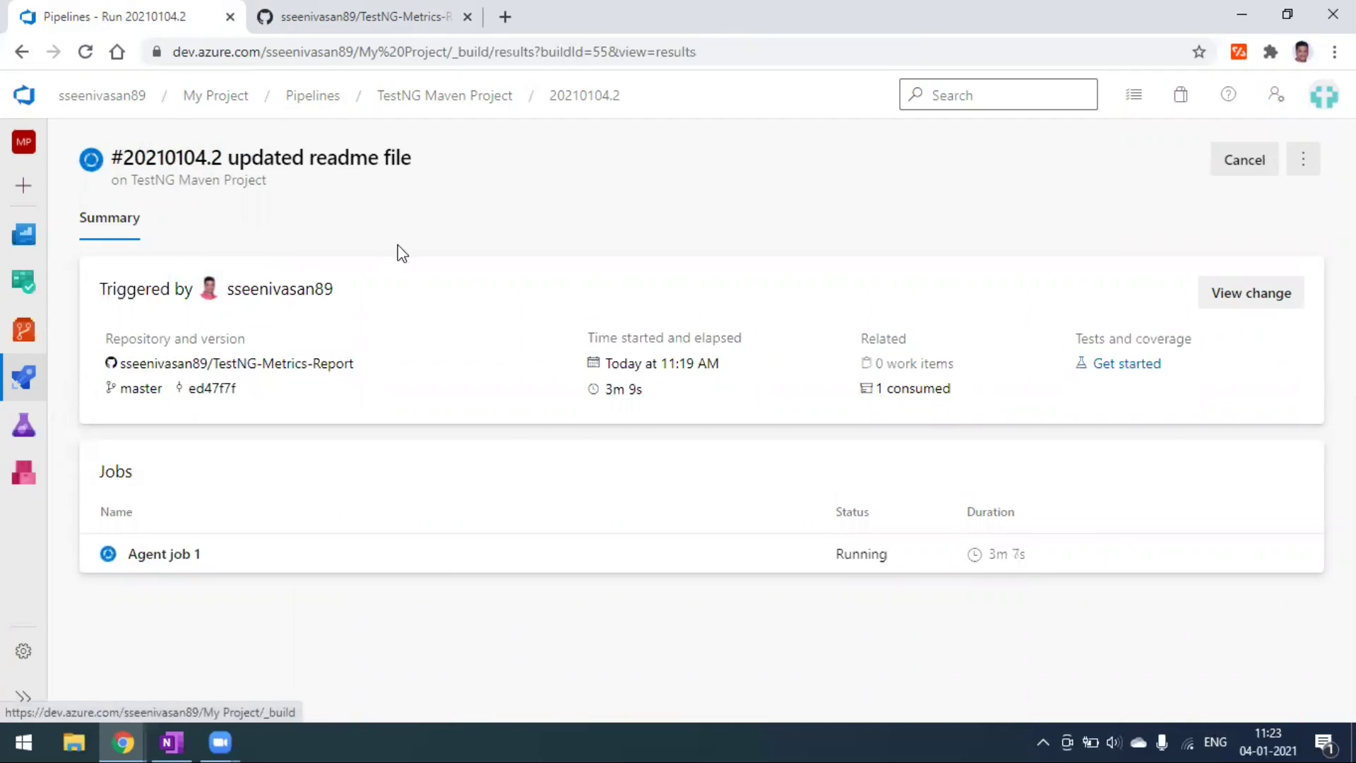
{"action": "left_click", "coordinate": [332, 17]}
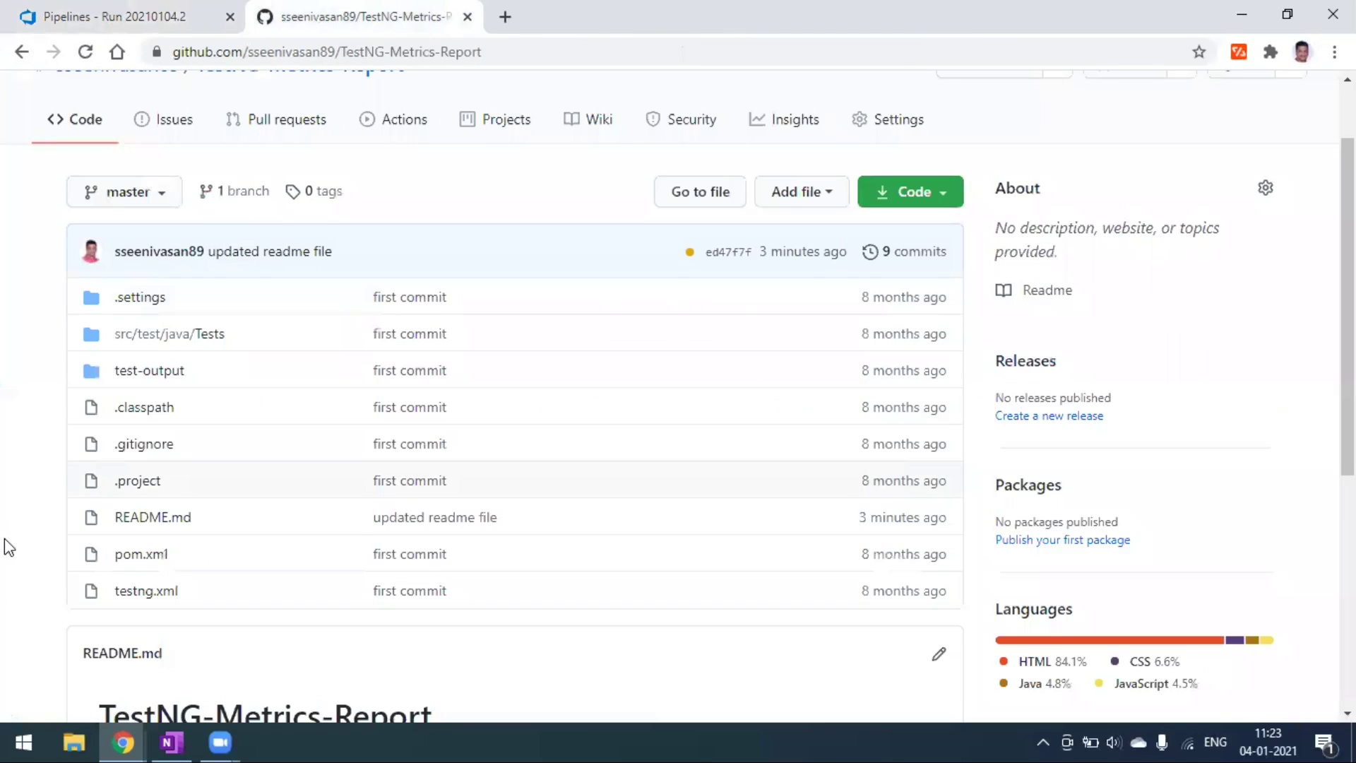
{"action": "left_click", "coordinate": [169, 21]}
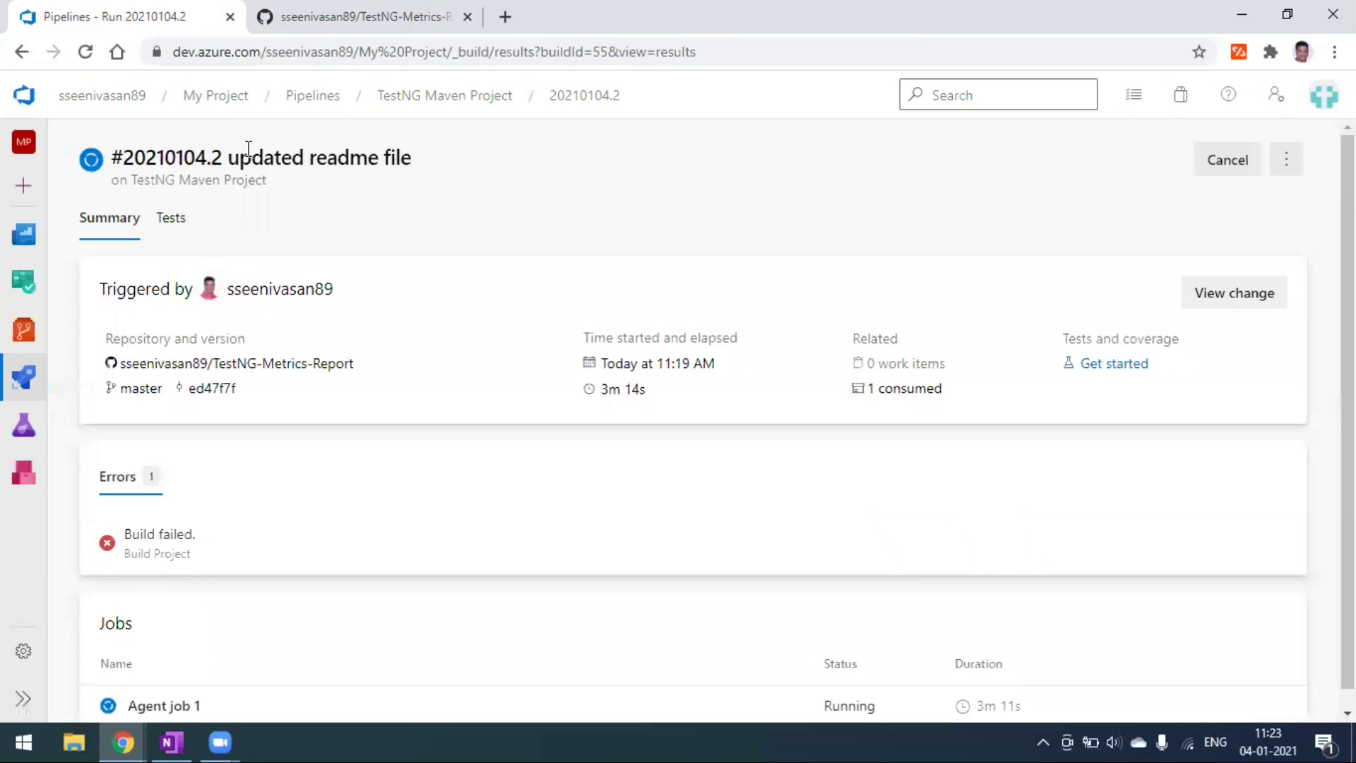
{"action": "left_click", "coordinate": [303, 103]}
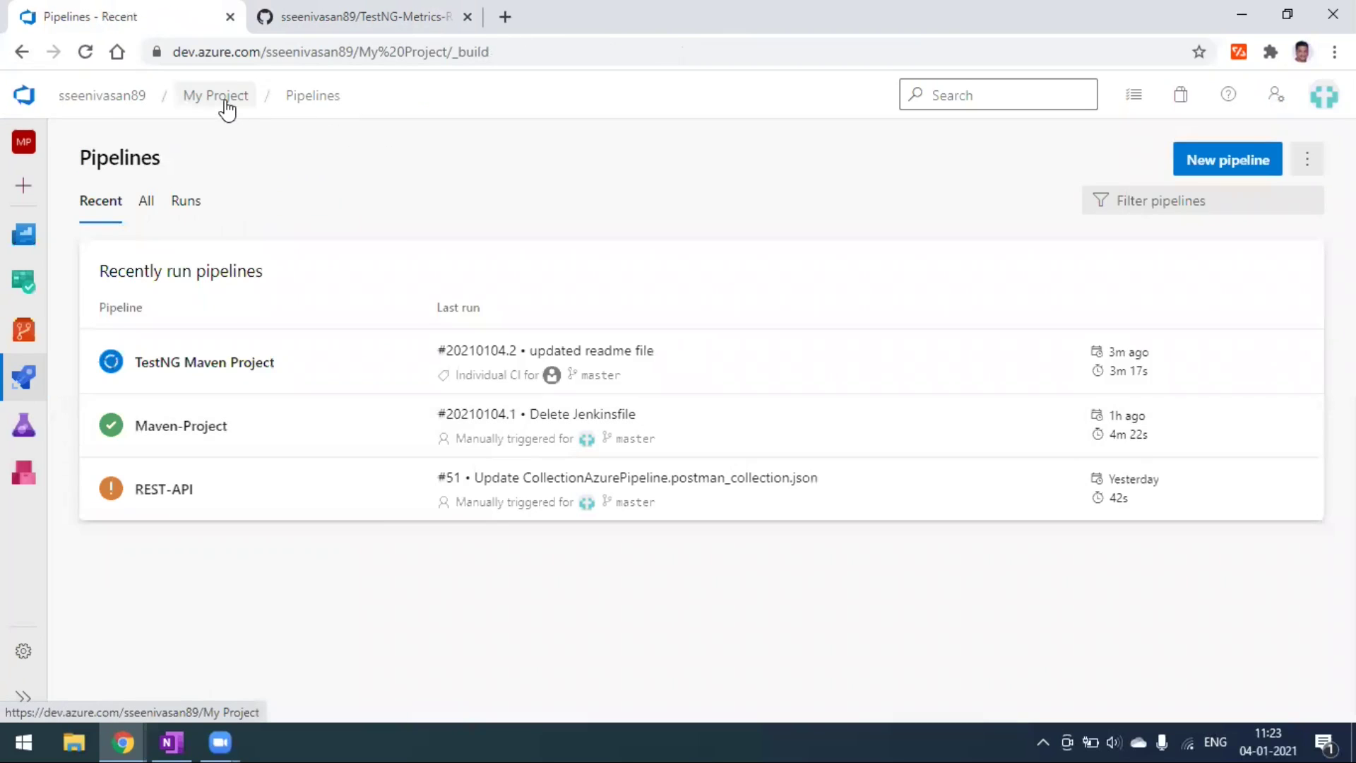
{"action": "left_click", "coordinate": [225, 99]}
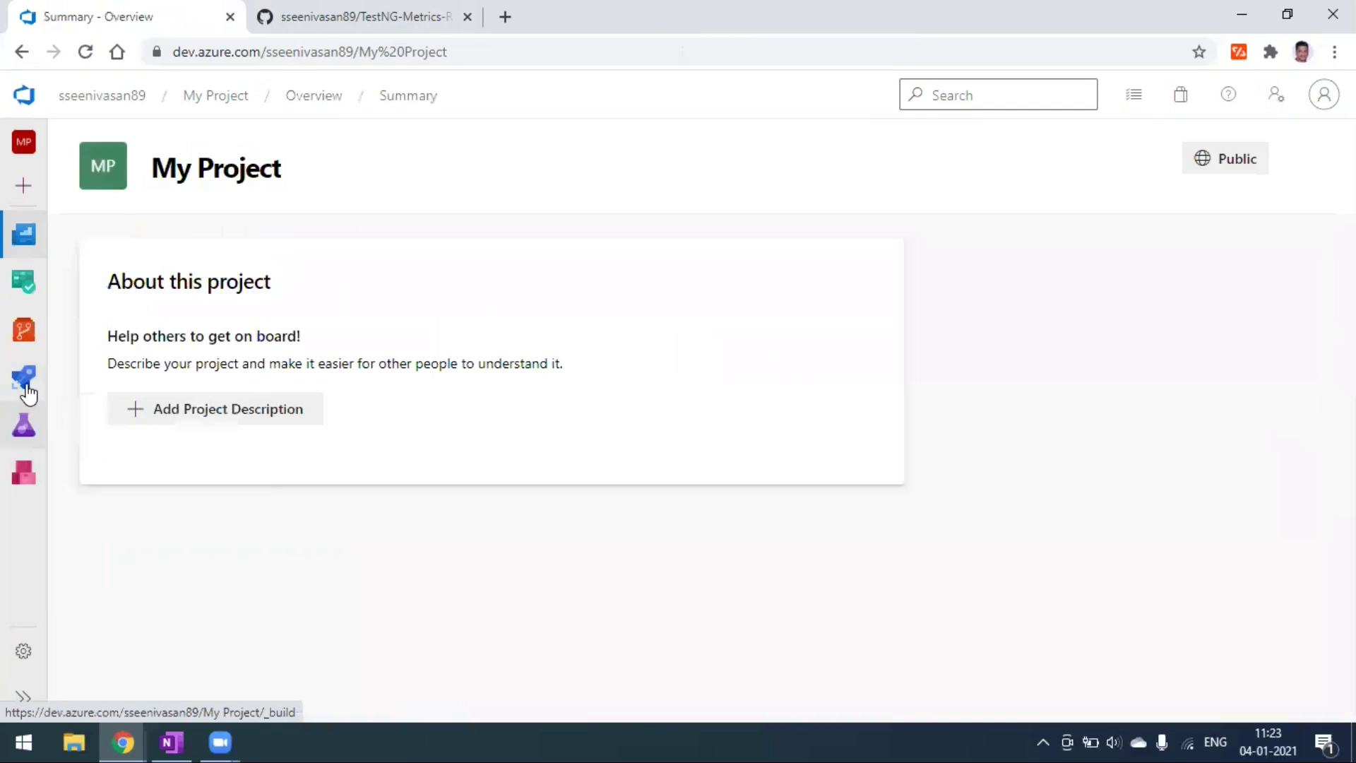
{"action": "mouse_move", "coordinate": [49, 391]}
{"action": "left_click", "coordinate": [117, 412]}
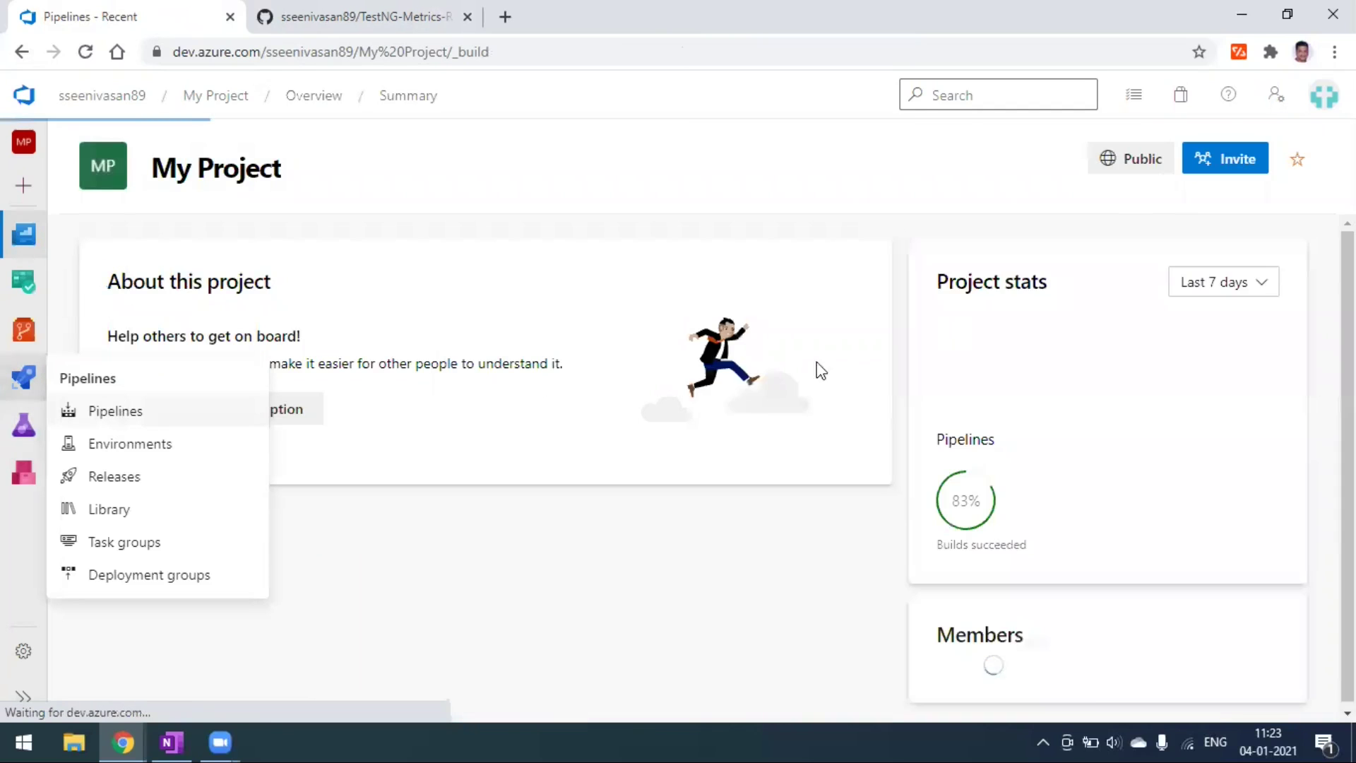
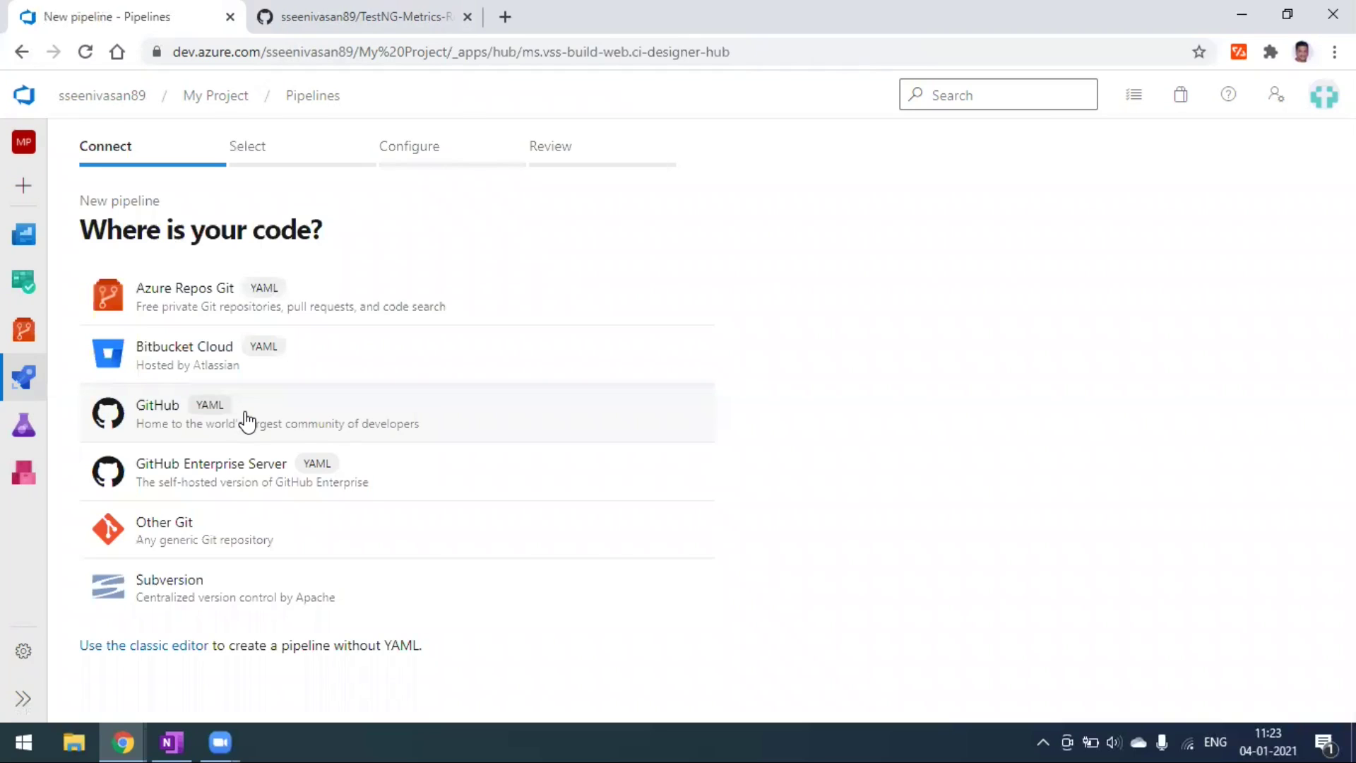
- Start a new YAML pipeline with GitHub as the code source and TestNG-Metrics-Report as the repository
{"action": "left_click", "coordinate": [363, 16]}
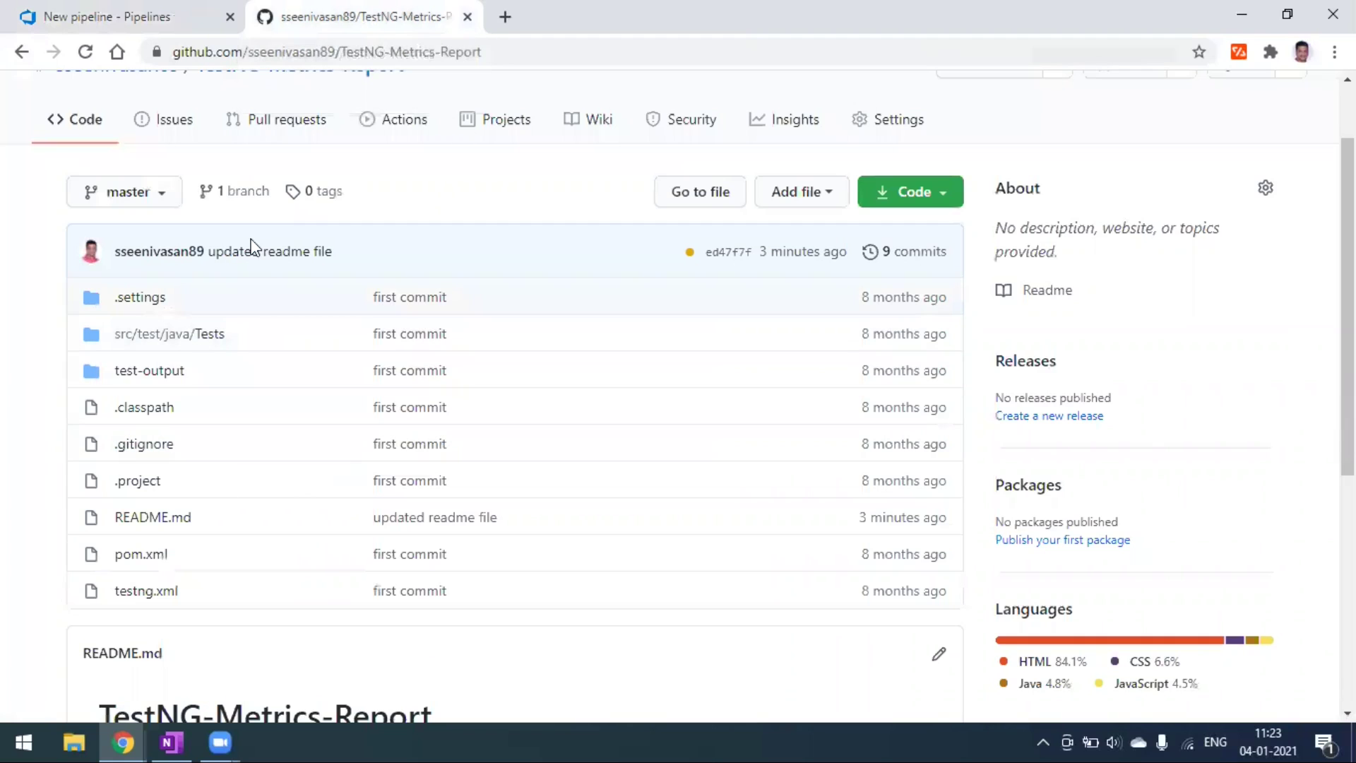
{"action": "left_click", "coordinate": [186, 8]}
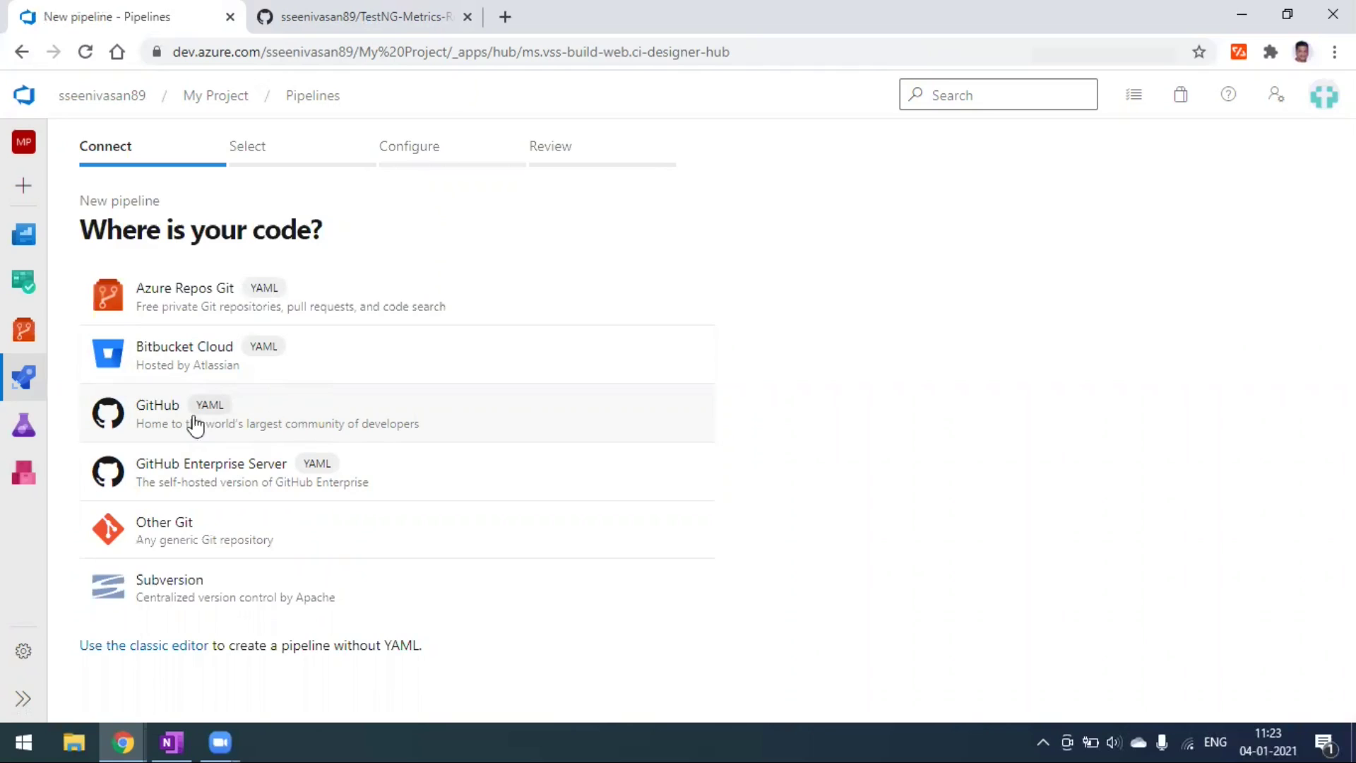
{"action": "left_click", "coordinate": [281, 424]}
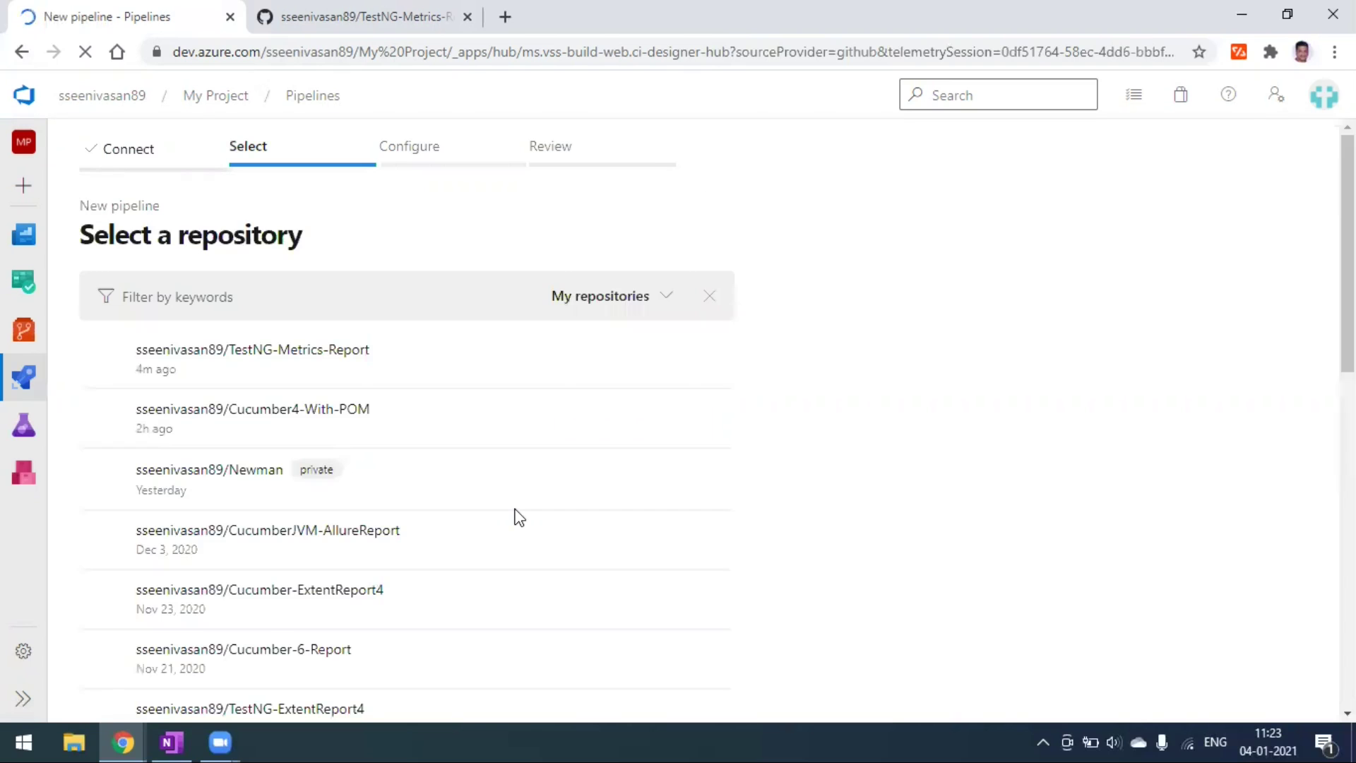
{"action": "left_click", "coordinate": [320, 360]}
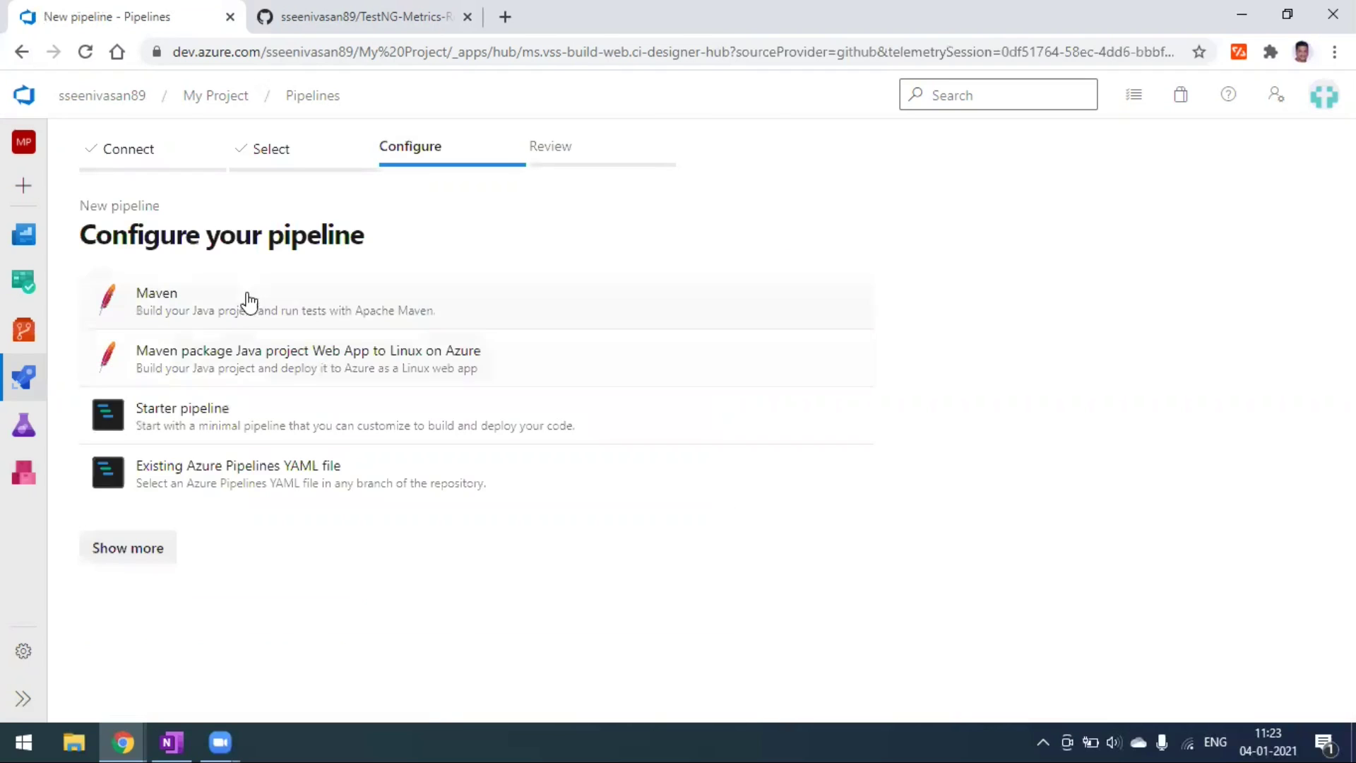
- Look through the full list of pipeline templates and configure the new pipeline with the Maven template
{"action": "left_click", "coordinate": [125, 554]}
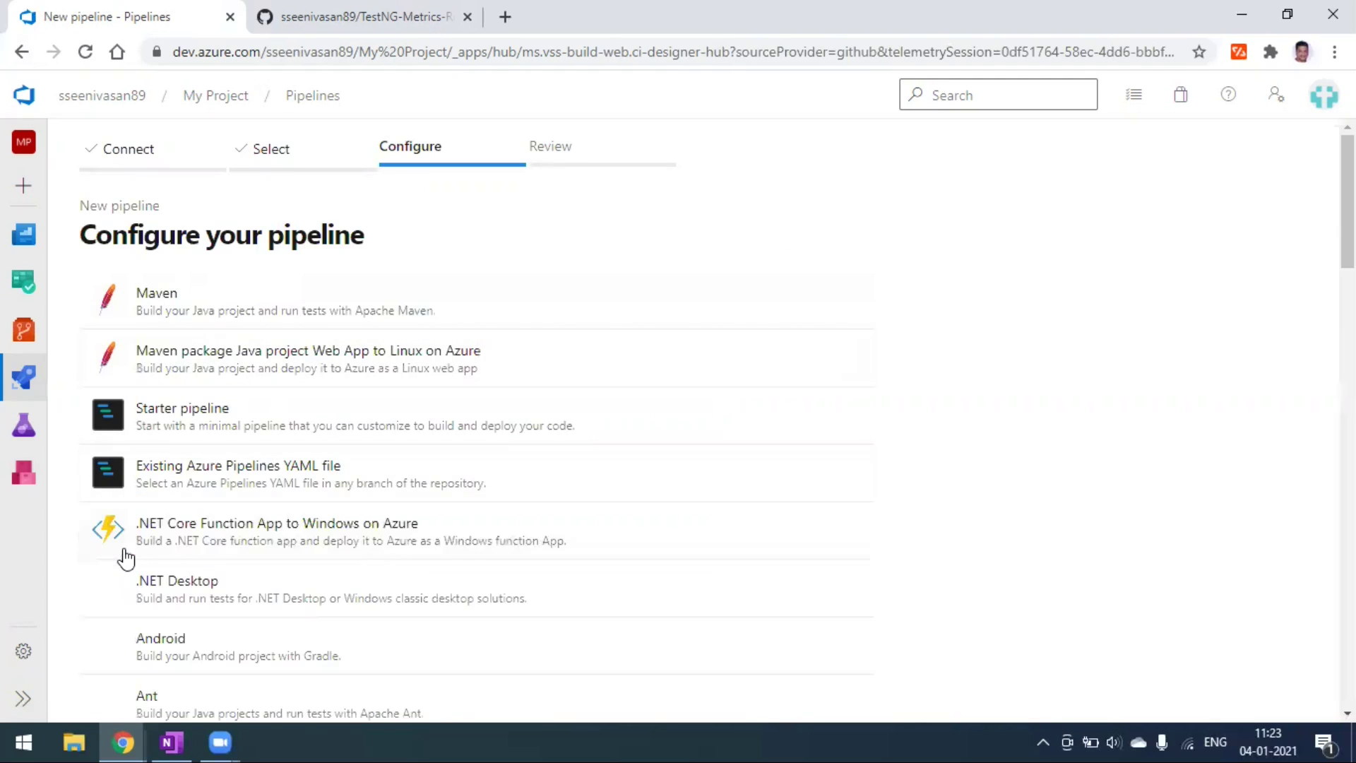
{"action": "scroll", "coordinate": [302, 598], "scroll_direction": "down", "scroll_amount": 5}
{"action": "scroll", "coordinate": [296, 606], "scroll_direction": "up", "scroll_amount": 5}
{"action": "scroll", "coordinate": [297, 605], "scroll_direction": "down", "scroll_amount": 6}
{"action": "scroll", "coordinate": [299, 609], "scroll_direction": "down", "scroll_amount": 8}
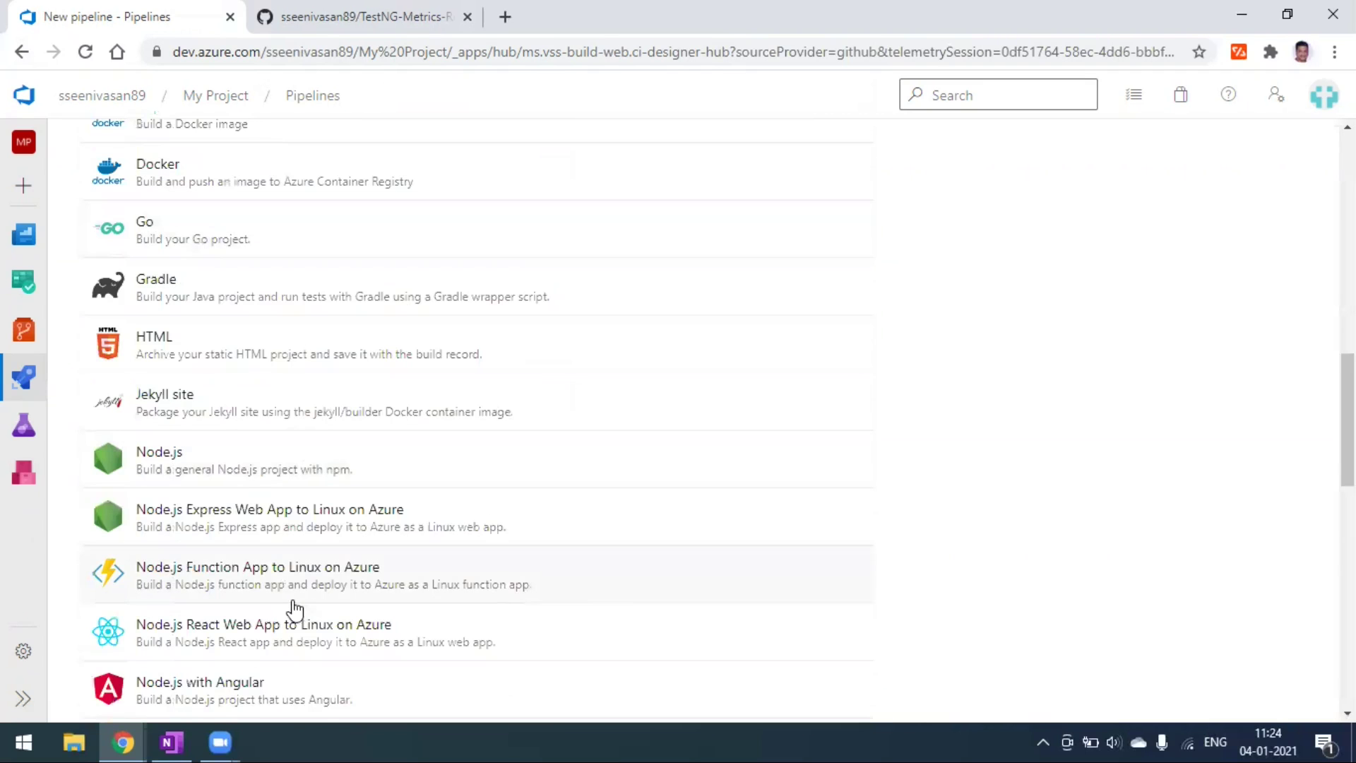
{"action": "scroll", "coordinate": [290, 600], "scroll_direction": "up", "scroll_amount": 14}
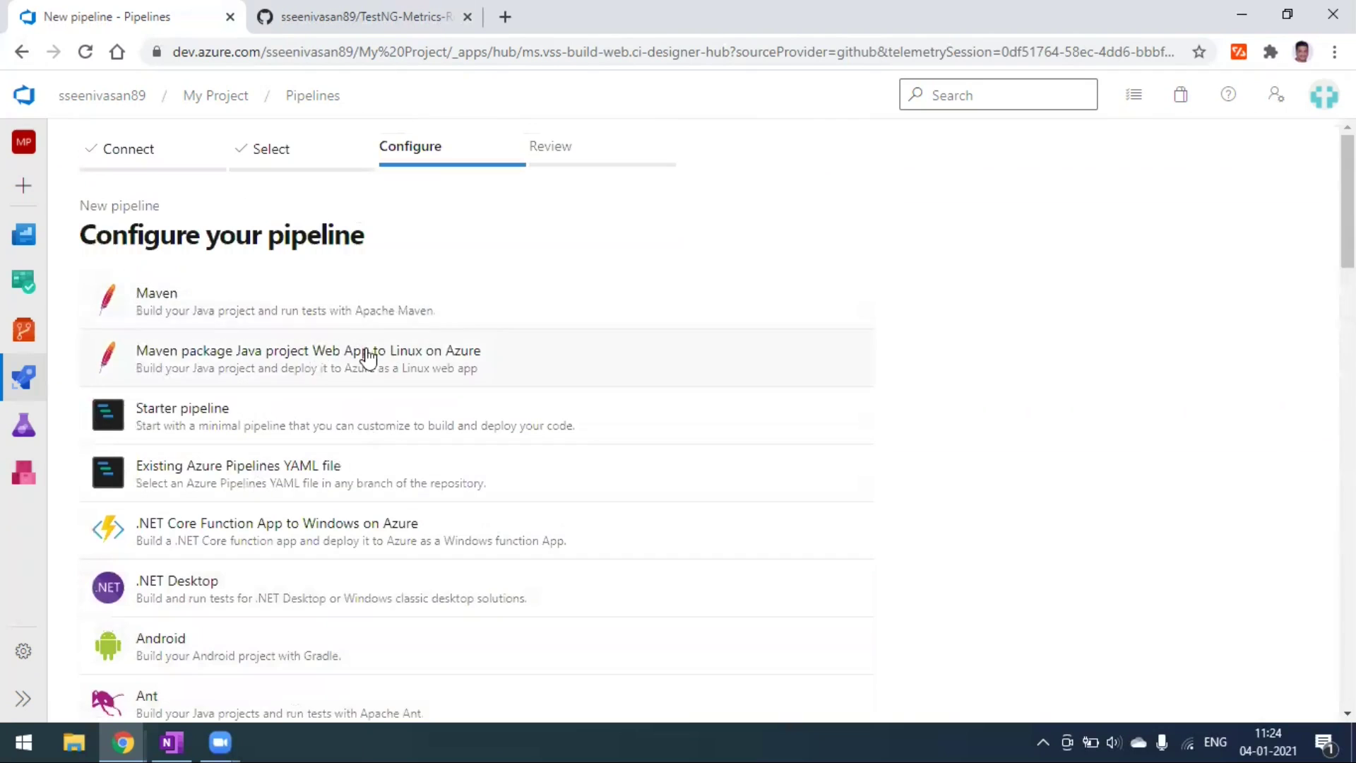
{"action": "left_click", "coordinate": [343, 307]}
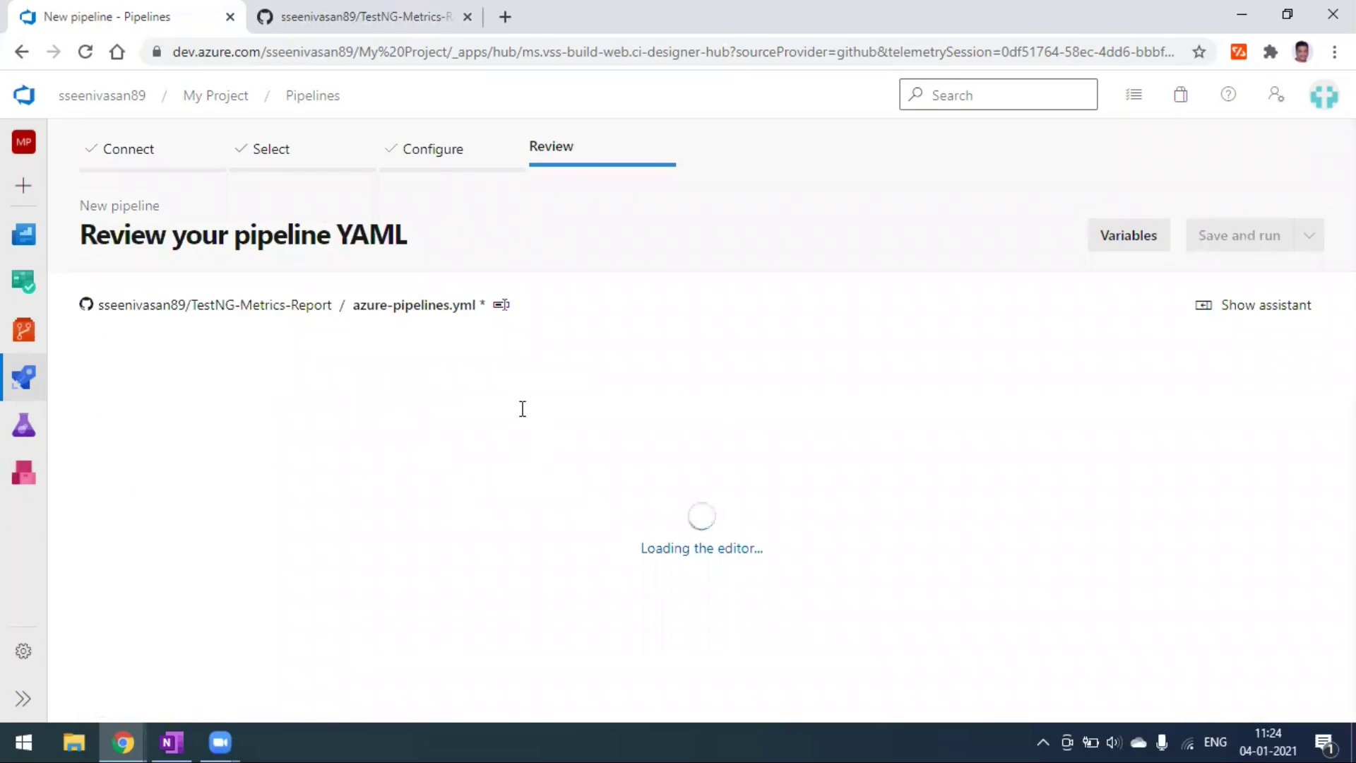
- Review the Maven@3 task in azure-pipelines.yml, examining the mavenPomFile, goals and testResultsFiles entries
{"action": "scroll", "coordinate": [463, 520], "scroll_direction": "down", "scroll_amount": 1}
{"action": "scroll", "coordinate": [818, 552], "scroll_direction": "down", "scroll_amount": 2}
{"action": "left_click_drag", "start_coordinate": [169, 485], "coordinate": [346, 483]}
{"action": "left_click", "coordinate": [458, 548]}
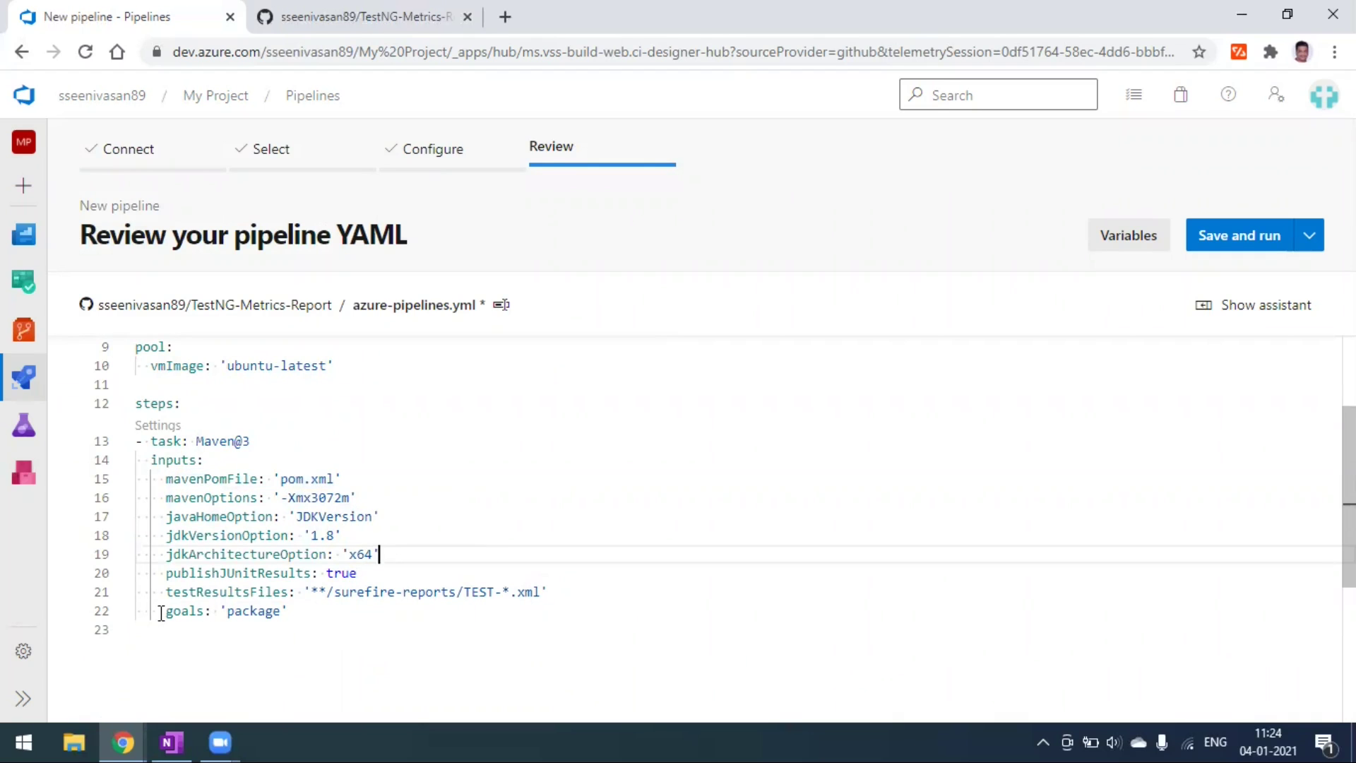
{"action": "left_click_drag", "start_coordinate": [161, 613], "coordinate": [316, 613]}
{"action": "left_click", "coordinate": [342, 623]}
{"action": "left_click_drag", "start_coordinate": [169, 597], "coordinate": [552, 599]}
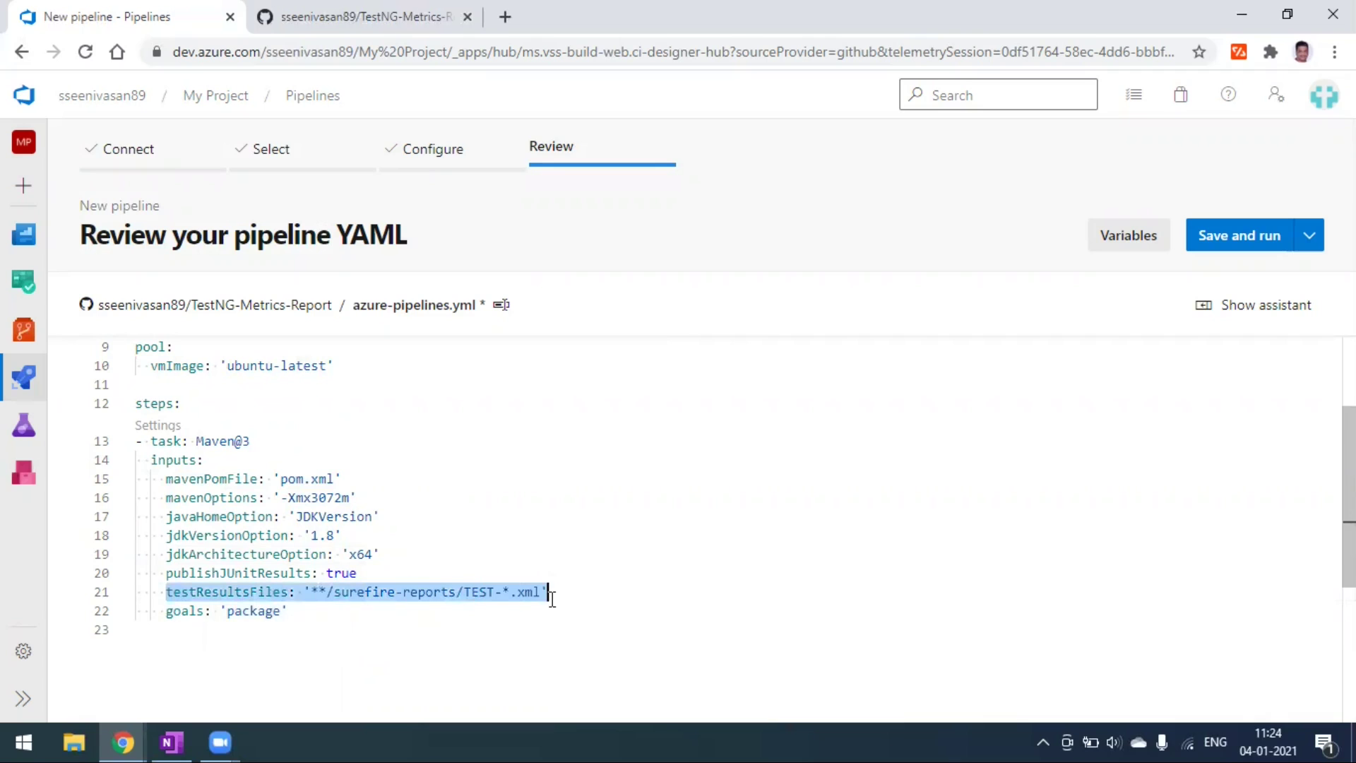
{"action": "left_click", "coordinate": [432, 597]}
{"action": "left_click_drag", "start_coordinate": [328, 592], "coordinate": [523, 593]}
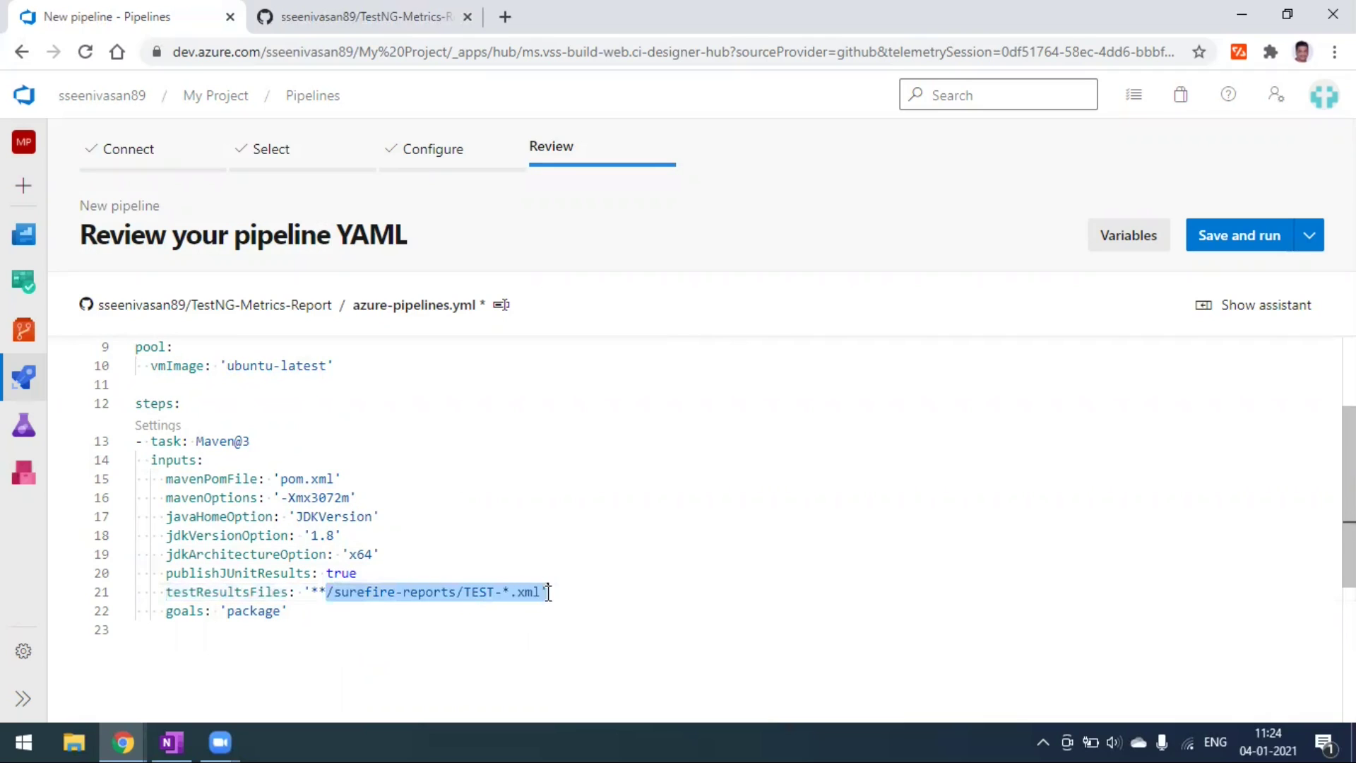
{"action": "left_click", "coordinate": [570, 590]}
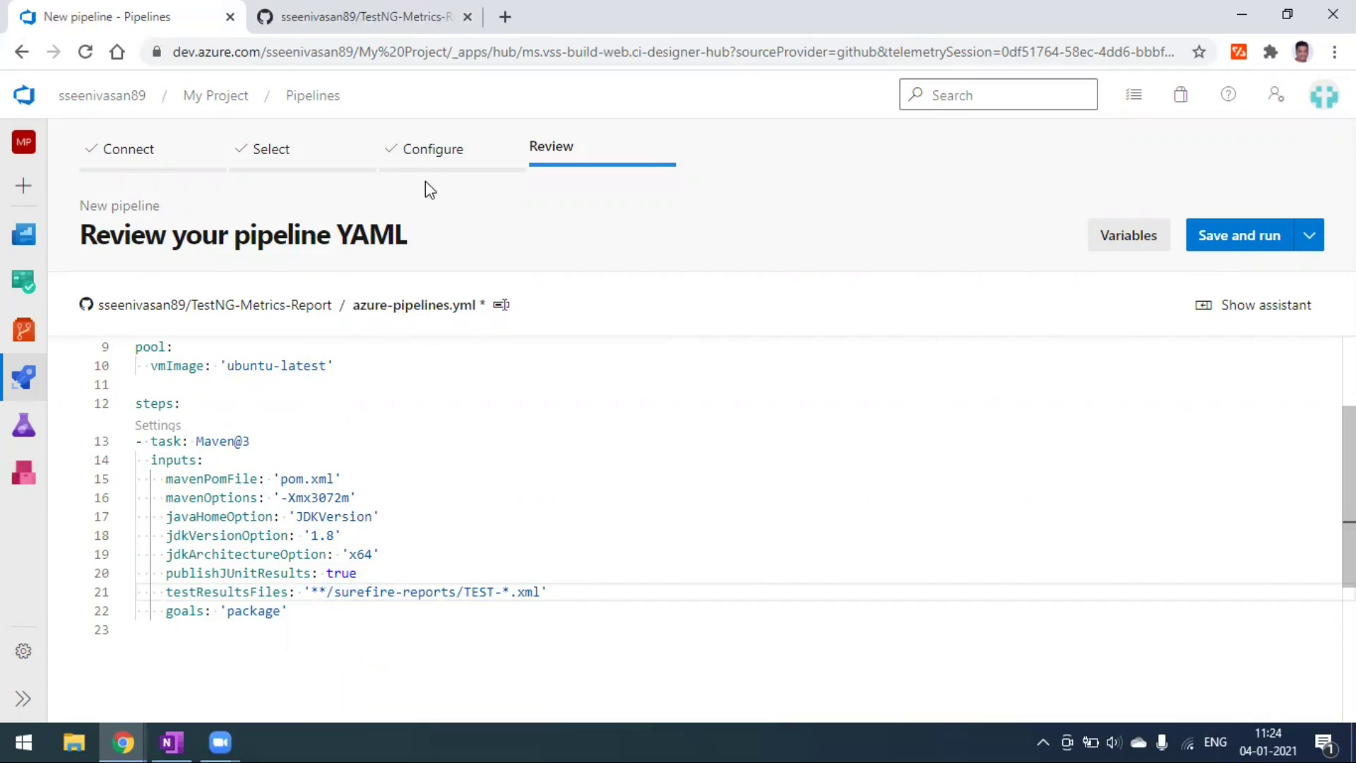
- Compare the YAML pipeline with the files in the GitHub repository, then abandon the new pipeline and return to the pipelines list
{"action": "left_click", "coordinate": [375, 20]}
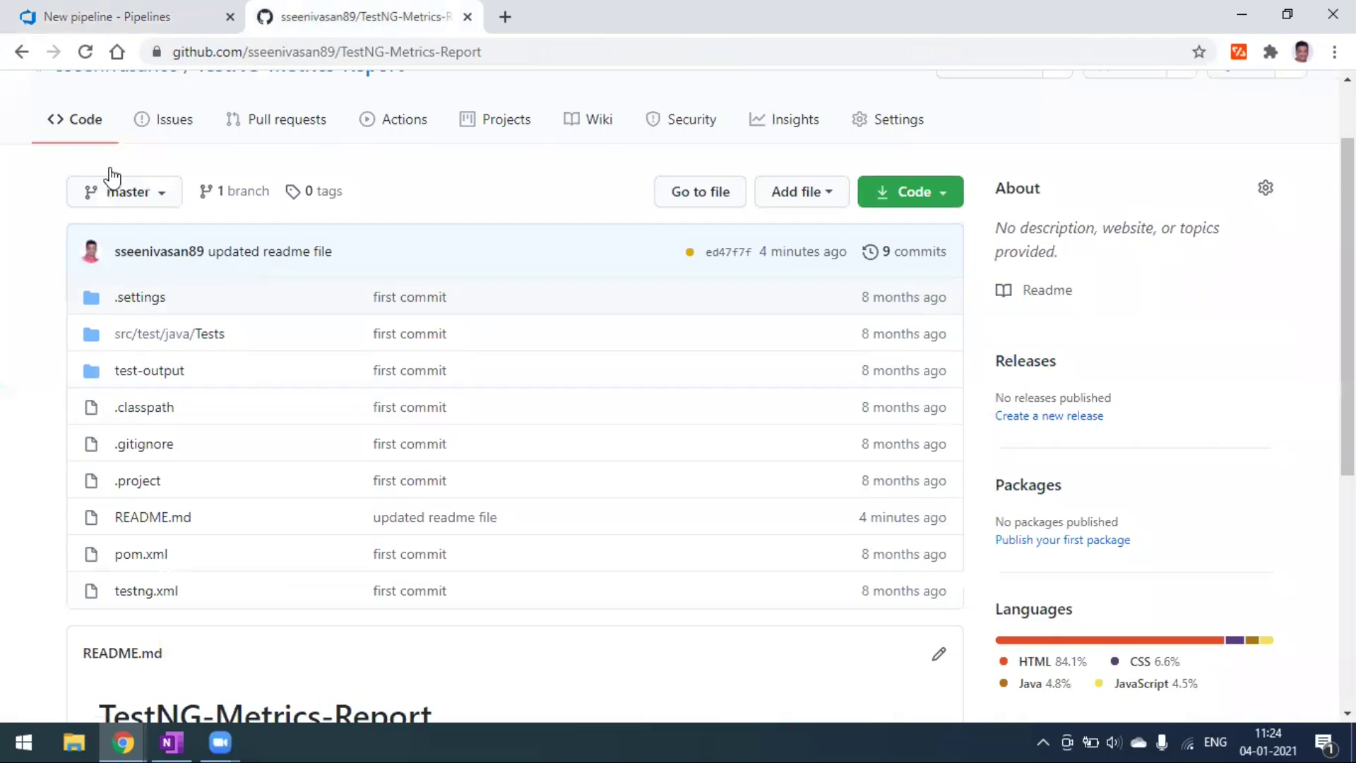
{"action": "left_click", "coordinate": [151, 15]}
{"action": "left_click", "coordinate": [339, 19]}
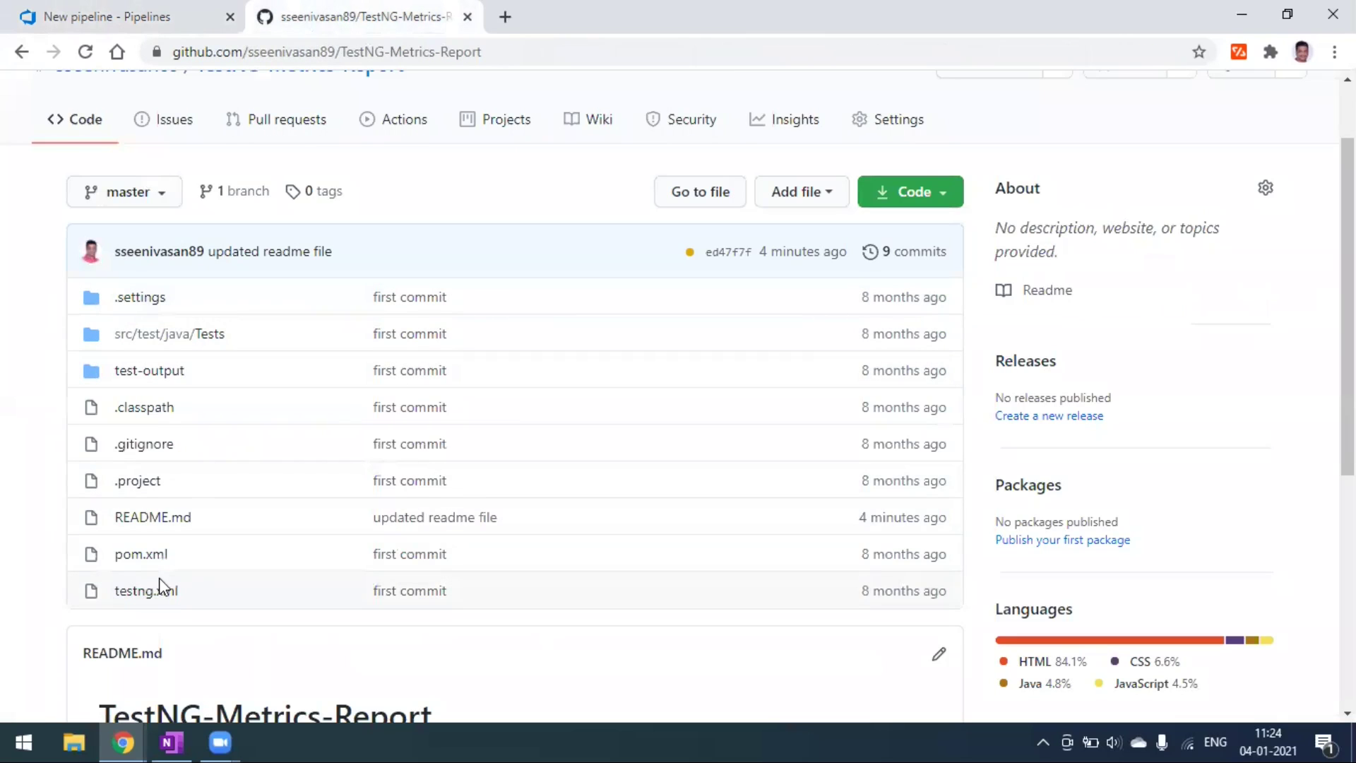
{"action": "left_click", "coordinate": [128, 10]}
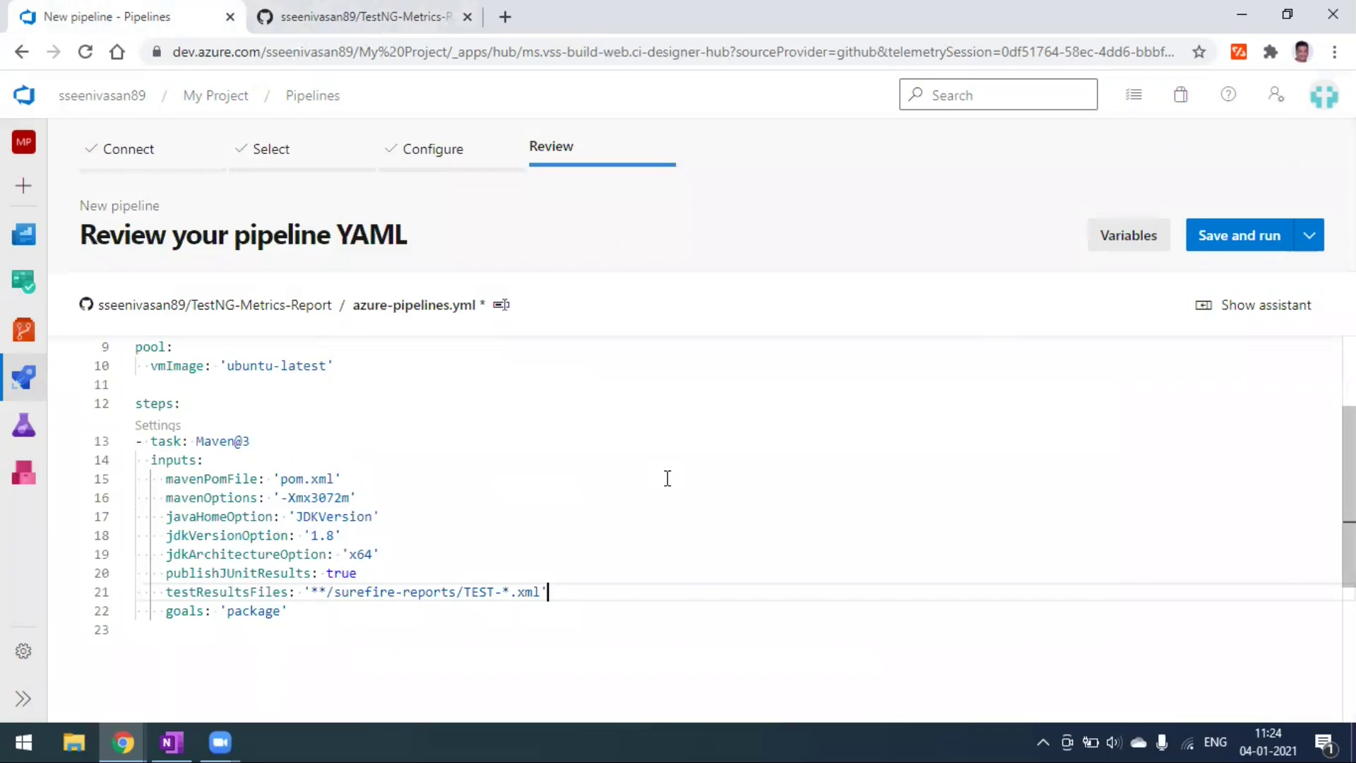
{"action": "left_click", "coordinate": [22, 51]}
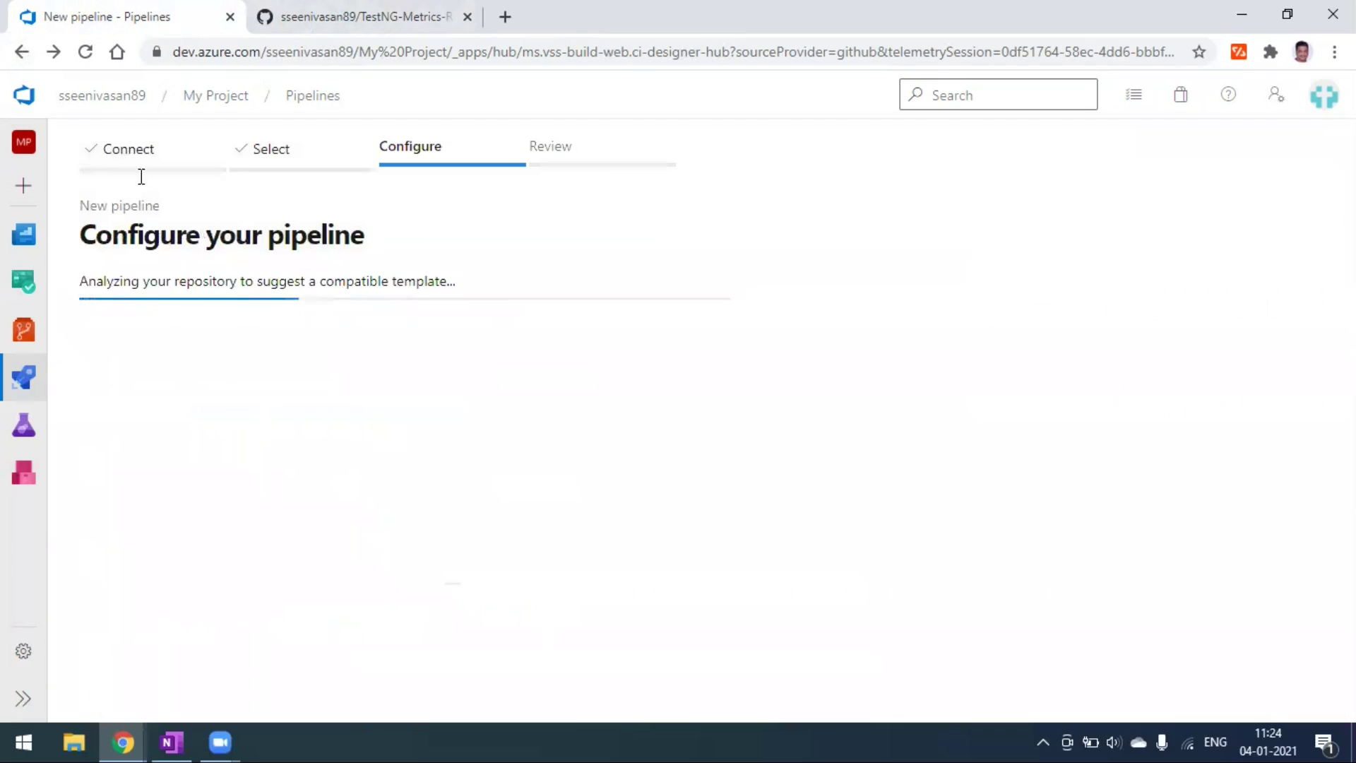
{"action": "left_click", "coordinate": [291, 104]}
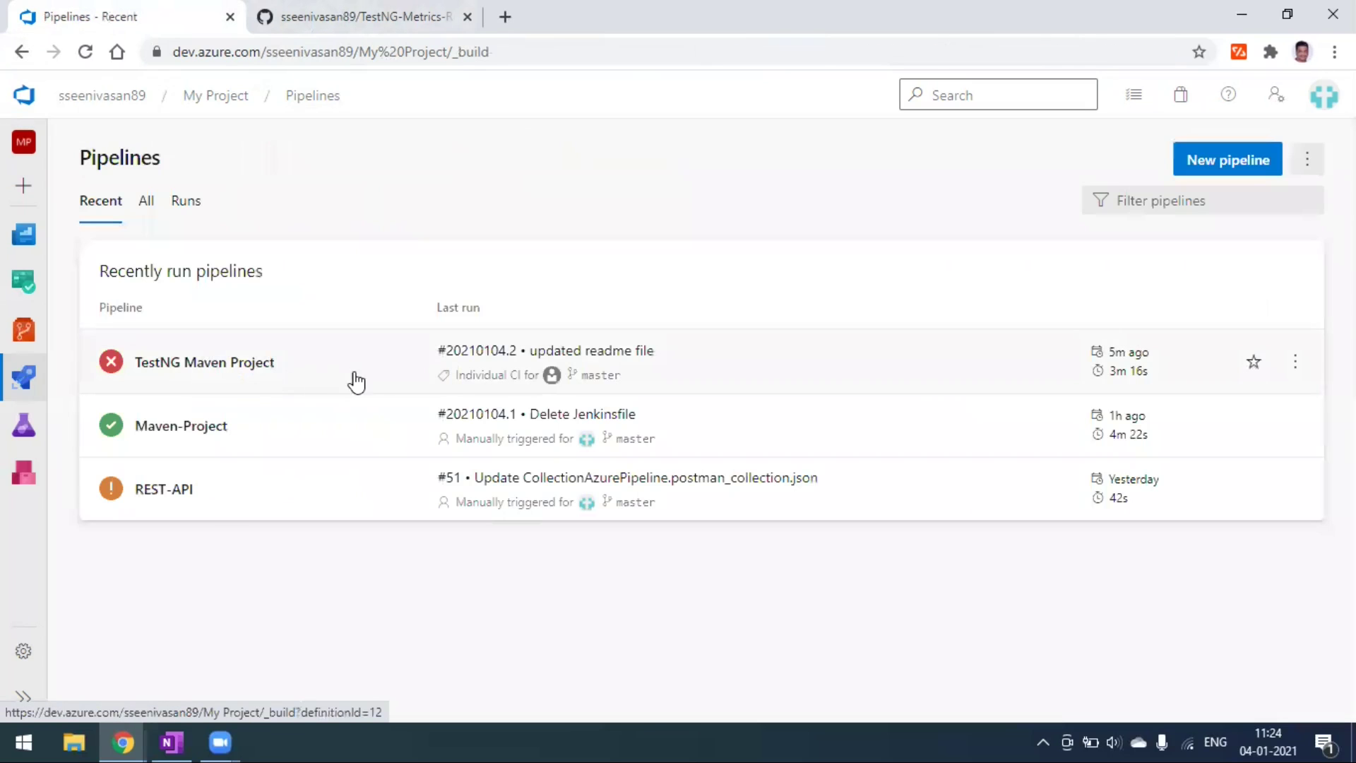
- Open run #20210104.2 of TestNG Maven Project, check its error summary, and open Agent job 1
{"action": "left_click", "coordinate": [366, 381]}
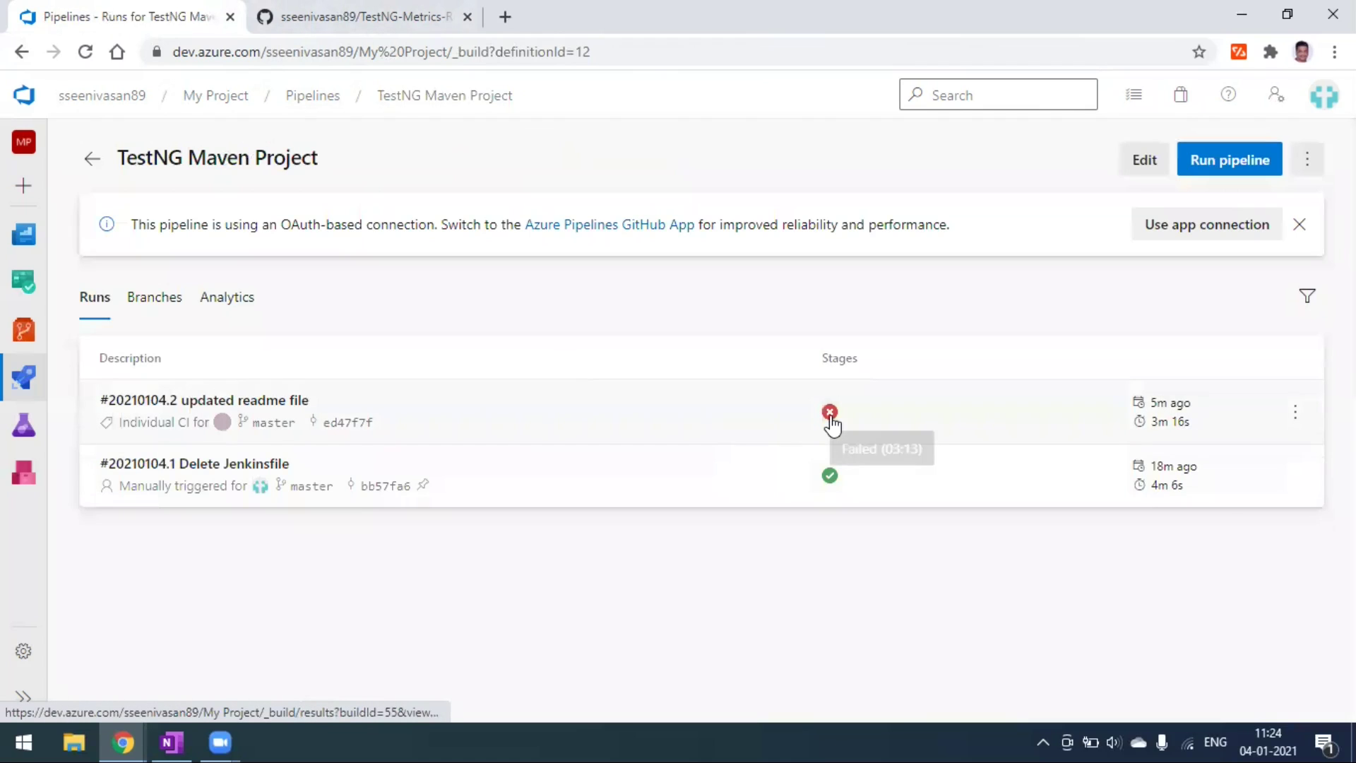
{"action": "left_click", "coordinate": [578, 424]}
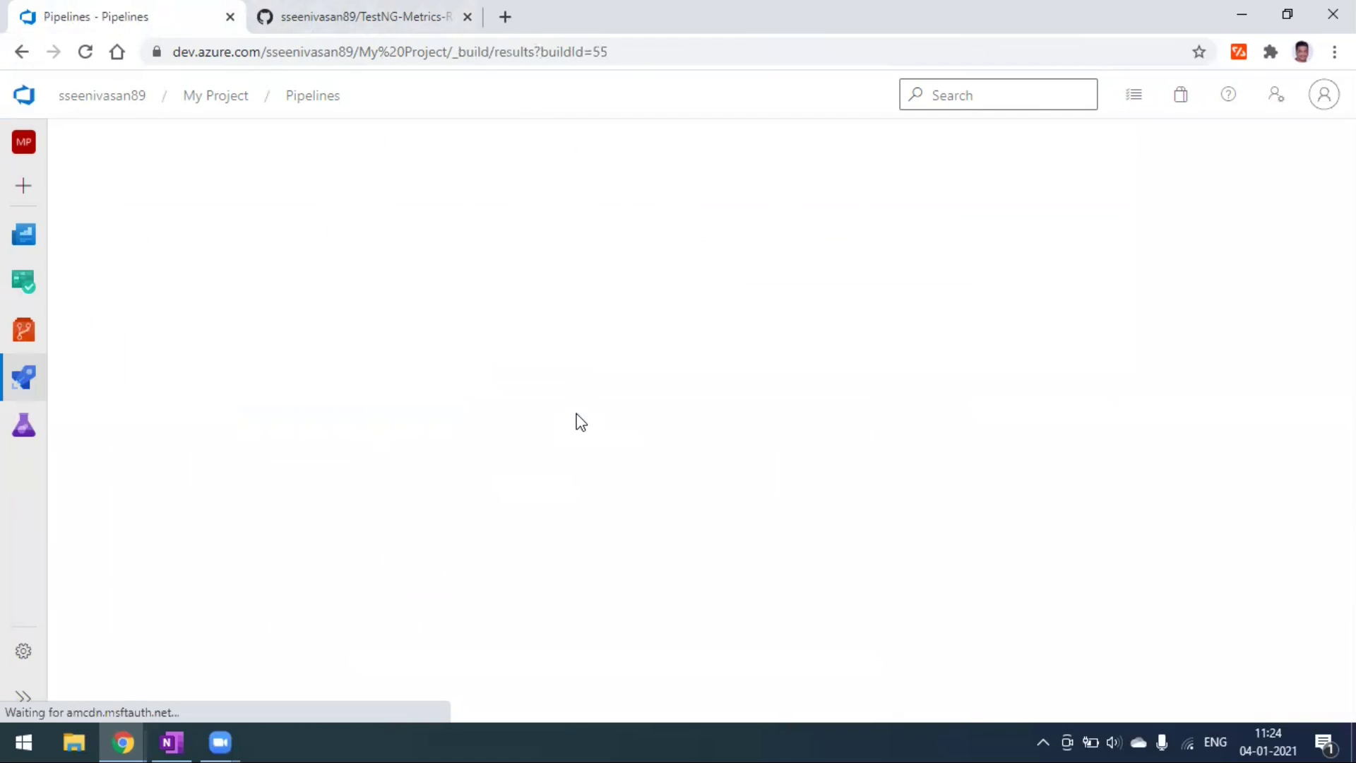
{"action": "scroll", "coordinate": [271, 565], "scroll_direction": "down", "scroll_amount": 1}
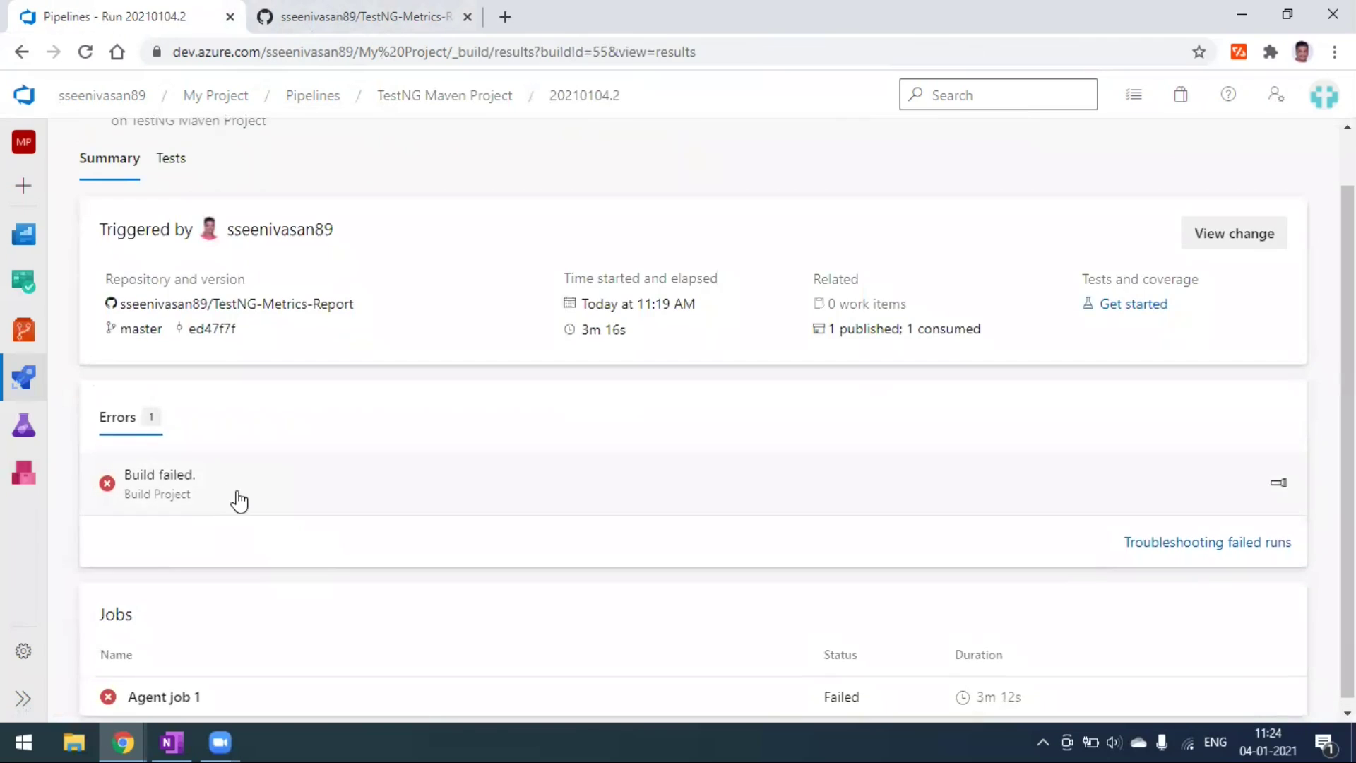
{"action": "left_click", "coordinate": [258, 702]}
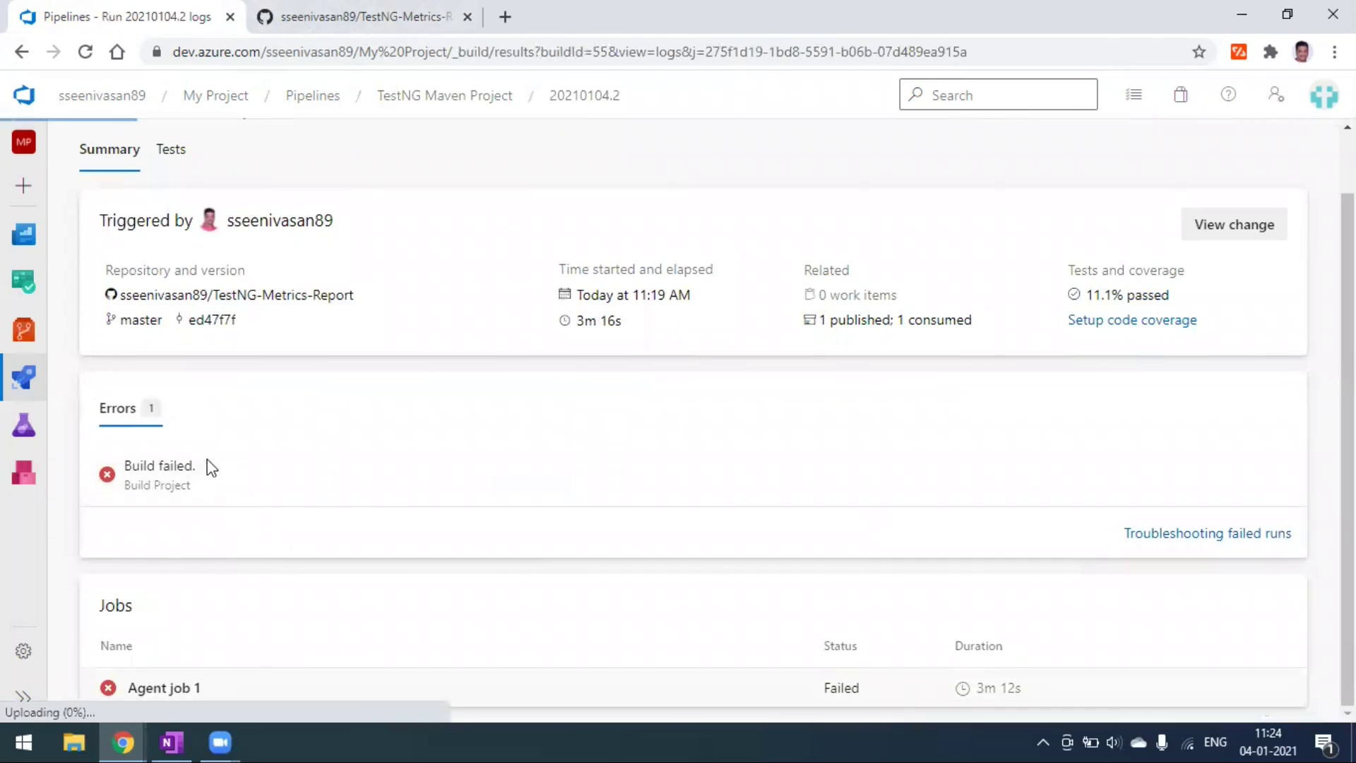
- Examine the Build Project log of run #20210104.2 for the test failures and build errors
{"action": "left_click", "coordinate": [192, 406]}
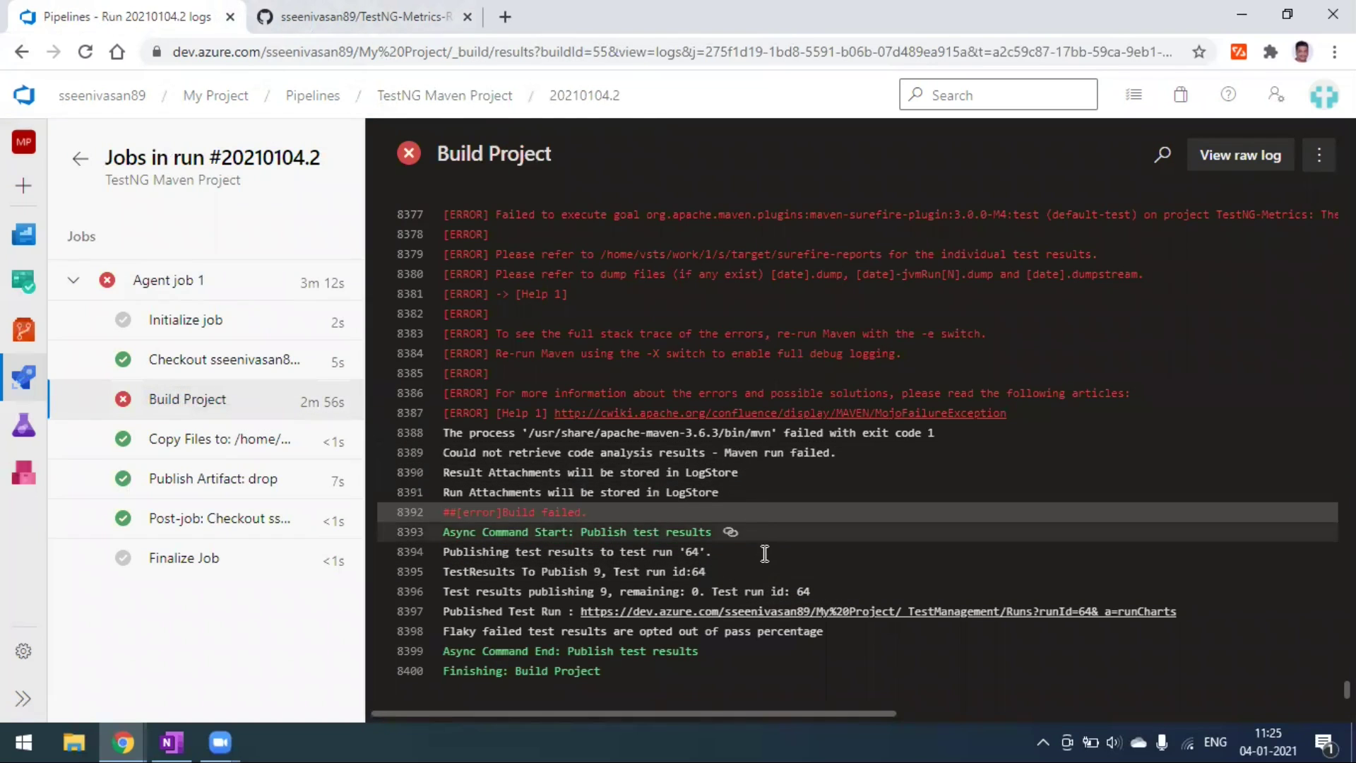
{"action": "scroll", "coordinate": [764, 551], "scroll_direction": "up", "scroll_amount": 4}
{"action": "scroll", "coordinate": [765, 561], "scroll_direction": "up", "scroll_amount": 10}
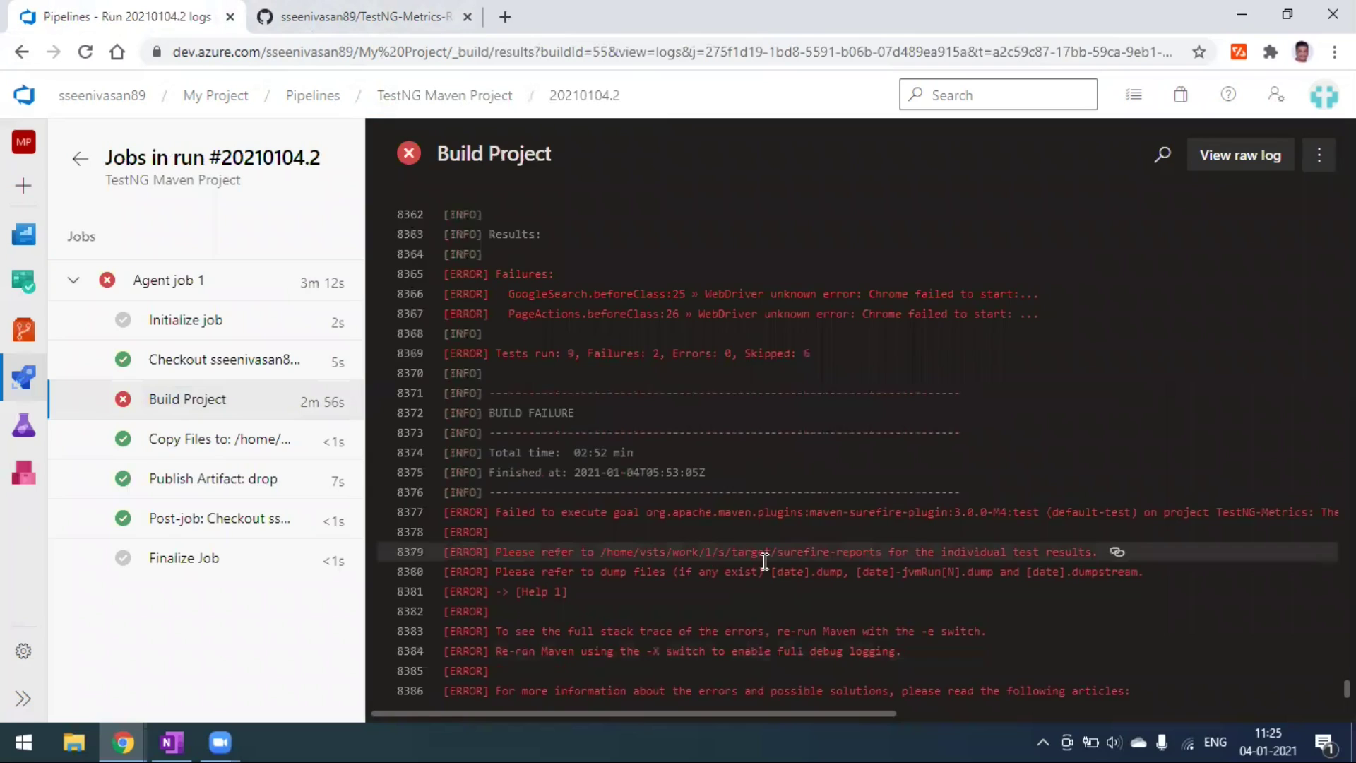
{"action": "scroll", "coordinate": [764, 561], "scroll_direction": "up", "scroll_amount": 12}
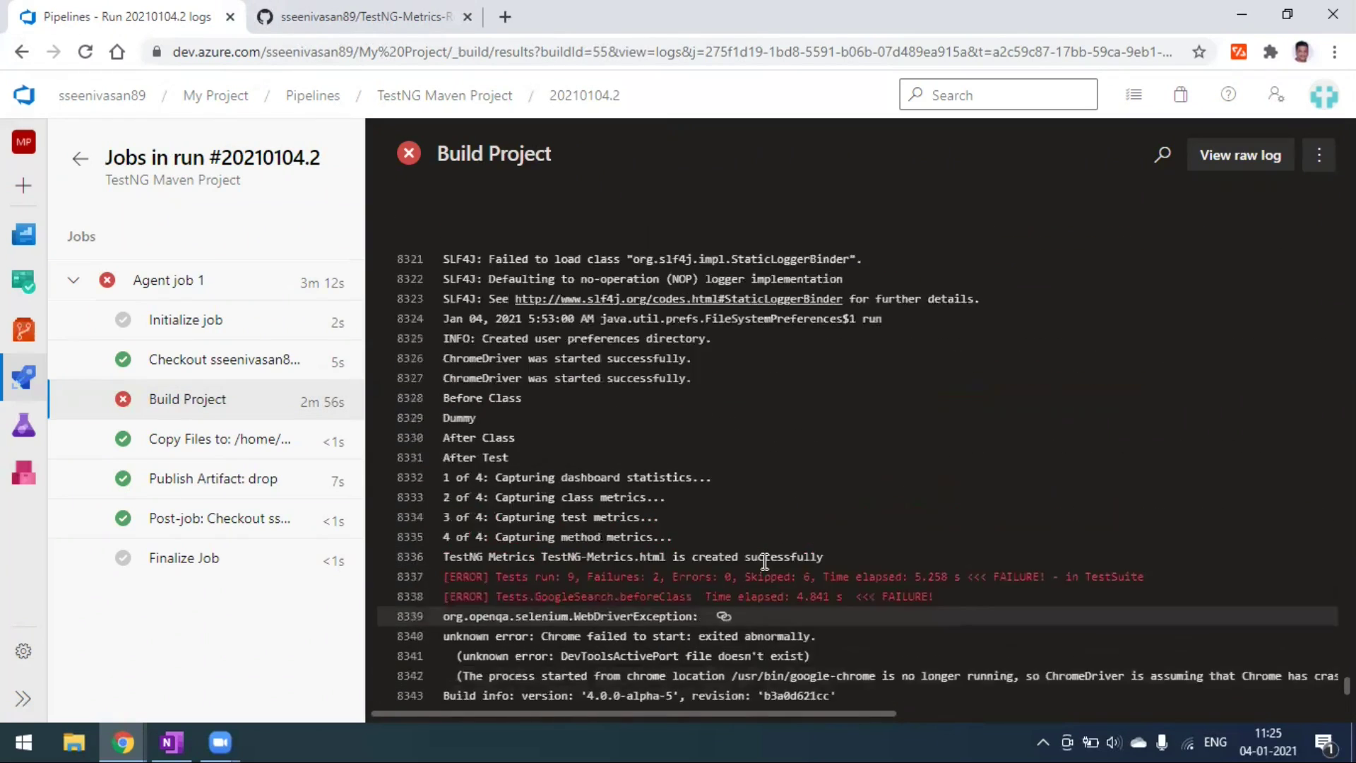
{"action": "scroll", "coordinate": [765, 561], "scroll_direction": "down", "scroll_amount": 4}
{"action": "scroll", "coordinate": [764, 561], "scroll_direction": "down", "scroll_amount": 8}
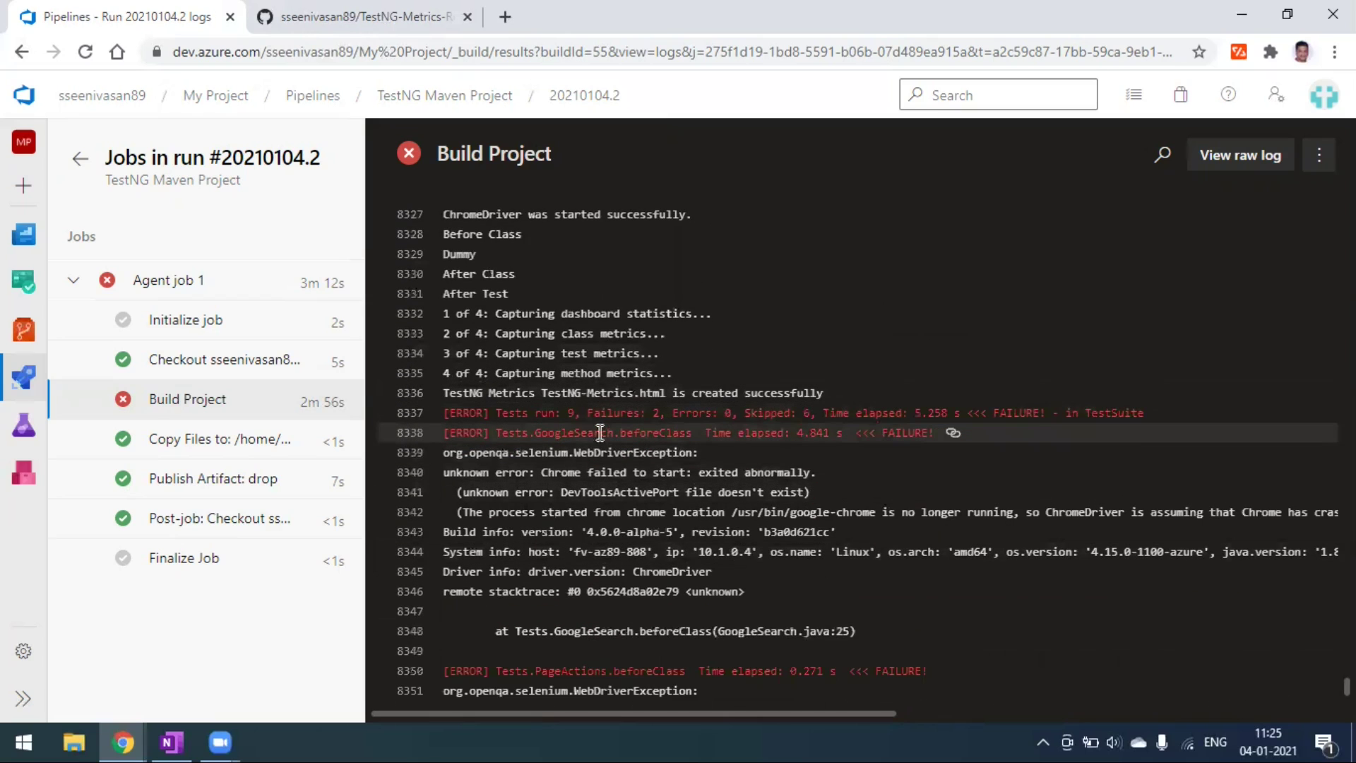
{"action": "scroll", "coordinate": [753, 553], "scroll_direction": "down", "scroll_amount": 14}
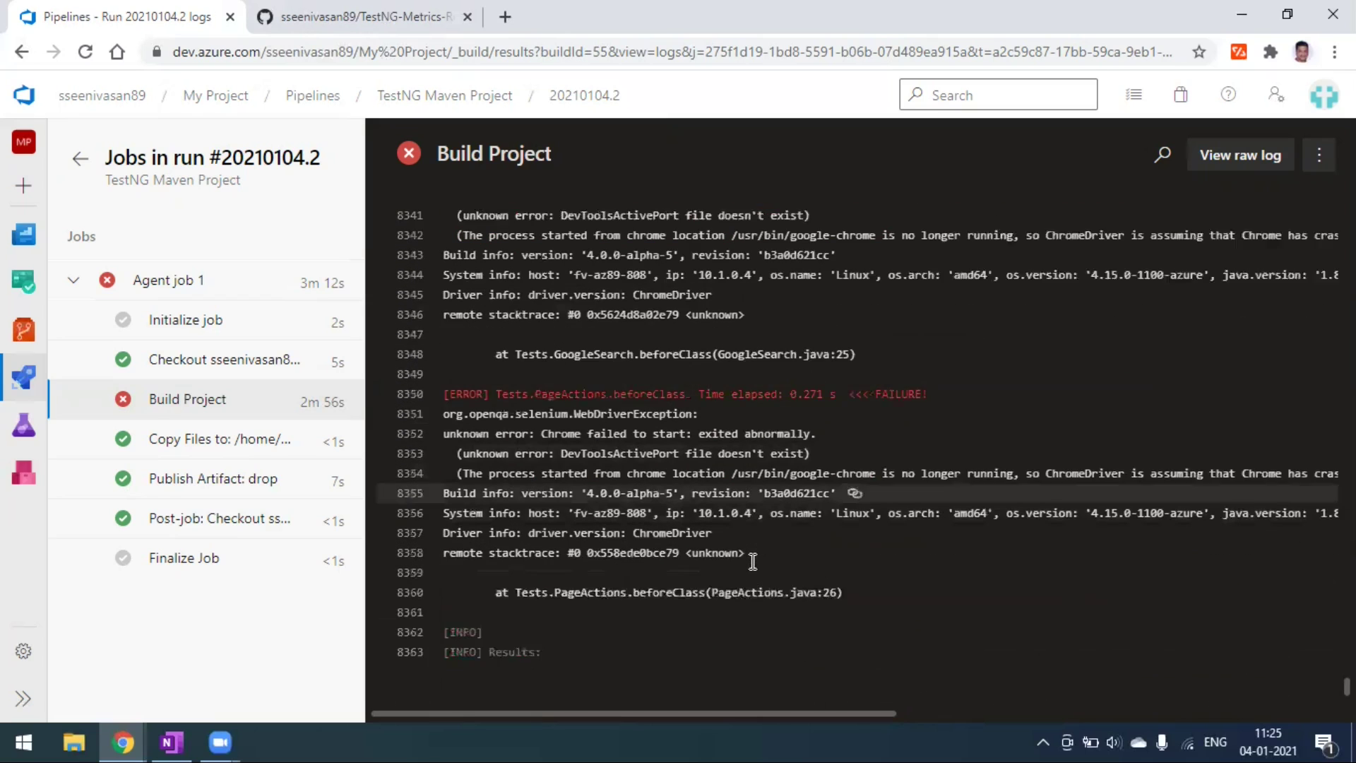
{"action": "scroll", "coordinate": [753, 561], "scroll_direction": "down", "scroll_amount": 3}
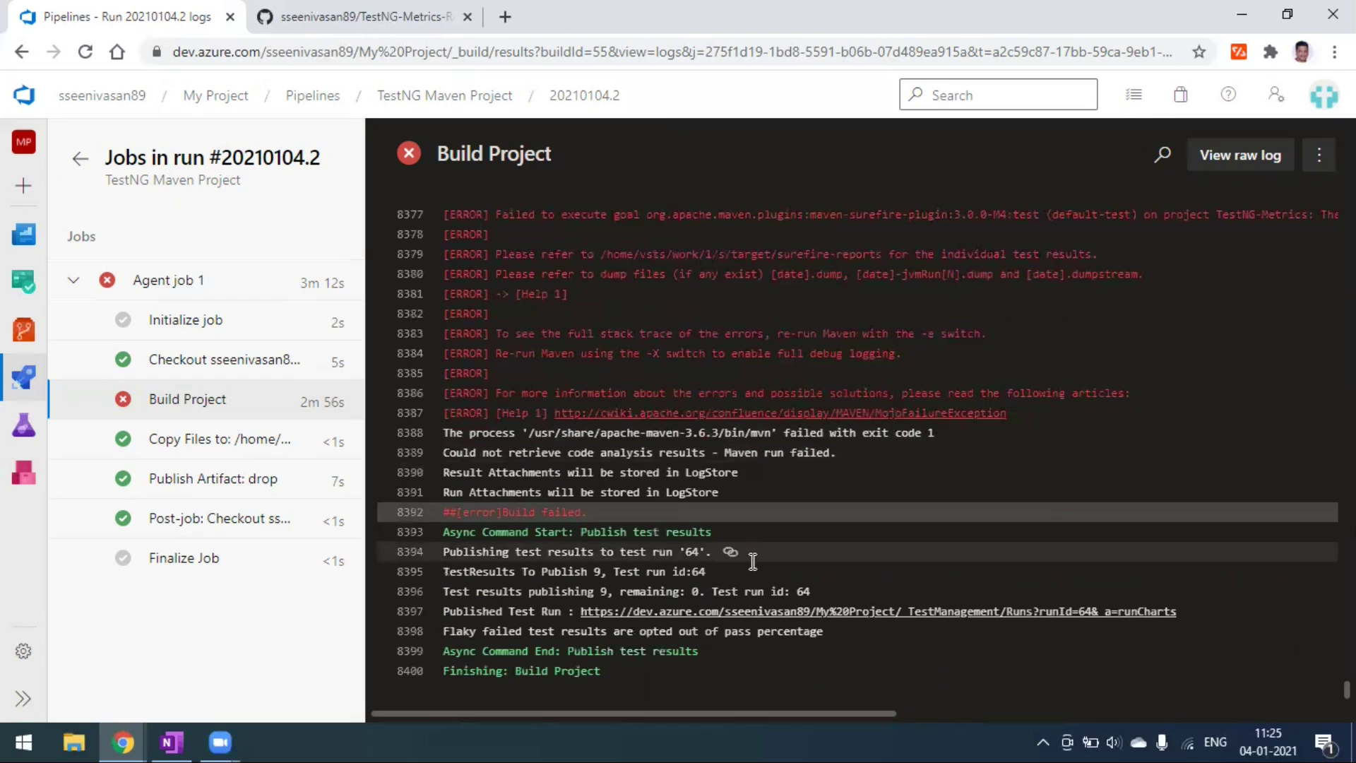
- Check the logs of the Copy Files and Publish Artifact: drop tasks
{"action": "left_click", "coordinate": [232, 451]}
{"action": "left_click", "coordinate": [232, 481]}
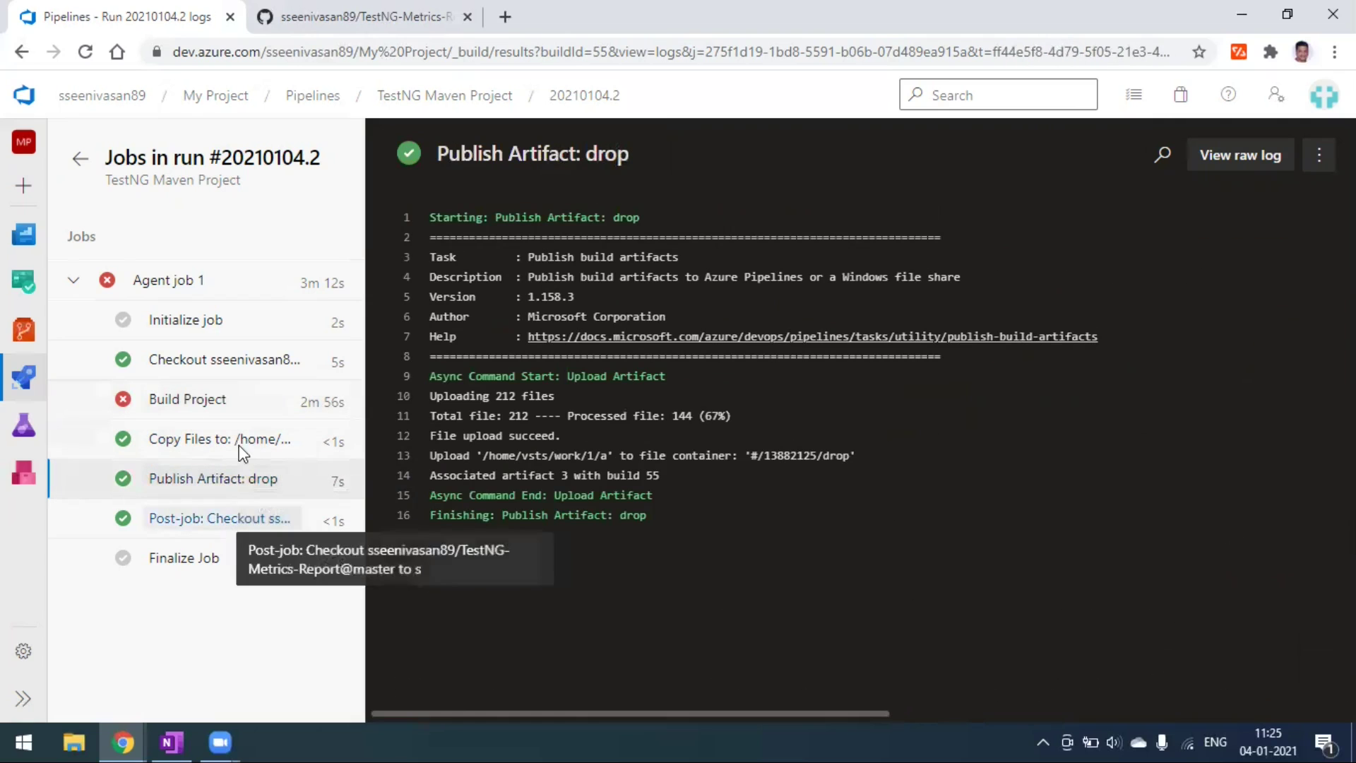
- Open the test results of run #20210104.2 and examine the error message of the first failed beforeClass test in full view
{"action": "left_click", "coordinate": [80, 158]}
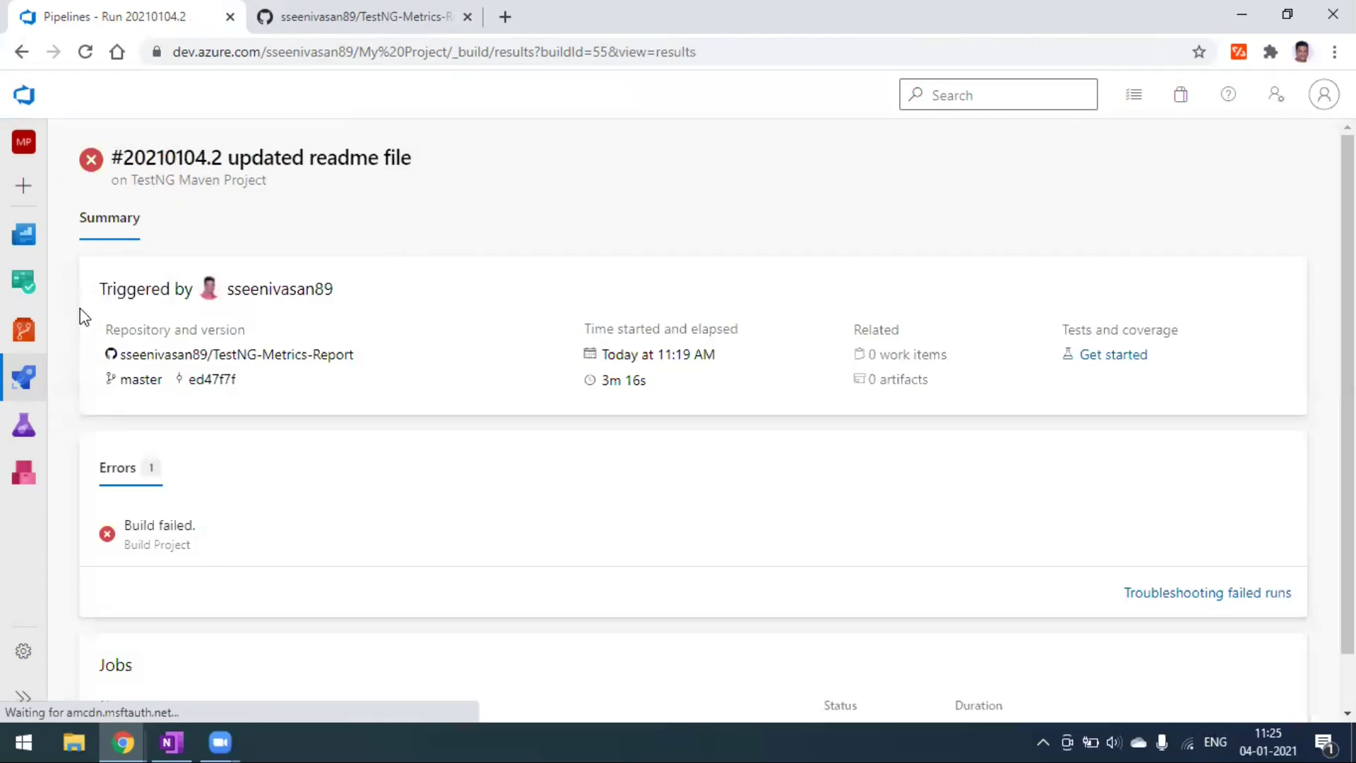
{"action": "left_click", "coordinate": [169, 220]}
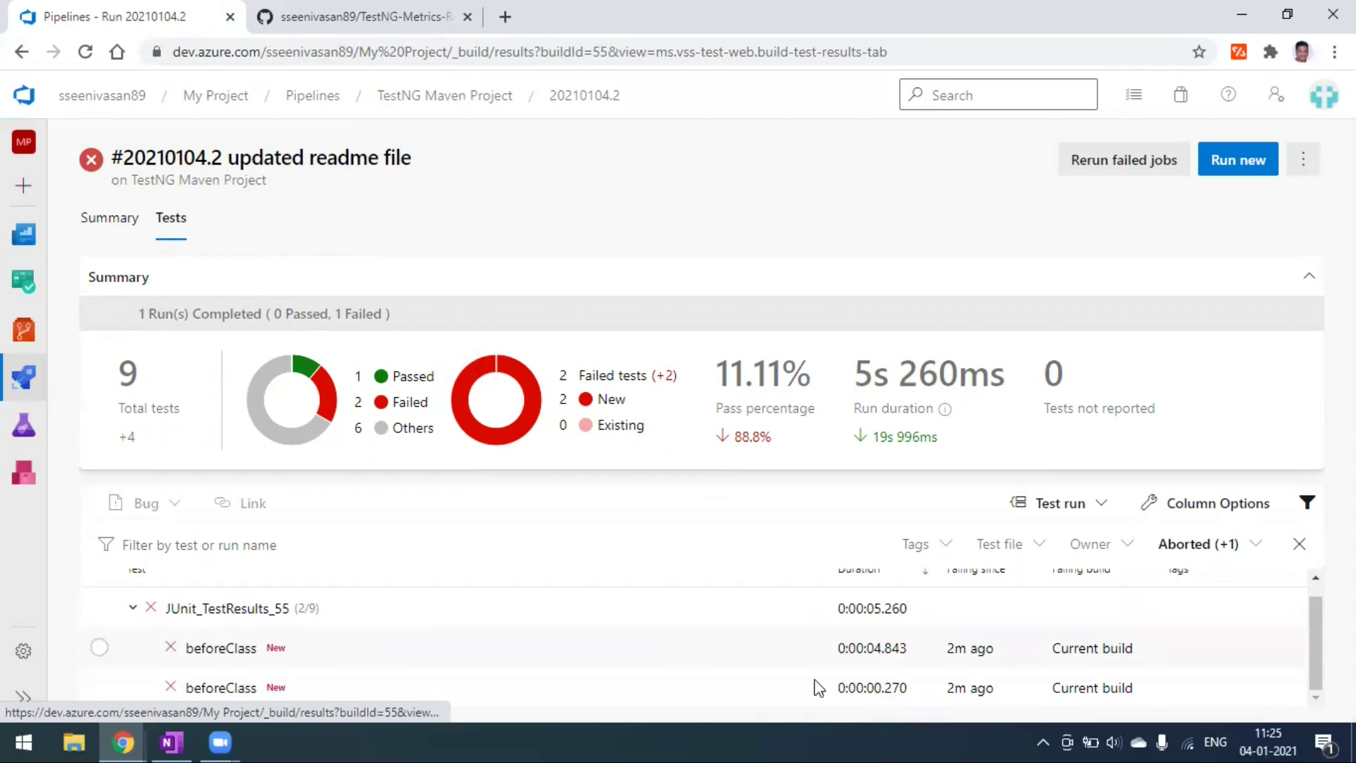
{"action": "left_click", "coordinate": [243, 648]}
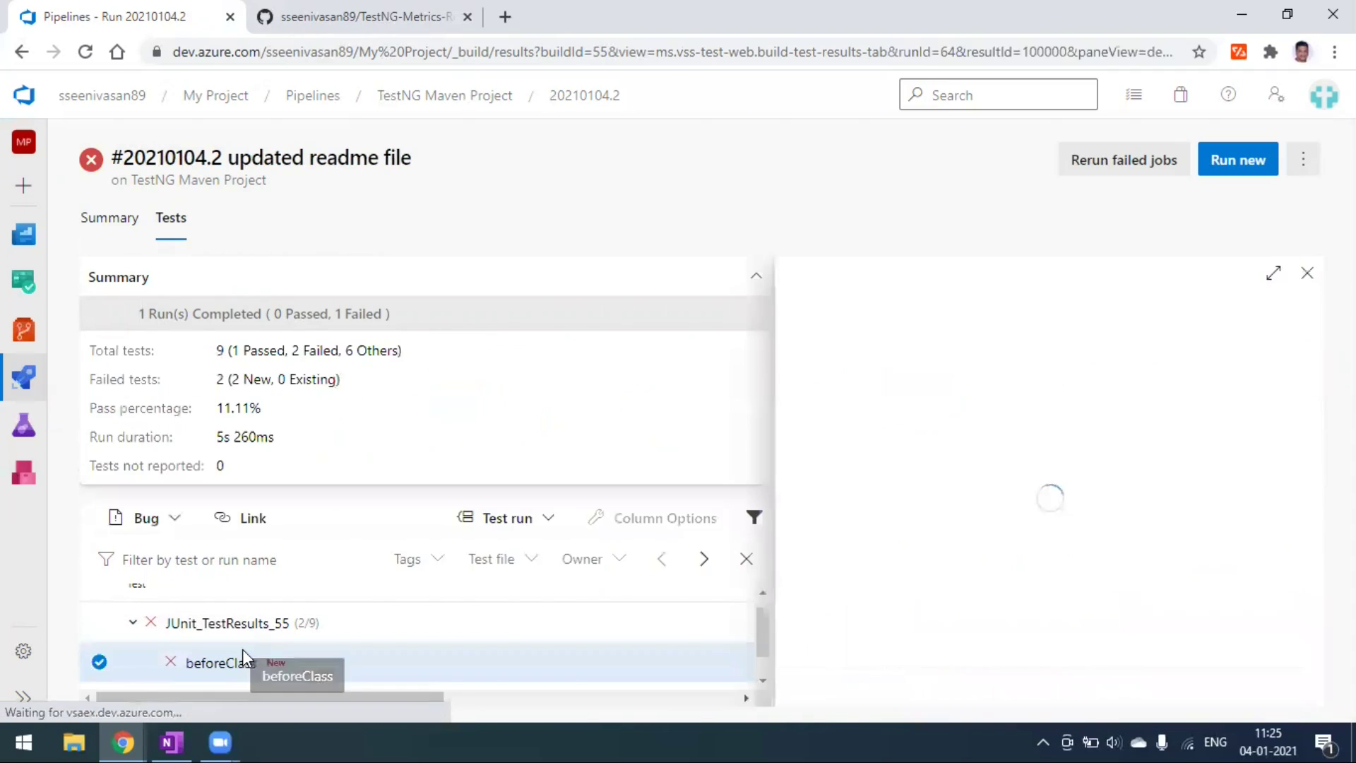
{"action": "left_click", "coordinate": [1275, 277]}
{"action": "scroll", "coordinate": [576, 628], "scroll_direction": "down", "scroll_amount": 3}
{"action": "scroll", "coordinate": [576, 629], "scroll_direction": "up", "scroll_amount": 2}
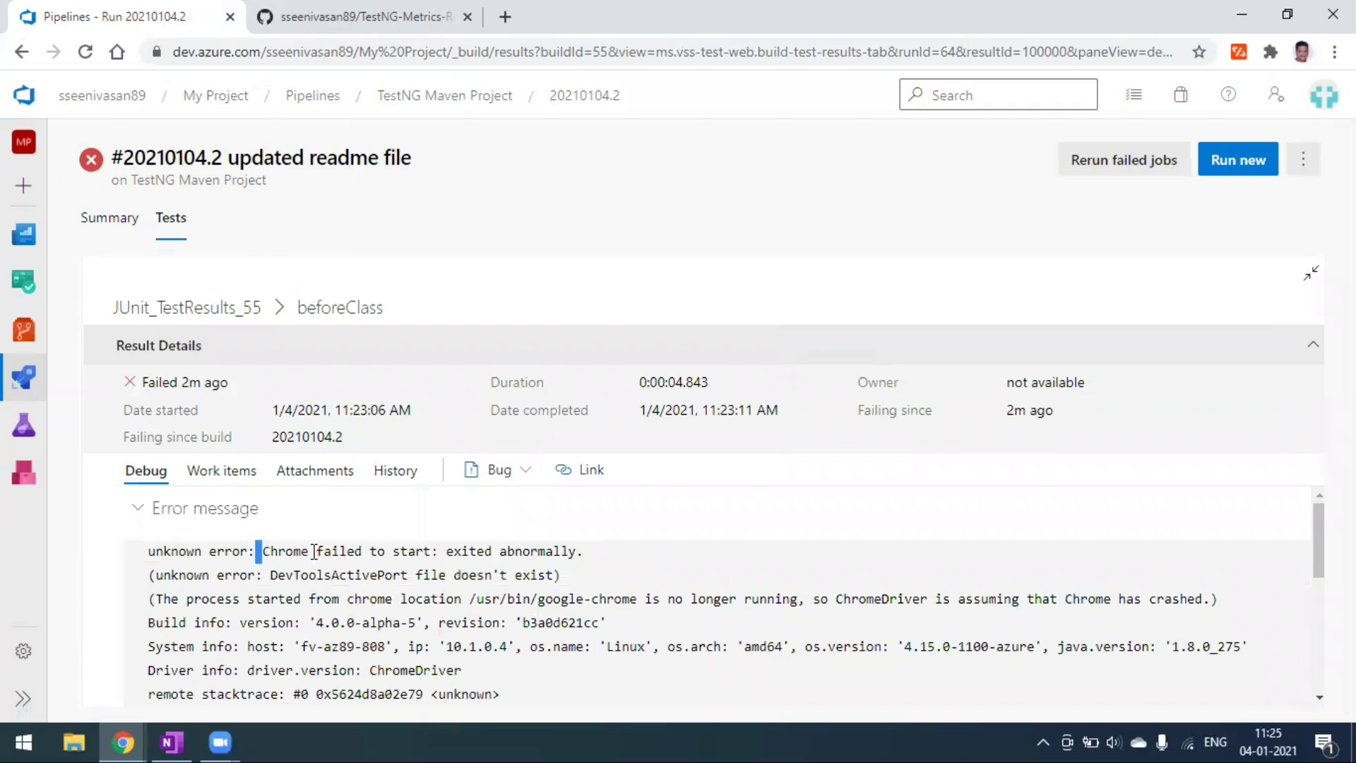
{"action": "left_click_drag", "start_coordinate": [267, 551], "coordinate": [628, 563]}
{"action": "left_click", "coordinate": [619, 586]}
- Open the bug form from the failed beforeClass test and close it without creating a bug
{"action": "left_click", "coordinate": [516, 473]}
{"action": "left_click", "coordinate": [523, 516]}
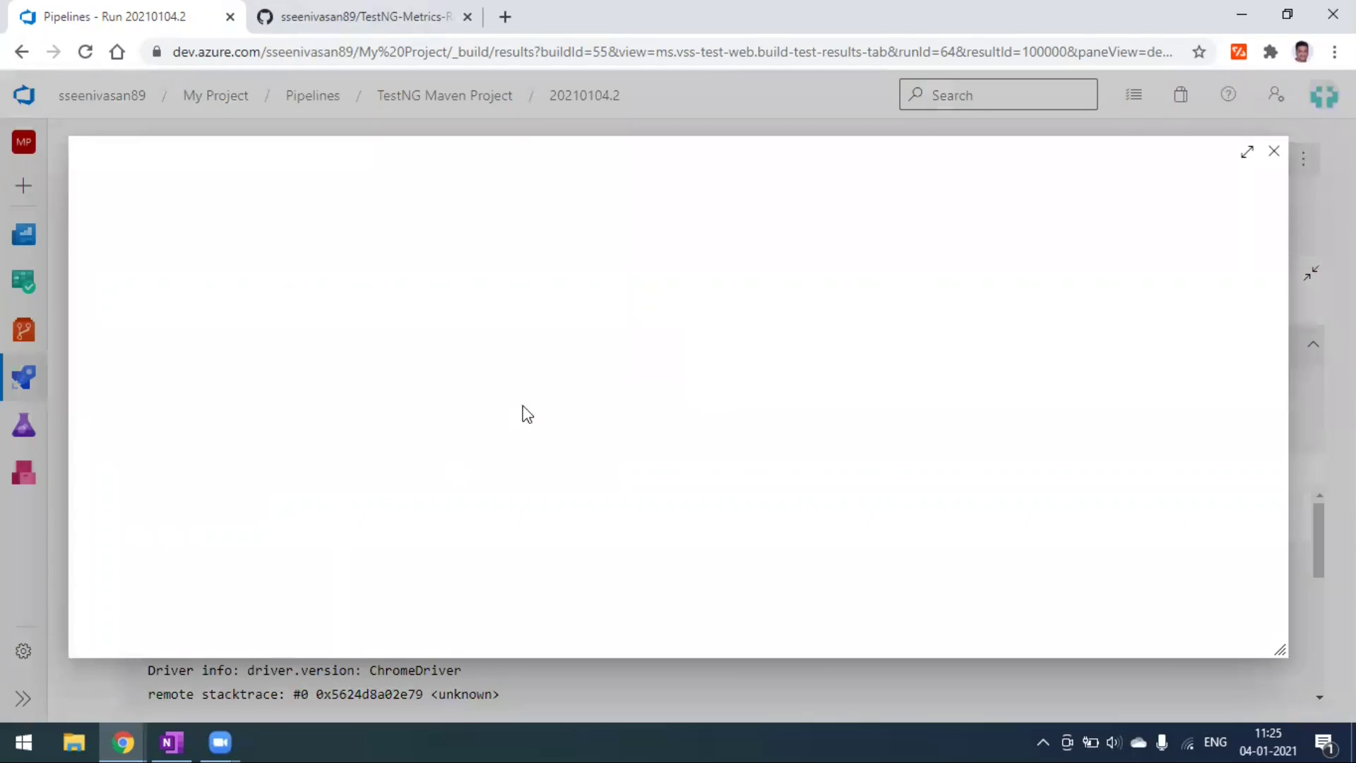
{"action": "left_click", "coordinate": [1273, 151]}
{"action": "left_click", "coordinate": [727, 460]}
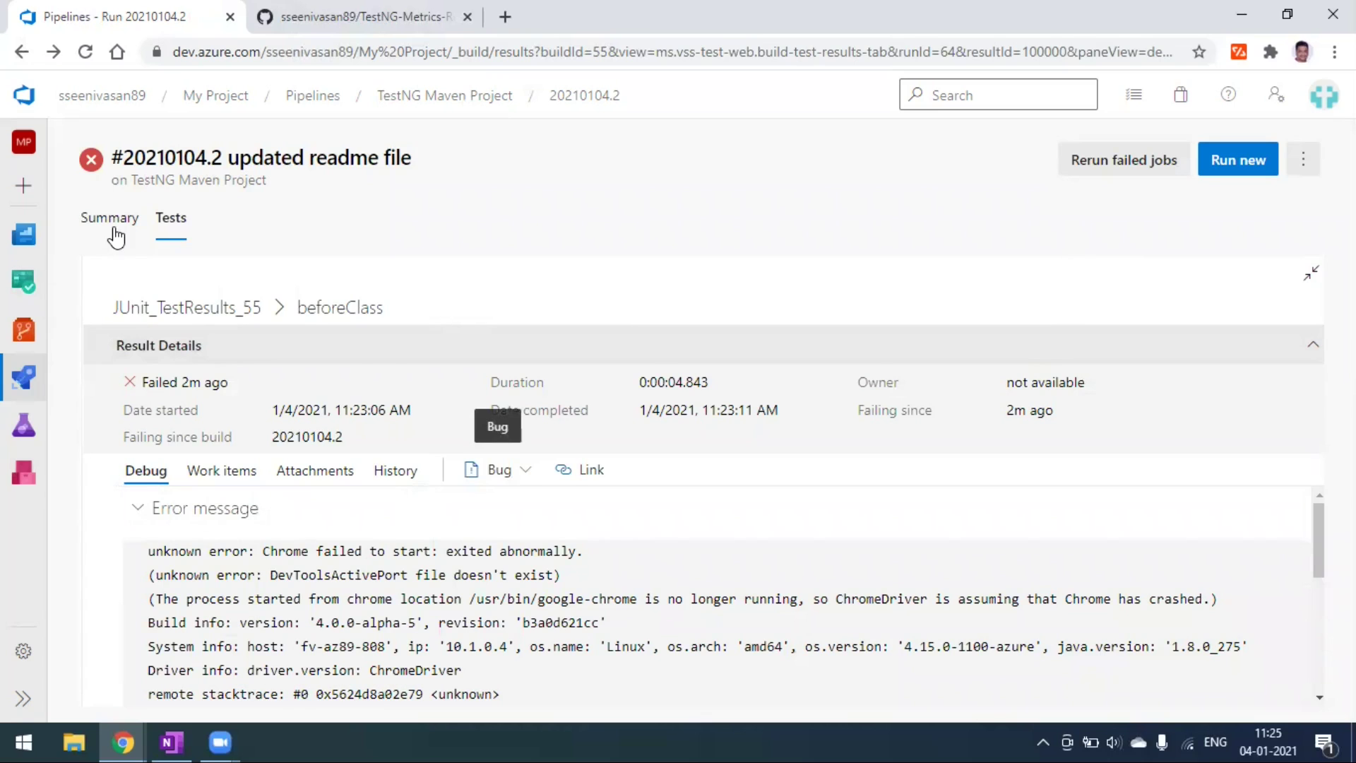
- Return through the run summary to the pipelines list, and switch to OneNote to review the Continuous Integration notes
{"action": "left_click", "coordinate": [113, 219]}
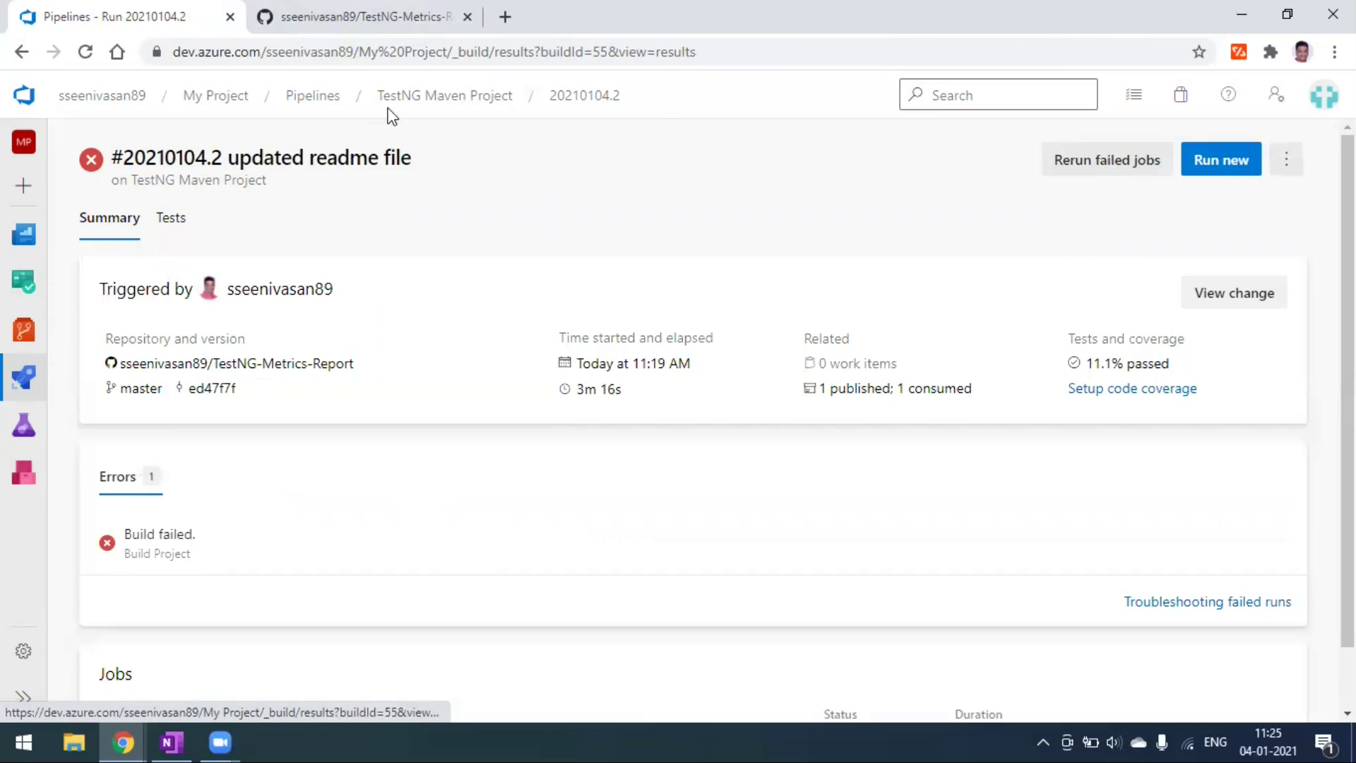
{"action": "left_click", "coordinate": [323, 100]}
{"action": "left_click", "coordinate": [170, 739]}
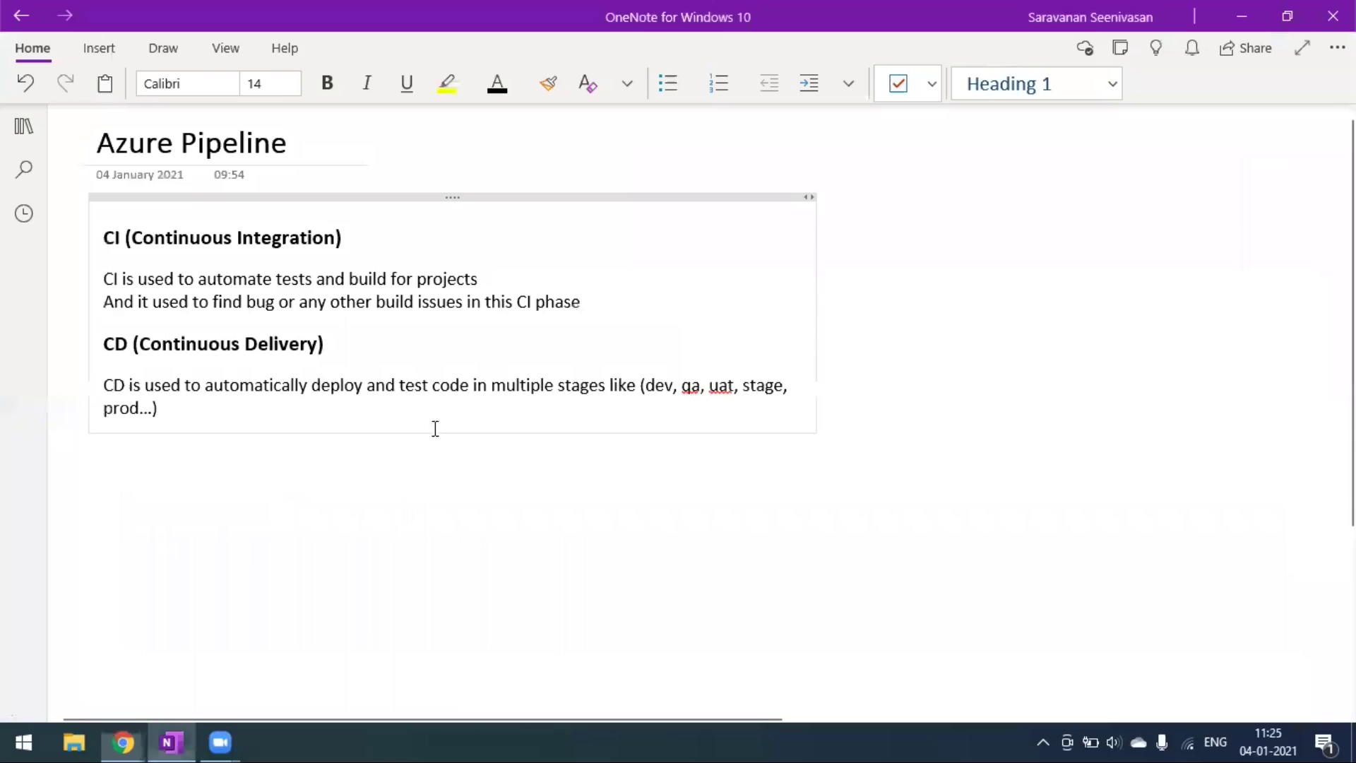
{"action": "left_click_drag", "start_coordinate": [594, 308], "coordinate": [97, 236]}
{"action": "left_click", "coordinate": [610, 313]}
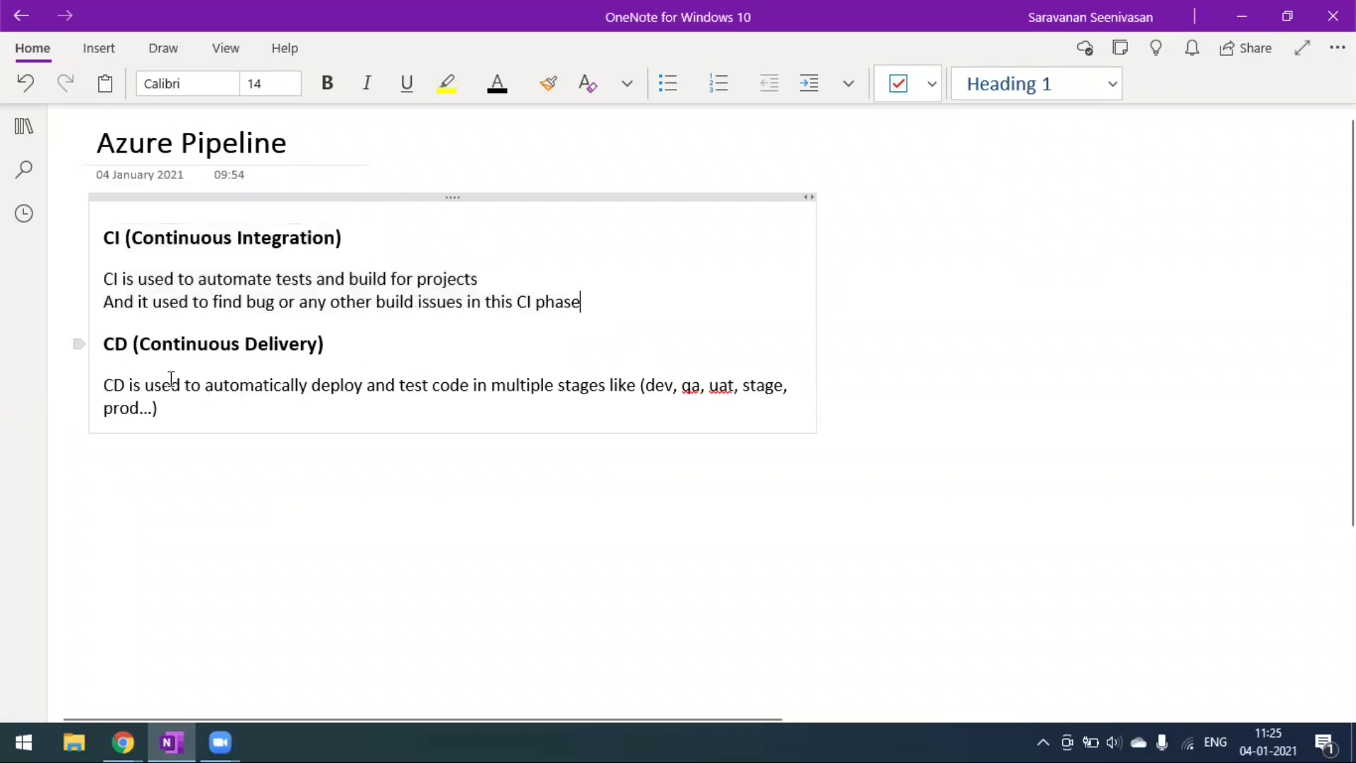
- Switch to the Chrome window with the CI/CD articles and review both workflow diagrams alongside the Continuous Delivery notes in OneNote
{"action": "mouse_move", "coordinate": [121, 740]}
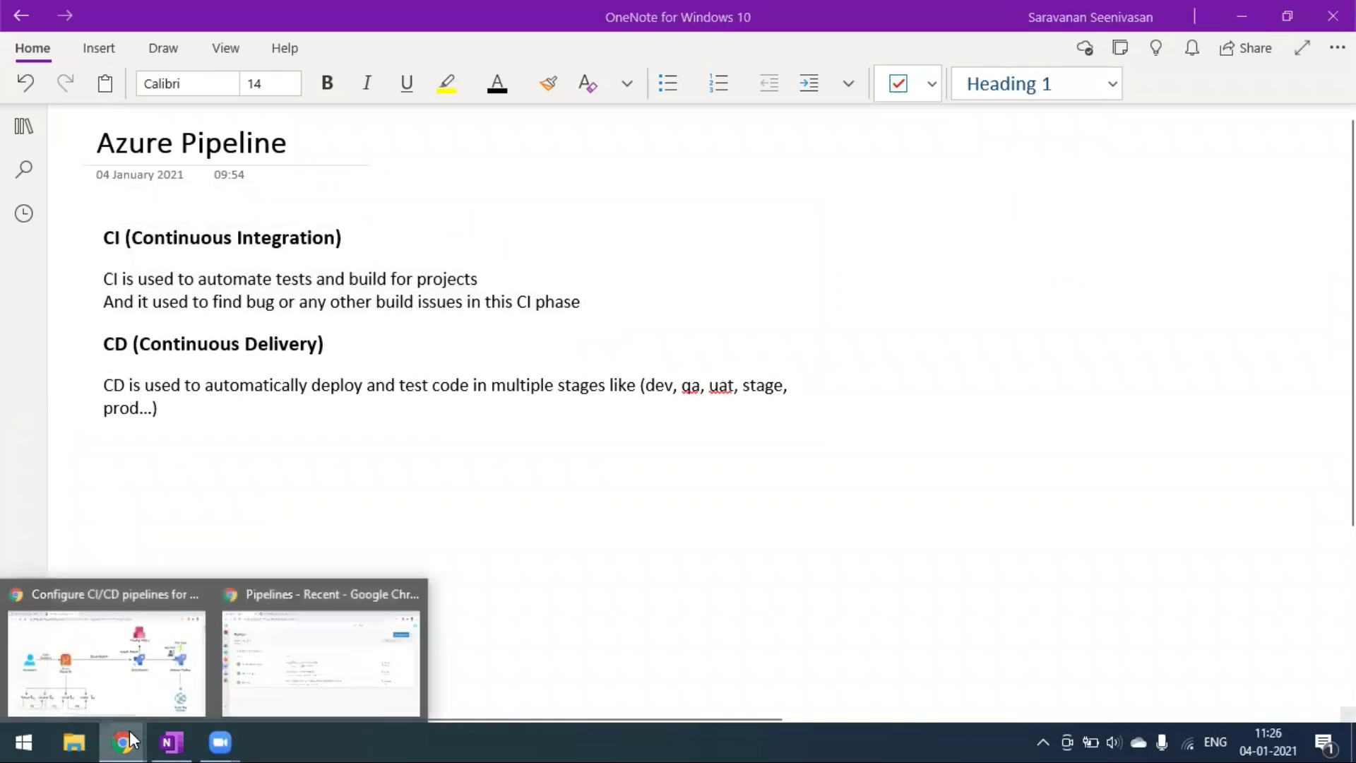
{"action": "left_click", "coordinate": [152, 692]}
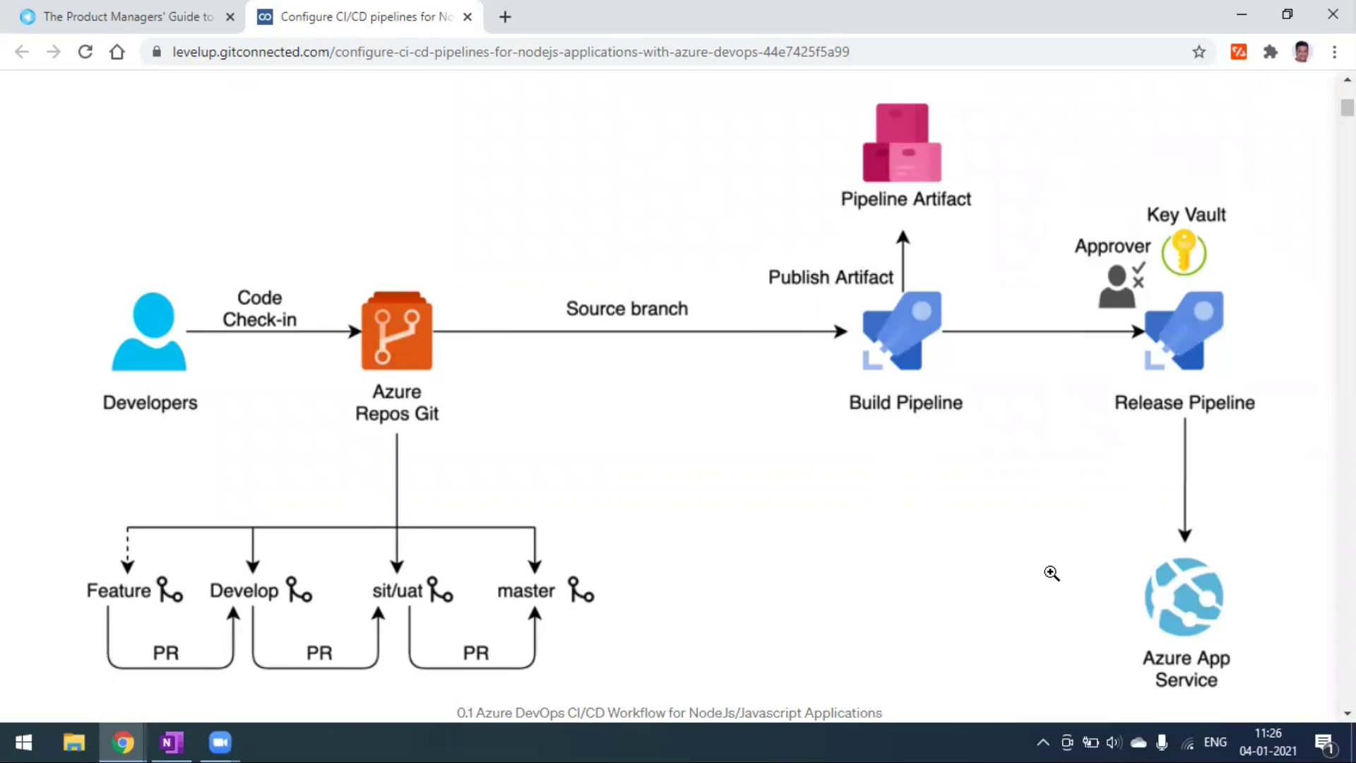
{"action": "left_click", "coordinate": [167, 21]}
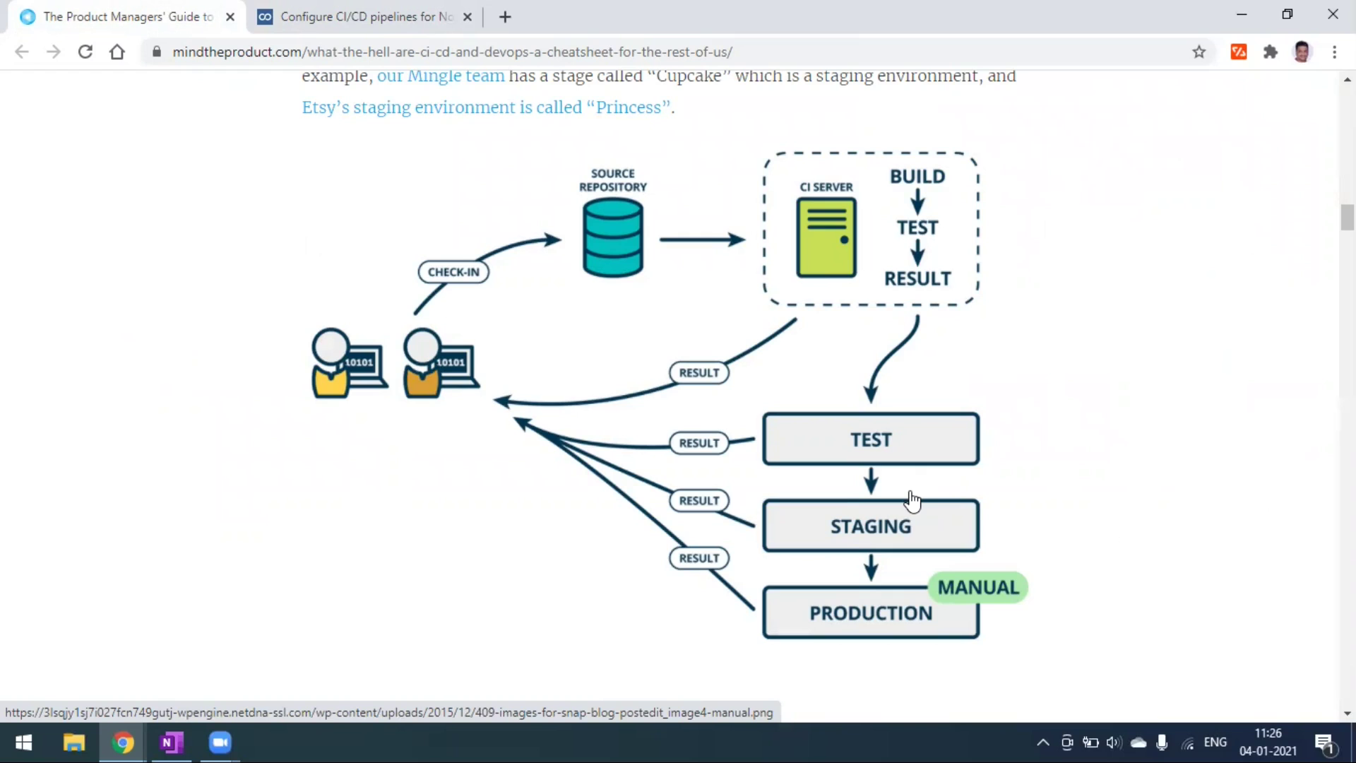
{"action": "left_click", "coordinate": [170, 742]}
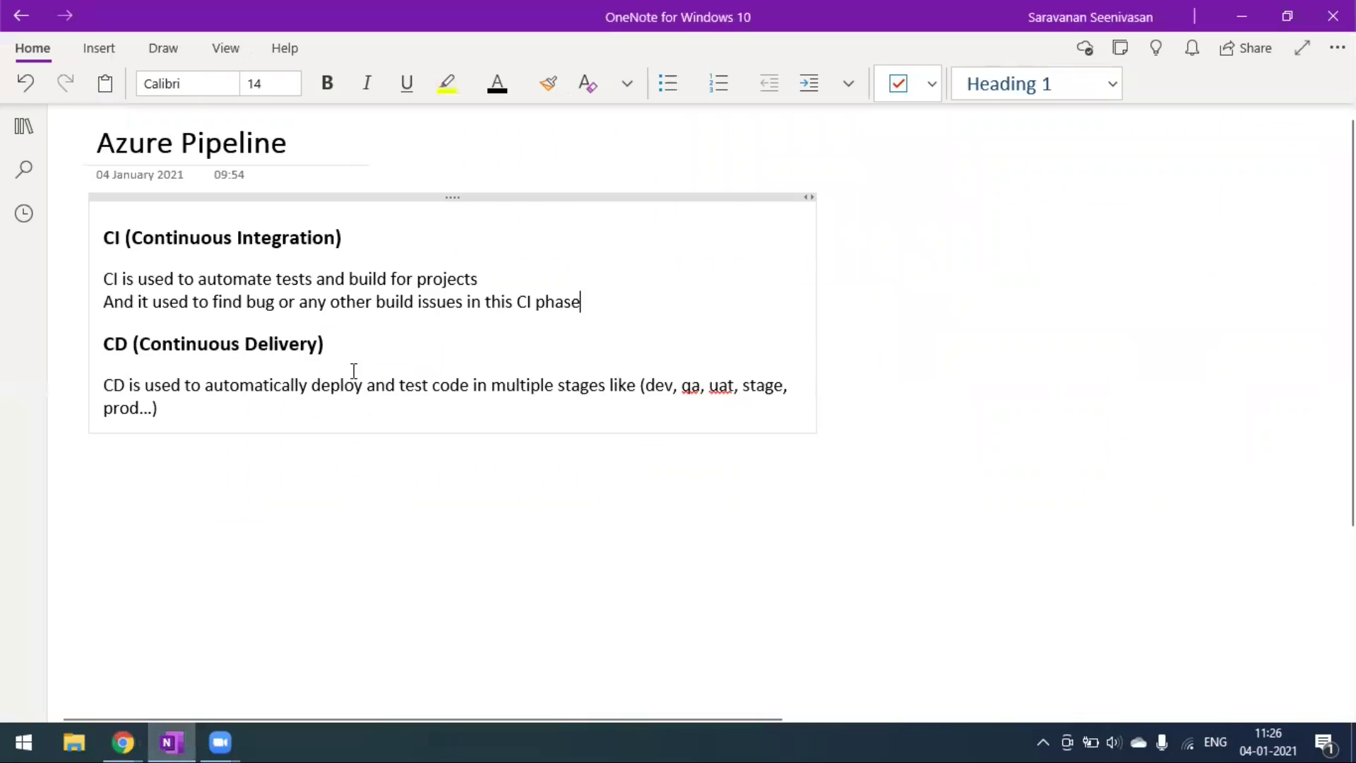
{"action": "mouse_move", "coordinate": [122, 742]}
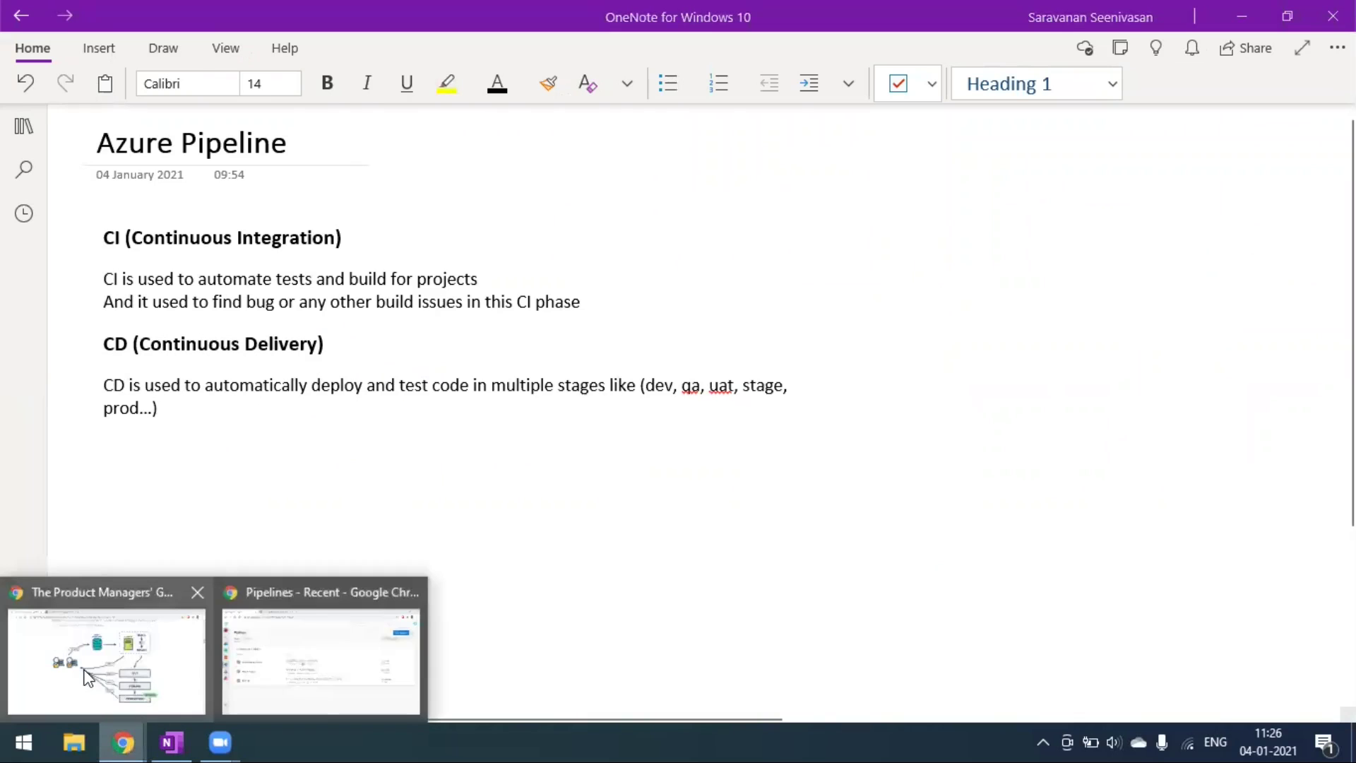
{"action": "left_click", "coordinate": [106, 653]}
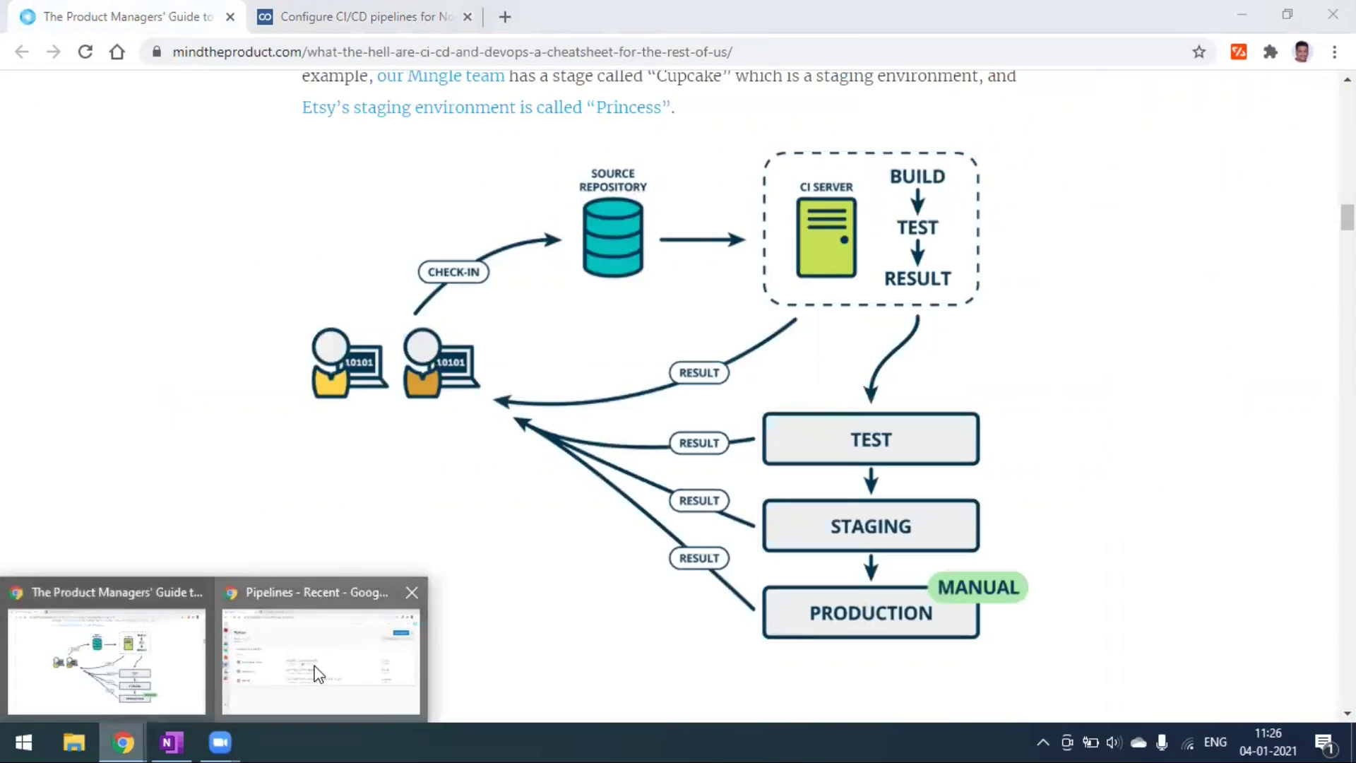
- Switch to the Azure DevOps window, open Release-4 of REST-API Release Pipeline from Releases, and check the DEV stage's deployment summary
{"action": "left_click", "coordinate": [318, 653]}
{"action": "mouse_move", "coordinate": [28, 393]}
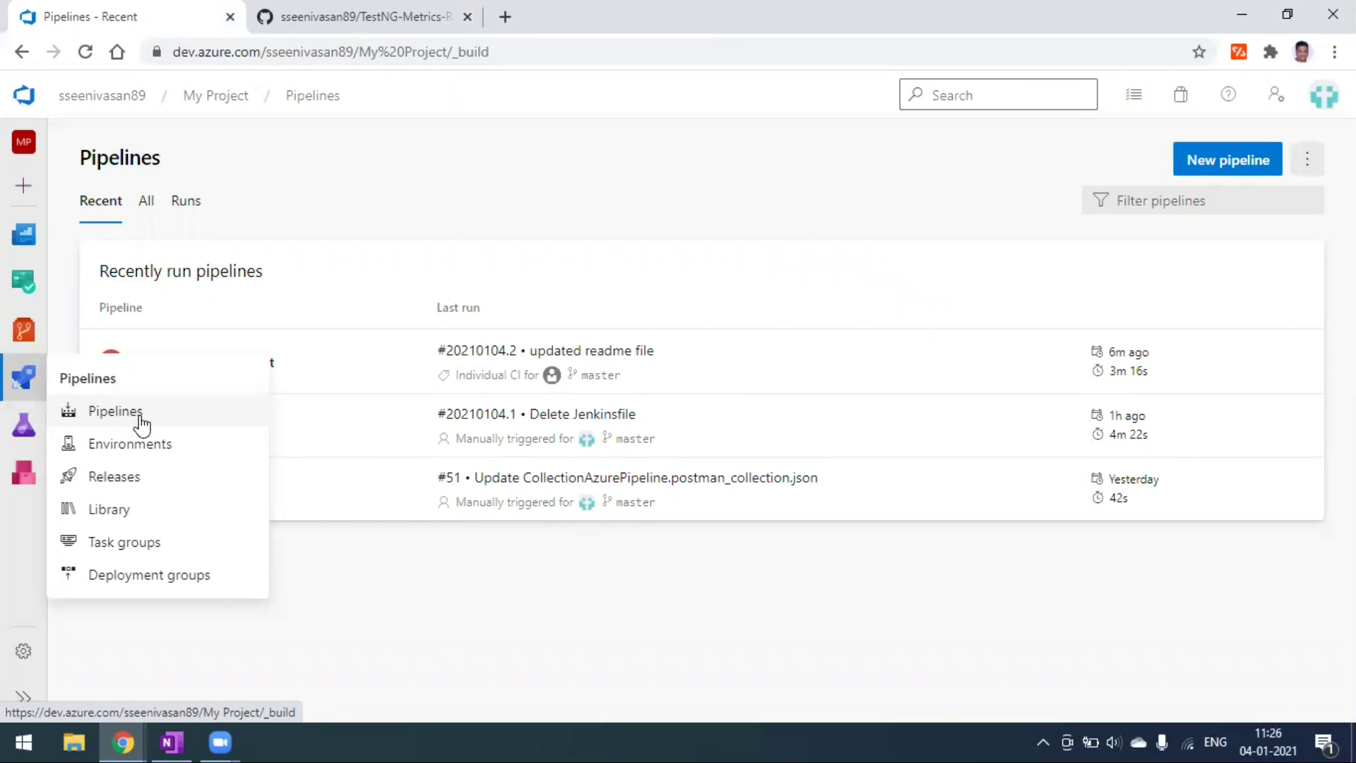
{"action": "left_click", "coordinate": [137, 487]}
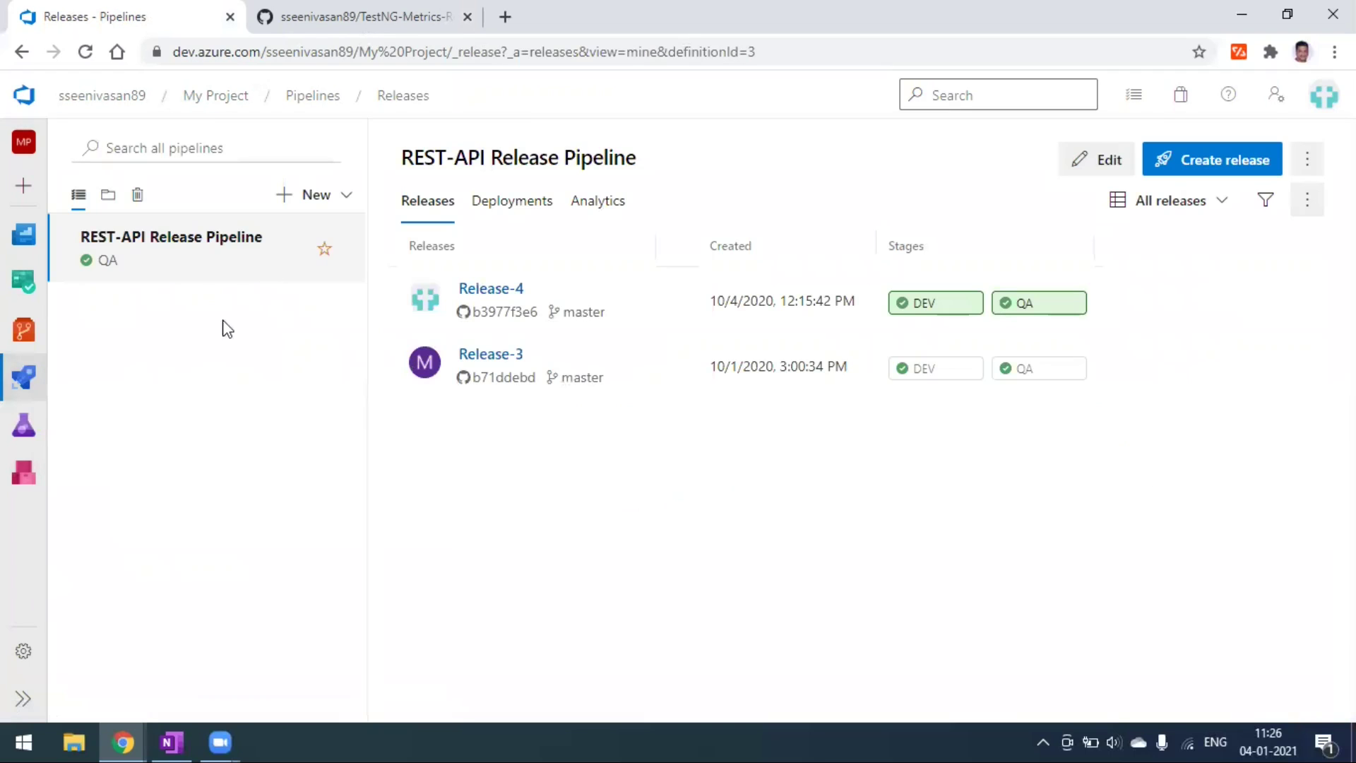
{"action": "left_click", "coordinate": [494, 292]}
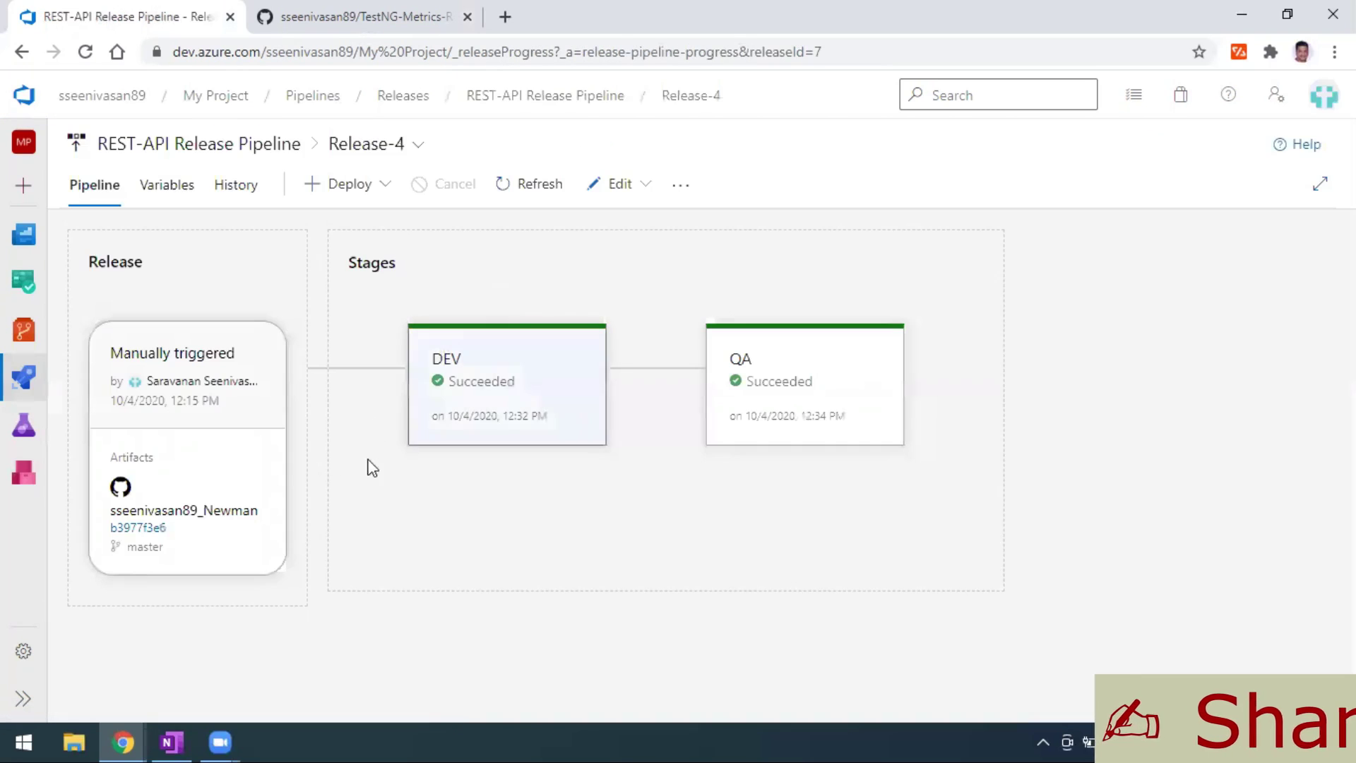
{"action": "mouse_move", "coordinate": [517, 375]}
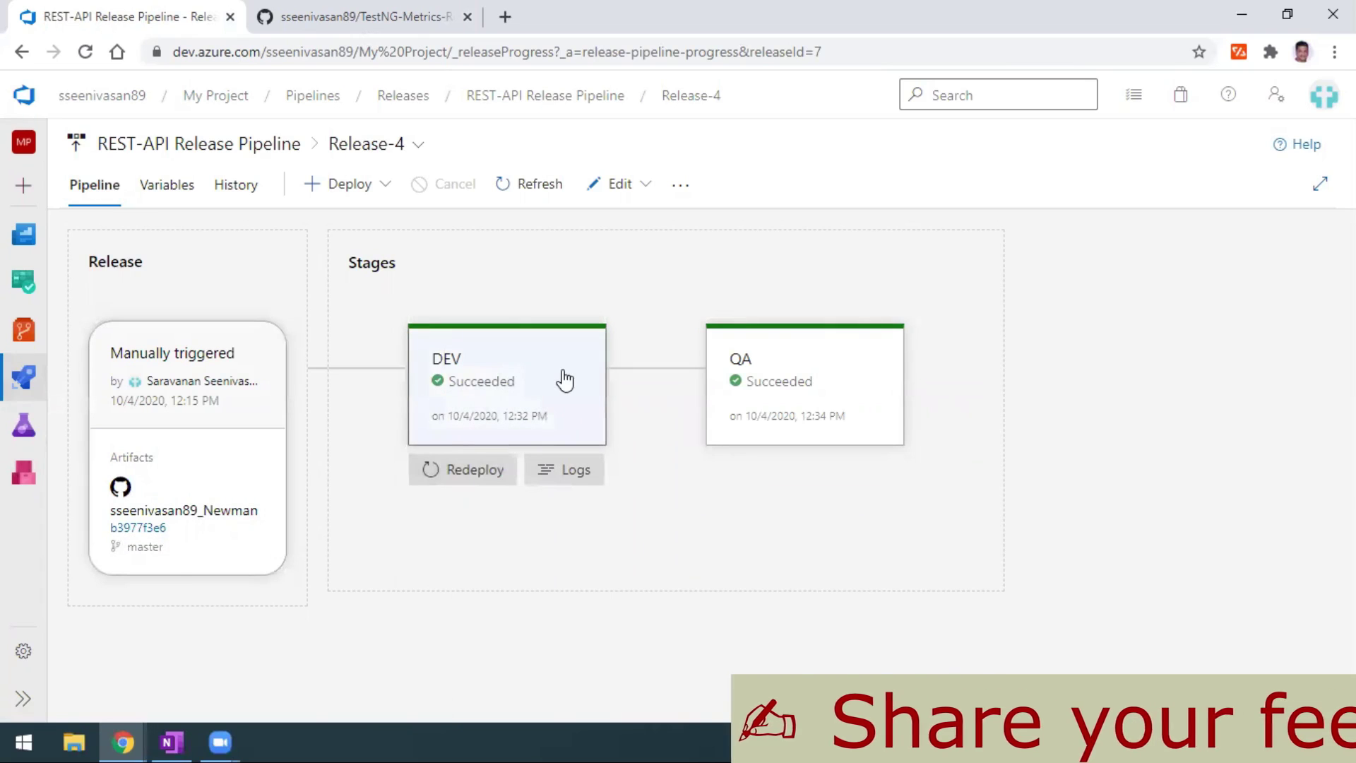
{"action": "left_click", "coordinate": [601, 379]}
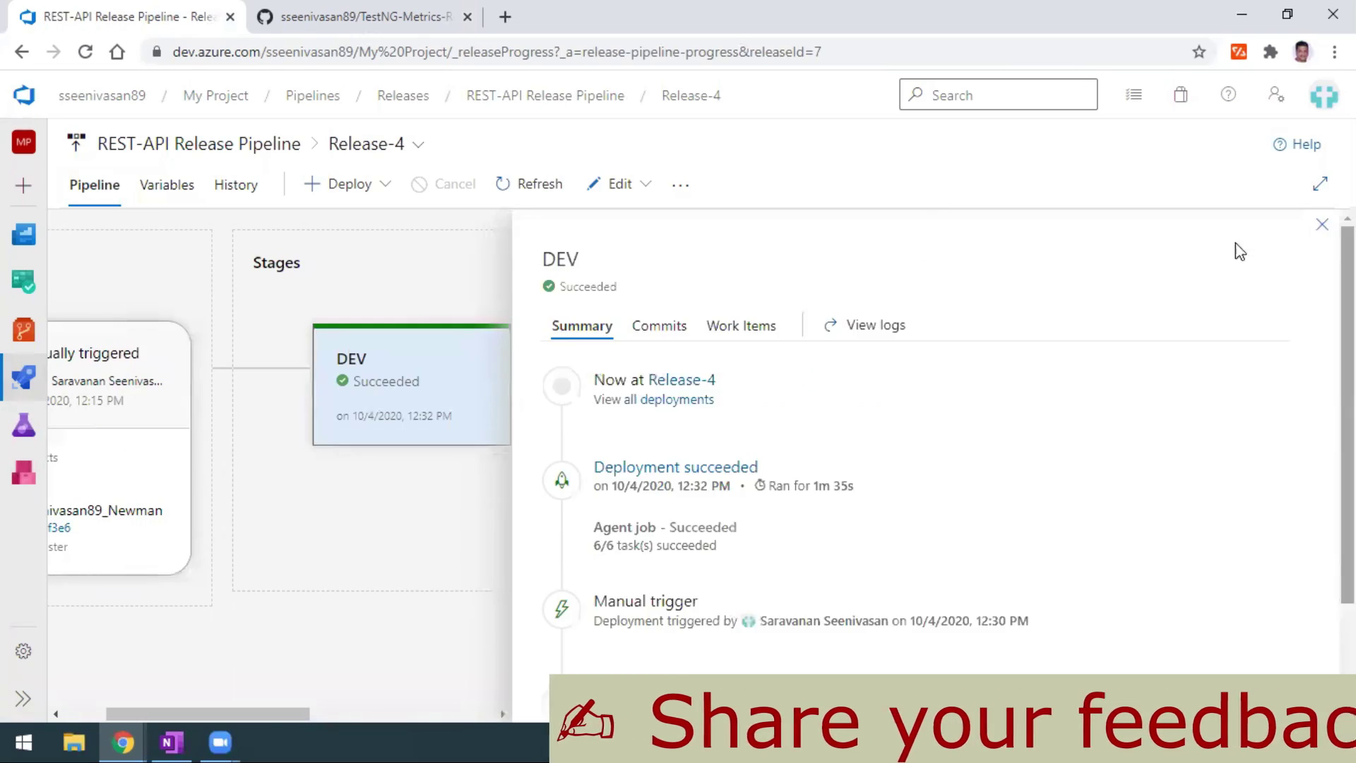
{"action": "left_click", "coordinate": [1336, 225]}
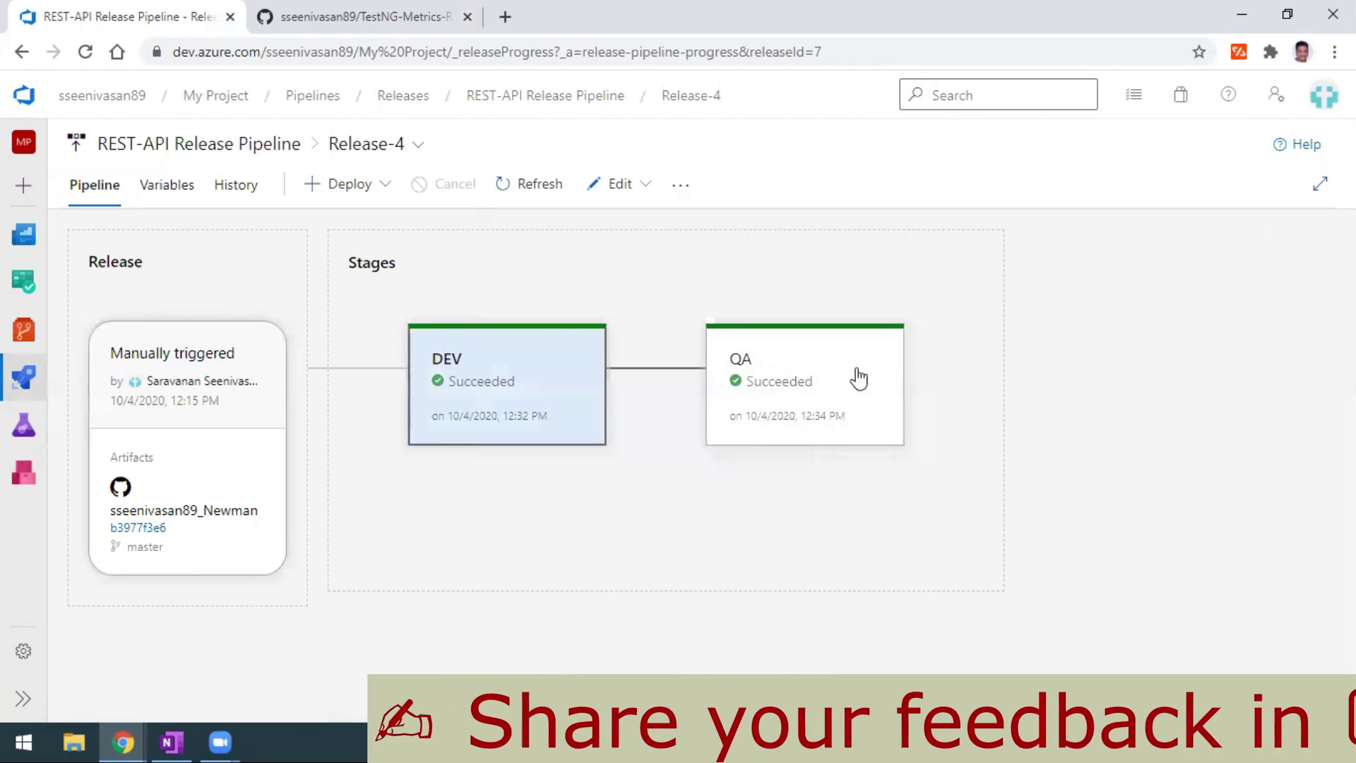